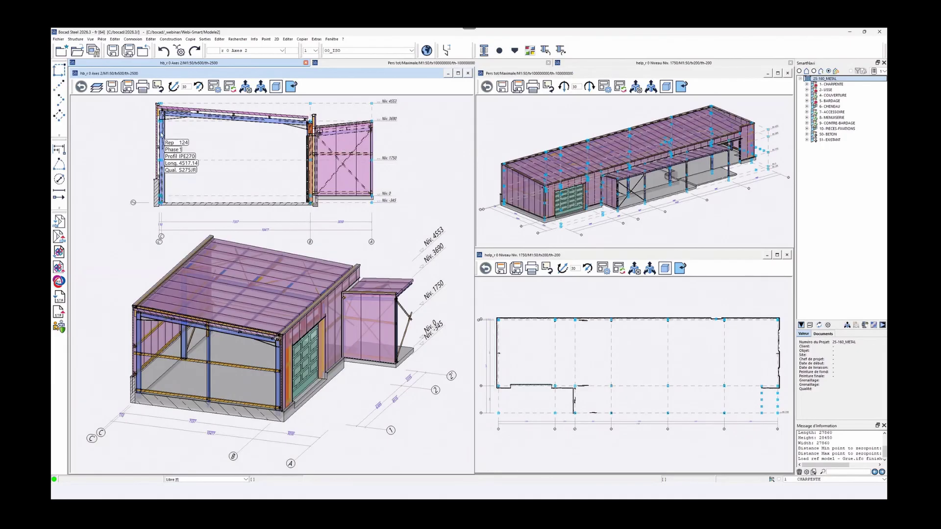
Open the SmartInfo user settings and display the label lines defined for parts.
scroll(316, 145, "up", 5)
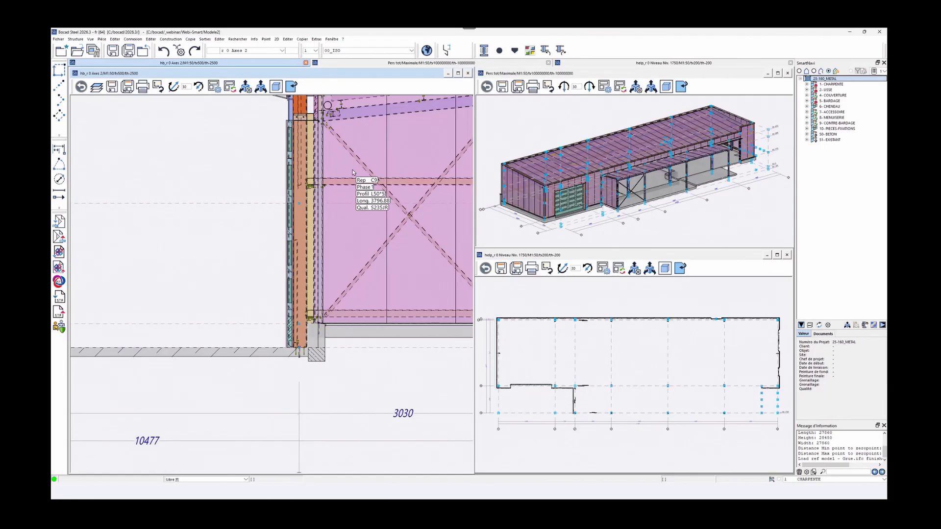
left_click(315, 40)
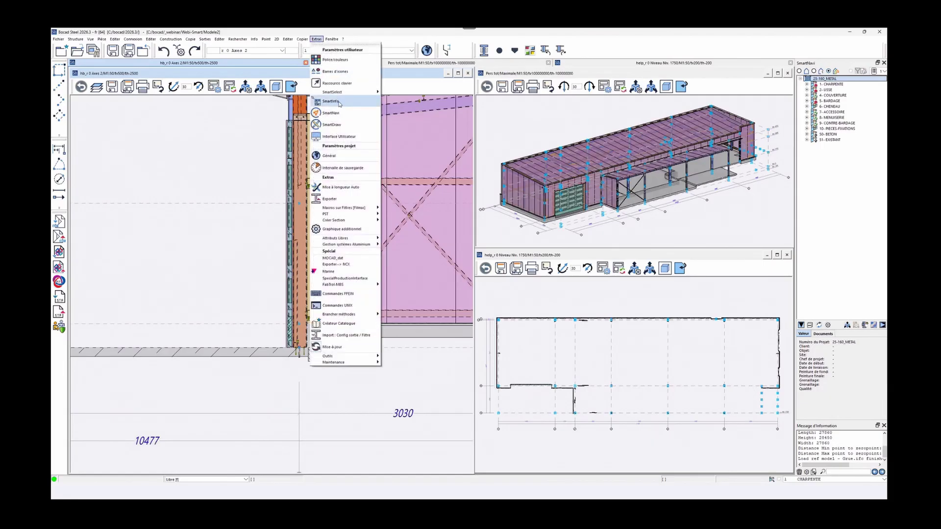
left_click(340, 102)
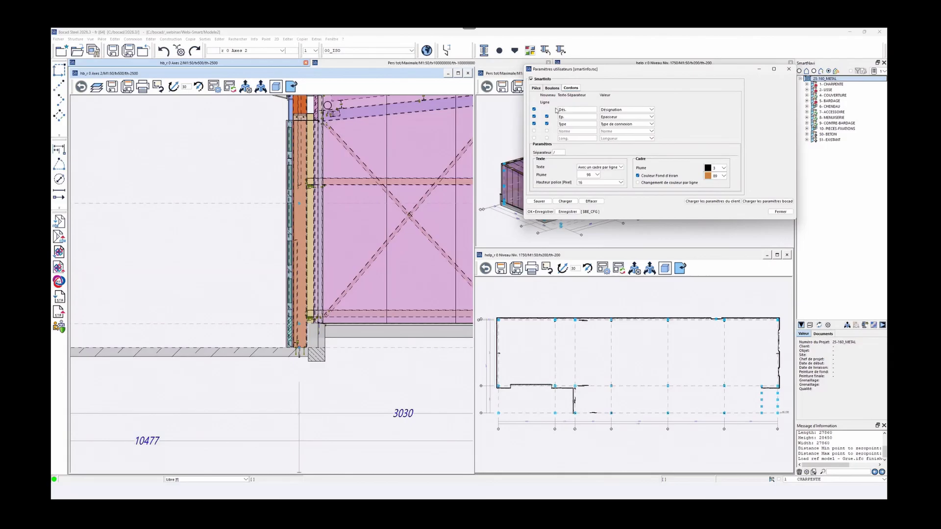
left_click(536, 88)
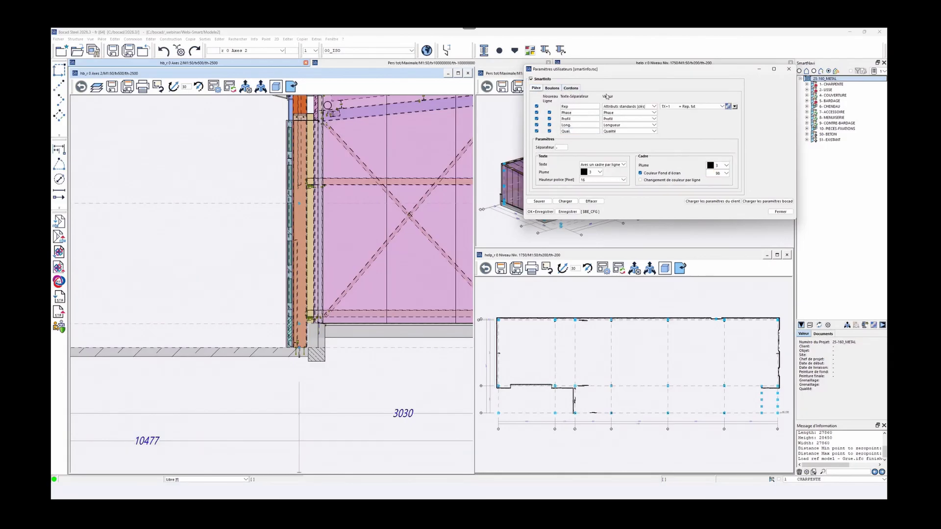
double_click(571, 106)
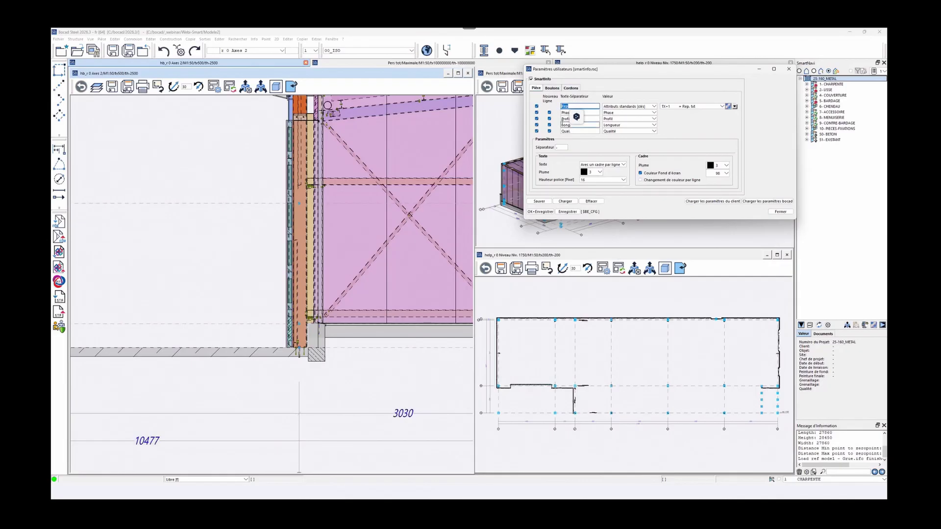
Look through the attributes available for the Qual. line of the part label, keeping Qualité selected.
left_click(623, 133)
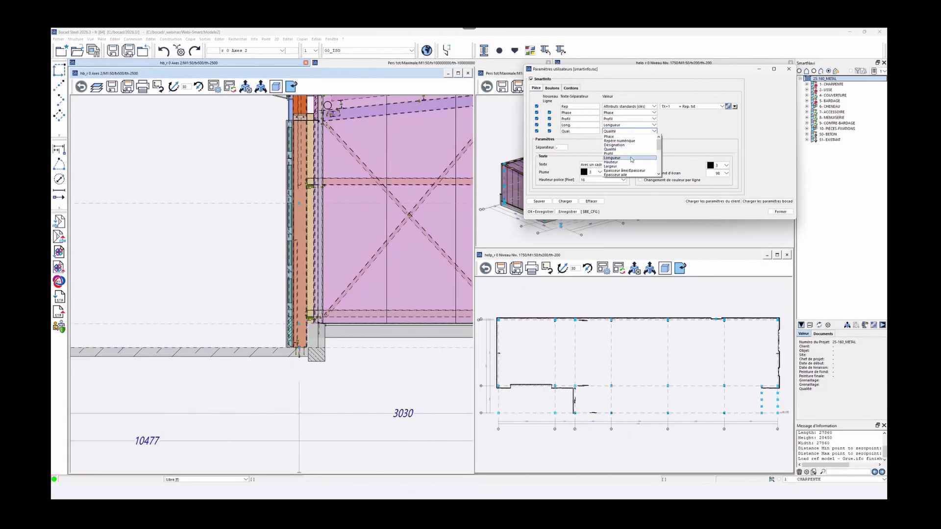
scroll(632, 159, "down", 10)
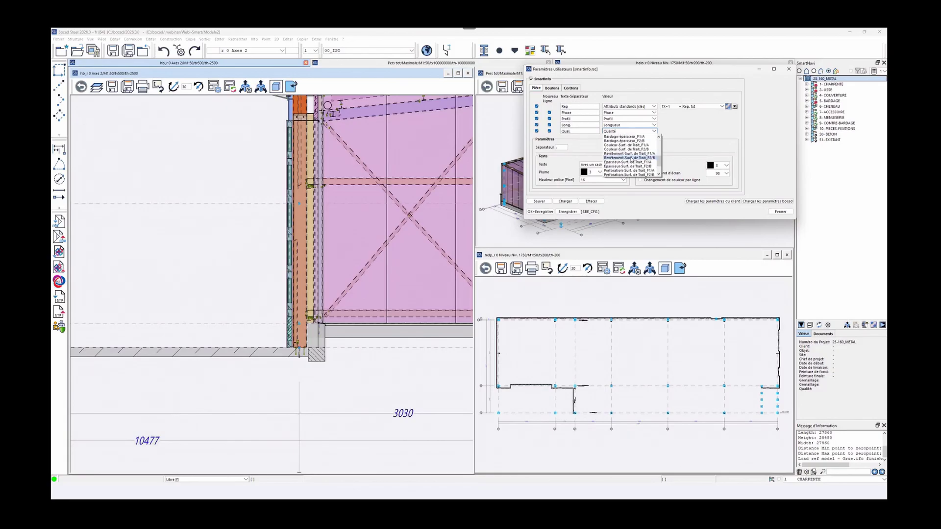
scroll(631, 160, "down", 2)
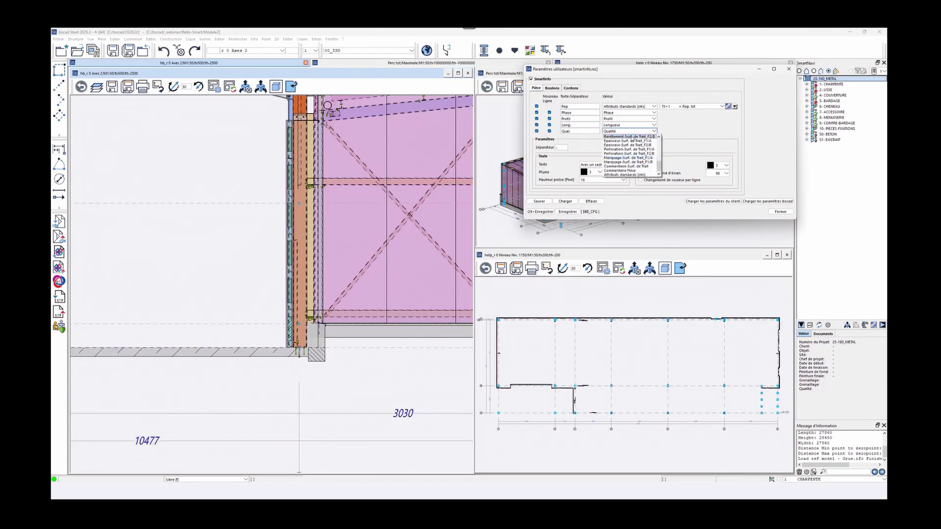
left_click(681, 132)
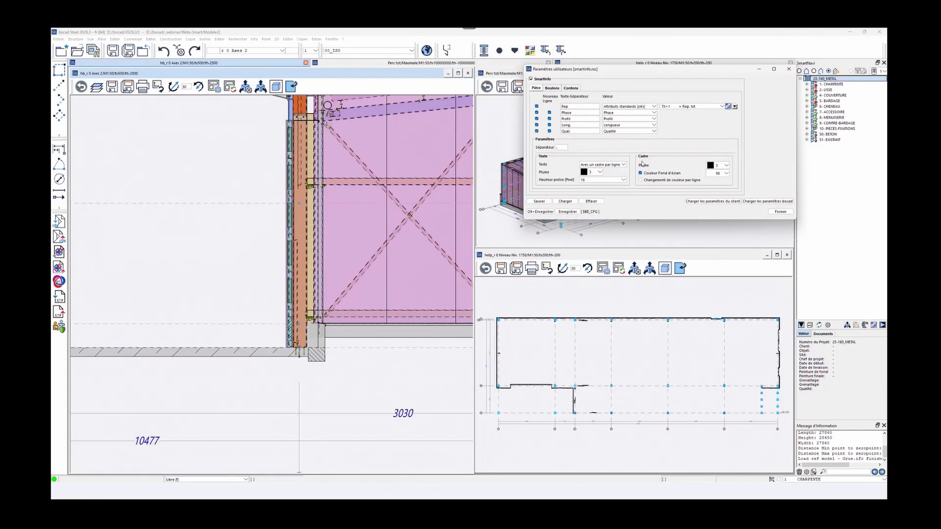
Display the haunched rafter's sub-assembly in its own 3D window using the Représenter Pièce/Groupe/Assemblage command.
mouse_move(461, 171)
middle_click_drag(349, 183, 359, 185)
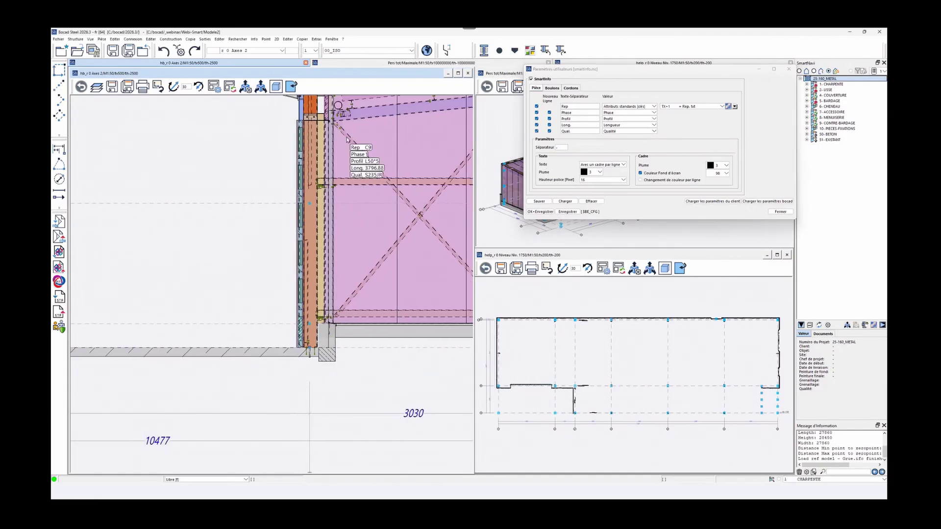
middle_click_drag(347, 136, 359, 221)
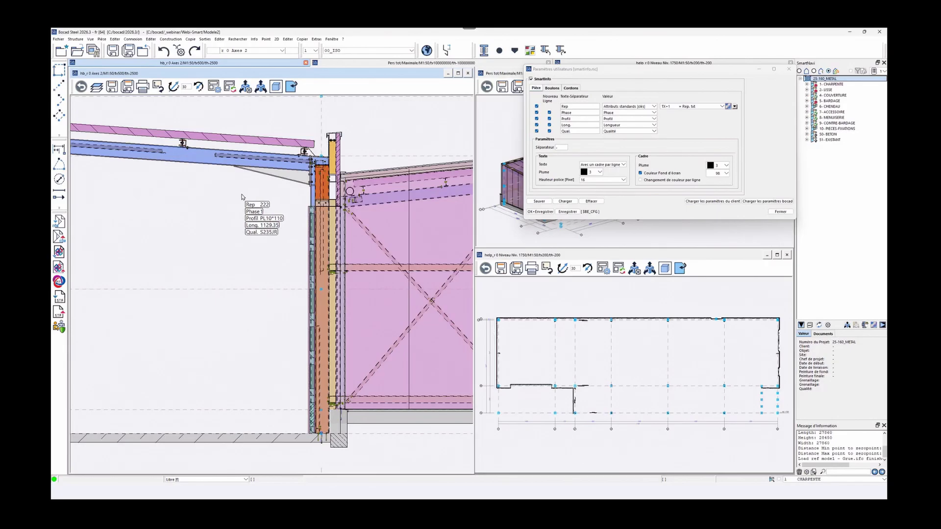
right_click(238, 191)
left_click(217, 186)
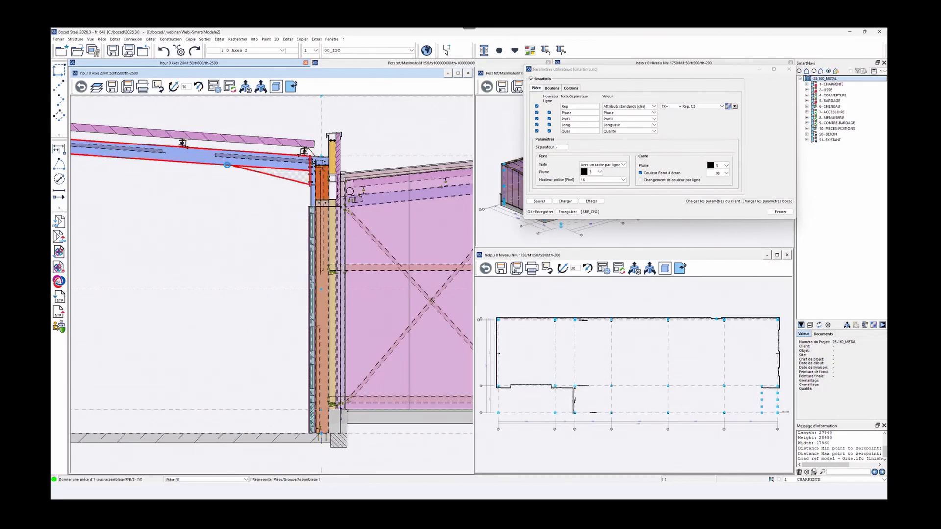
left_click(231, 168)
scroll(339, 229, "up", 6)
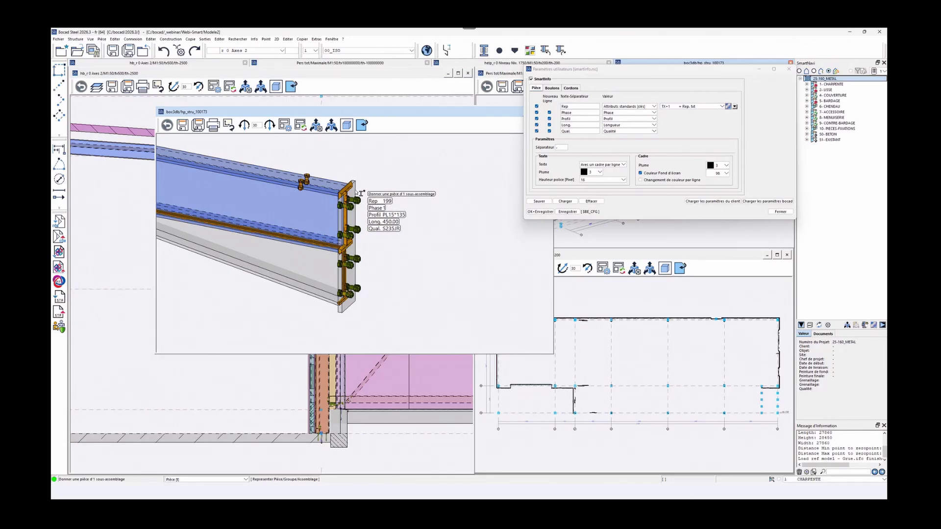
scroll(359, 194, "up", 2)
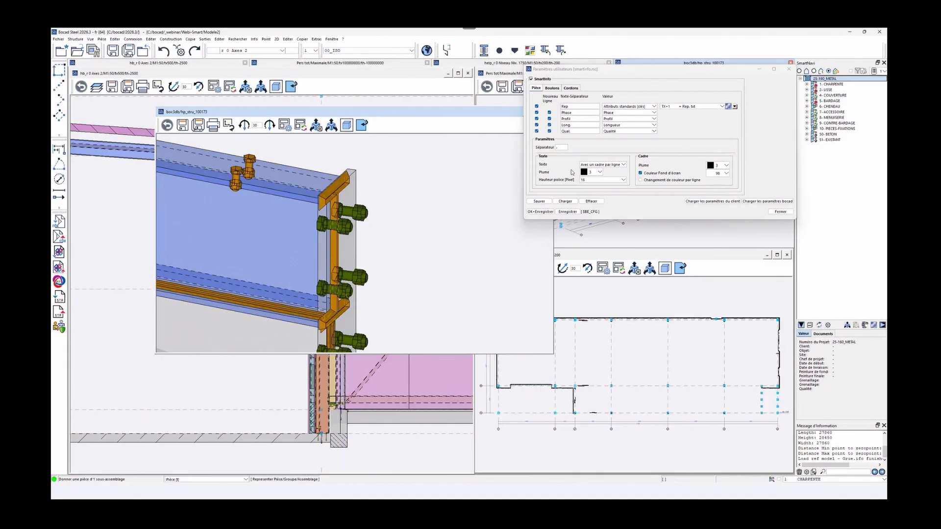
Set the SmartInfo part label's text style to Avec cadre, save it and close the settings.
scroll(602, 168, "down", 1)
scroll(602, 166, "up", 1)
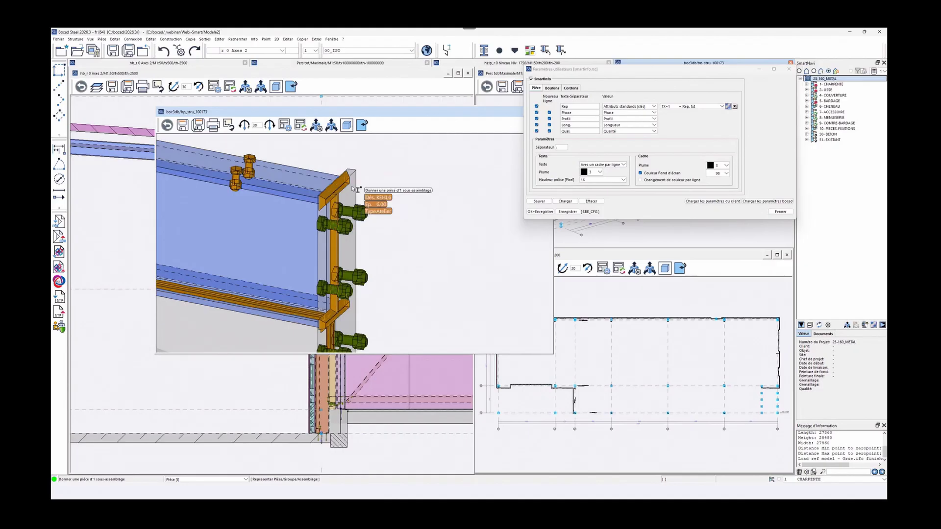
scroll(590, 167, "up", 1)
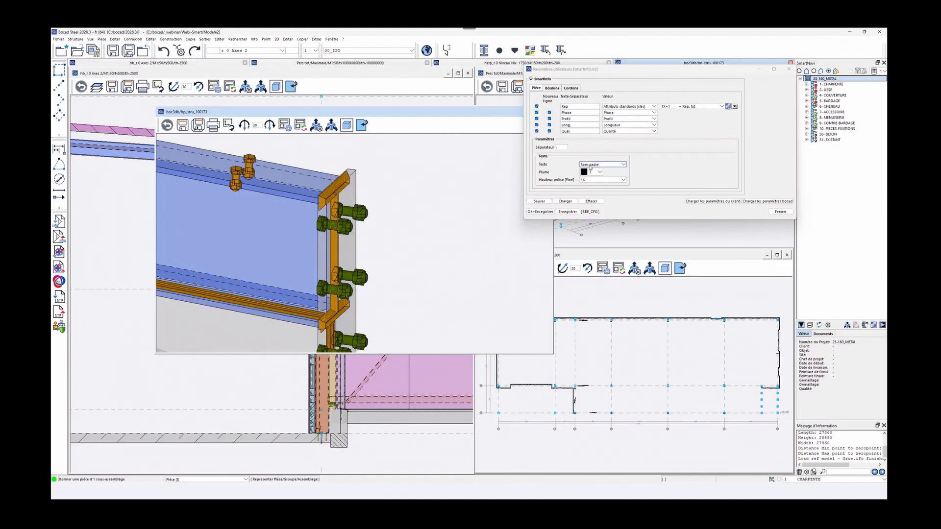
scroll(590, 167, "down", 1)
mouse_move(355, 193)
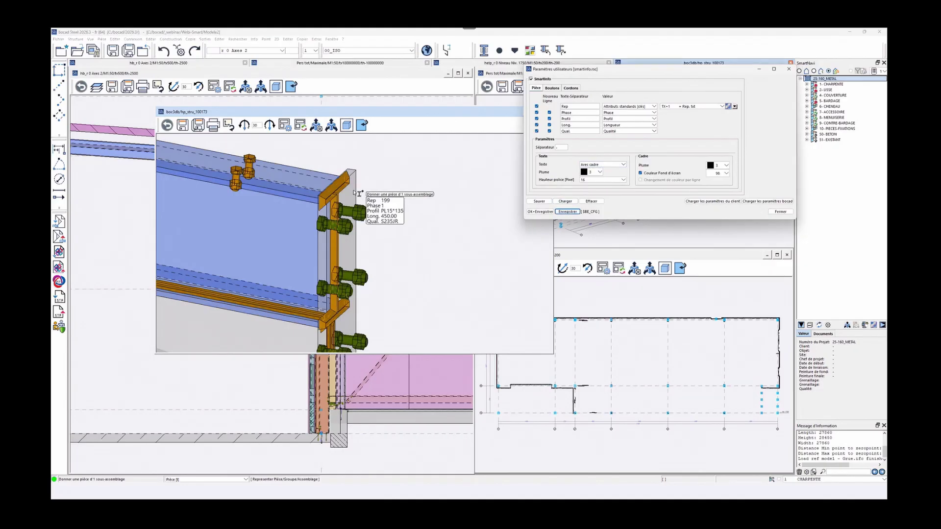
key("Escape")
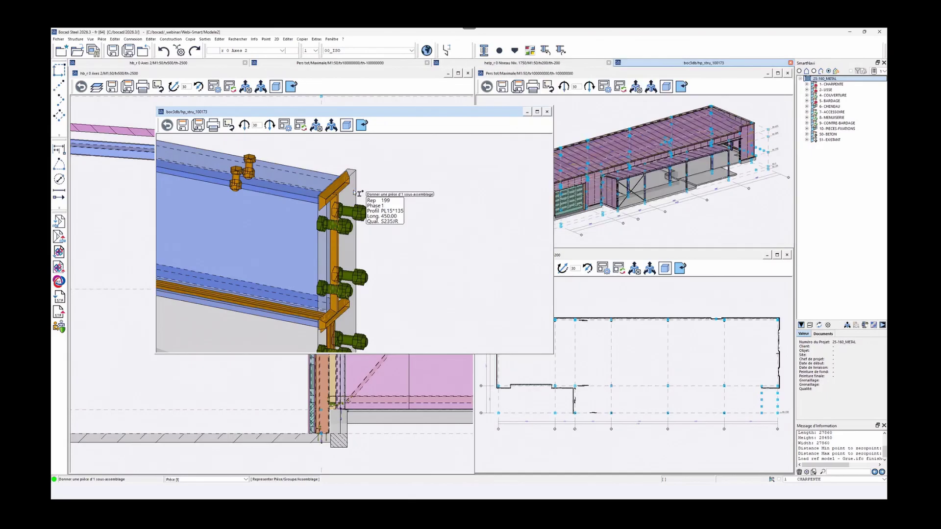
Reopen the SmartInfo settings, set the part label's text style to En tableau and save it.
left_click(316, 38)
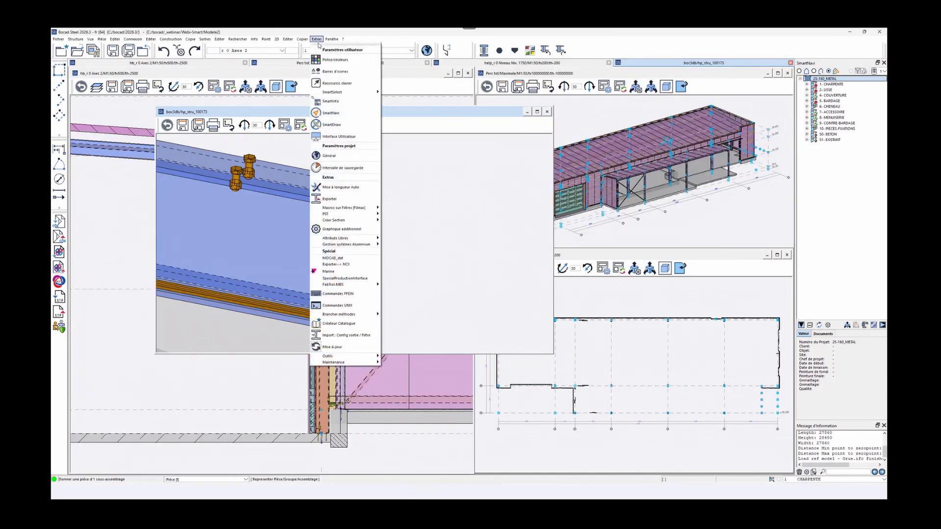
left_click(332, 101)
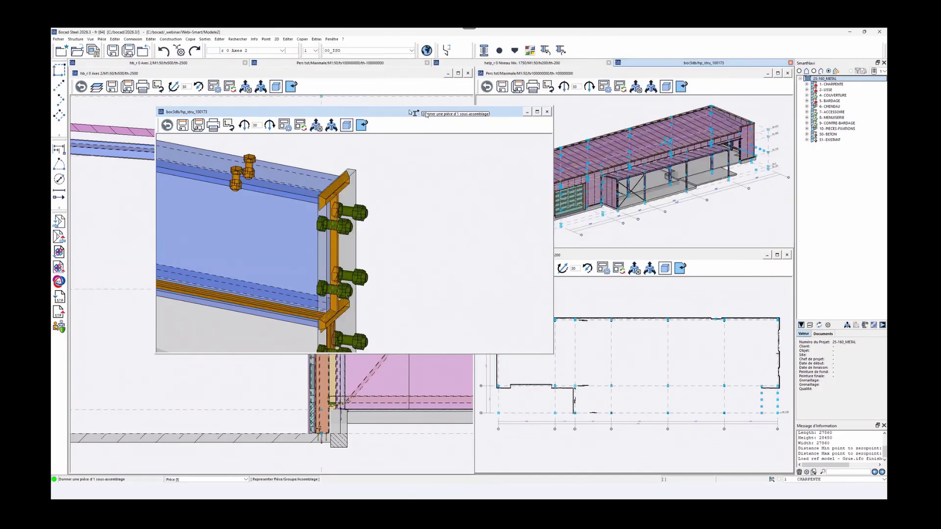
scroll(599, 165, "down", 2)
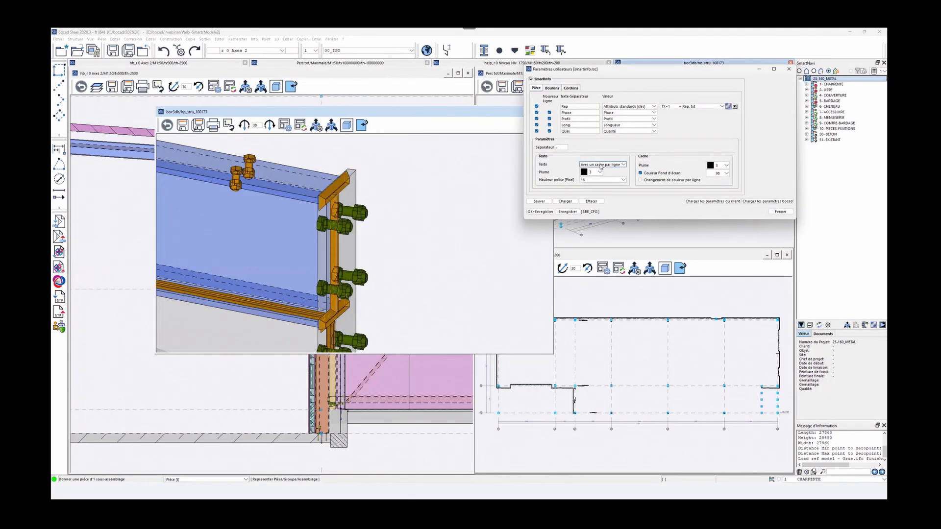
left_click(565, 213)
mouse_move(351, 198)
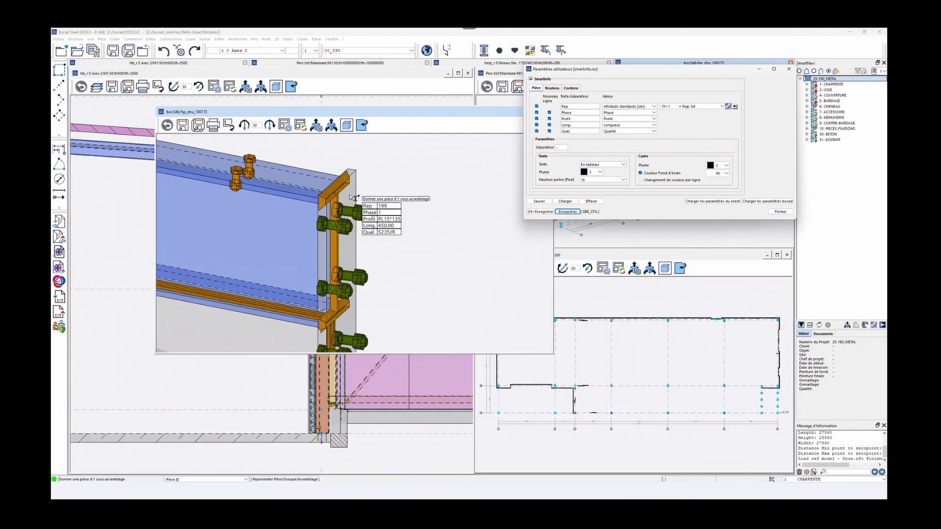
Set the part label's text style to Avec un cadre par ligne, save it and close the SmartInfo settings.
left_click(600, 165)
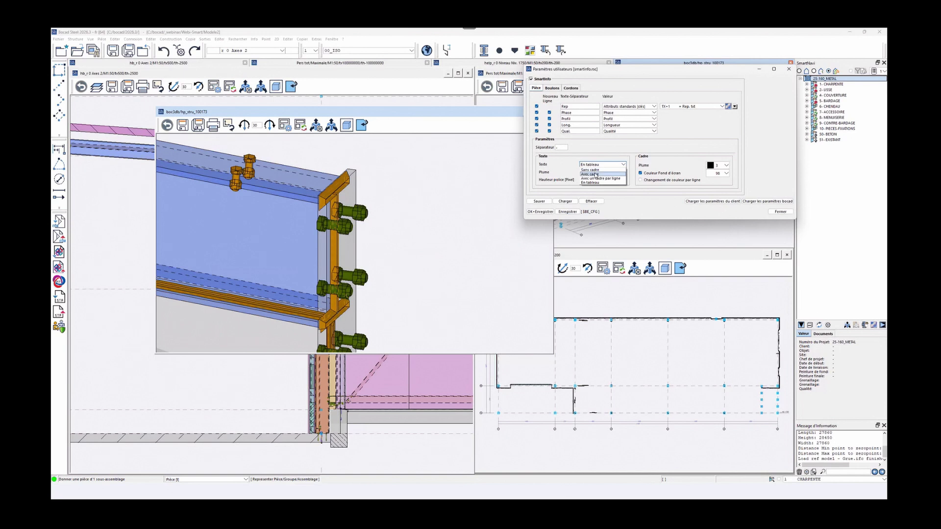
left_click(599, 178)
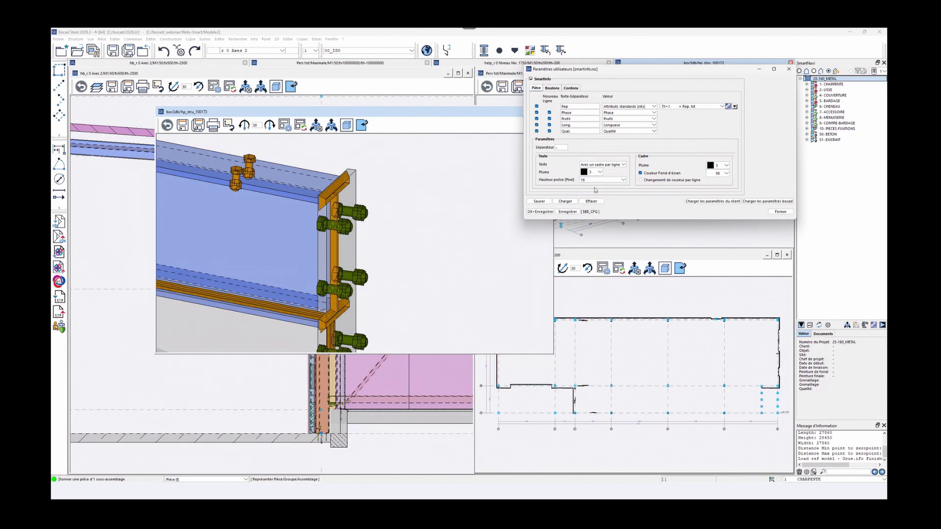
left_click(568, 211)
mouse_move(348, 206)
left_click(540, 211)
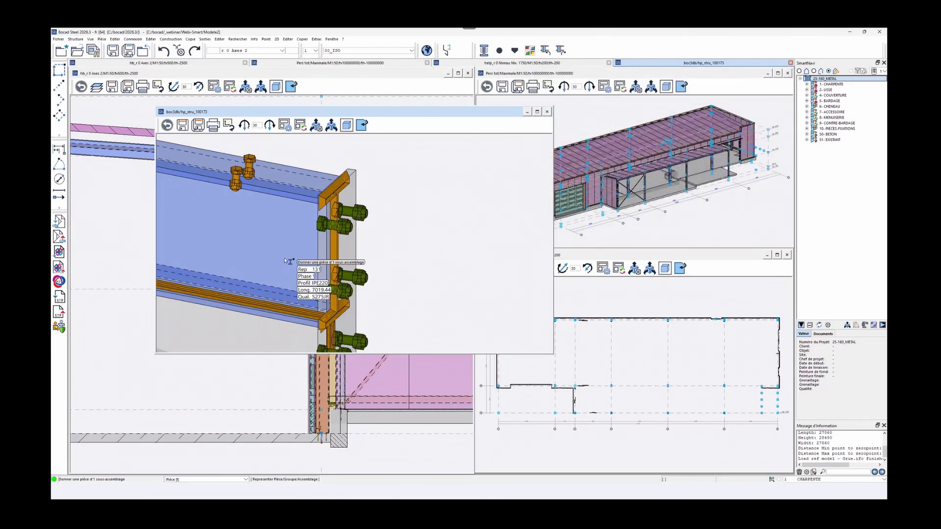
Examine the SmartInfo labels of the rafter's end plate and its connection bolts in the sub-assembly view.
scroll(287, 259, "down", 3)
middle_click_drag(287, 260, 368, 253)
middle_click_drag(295, 242, 417, 255)
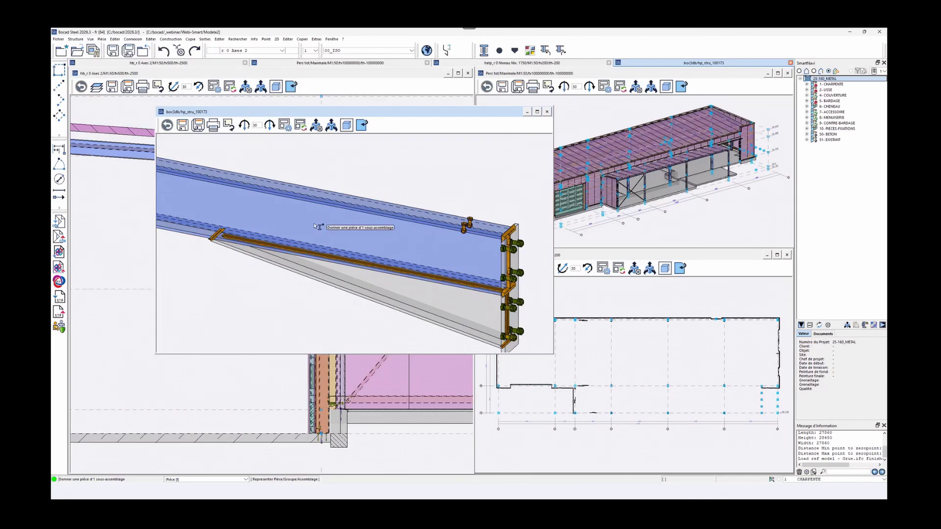
middle_click_drag(334, 245, 284, 245)
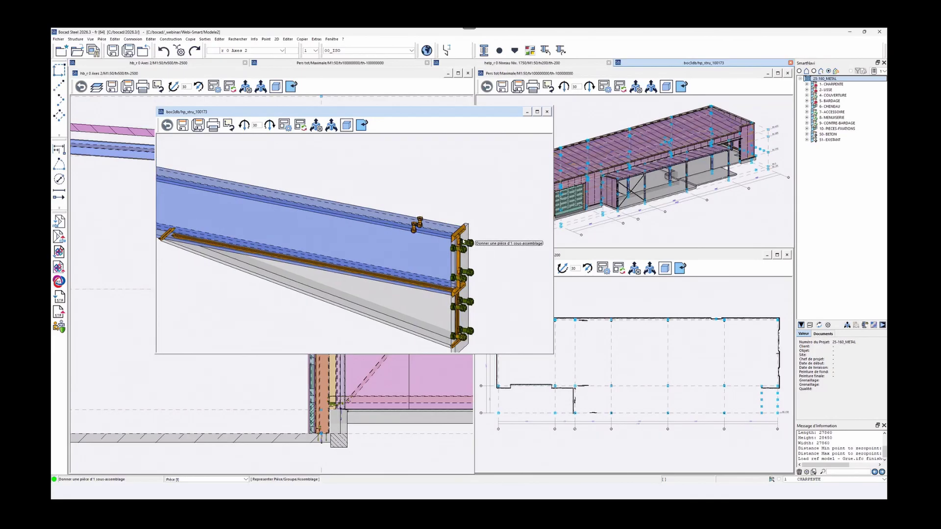
mouse_move(464, 270)
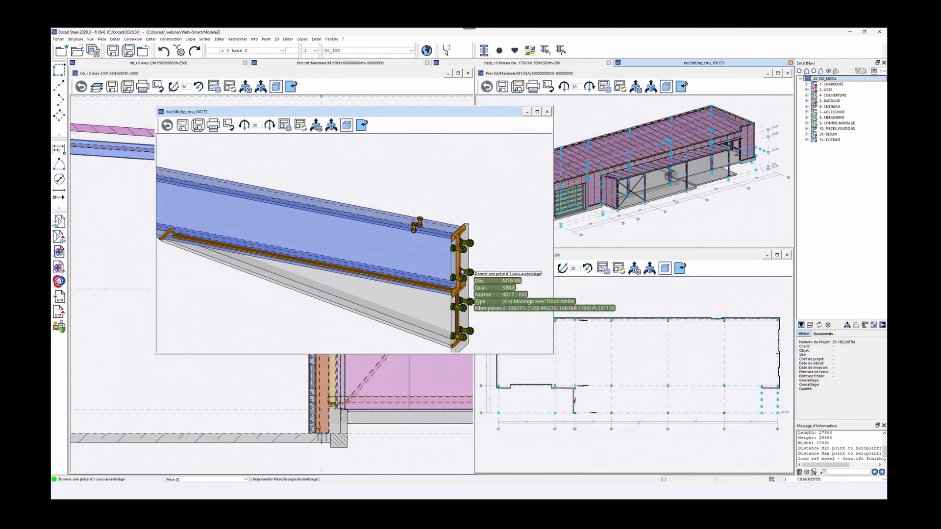
scroll(463, 270, "up", 3)
middle_click_drag(474, 267, 402, 252)
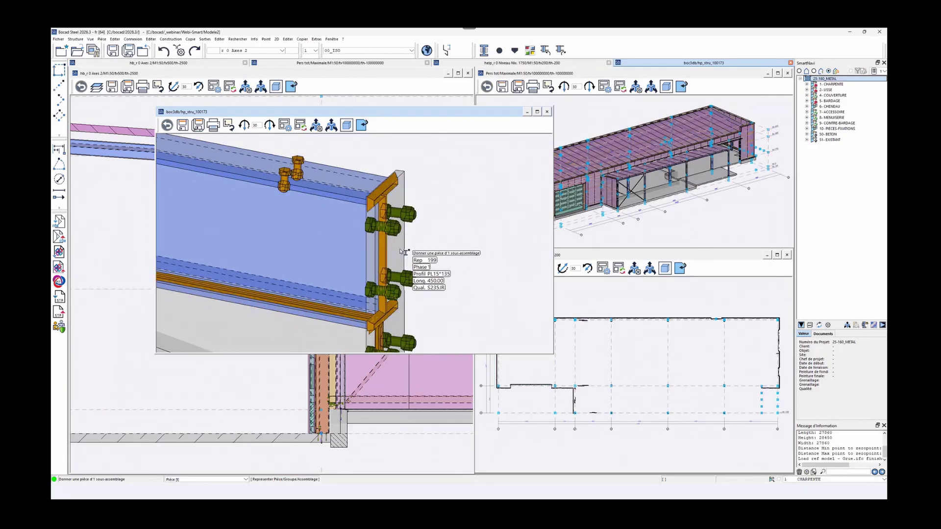
mouse_move(411, 223)
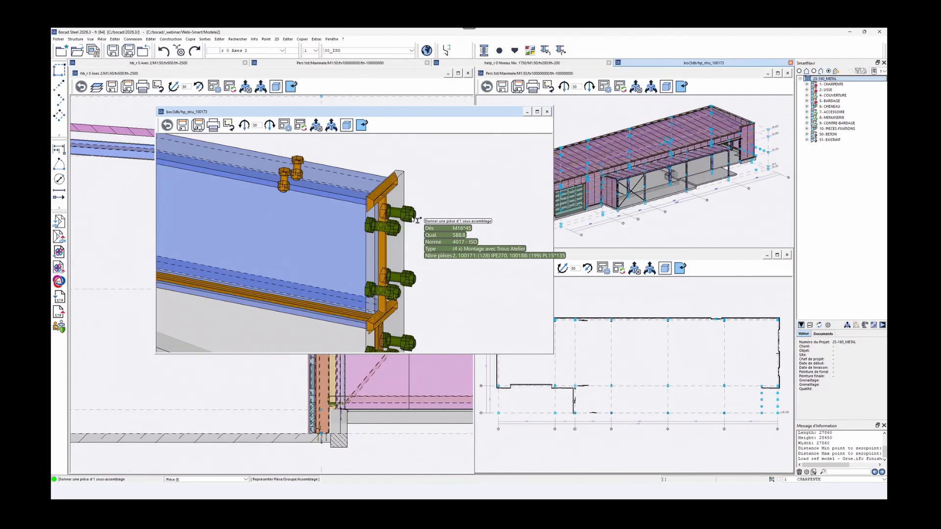
scroll(417, 219, "down", 4)
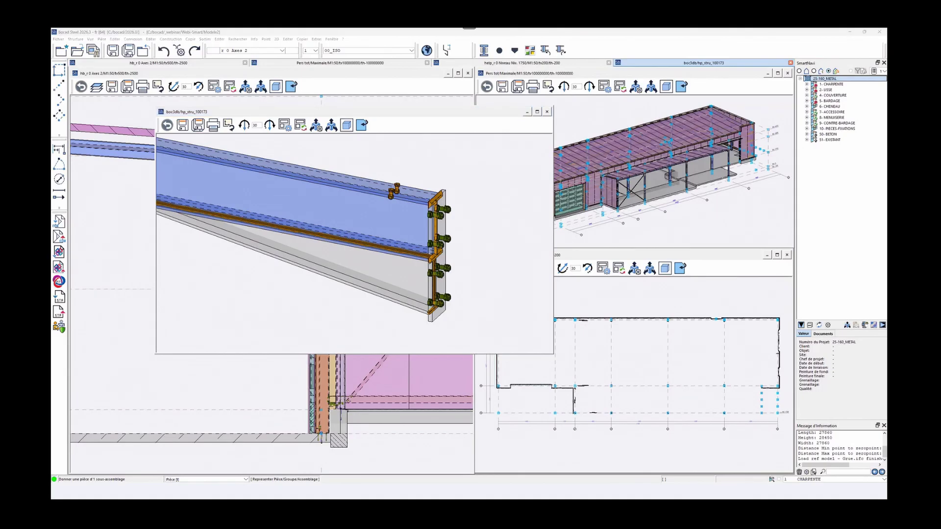
key("alt+Tab")
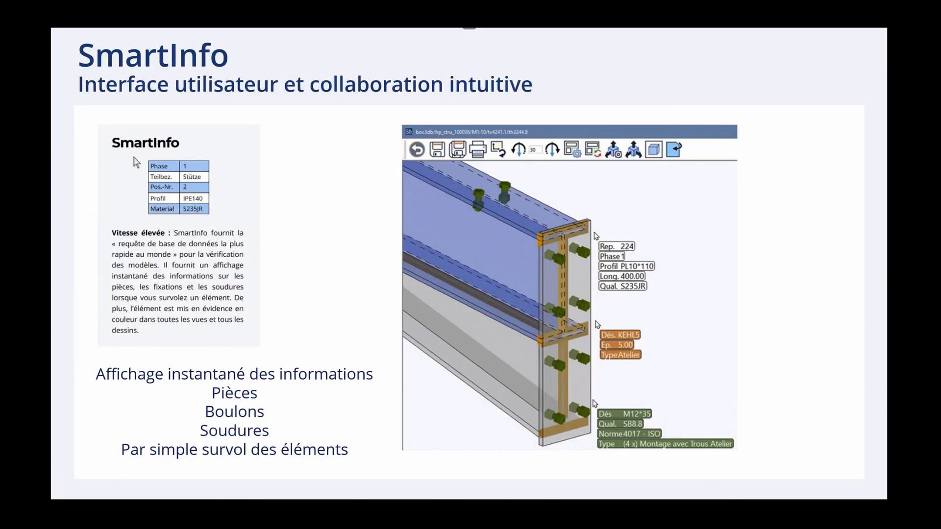
key("Right")
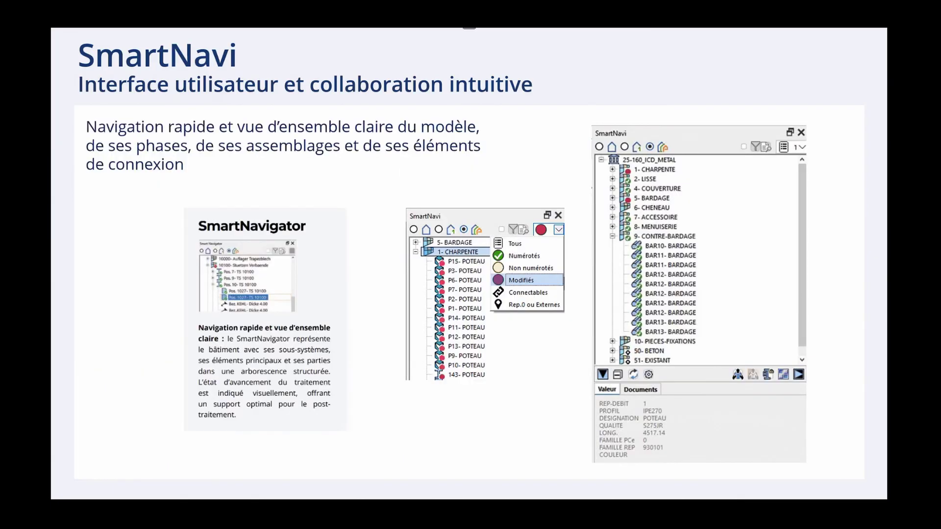
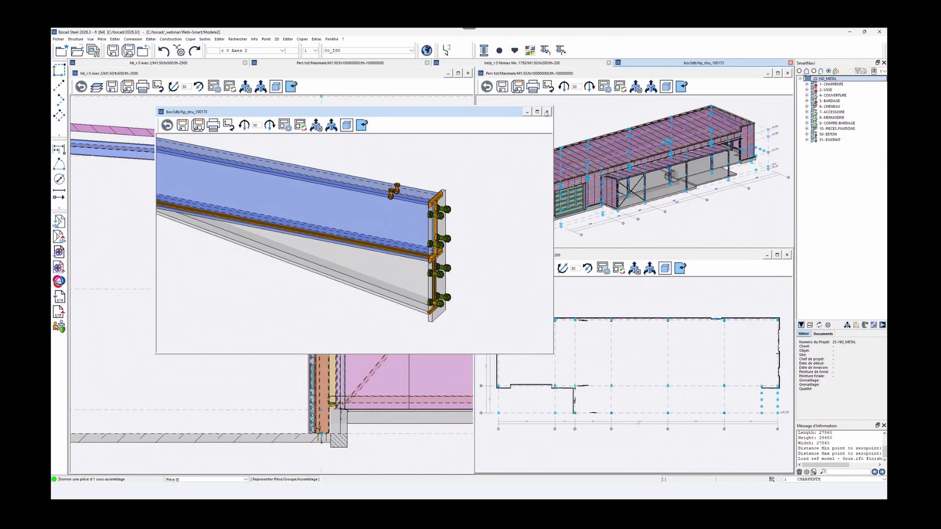
Close the rafter sub-assembly's 3D window.
left_click(547, 111)
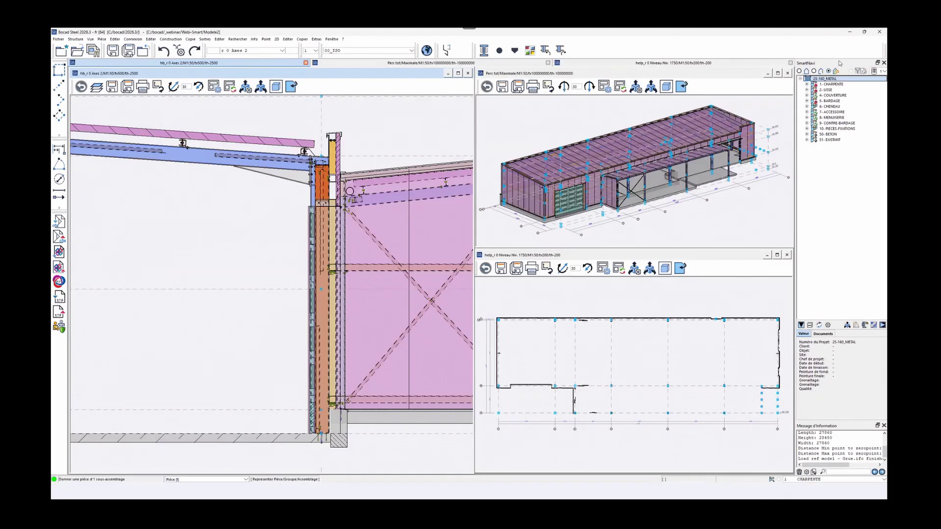
left_click_drag(839, 62, 839, 136)
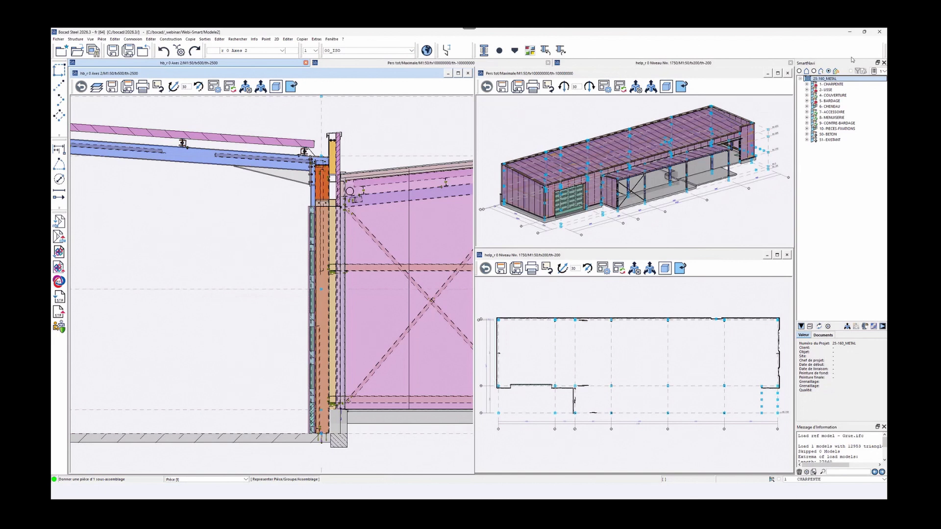
right_click(738, 47)
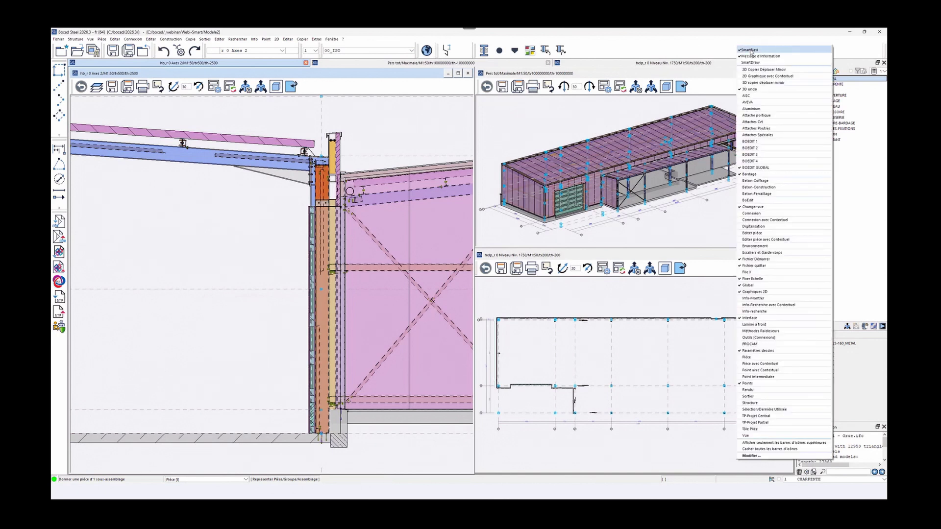
left_click(58, 39)
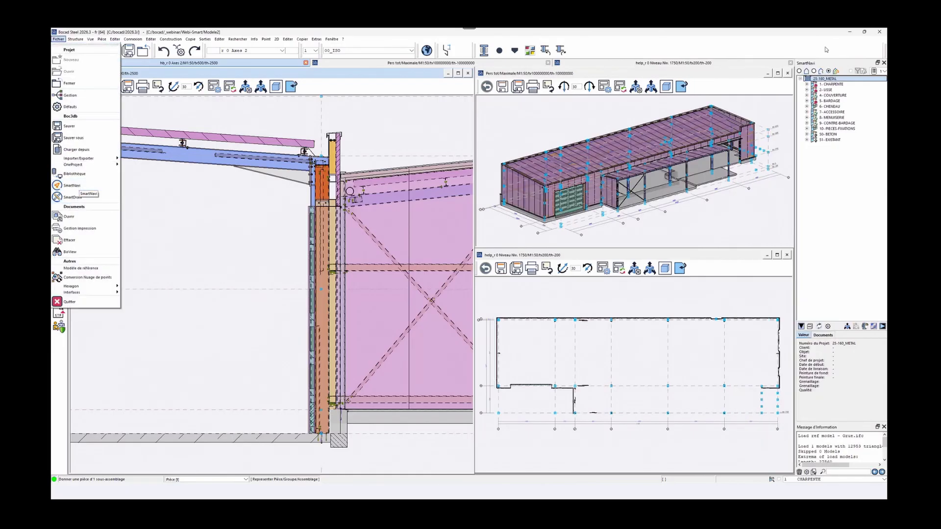
left_click(810, 64)
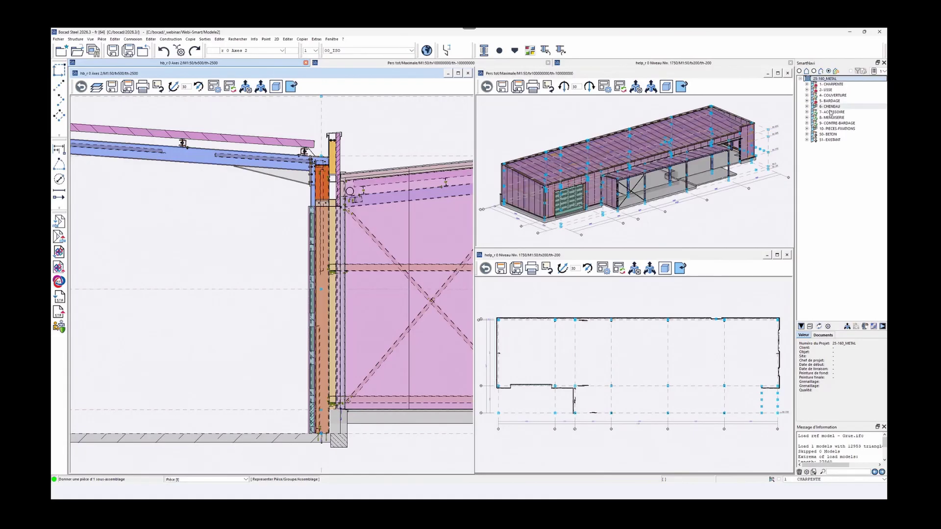
Expand the CHARPENTE phase and its P2-POTEAU assembly in SmartNavi, and limit the tree to the current phase with its assemblies listed.
left_click(807, 85)
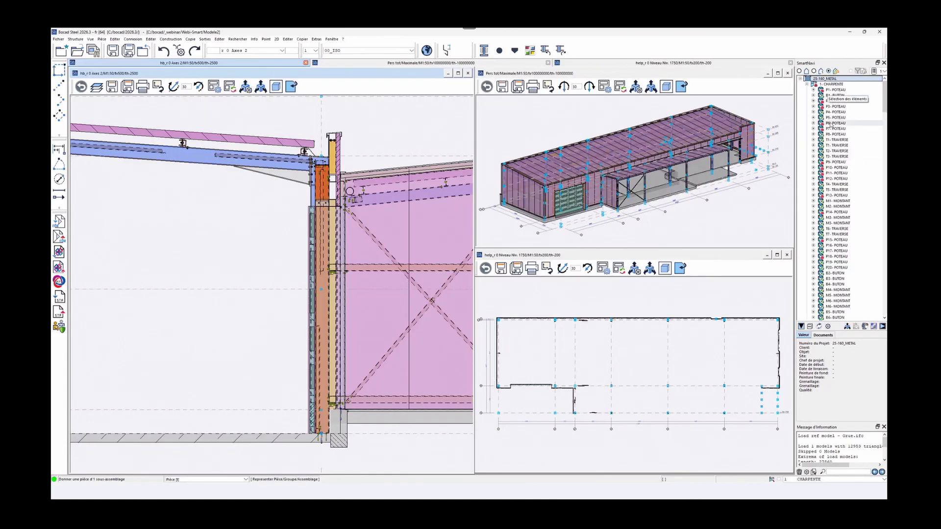
left_click(813, 101)
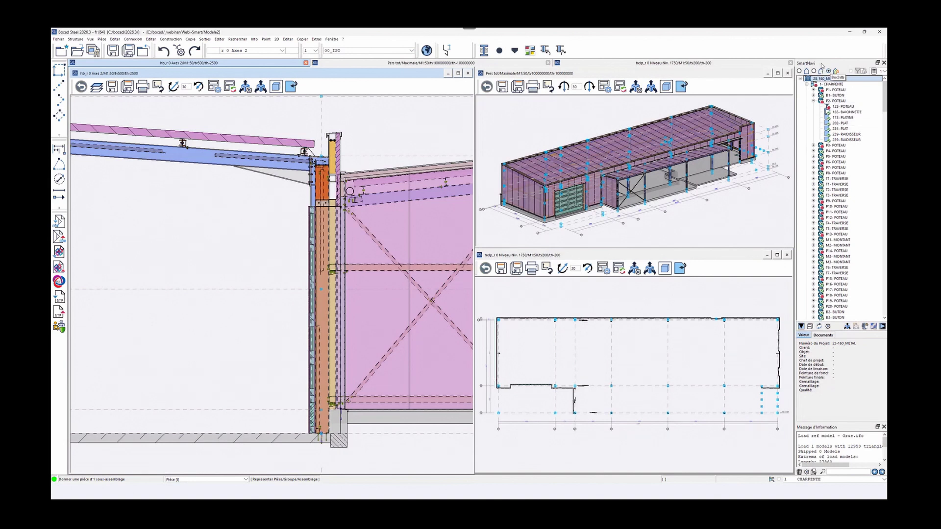
left_click(800, 72)
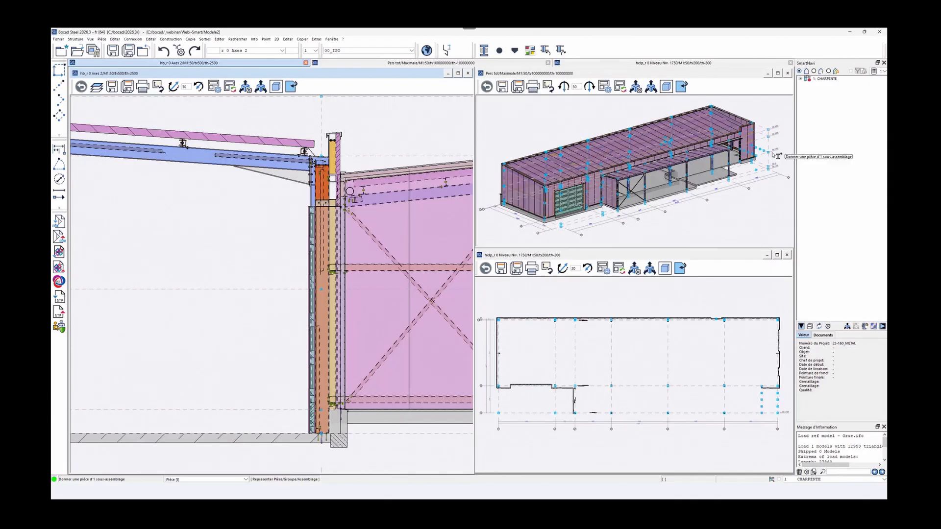
left_click(800, 79)
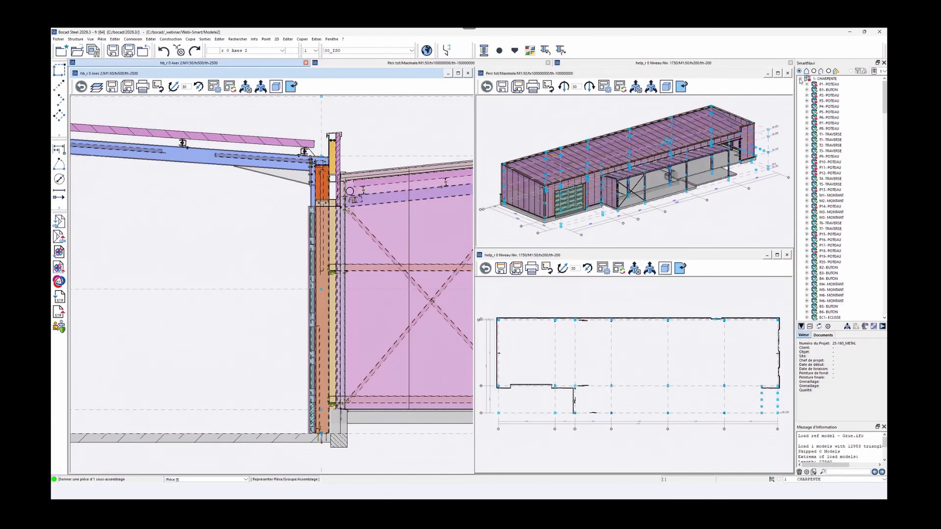
Switch SmartNavi to showing one chosen phase, choose BARDAGE, and expand and collapse its content.
left_click(813, 72)
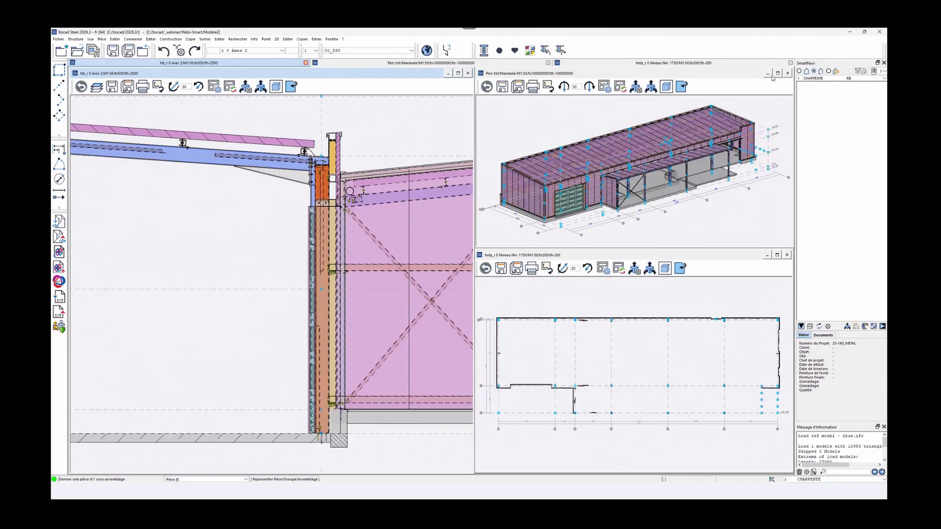
left_click(838, 79)
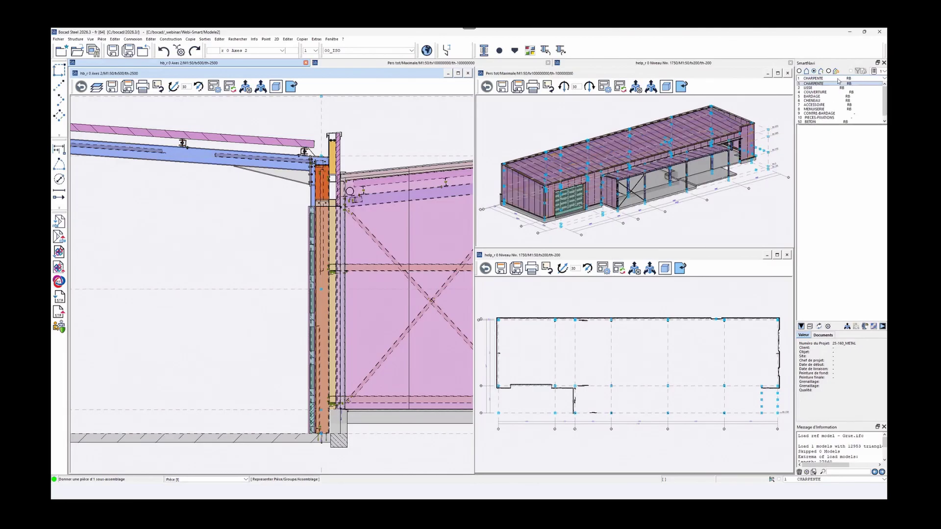
left_click(813, 97)
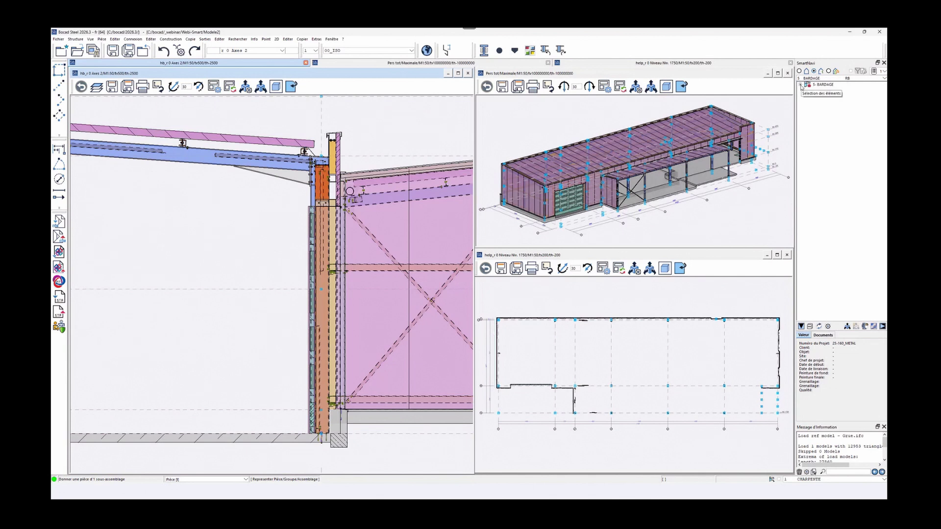
left_click(800, 85)
left_click(800, 85)
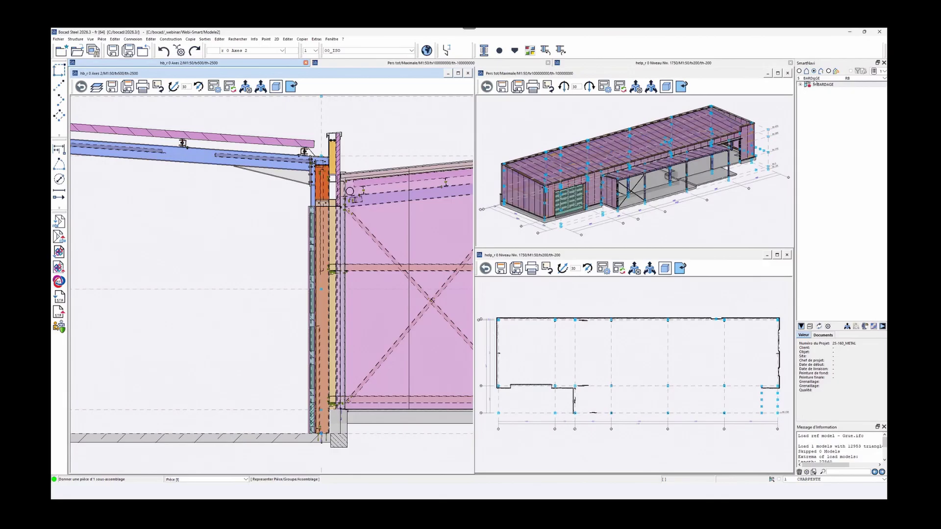
Switch the SmartNavi tree back to the whole project and expand the EXISTANT phase.
left_click(829, 71)
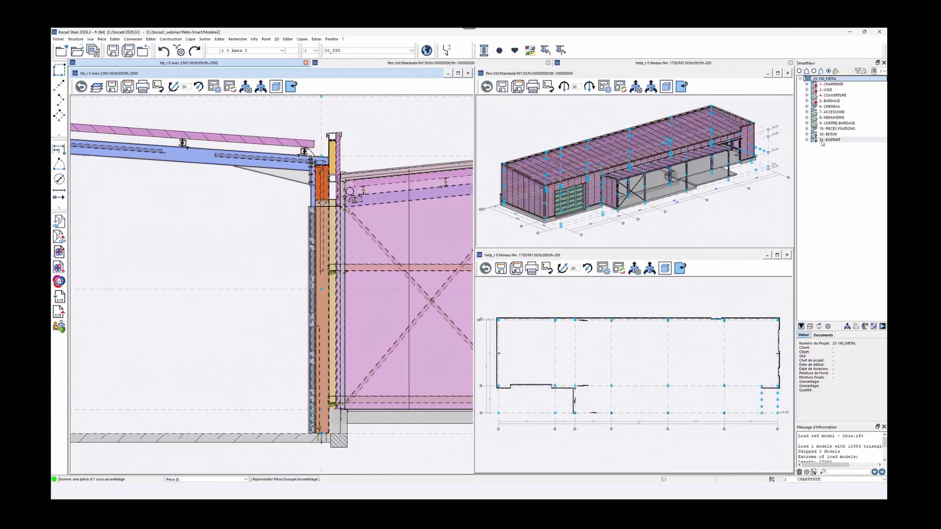
left_click(806, 140)
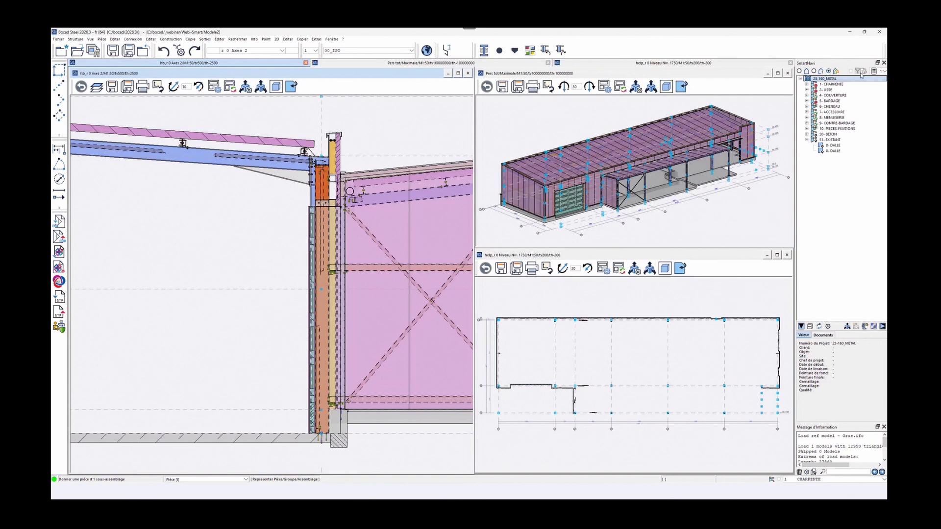
View the CHARPENTE phase and the COUVERTURE phase one after the other in a separate 3D window, closing each window.
left_click(825, 85)
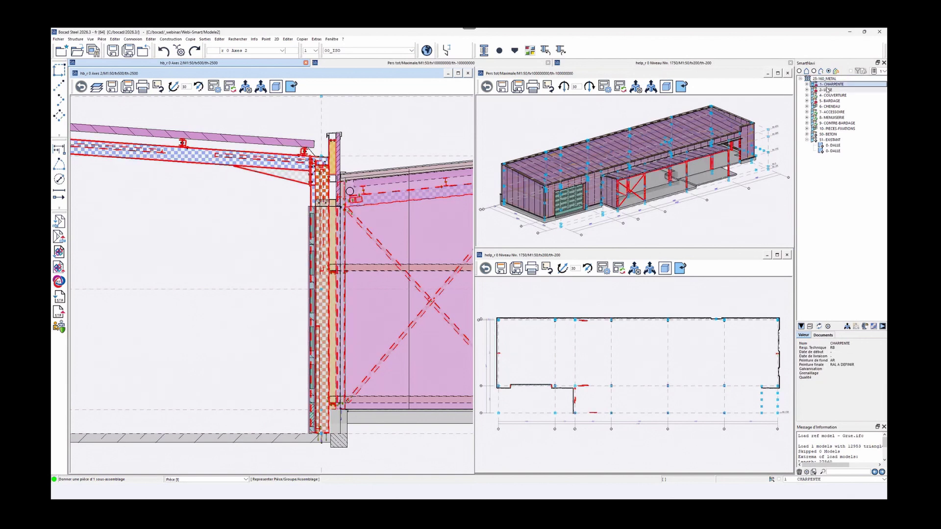
right_click(825, 86)
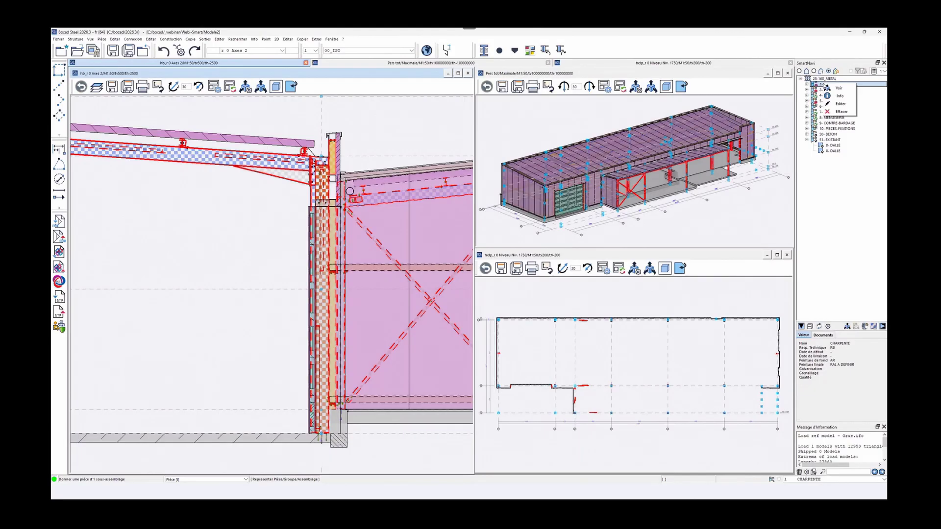
left_click(839, 89)
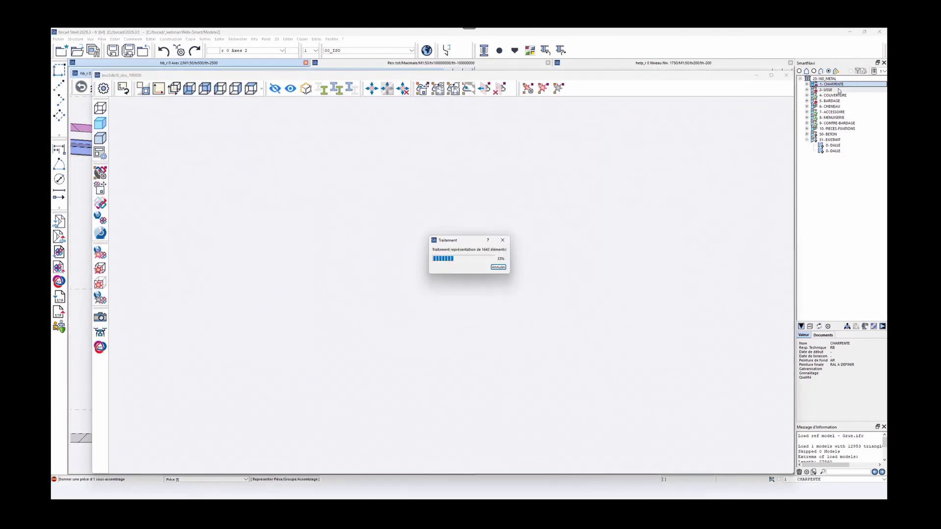
middle_click_drag(351, 312, 432, 288)
scroll(433, 288, "up", 5)
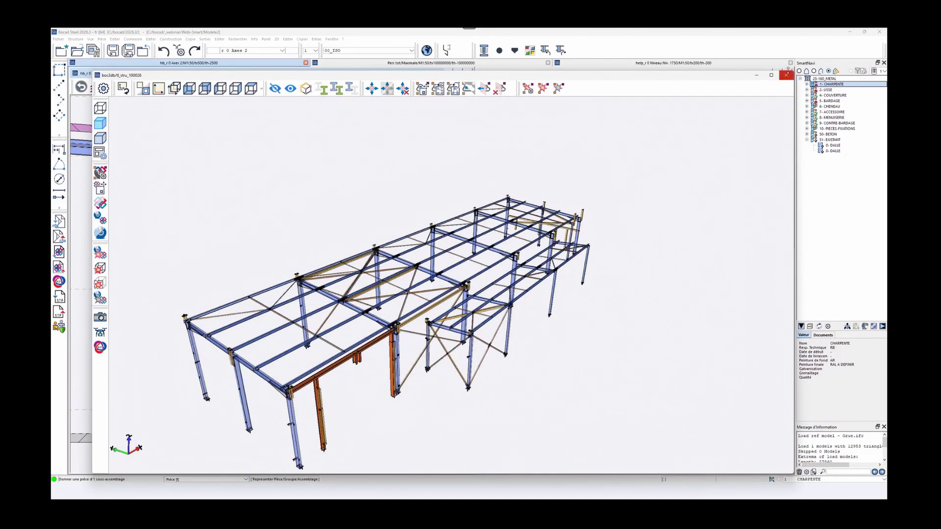
left_click(787, 76)
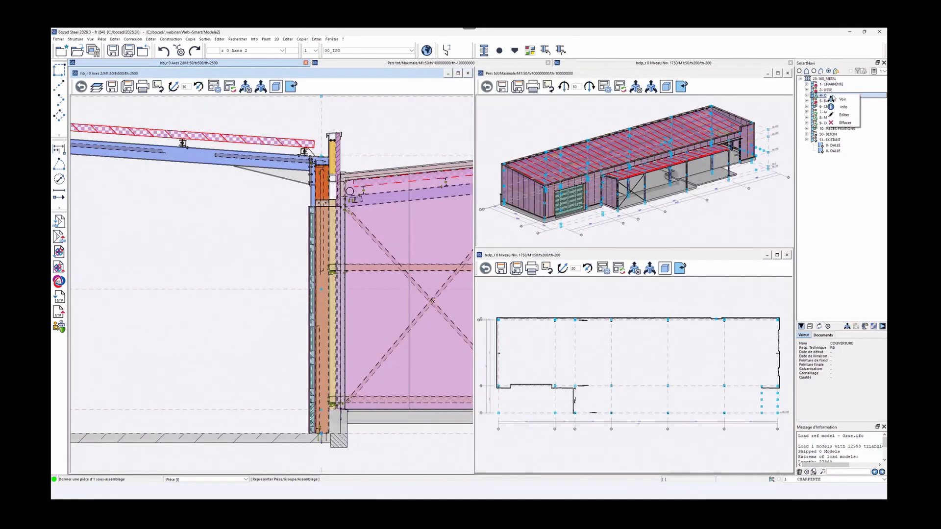
double_click(833, 95)
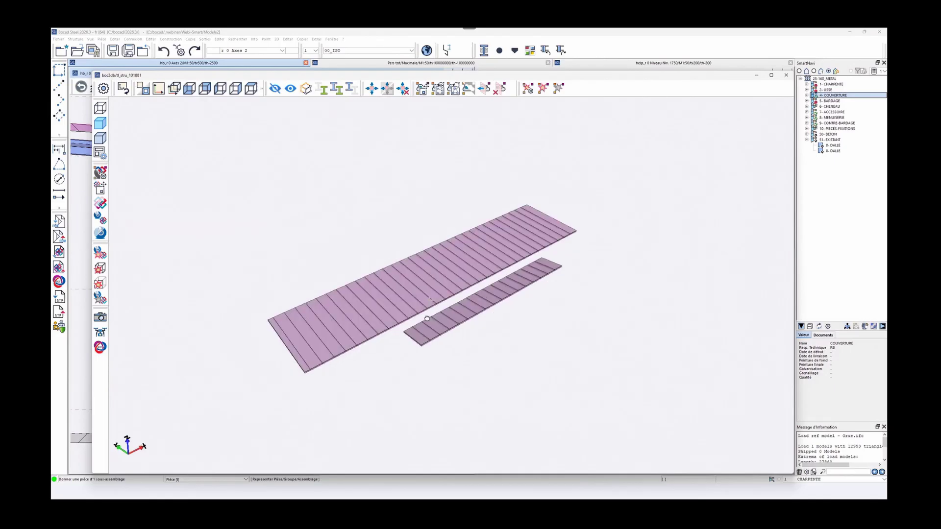
left_click(784, 75)
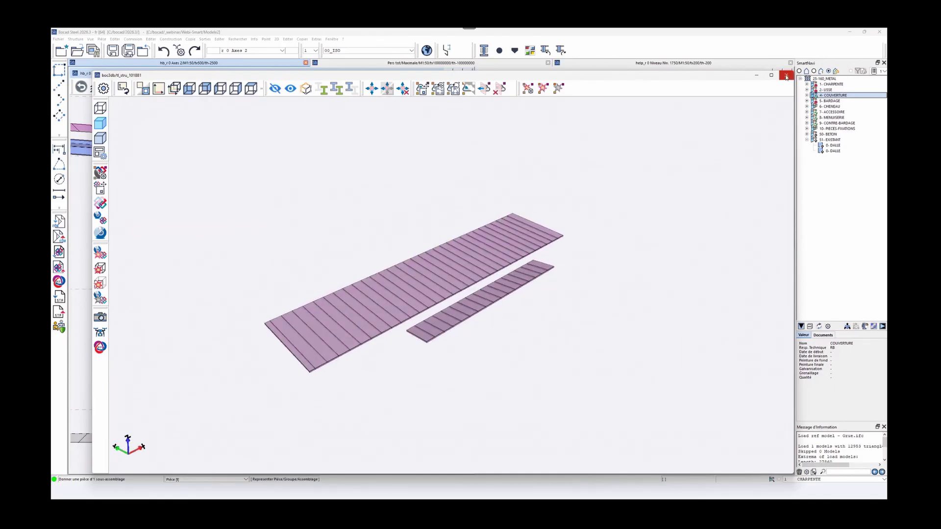
Filter SmartNavi to the Non numérotés elements, examine them in a separate 3D window and close it.
left_click(874, 71)
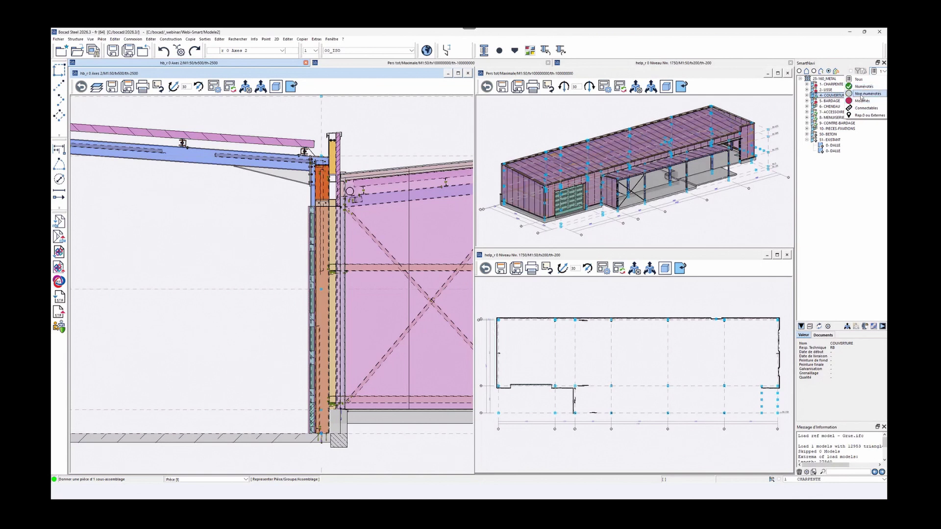
left_click(861, 94)
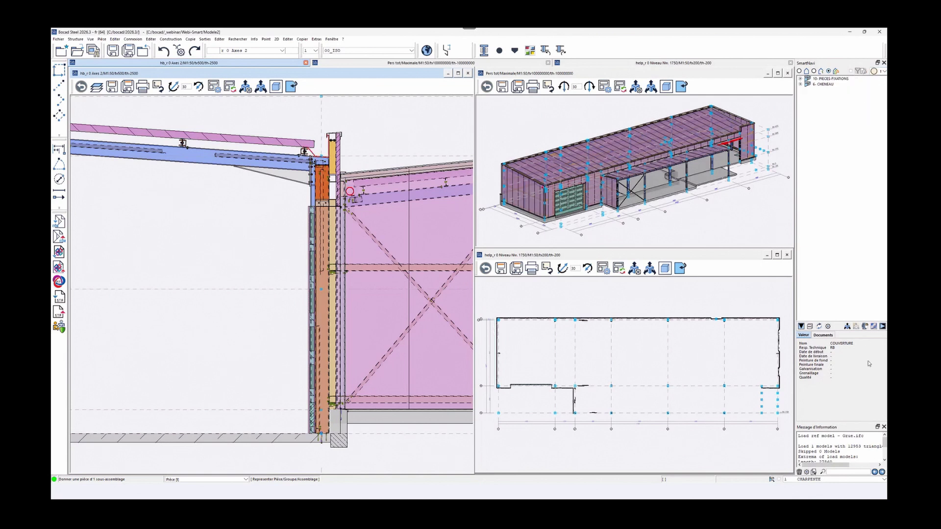
left_click(847, 326)
scroll(445, 276, "up", 5)
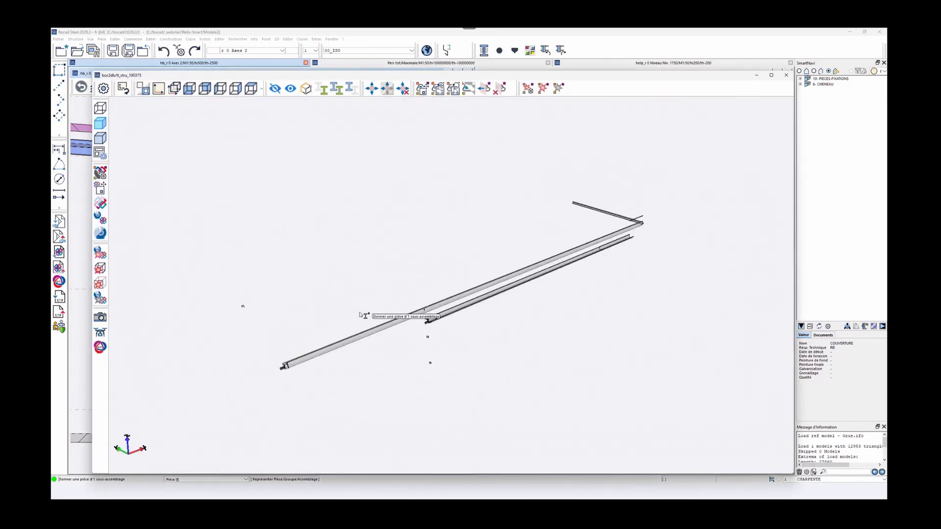
mouse_move(587, 257)
middle_mouse_down()
mouse_move(604, 232)
mouse_move(591, 251)
middle_mouse_up()
left_click(785, 77)
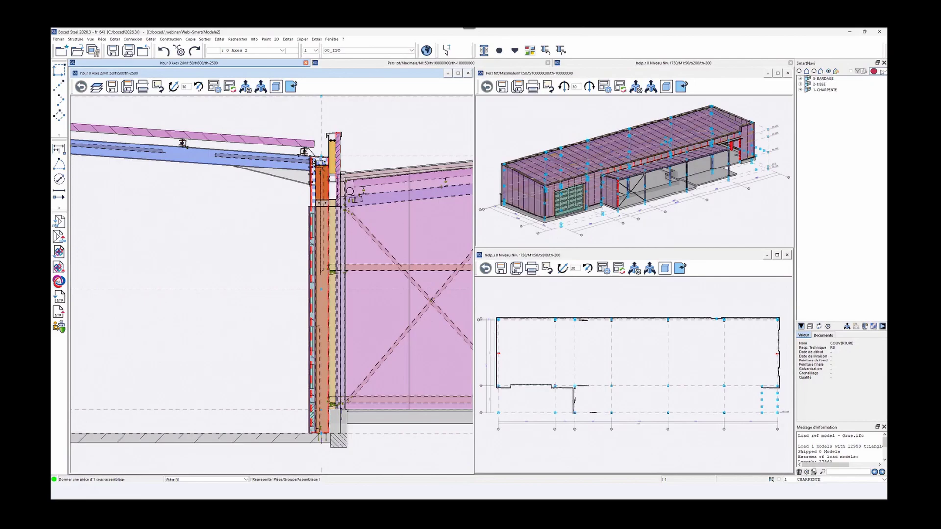
Filter SmartNavi to the Modifiés elements, examine them in a separate 3D window and close it.
left_click(882, 72)
left_click(860, 101)
left_click(849, 327)
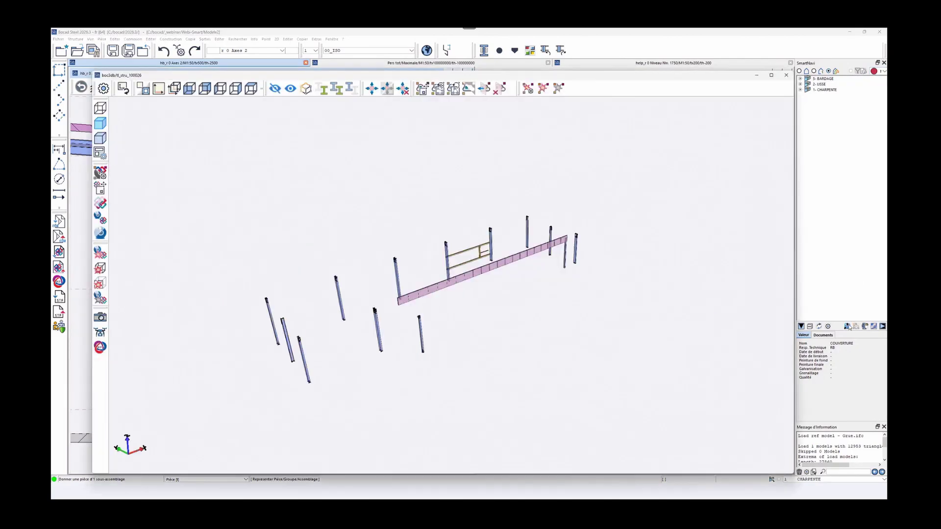
scroll(377, 303, "up", 2)
middle_click_drag(377, 303, 422, 300)
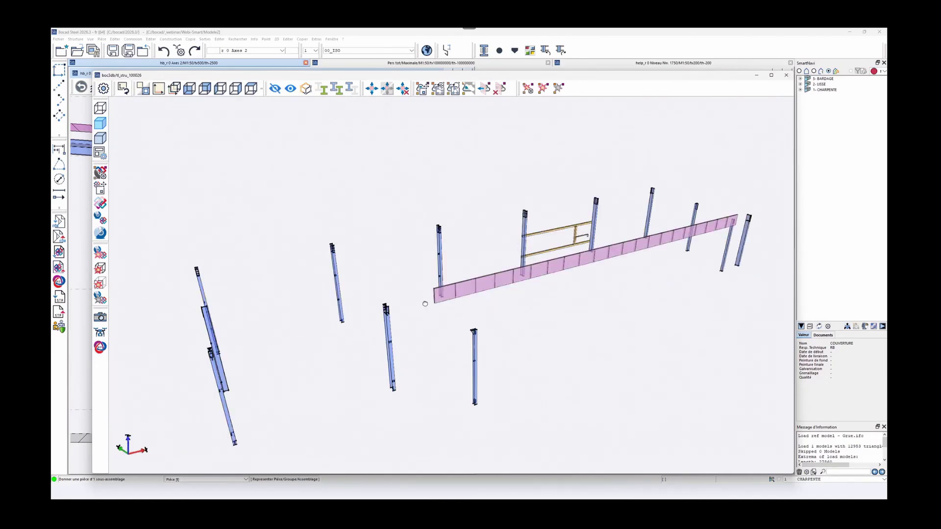
left_click(785, 76)
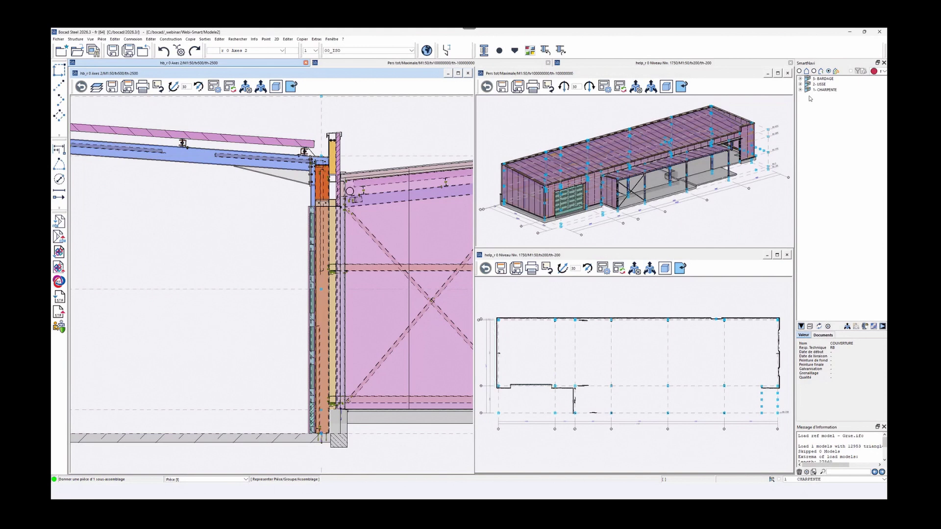
Filter SmartNavi to the Rep.0 ou Externes elements, and reset the filter to Tous.
left_click(880, 71)
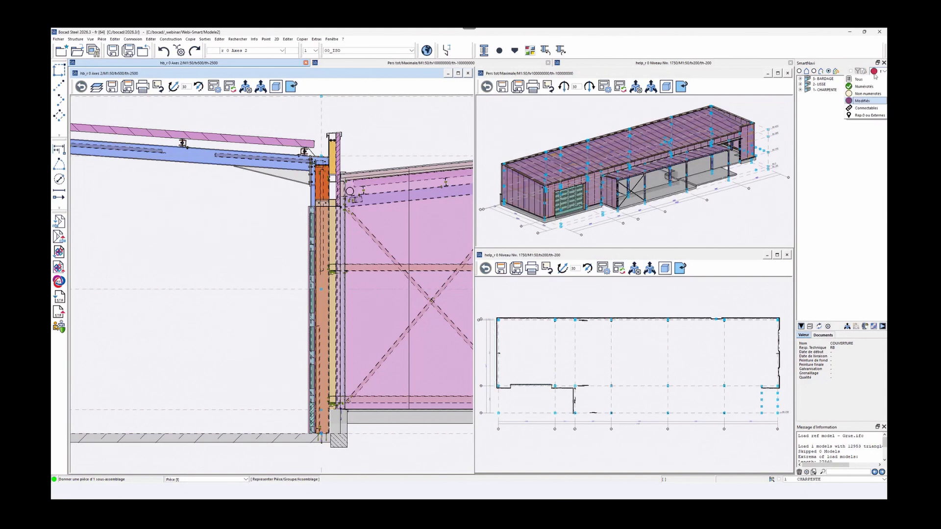
left_click(868, 116)
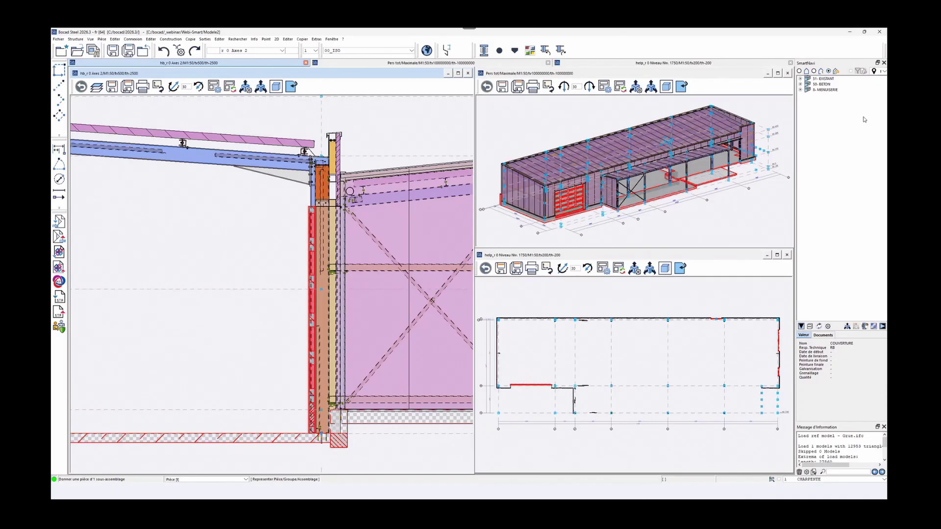
left_click(877, 72)
left_click(857, 80)
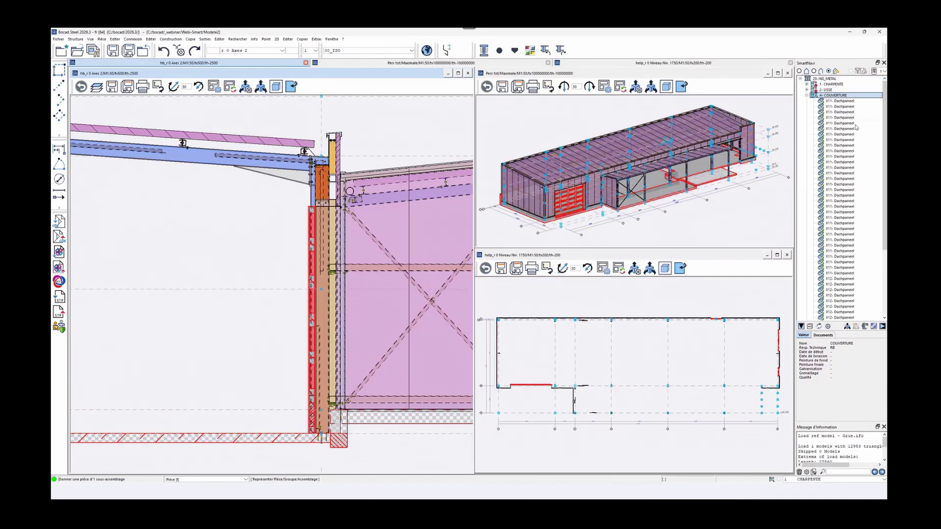
Select an X11 Dachpaneel roof panel in the COUVERTURE phase to read its attributes, and collapse the phase.
left_click(833, 102)
left_click(838, 129)
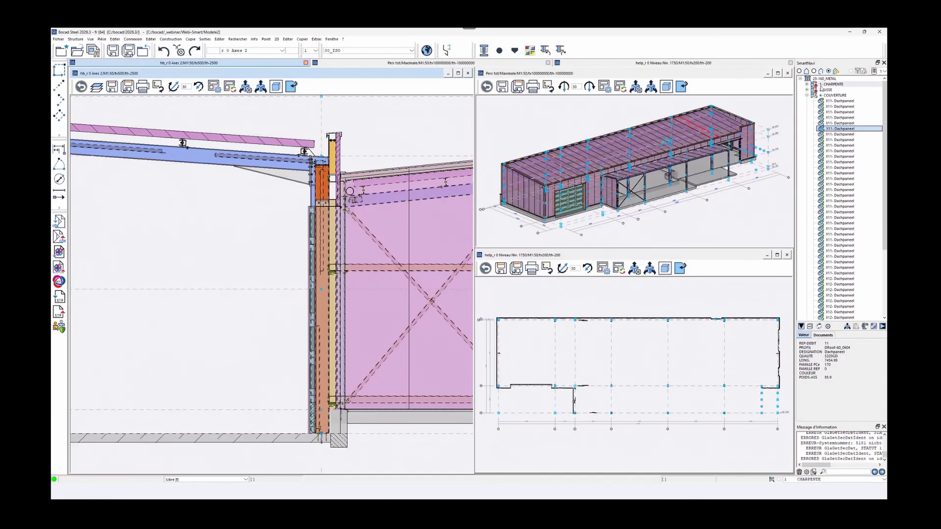
left_click(807, 95)
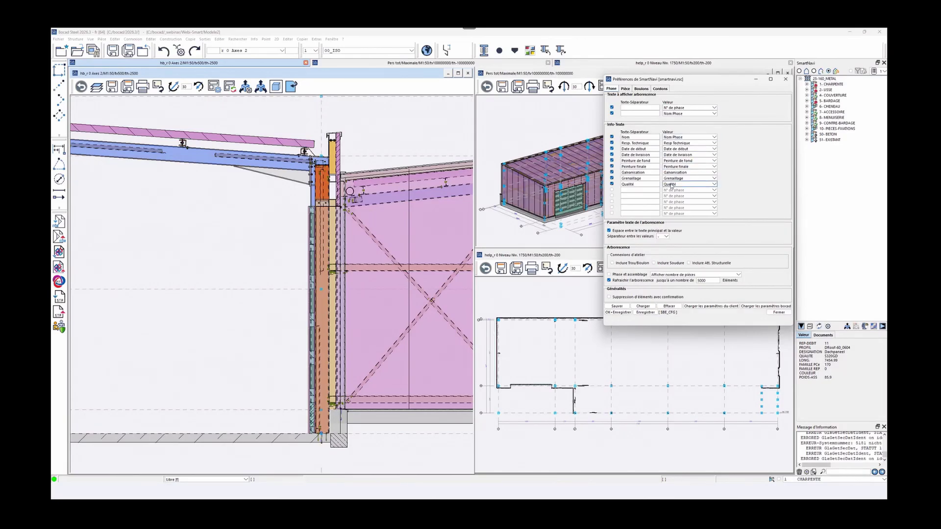
Select the CHARPENTE phase and its P1 POTEAU column to compare their attributes with the Phase and Pièce preferences.
left_click(831, 83)
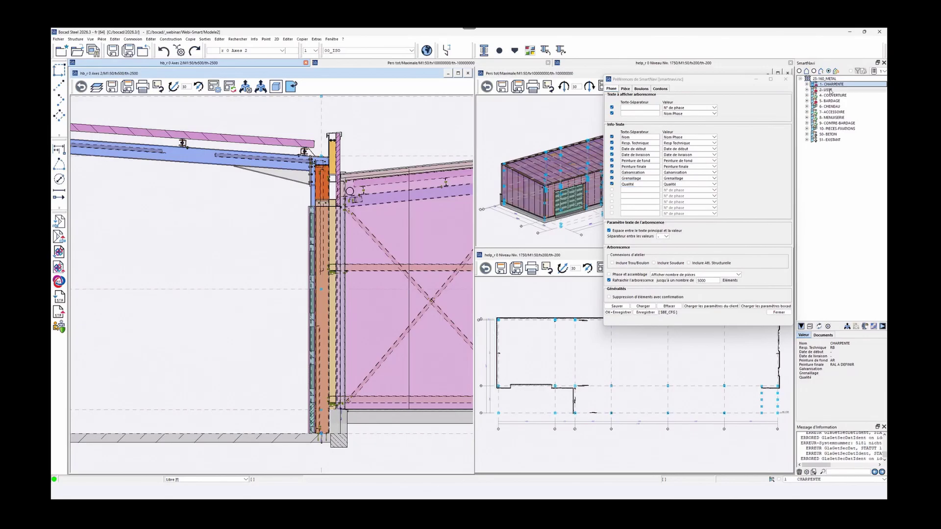
left_click(626, 89)
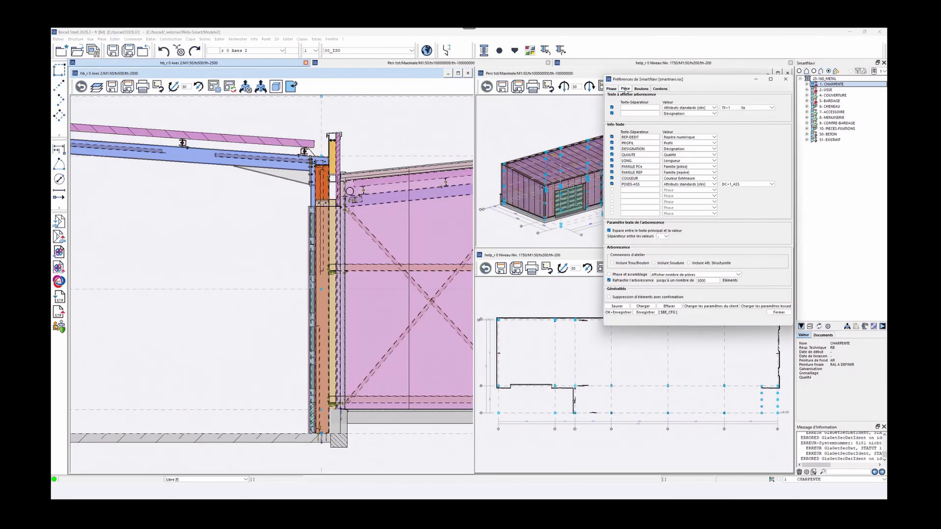
left_click(806, 84)
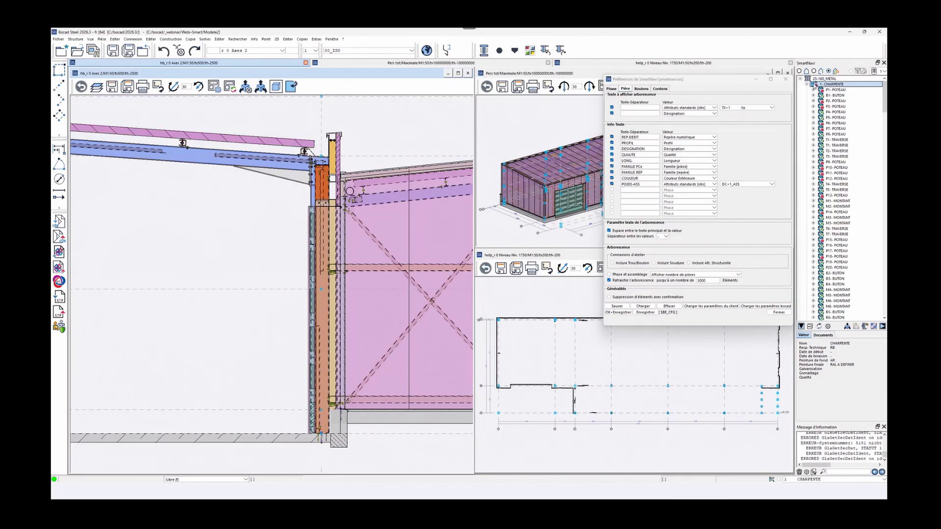
left_click(842, 91)
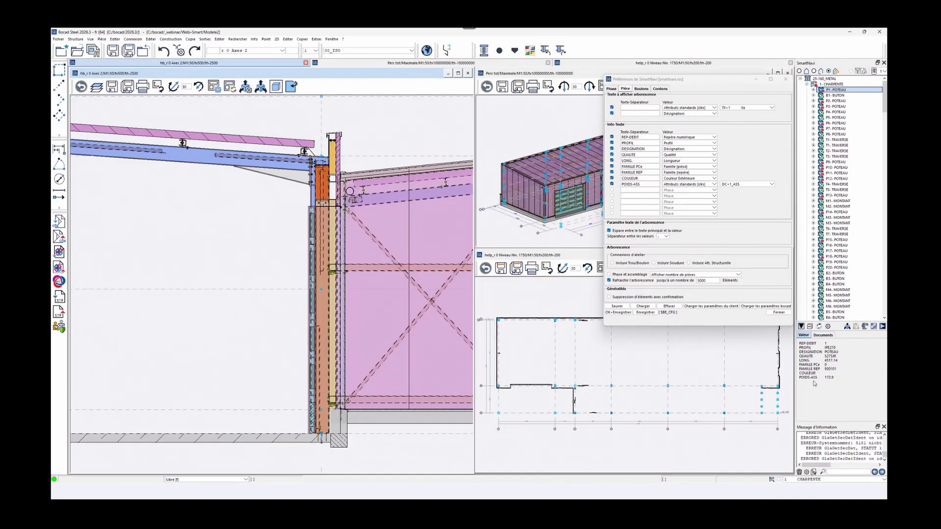
Step through the CHARPENTE parts from B1 BUTON to P6 POTEAU to read their attributes, and return to P1 POTEAU.
left_click(833, 95)
key("Down")
key("Down")
key("Down")
key("Down")
key("Down")
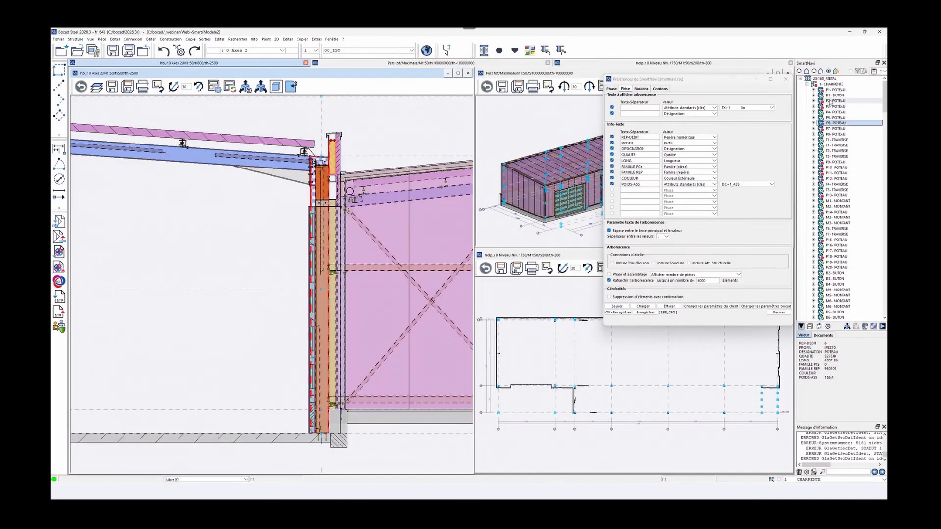
left_click(831, 91)
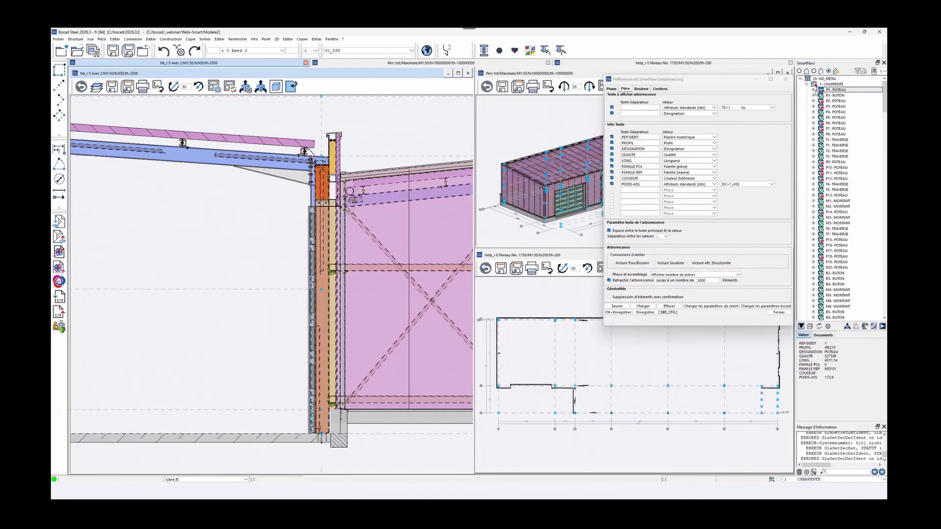
Review the Boulons and Phase settings in the SmartNavi preferences and close the dialog.
left_click(814, 90)
left_click(640, 89)
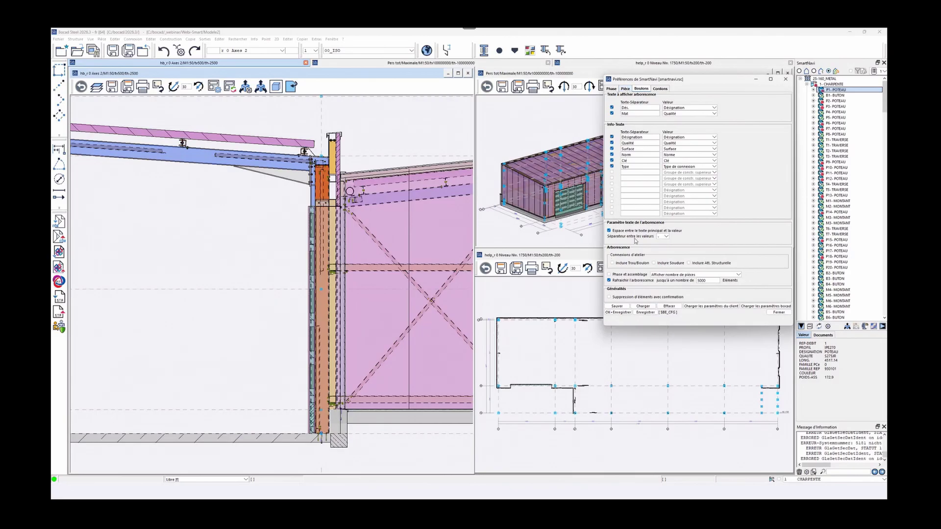
left_click(611, 88)
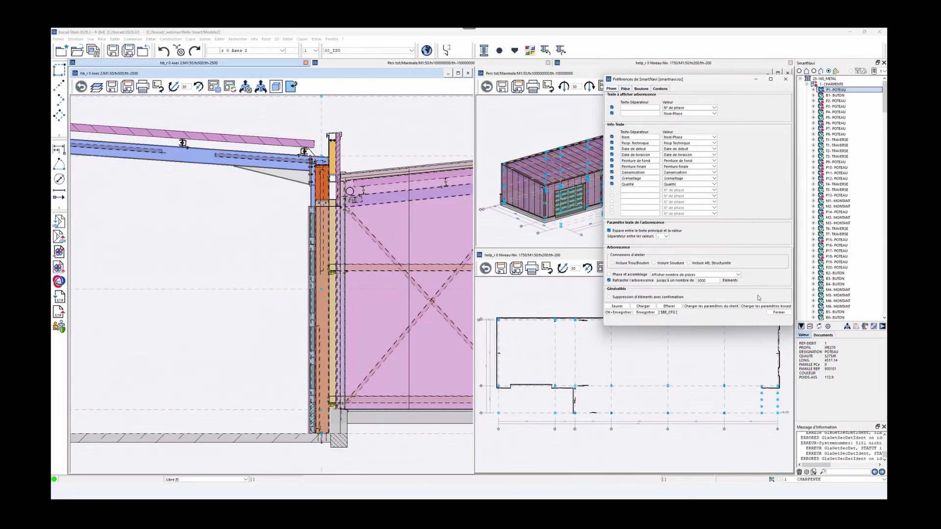
left_click(778, 312)
Show the P1 POTEAU column alone in a SmartView 3D window, examine its upper connection and close the window.
left_click(835, 95)
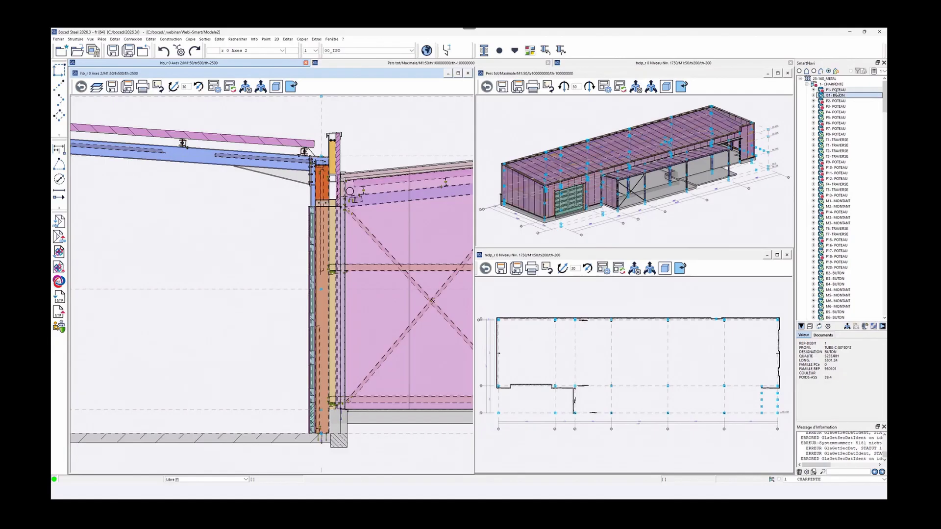
left_click(837, 90)
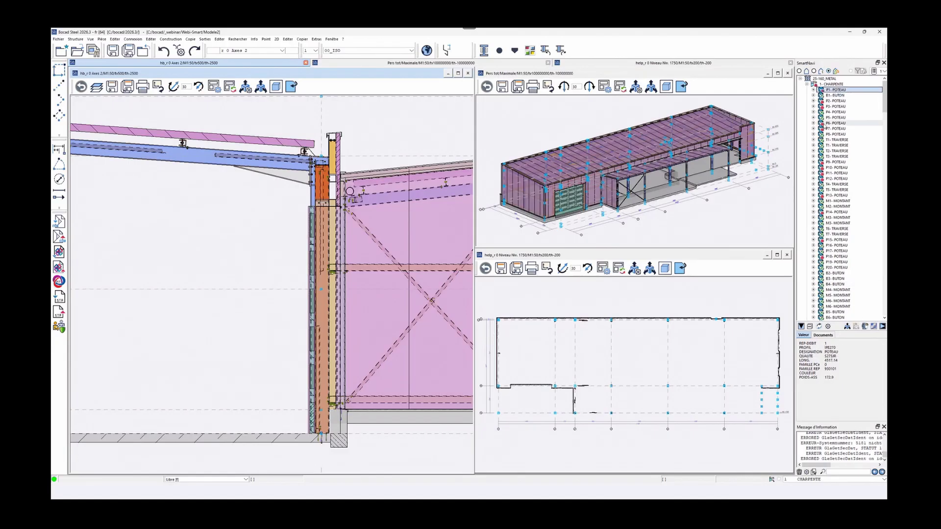
right_click(827, 91)
left_click(835, 94)
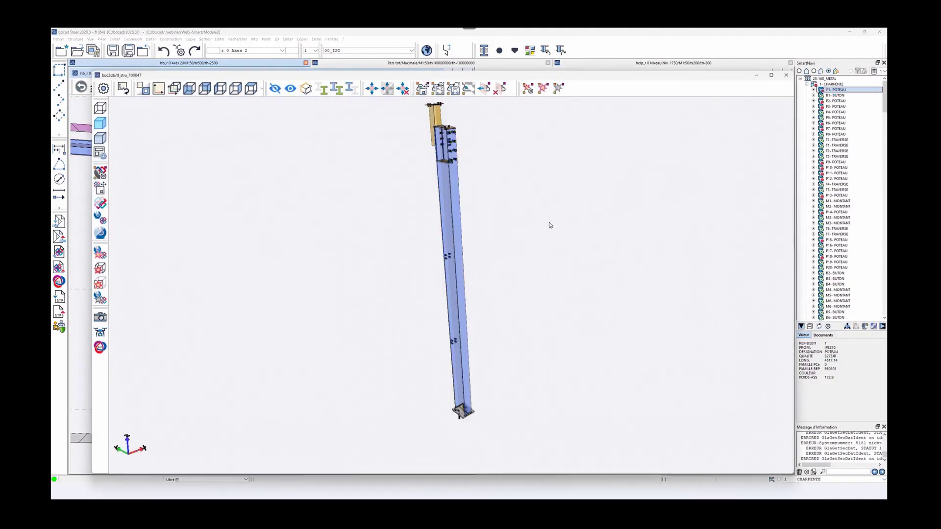
middle_click_drag(441, 174, 460, 208)
scroll(446, 201, "up", 2)
scroll(476, 153, "up", 1)
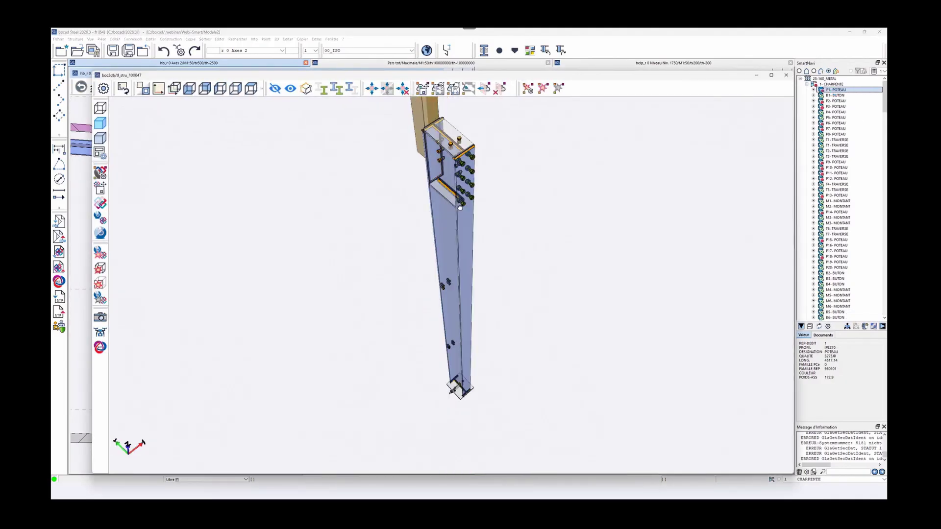
left_click(786, 76)
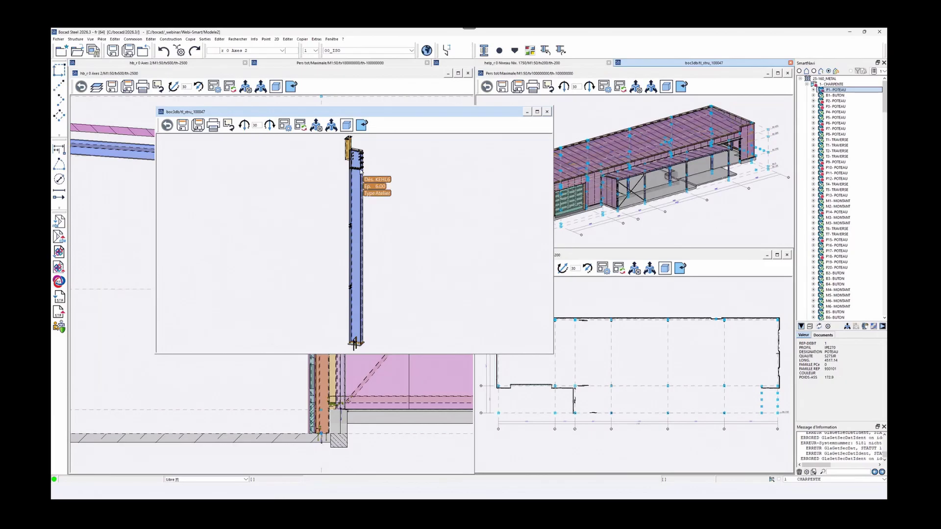
Examine the top of the P1 column in its standard 3D view window, close it and collapse the CHARPENTE phase.
scroll(358, 169, "up", 5)
middle_click_drag(358, 170, 370, 319)
scroll(374, 294, "down", 5)
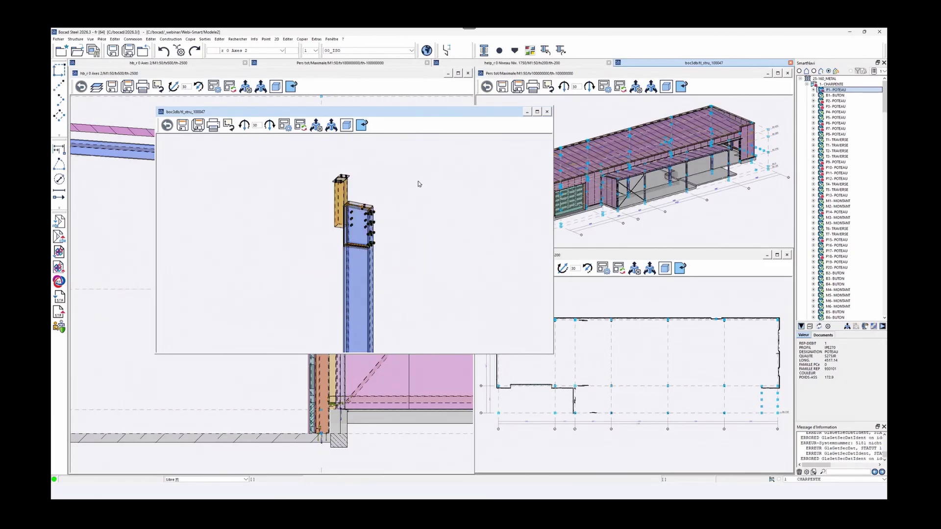
left_click(547, 112)
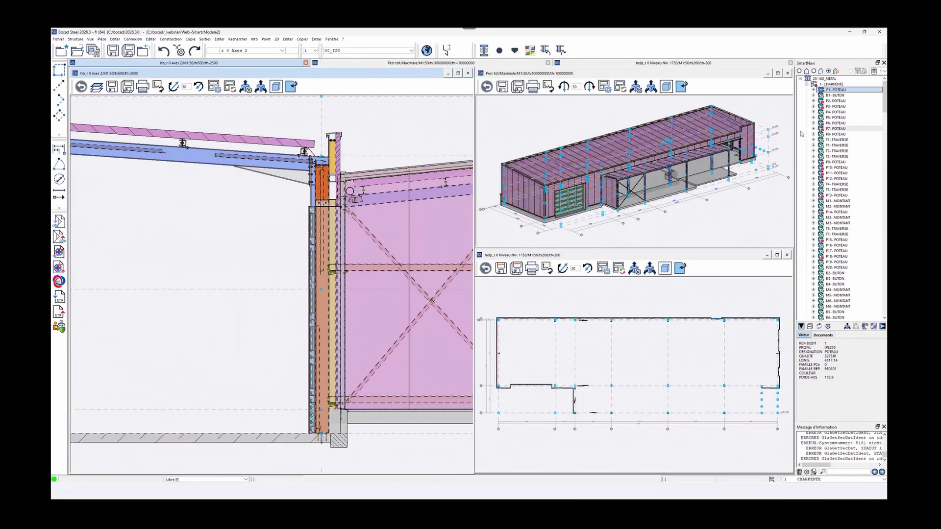
left_click(807, 84)
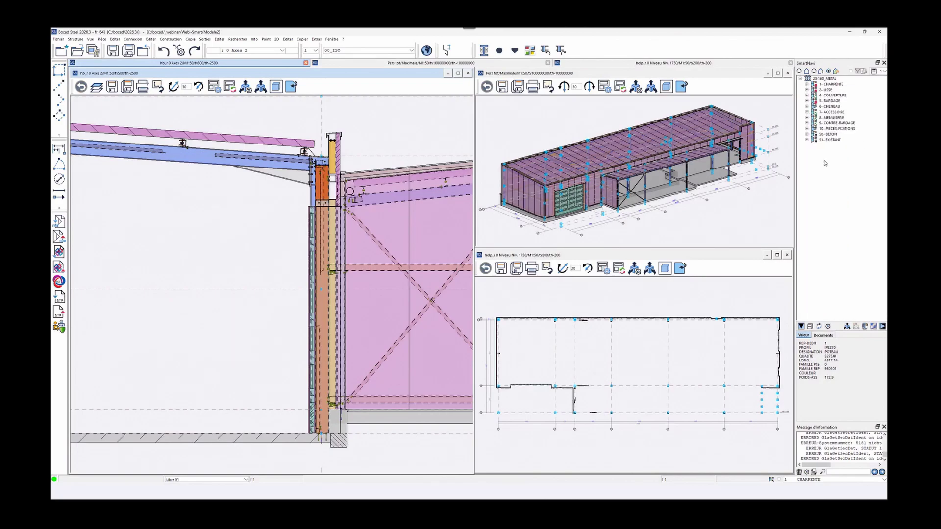
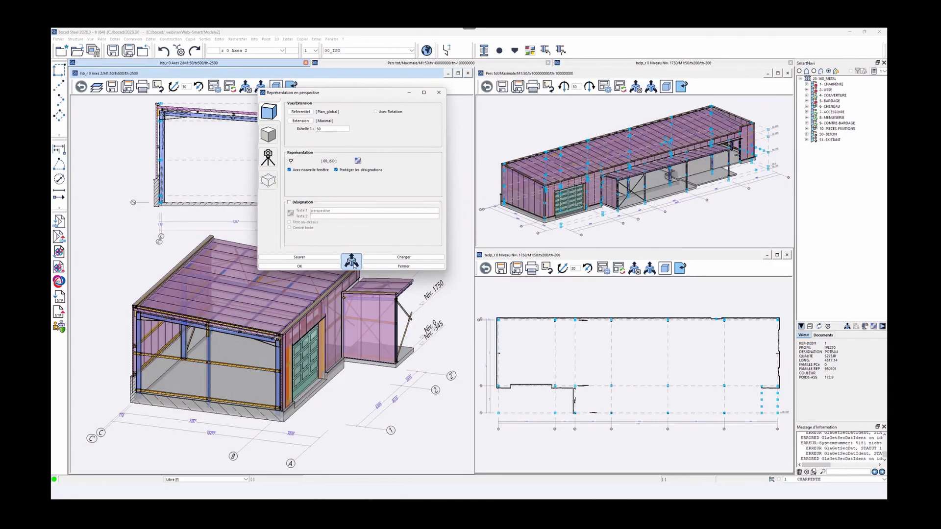
Open the full-model perspective representation in SmartView, orbit around the building and hide the grid.
left_click(352, 261)
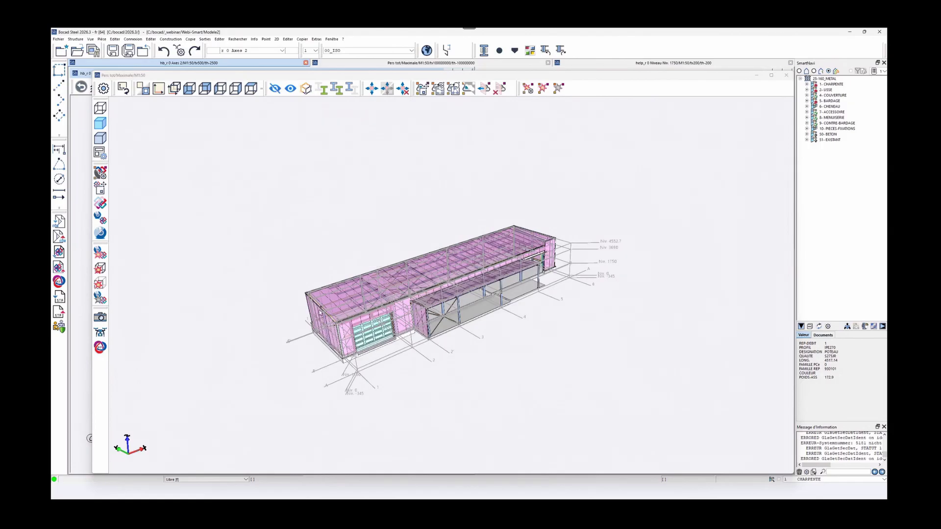
scroll(331, 317, "up", 3)
scroll(332, 317, "up", 1)
middle_click_drag(377, 315, 368, 263)
scroll(367, 263, "down", 2)
scroll(368, 263, "down", 1)
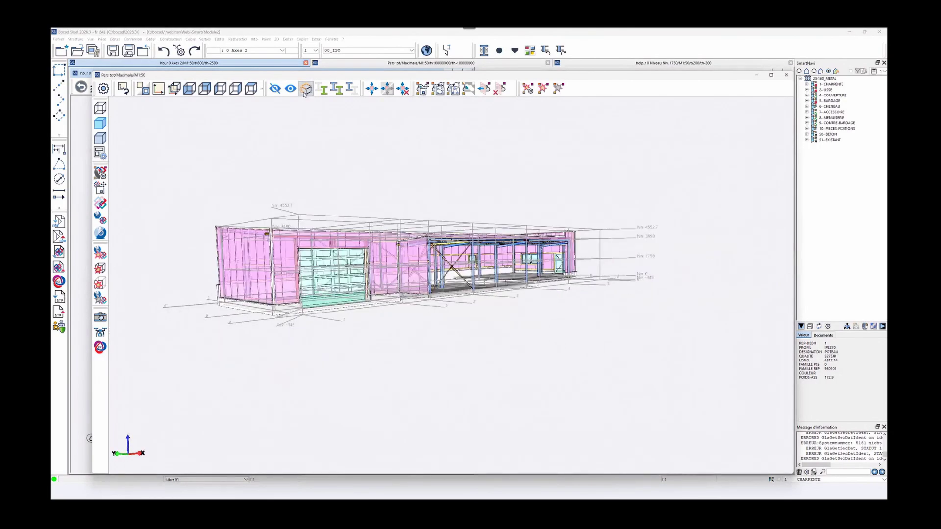
left_click(306, 90)
middle_click_drag(430, 275, 213, 265)
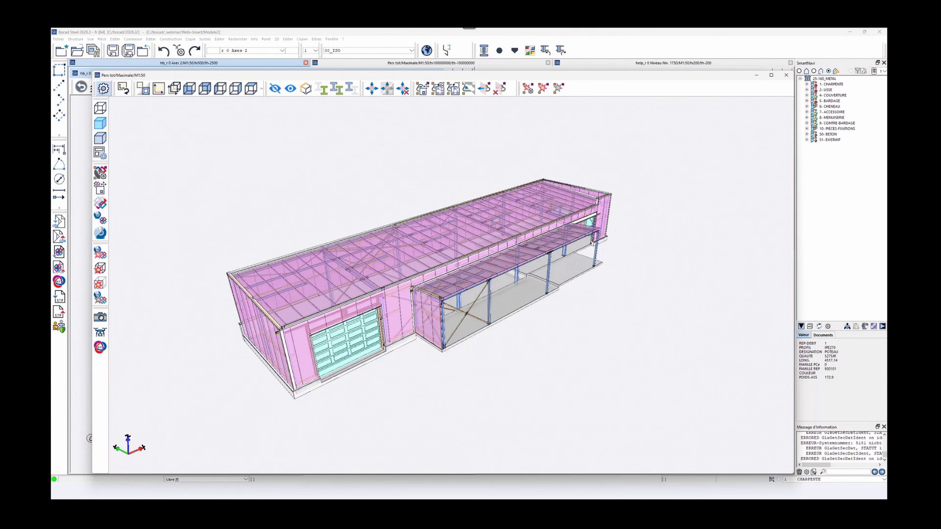
In the SmartView settings, turn off Masquer des pièces and validate with grid points and grid designations displayed.
left_click(102, 89)
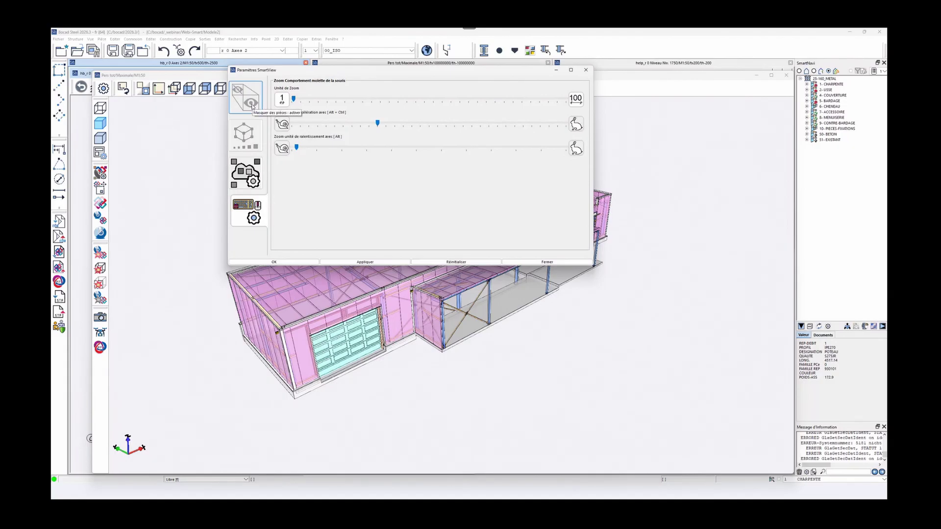
left_click(252, 106)
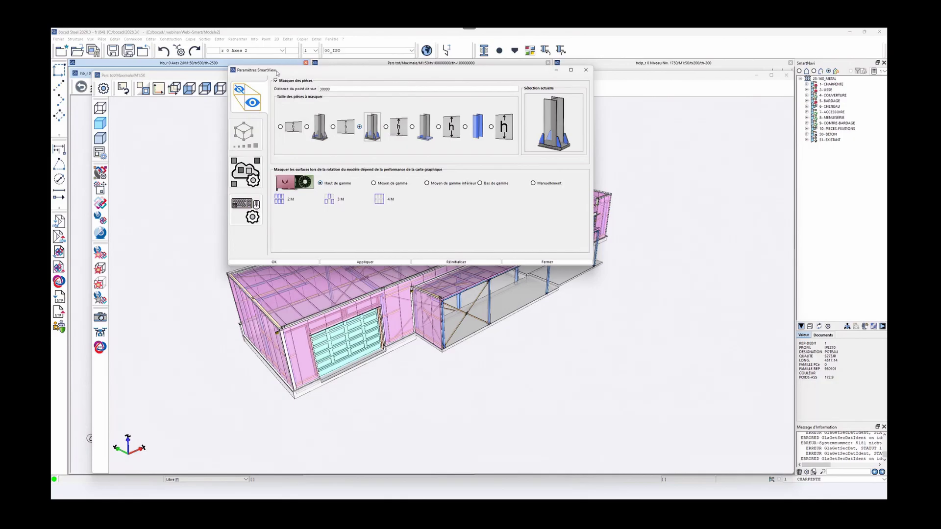
left_click_drag(275, 75, 171, 116)
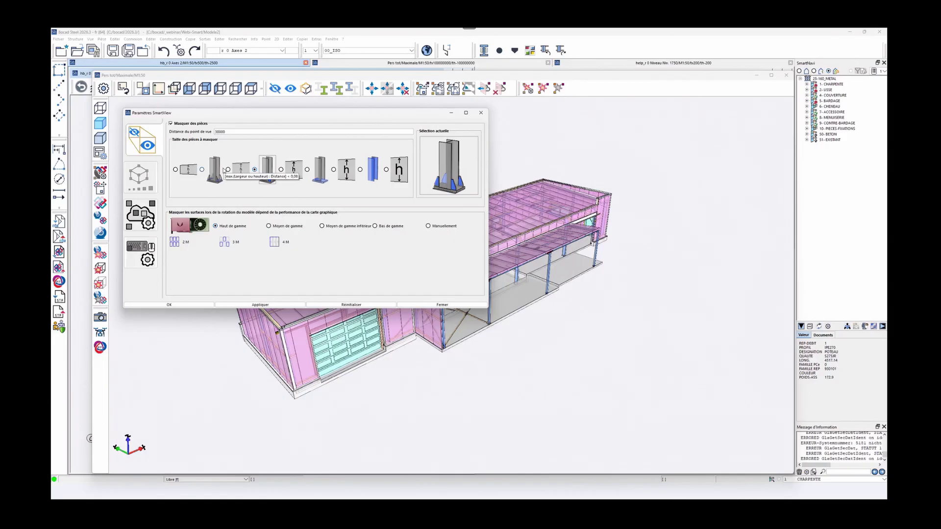
left_click(171, 124)
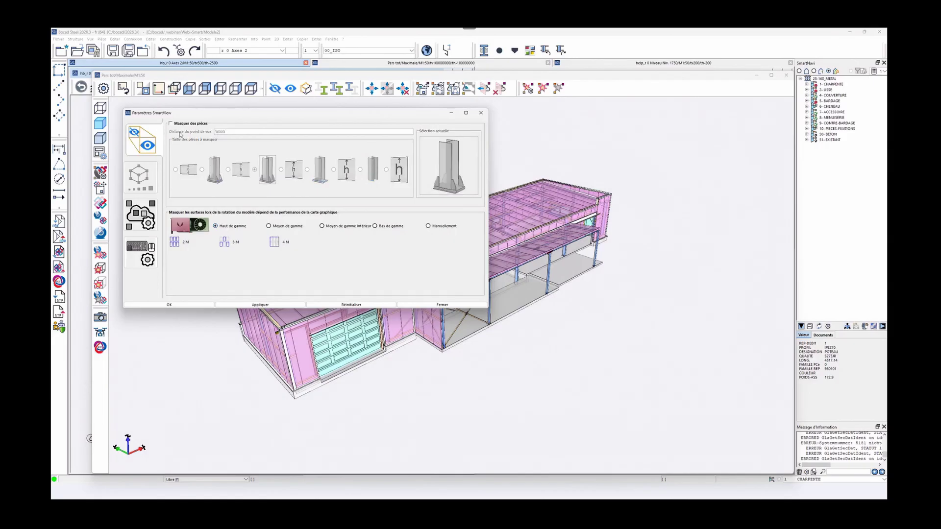
left_click(141, 176)
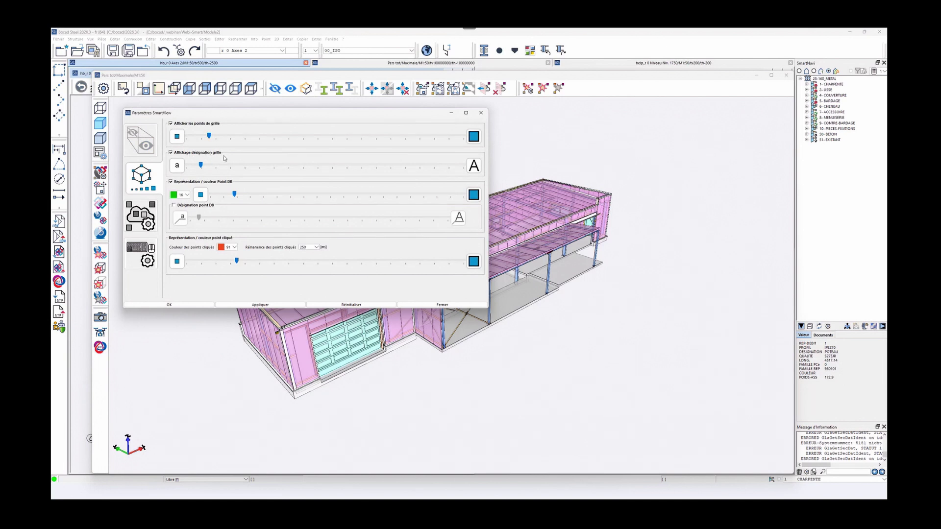
left_click(169, 305)
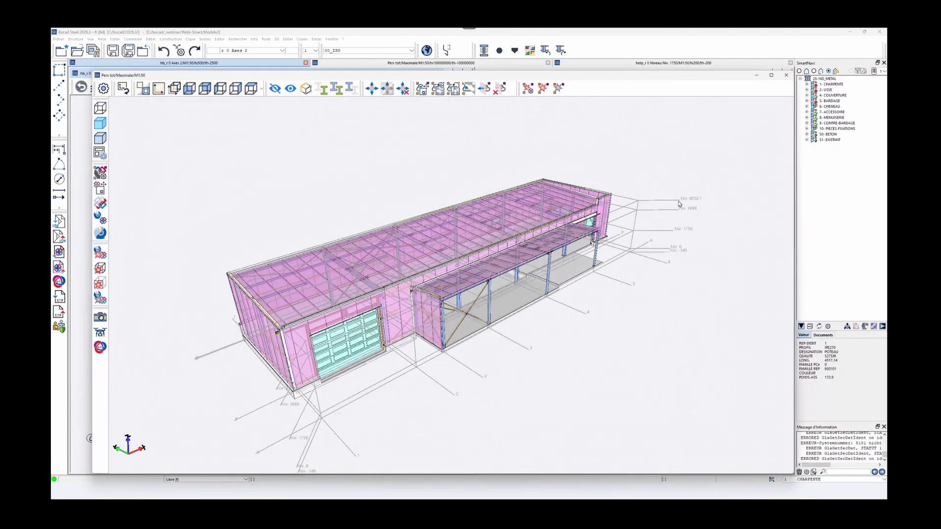
Slightly enlarge the grid designations, review the snap tolerance and mouse-wheel zoom options, and validate the SmartView settings.
scroll(685, 210, "up", 2)
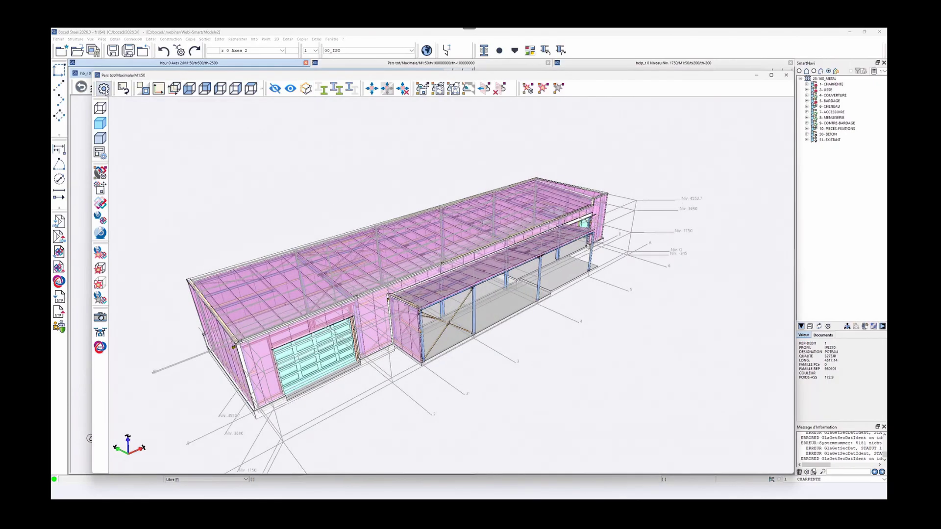
left_click(103, 88)
mouse_move(201, 165)
left_mouse_down()
mouse_move(214, 167)
mouse_move(202, 167)
left_mouse_up()
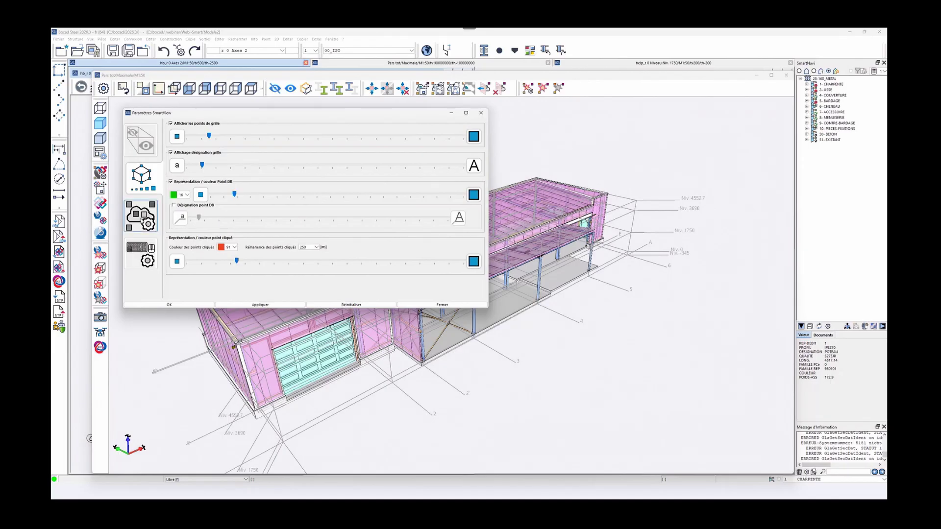
left_click(140, 256)
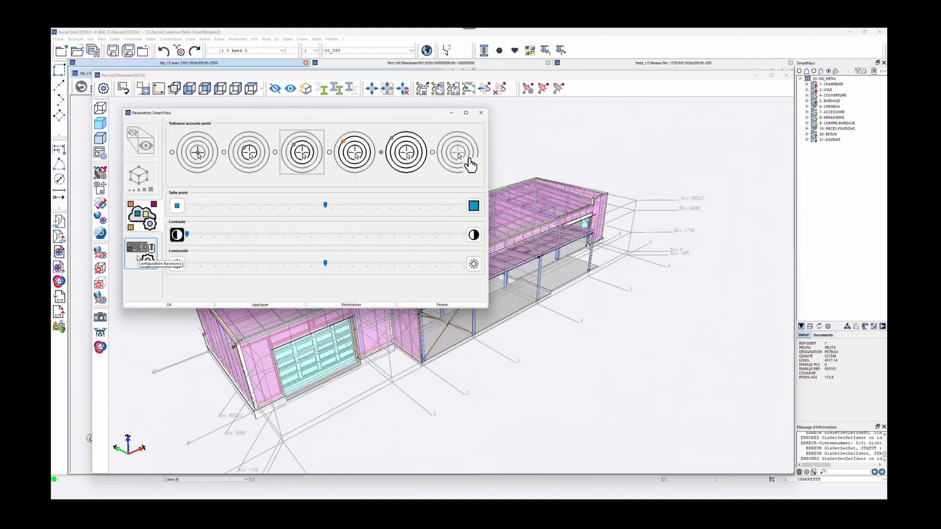
left_click(138, 258)
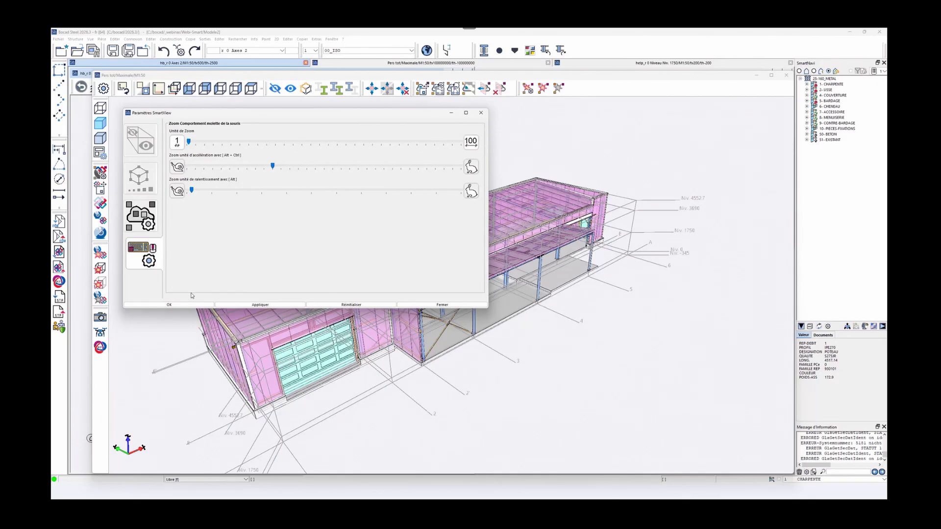
left_click(168, 305)
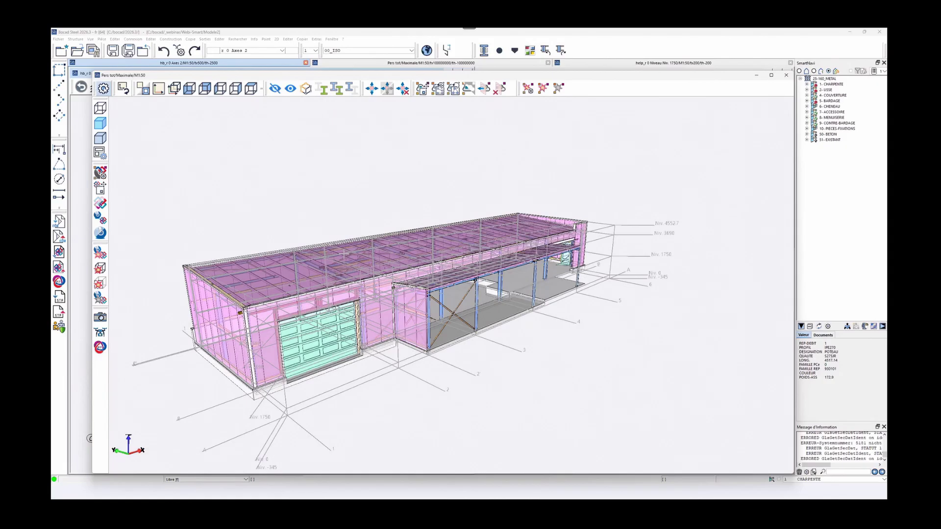
Hide the cladding panel and the edge pieces covering the top of the canopy's front corner post.
middle_click_drag(362, 253, 420, 245)
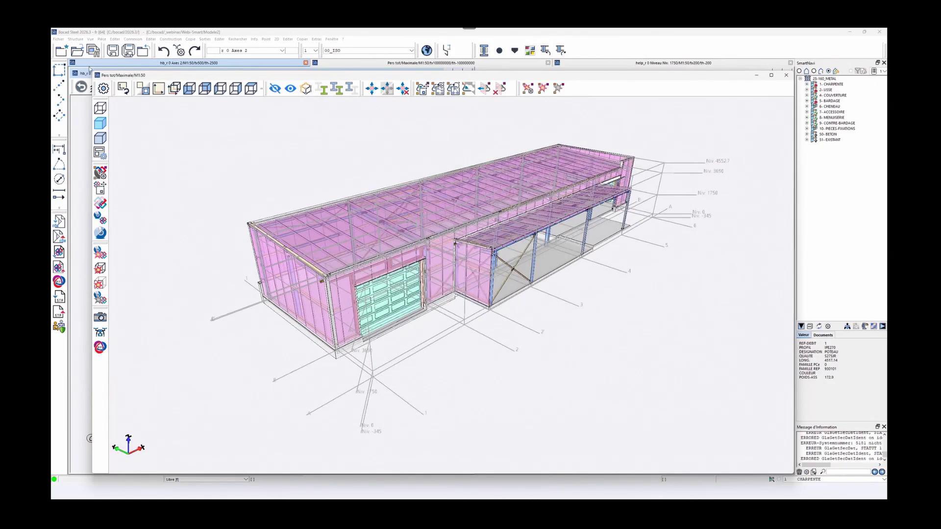
left_click_drag(403, 76, 472, 76)
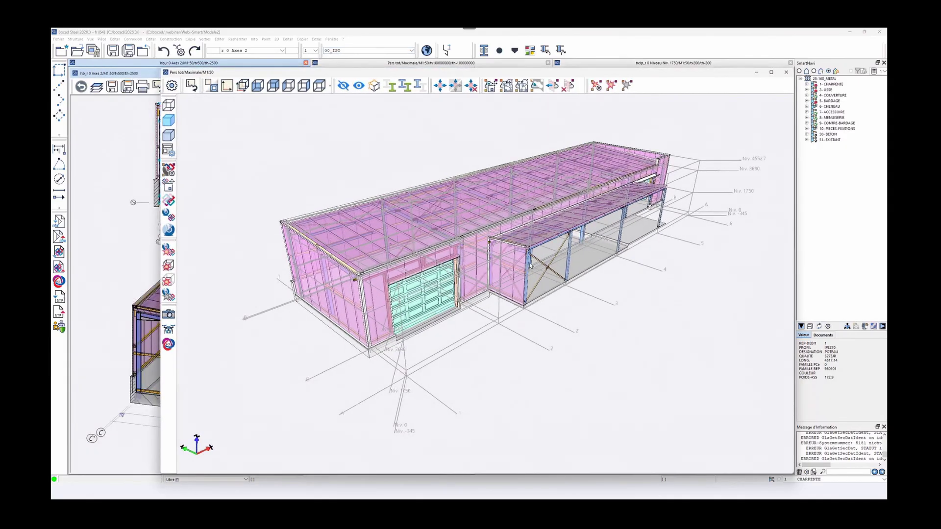
scroll(532, 264, "up", 3)
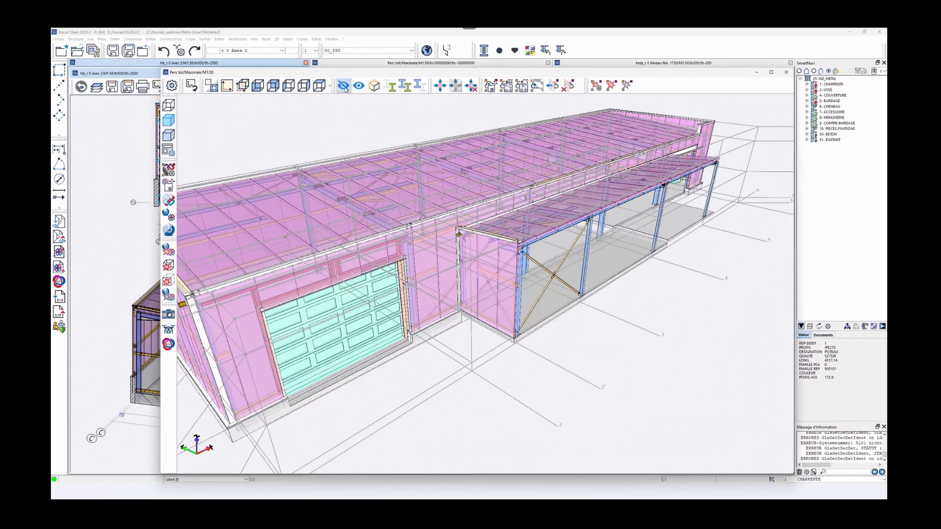
scroll(567, 261, "up", 5)
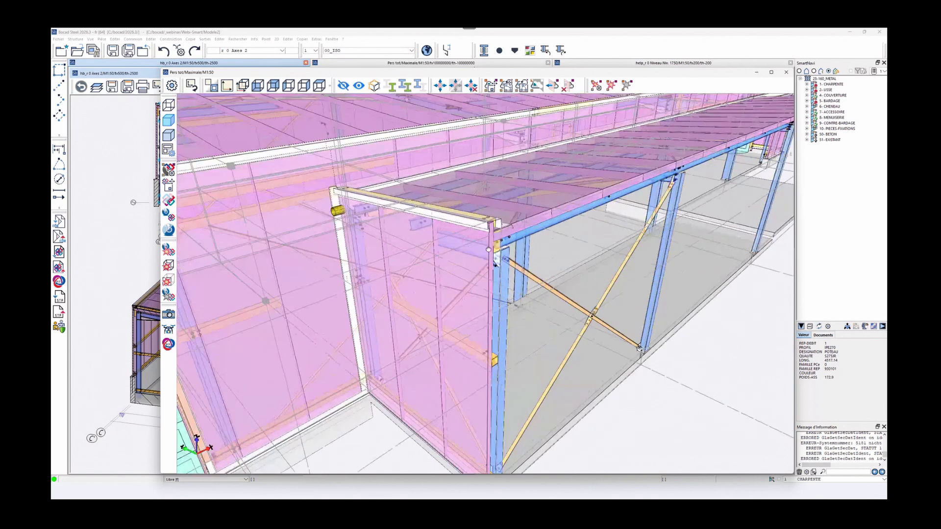
scroll(502, 249, "up", 5)
scroll(497, 239, "down", 2)
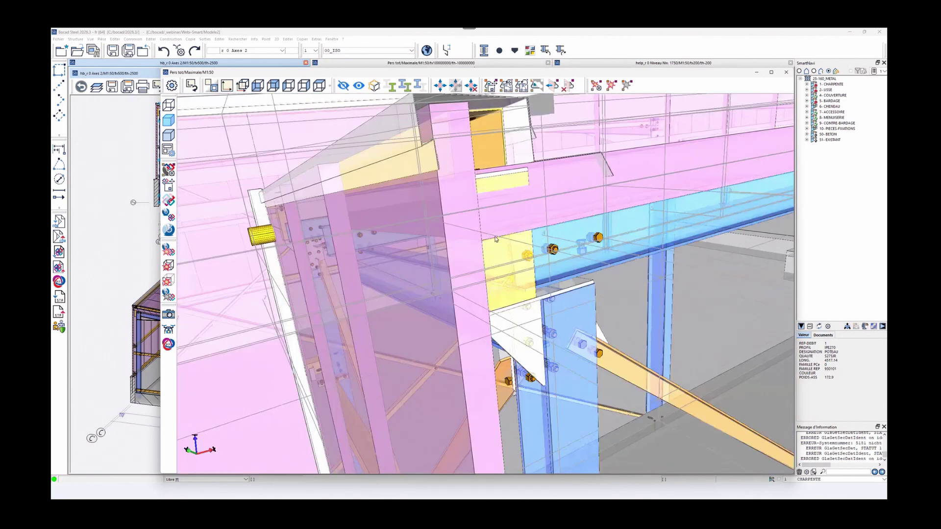
left_click(344, 89)
middle_click_drag(439, 234, 451, 235)
left_click(457, 226)
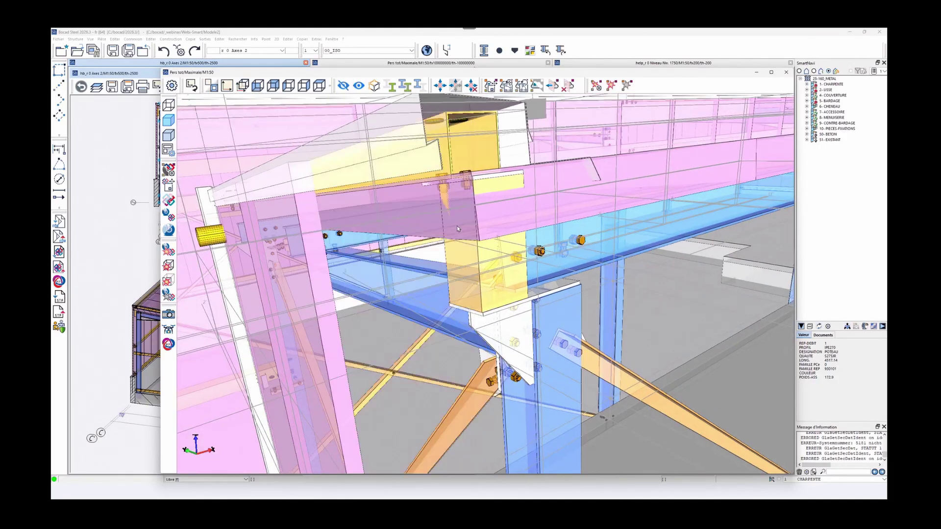
left_click(456, 226)
left_click(468, 242)
Hide the box-shaped canopy edge member and the white sheets above the corner post connection.
scroll(469, 244, "down", 4)
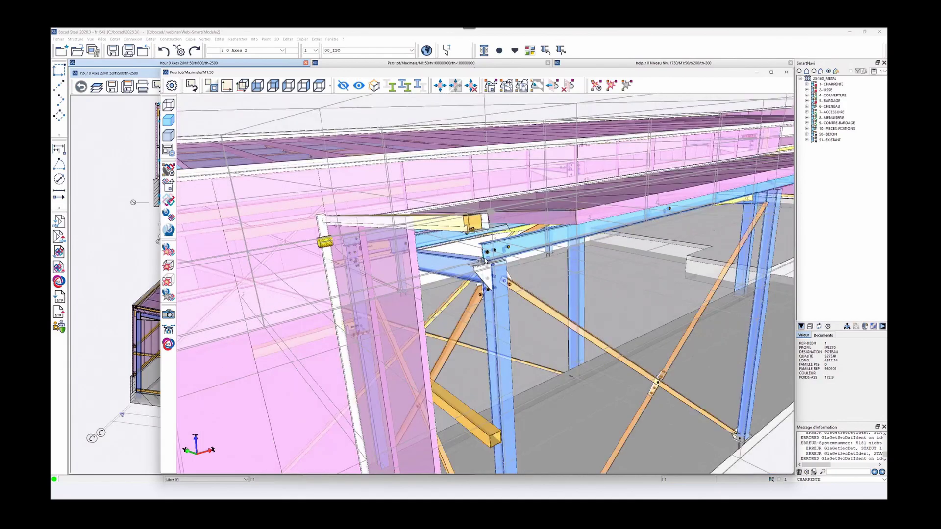
scroll(486, 260, "up", 4)
middle_click_drag(518, 260, 524, 265)
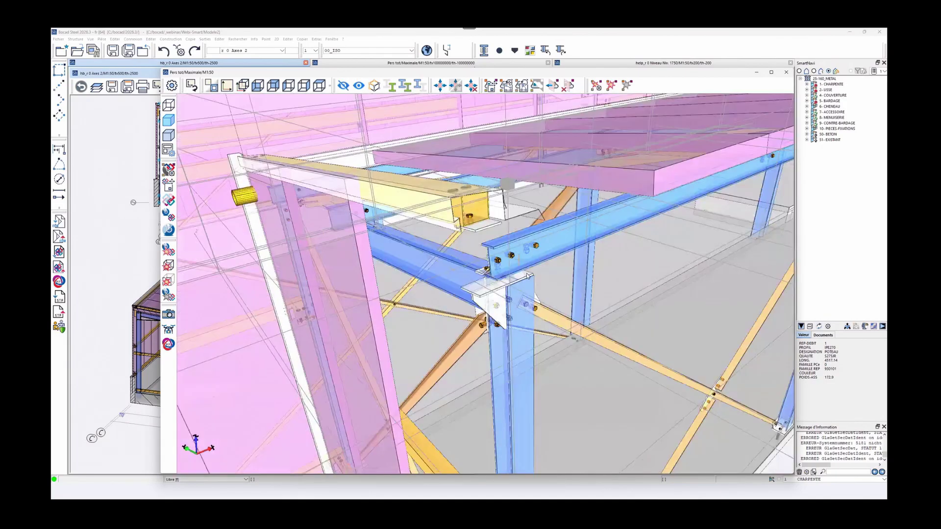
scroll(524, 266, "up", 1)
left_click(454, 214)
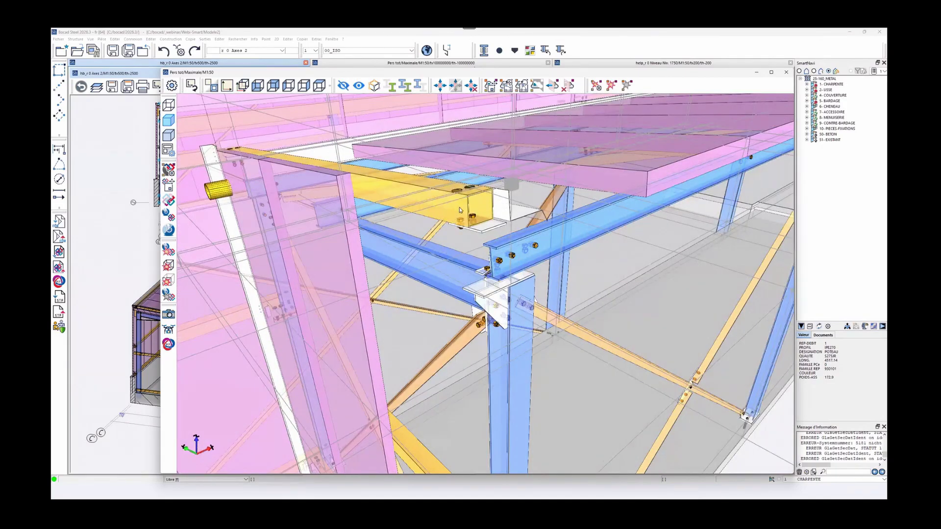
left_click(459, 209)
left_click(473, 221)
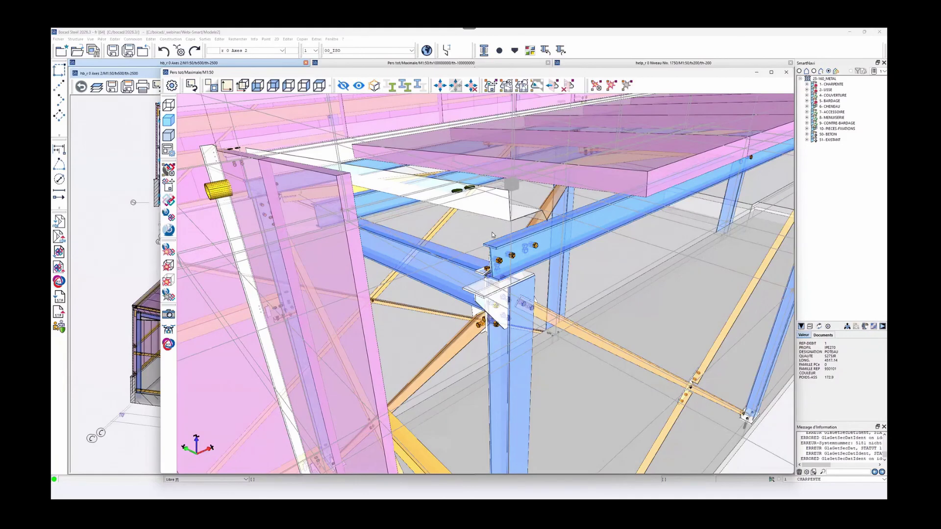
left_click(468, 206)
left_click(455, 191)
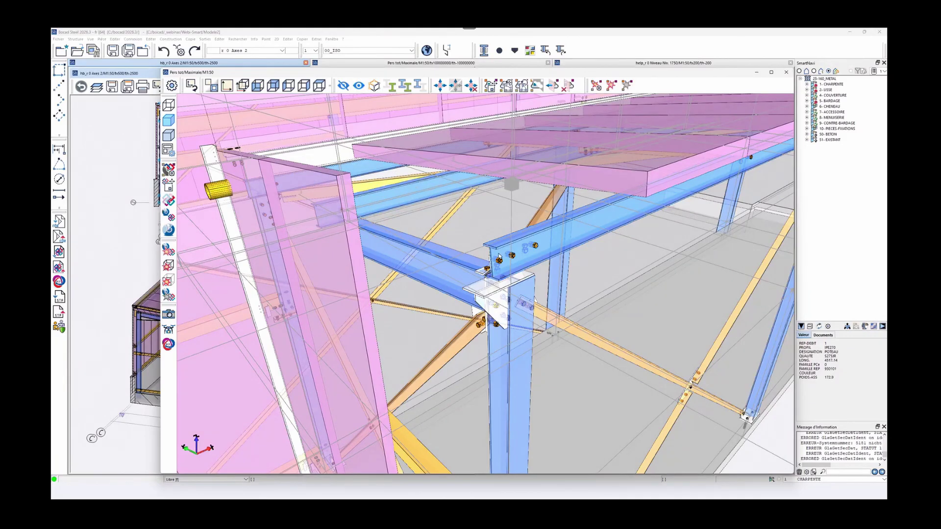
Inspect the exposed beam-to-post connection at the canopy corner and redisplay all hidden parts.
scroll(499, 255, "up", 4)
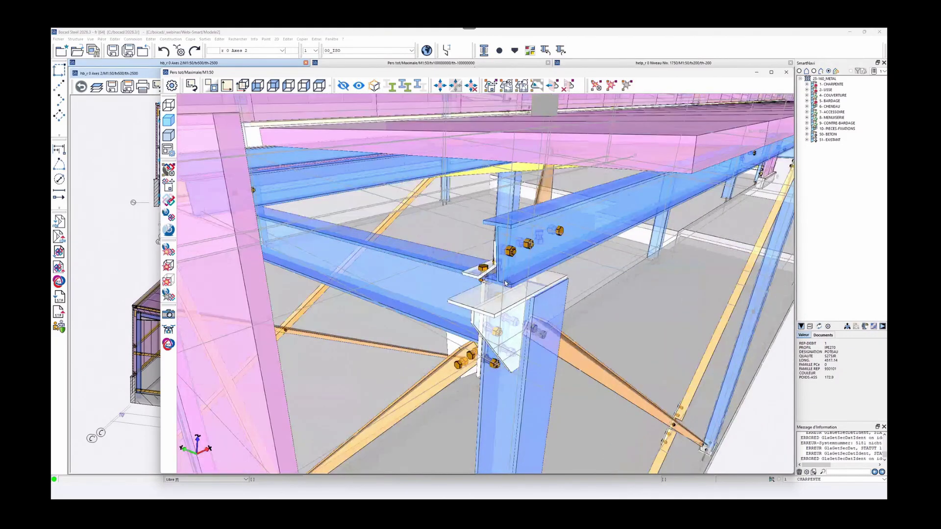
scroll(512, 276, "up", 1)
scroll(512, 276, "up", 3)
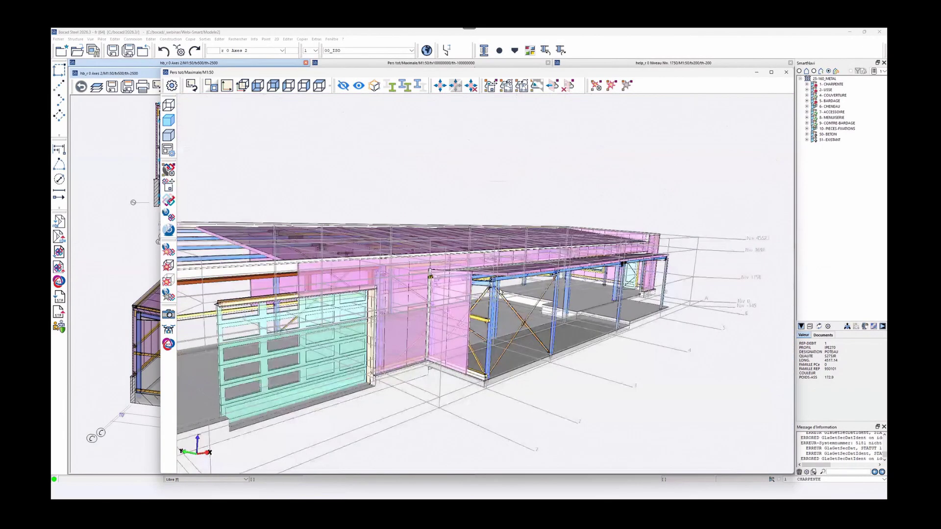
left_click(358, 88)
left_click(359, 88)
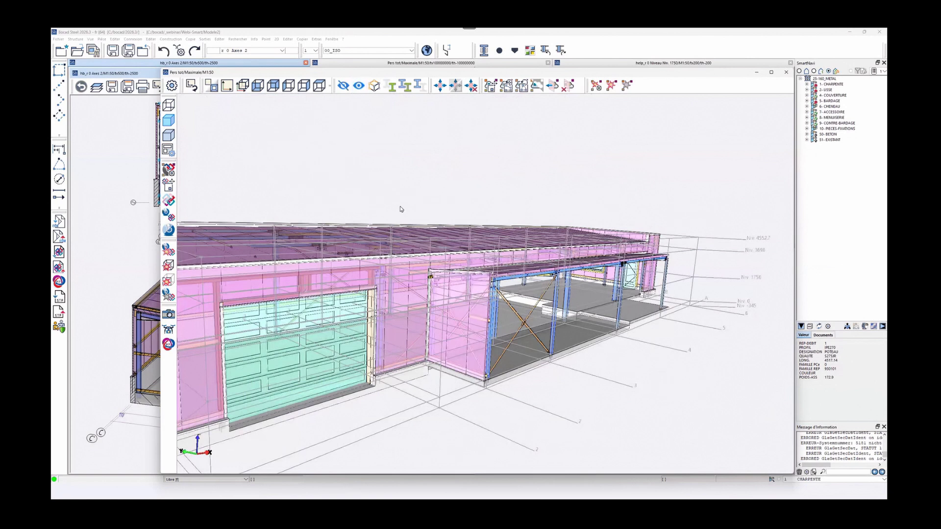
scroll(438, 197, "up", 2)
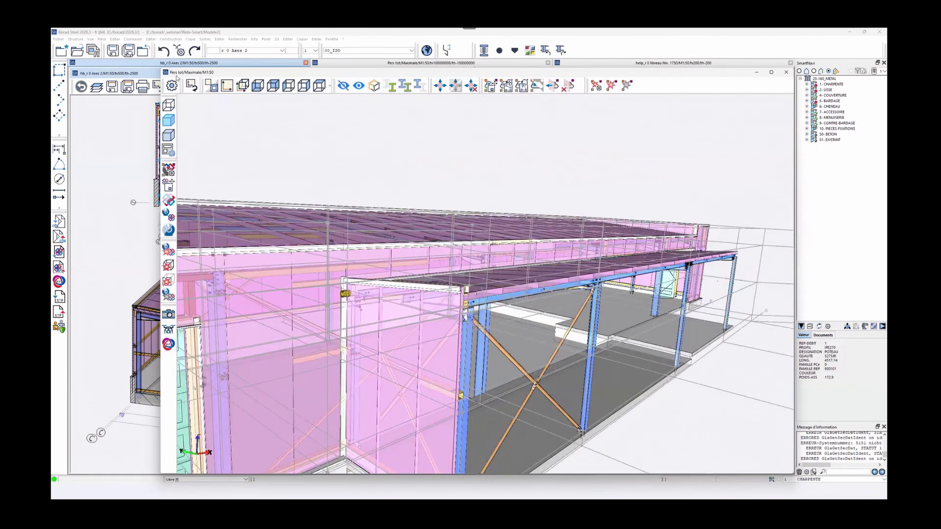
Uncover the Axes 2 drawing beside the 3D window, start the part attribute info command and pick the main rafter in the elevation.
left_click_drag(178, 78, 351, 80)
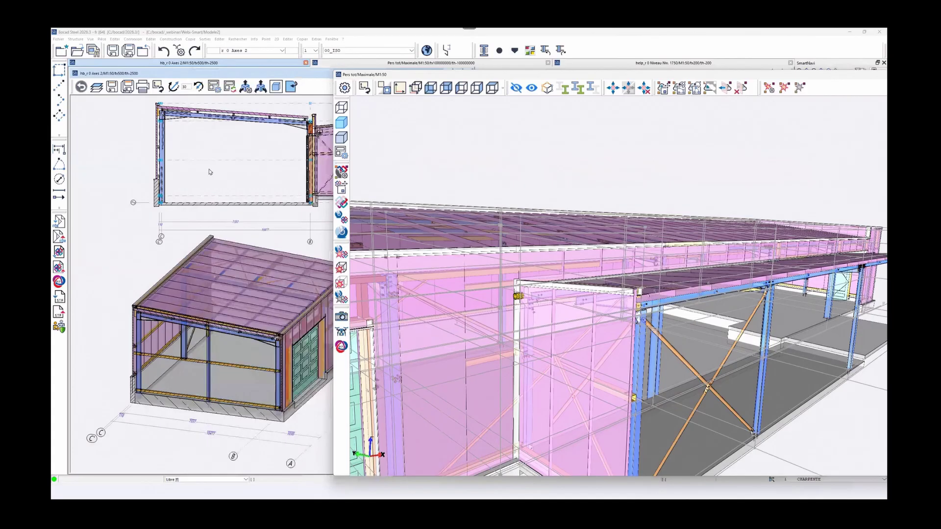
left_click(171, 179)
middle_click_drag(171, 179, 139, 194)
right_click(169, 169)
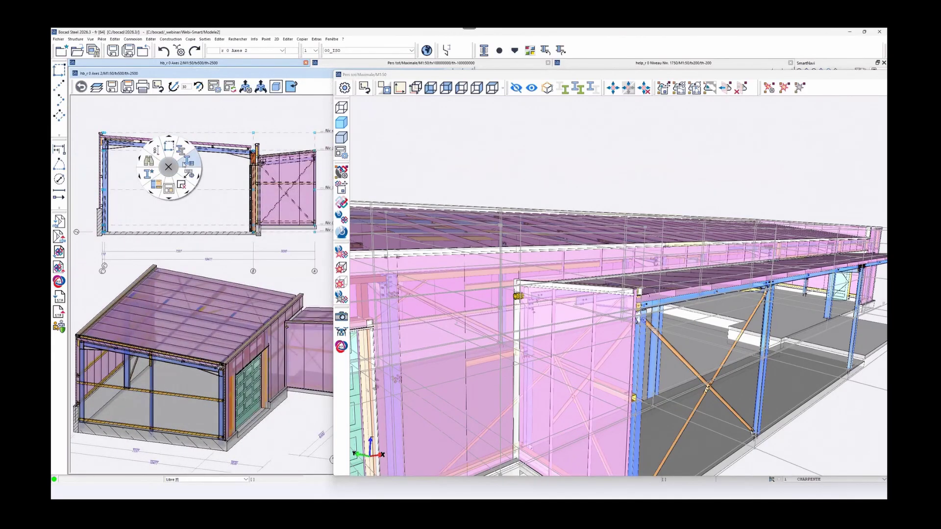
left_click(190, 159)
left_click(199, 154)
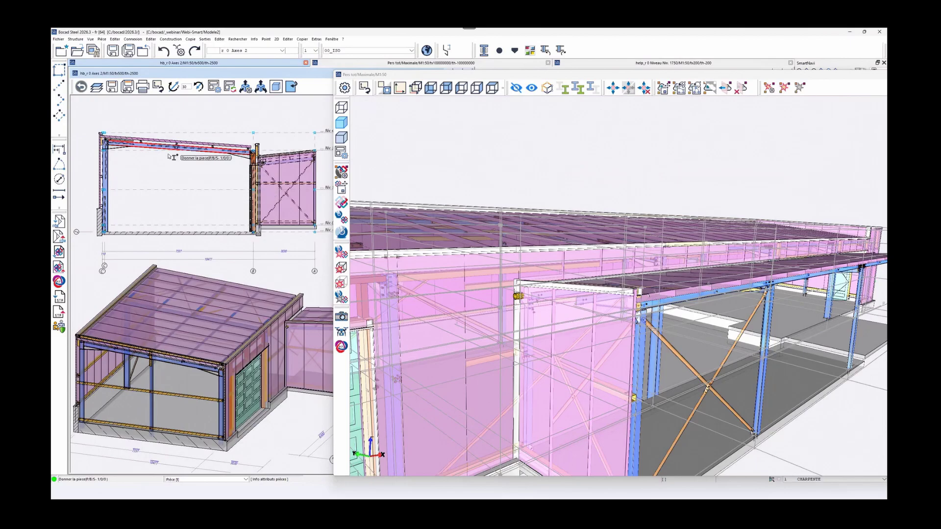
middle_click_drag(183, 179, 241, 150)
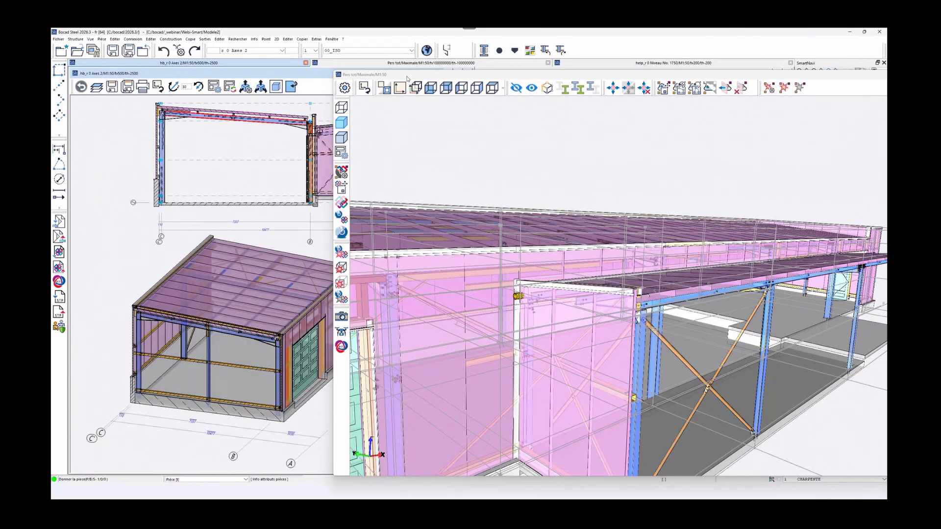
Display only the selected rafter in the 3D window and examine it up close.
left_click_drag(409, 77, 504, 74)
scroll(699, 199, "down", 5)
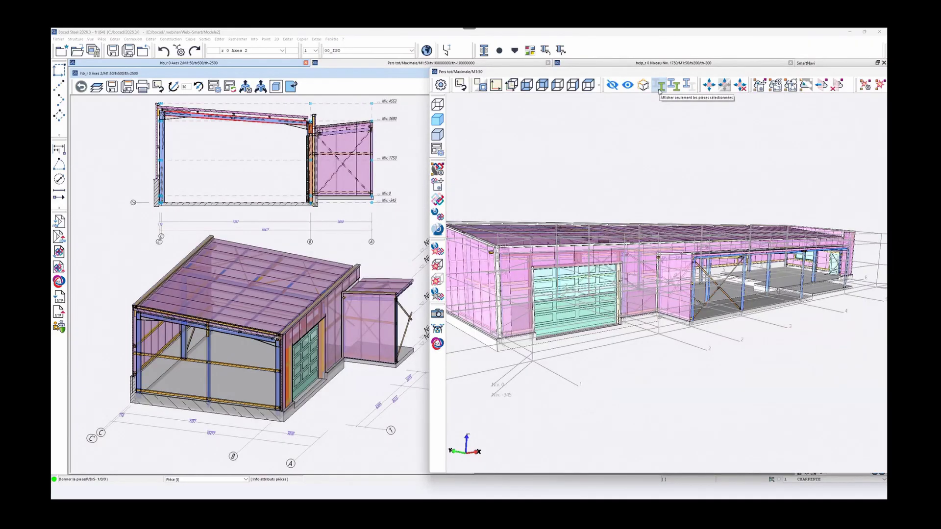
left_click(659, 87)
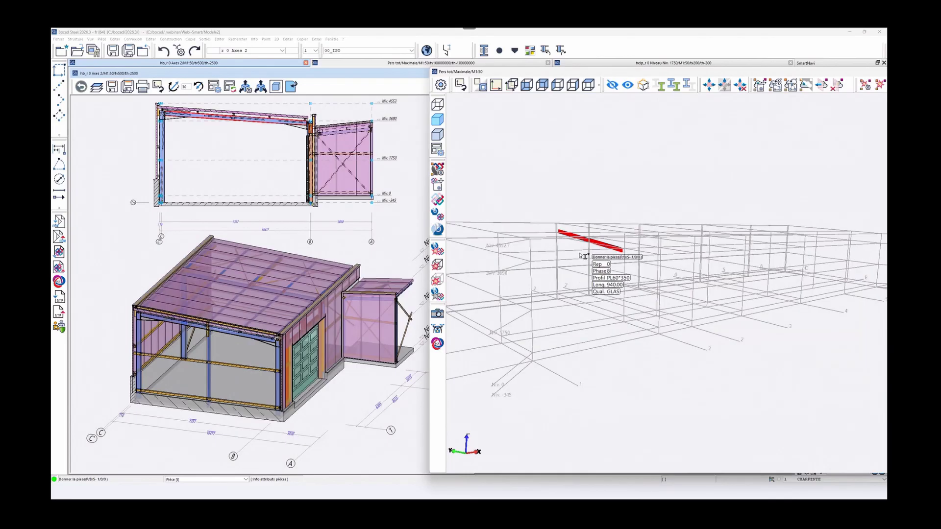
scroll(618, 250, "up", 5)
scroll(619, 250, "up", 5)
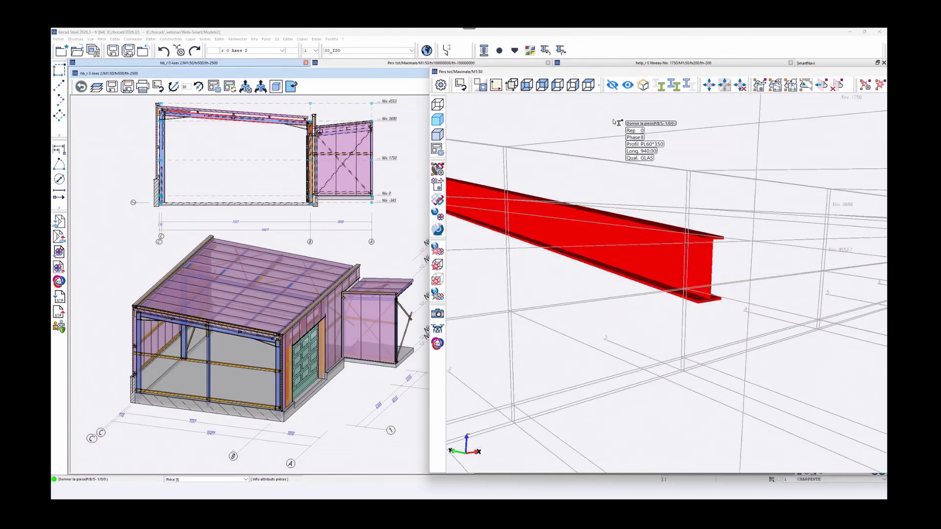
Redisplay all parts of the model and reposition the 3D window to show the whole building.
left_click(678, 88)
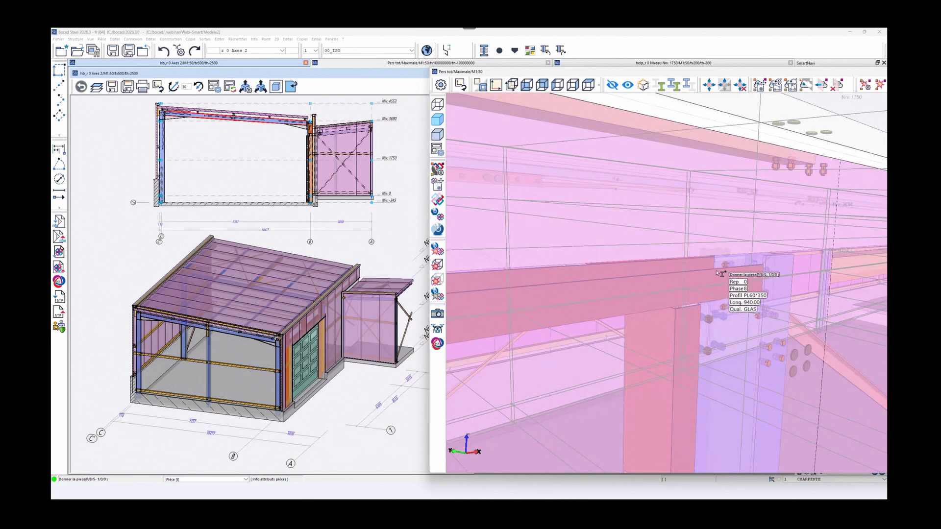
middle_click_drag(726, 273, 709, 279)
scroll(672, 281, "down", 5)
scroll(672, 281, "down", 3)
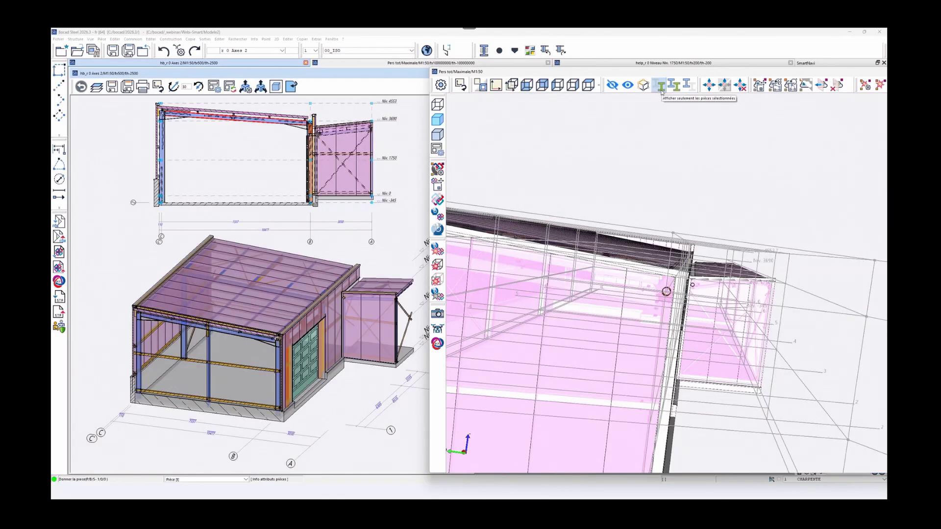
middle_click_drag(649, 297, 559, 305)
scroll(602, 308, "down", 4)
left_click_drag(642, 73, 409, 75)
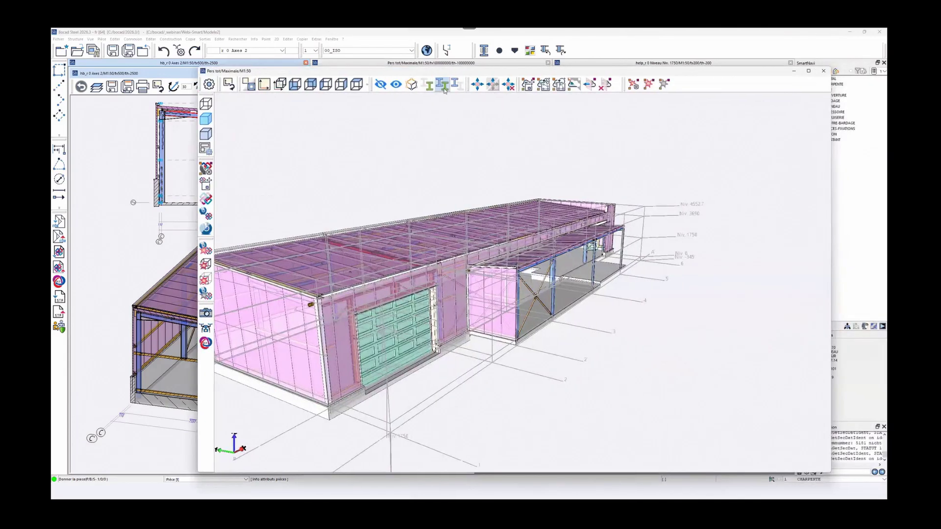
Create a clipping zone around the model, trimming the canopy side and shortening its length to the far end of the building.
left_click(478, 84)
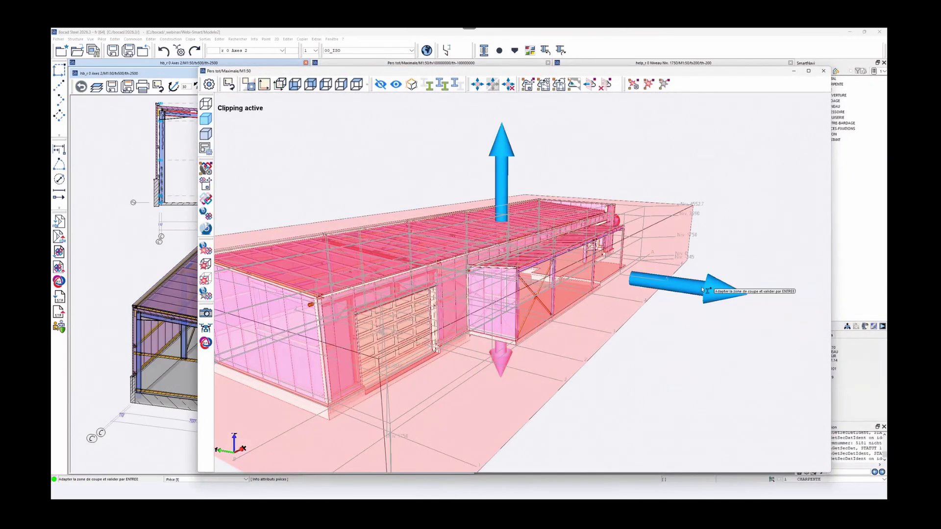
left_click_drag(647, 287, 668, 286)
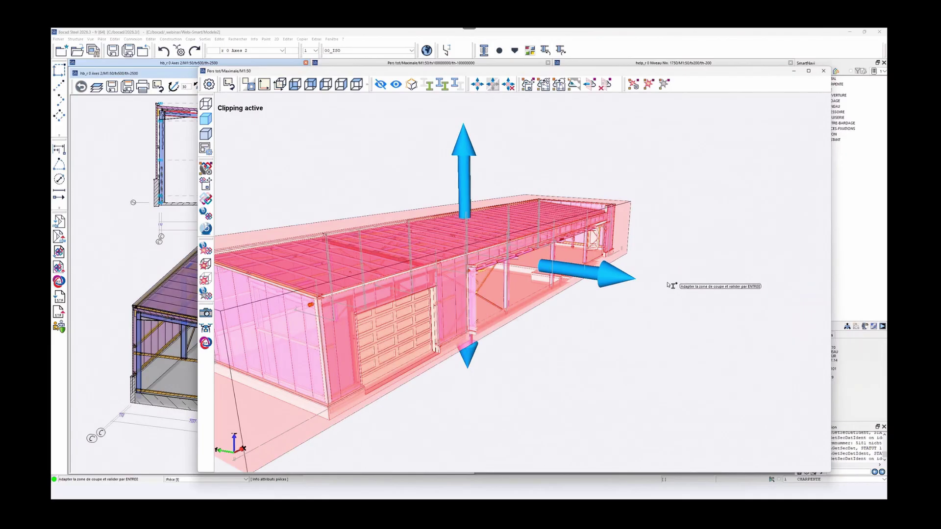
scroll(650, 297, "down", 2)
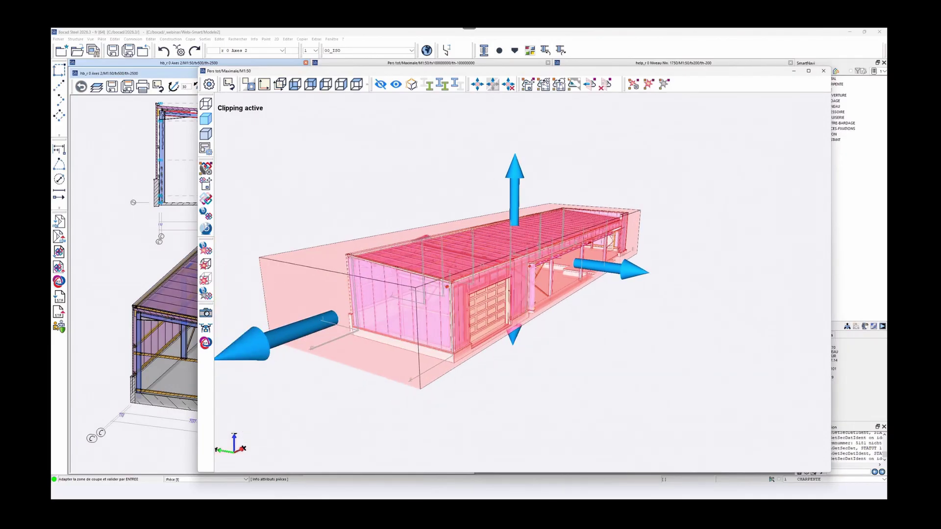
left_click_drag(269, 334, 413, 269)
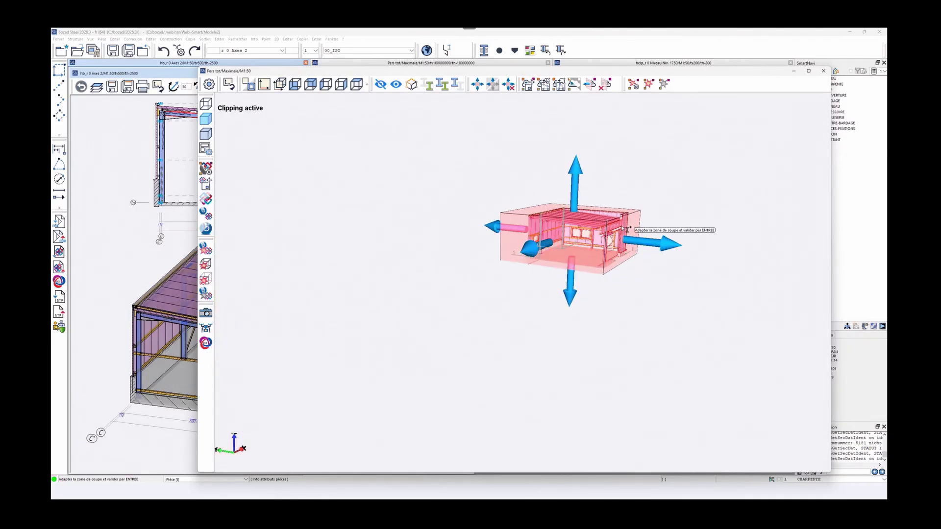
scroll(622, 229, "up", 3)
scroll(623, 228, "up", 5)
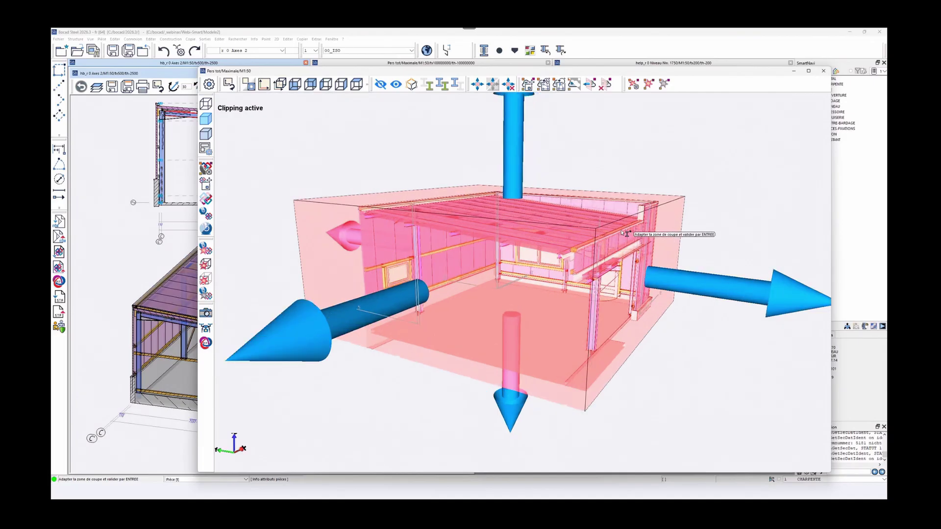
Validate the clipping zone, close the part attributes window and leave the part info command.
key("Return")
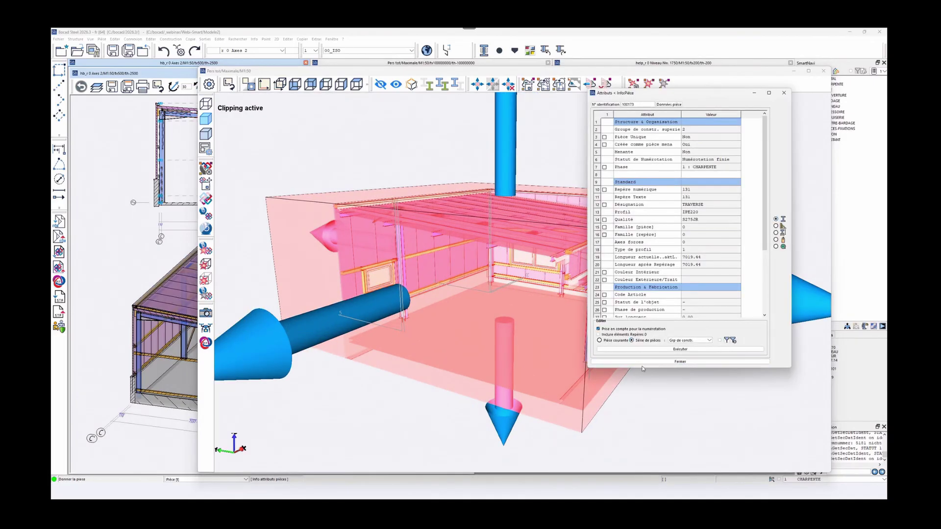
left_click(680, 362)
middle_click_drag(610, 322, 608, 321)
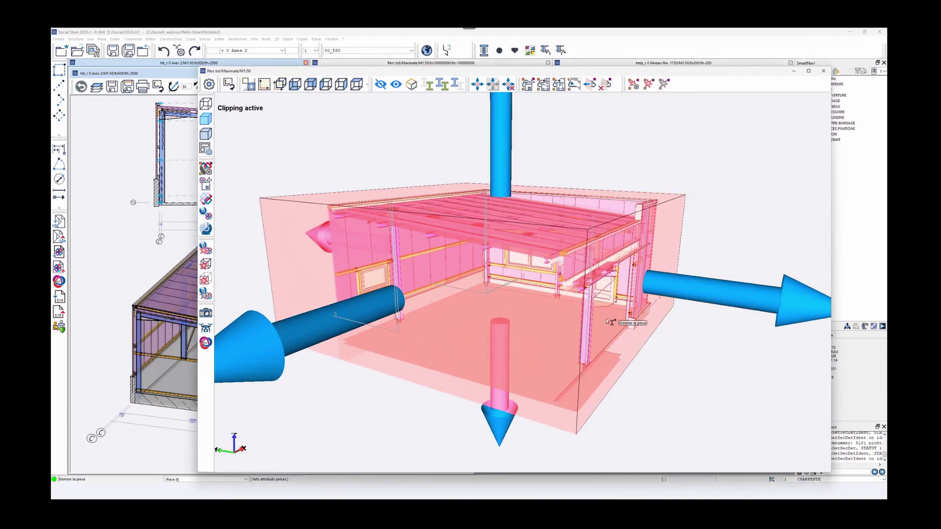
key("Escape")
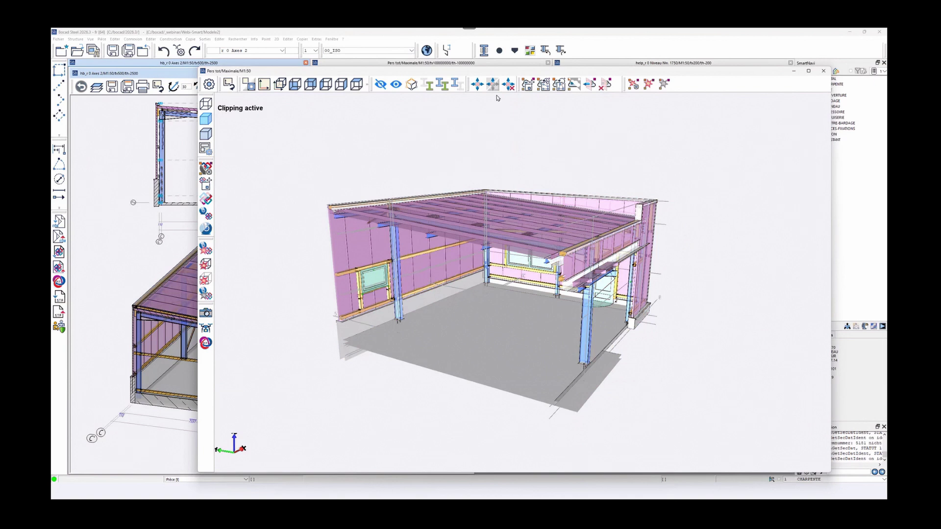
Orbit the clipped end of the building and deactivate the clipping to show the full model.
middle_click_drag(553, 276, 506, 263)
left_click(495, 85)
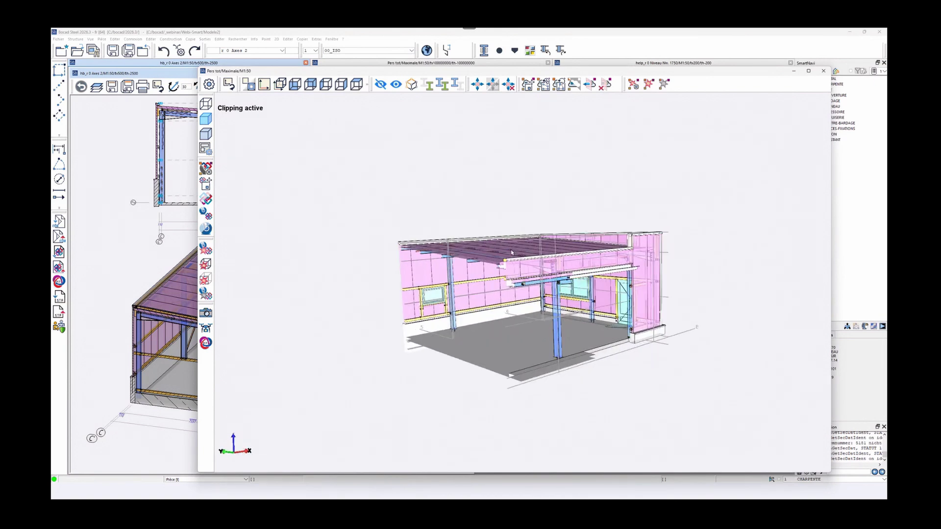
left_click(494, 85)
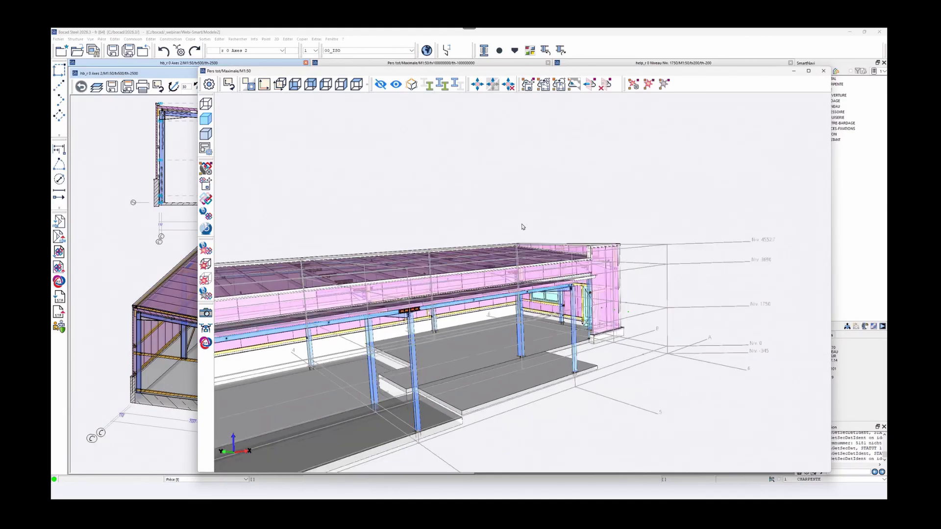
Reactivate the clipping zone around the far end of the building, validate it and deactivate the clipping.
left_click_drag(524, 237, 653, 185)
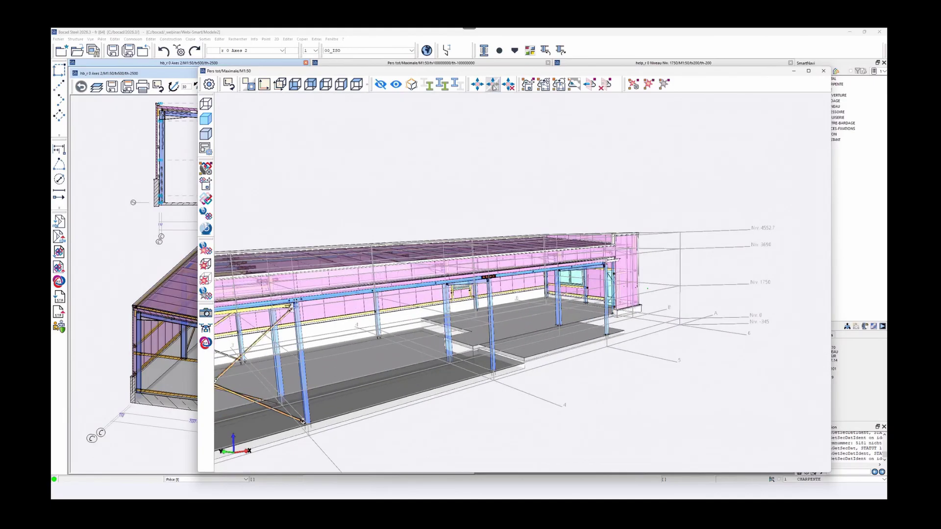
left_click(477, 84)
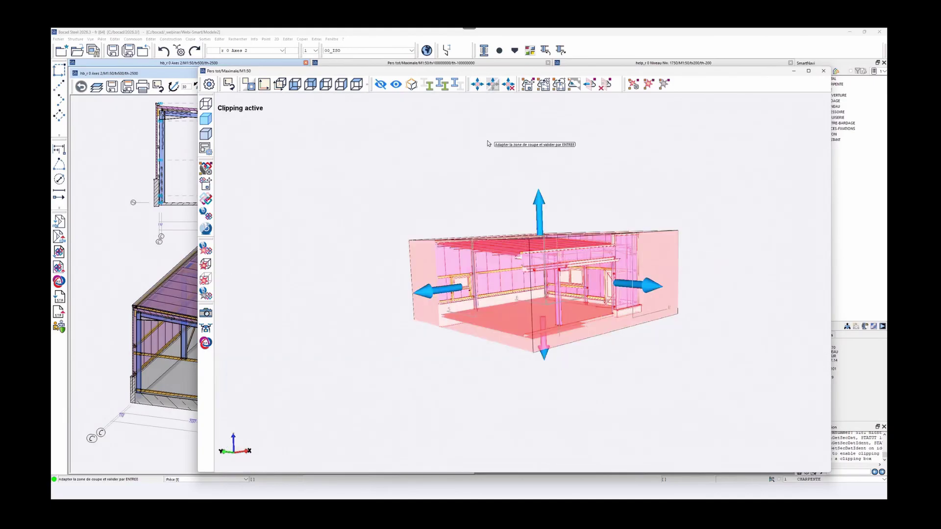
left_click_drag(451, 296, 427, 289)
key("Return")
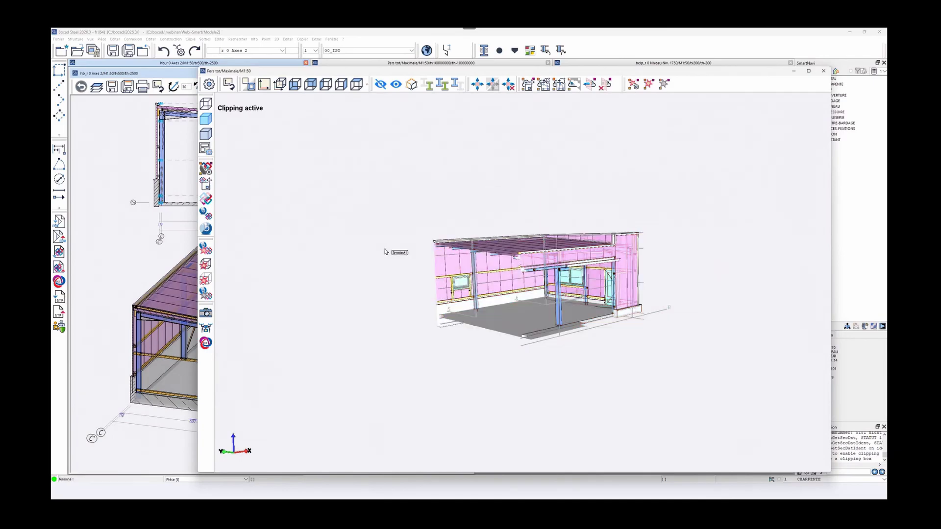
left_click(508, 84)
scroll(606, 234, "up", 3)
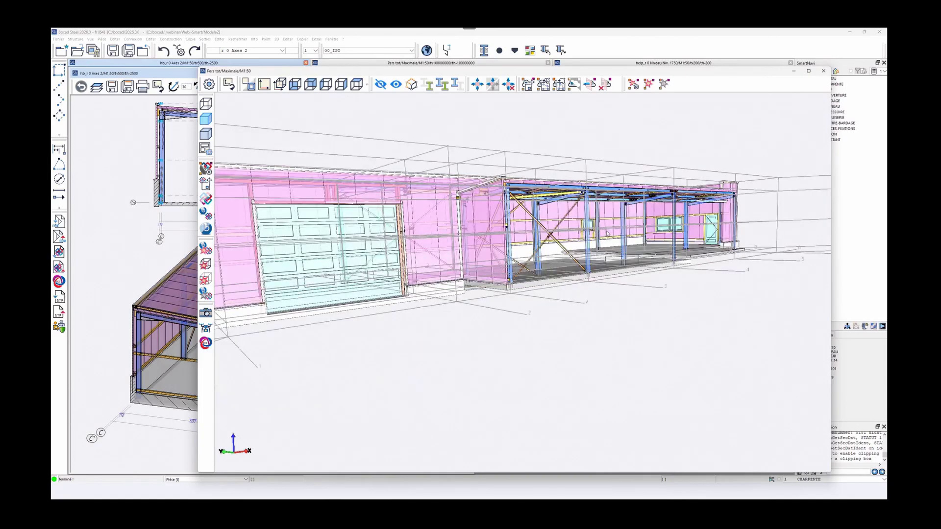
Open the reference model and SmartPointCloud manager and make the Grue.ifc crane model visible.
middle_click_drag(624, 228, 625, 263)
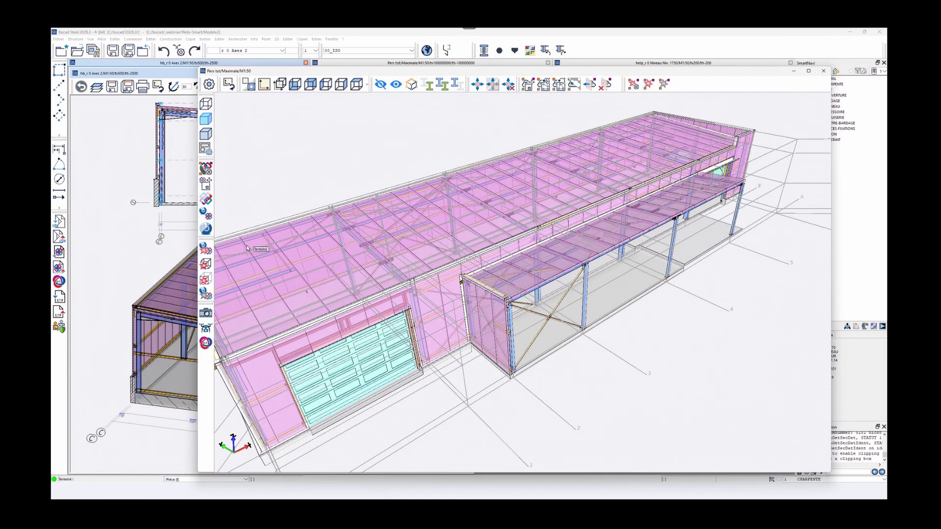
middle_click_drag(315, 253, 357, 233)
scroll(358, 233, "down", 5)
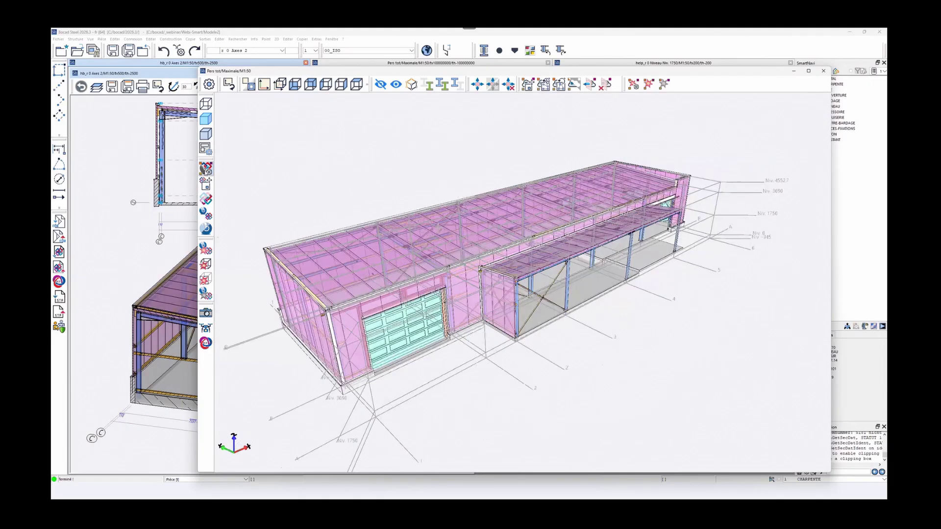
left_click(206, 169)
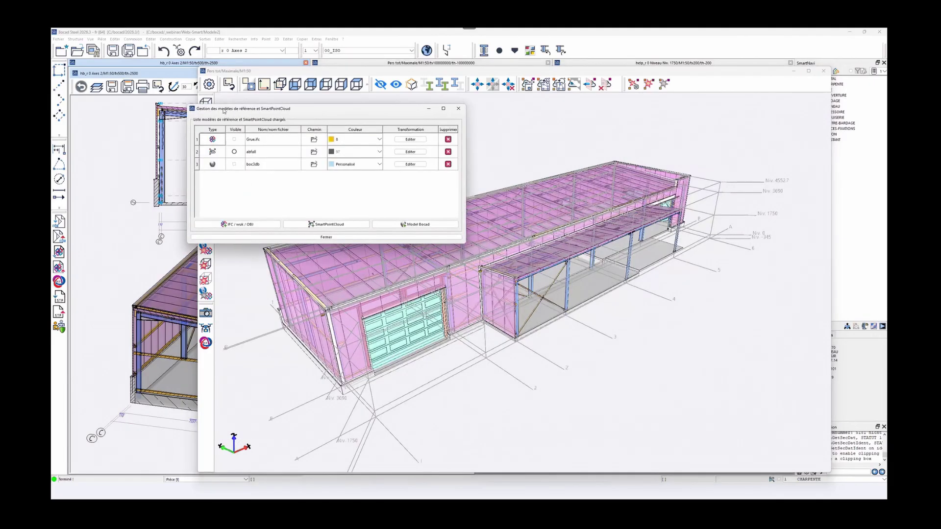
left_click_drag(223, 111, 243, 95)
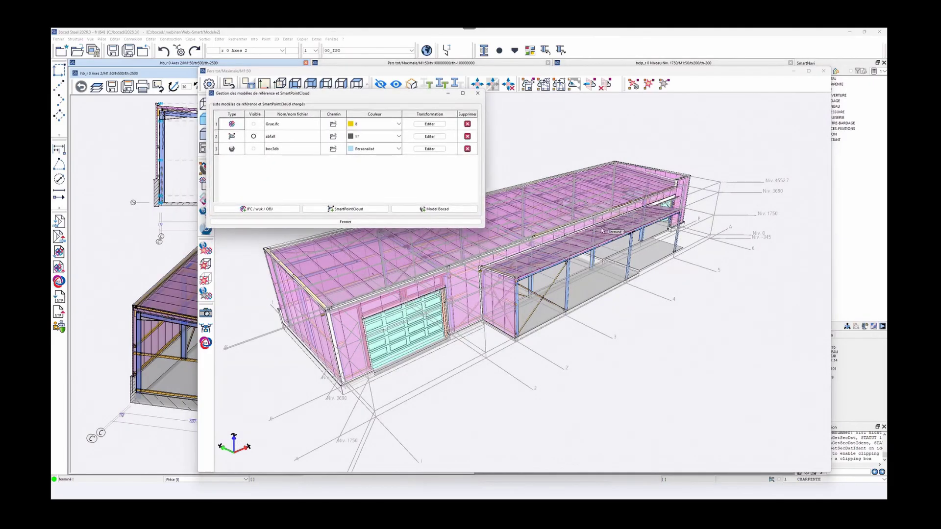
scroll(602, 230, "up", 3)
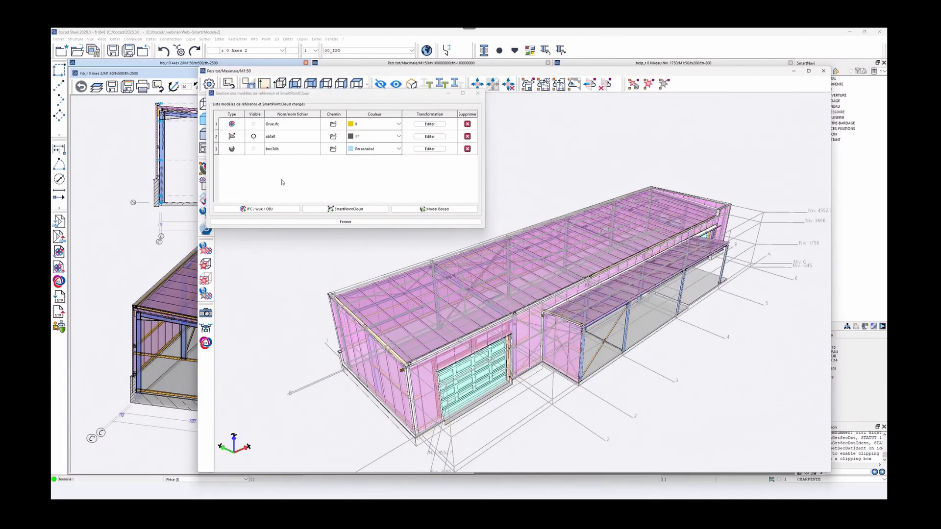
left_click(253, 124)
left_click(253, 124)
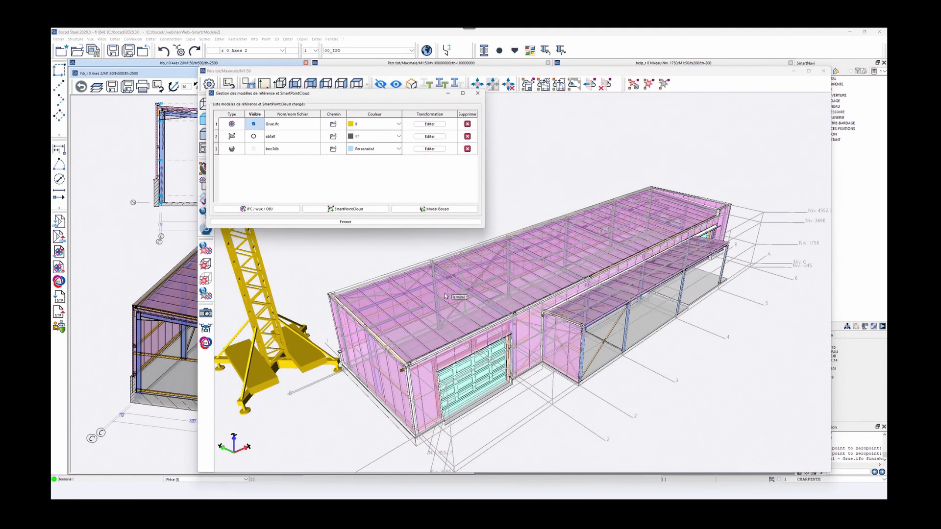
Make the abfall point cloud and the boc3db reference model visible and close the reference model manager.
scroll(489, 305, "down", 2)
scroll(489, 305, "down", 2)
middle_click_drag(489, 305, 511, 364)
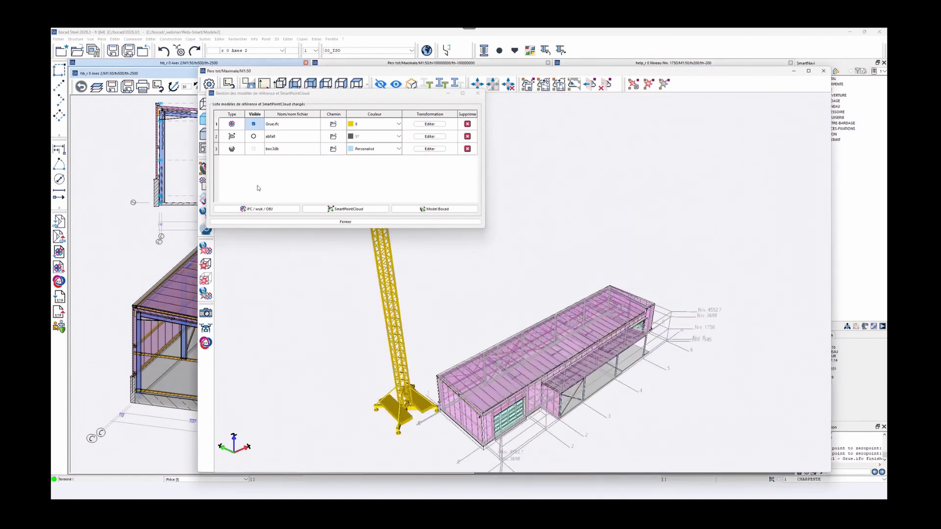
left_click(253, 137)
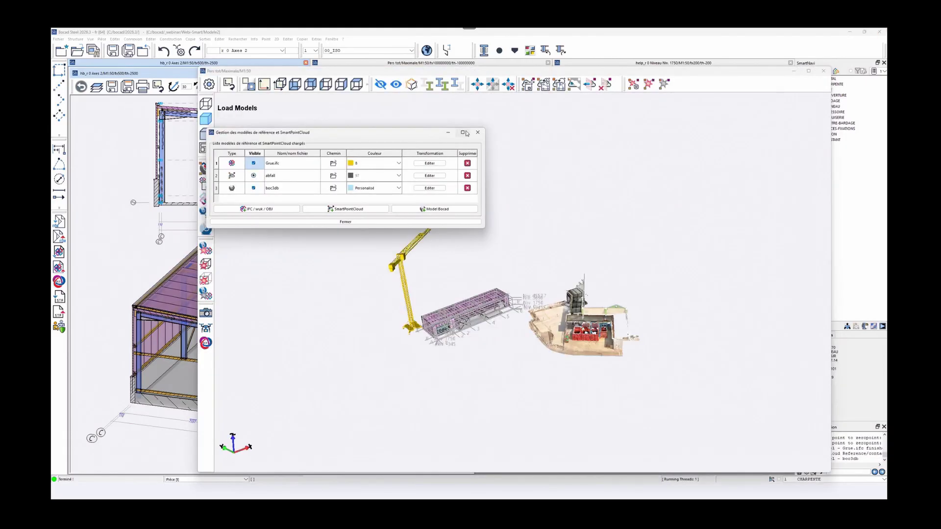
left_click(478, 133)
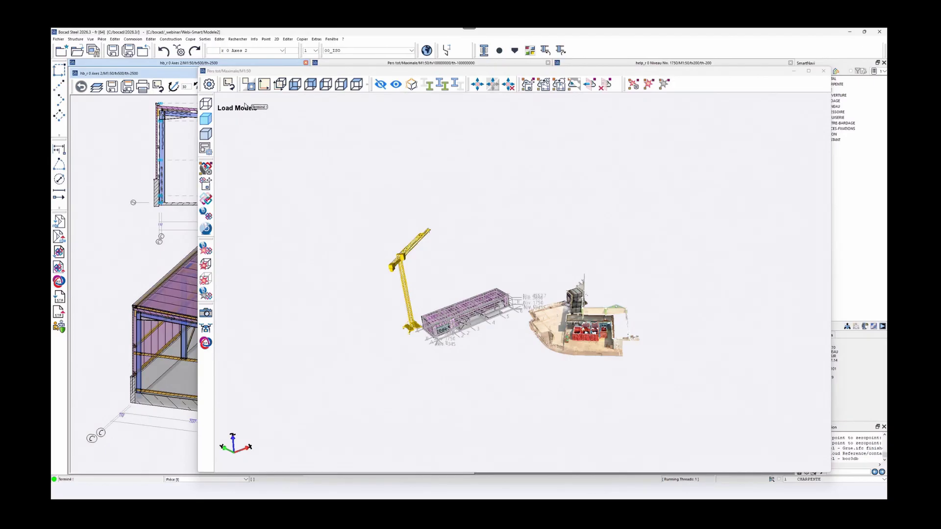
Examine the steel building together with the crane, the boc3db model and the point cloud from several distances and angles.
scroll(492, 329, "up", 3)
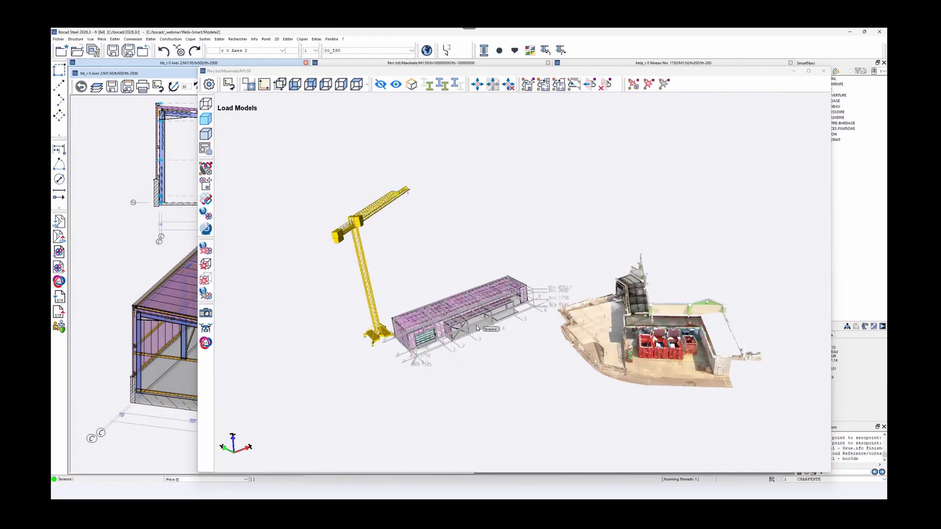
scroll(477, 327, "up", 5)
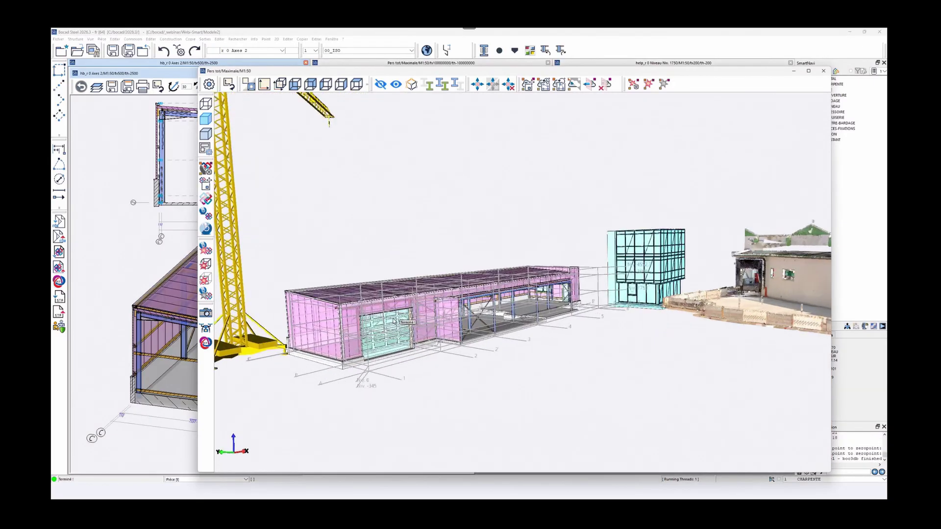
scroll(393, 321, "up", 5)
scroll(393, 321, "down", 5)
scroll(532, 319, "up", 4)
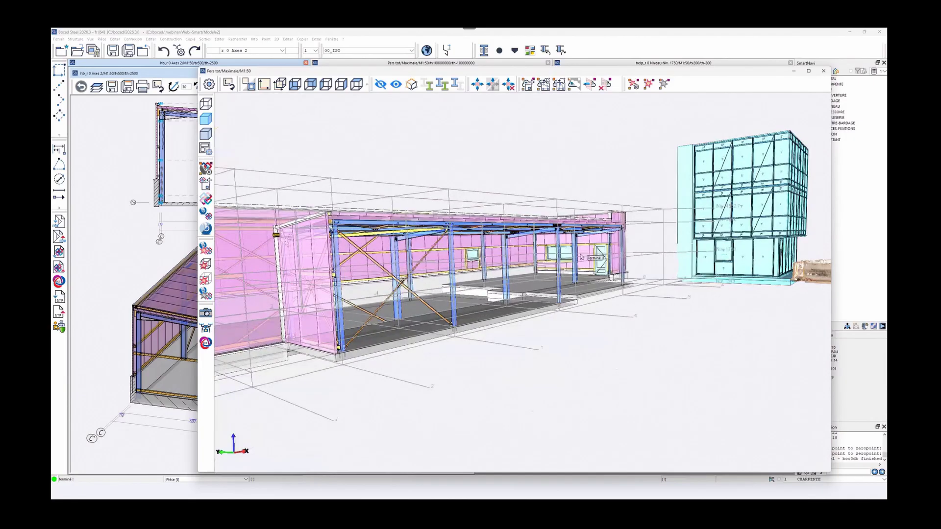
scroll(581, 257, "down", 4)
scroll(666, 252, "down", 1)
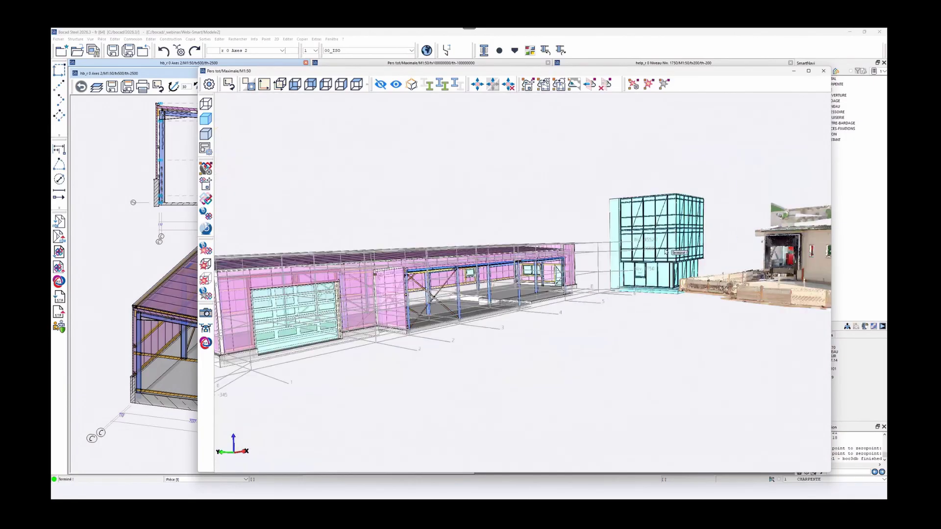
scroll(666, 251, "down", 2)
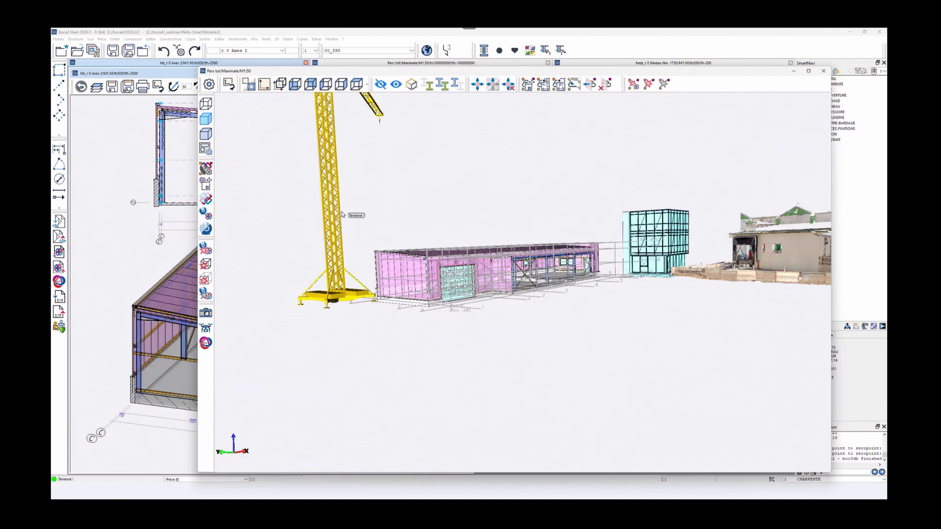
middle_click_drag(640, 265, 618, 197)
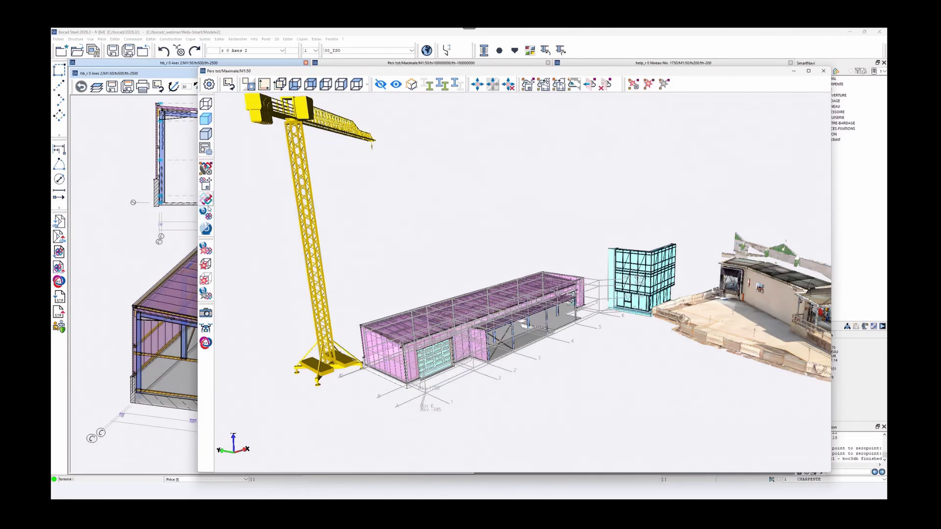
Hide the boc3db model, the abfall point cloud and Grue.ifc, and close the reference model manager.
left_click(207, 169)
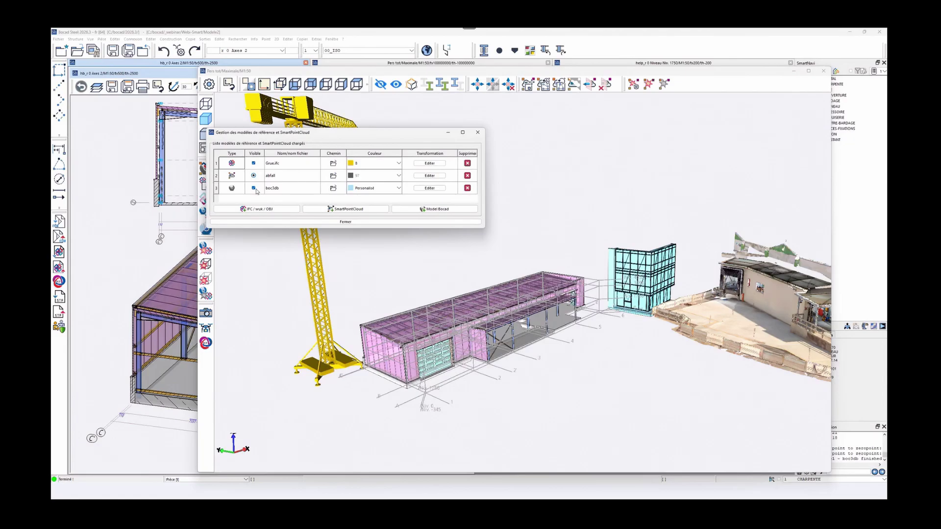
left_click(254, 189)
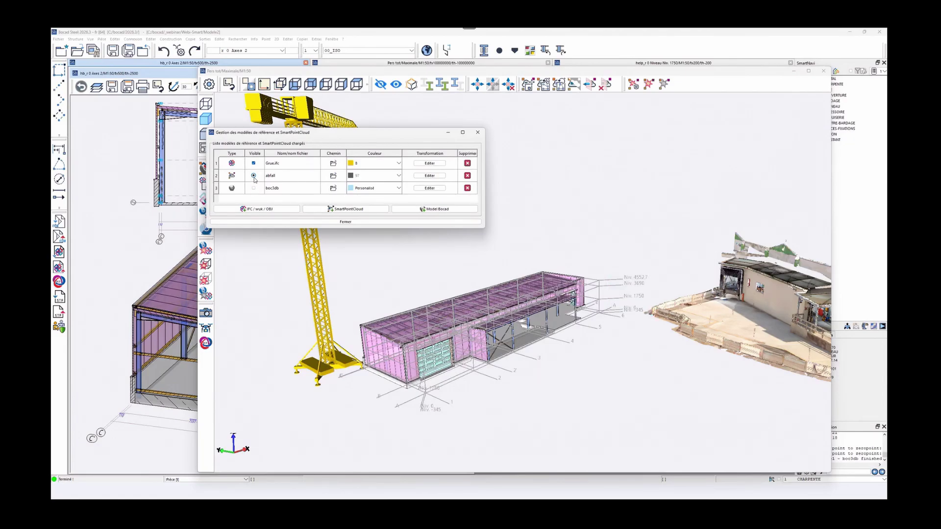
left_click(254, 176)
left_click(254, 163)
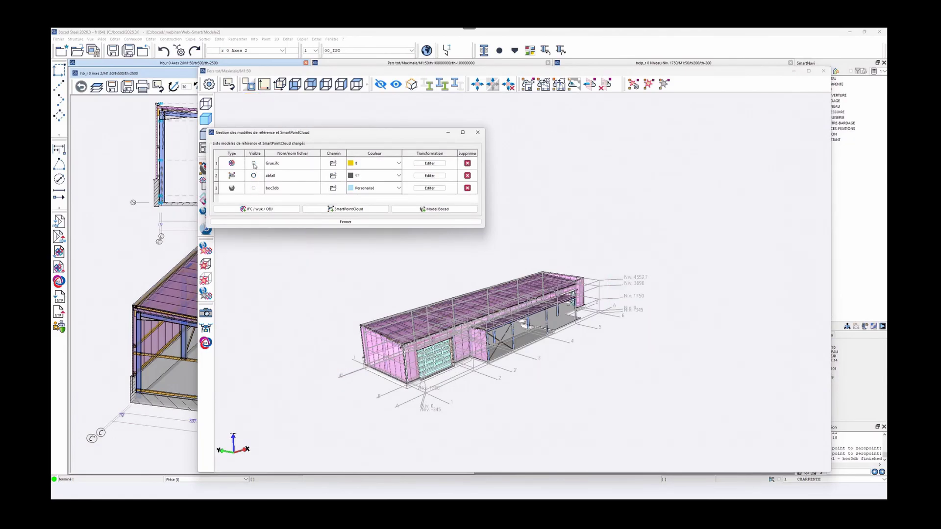
left_click(371, 224)
Query the part attributes of a bracing diagonal under the canopy and close the attributes window.
middle_click_drag(441, 315, 500, 239)
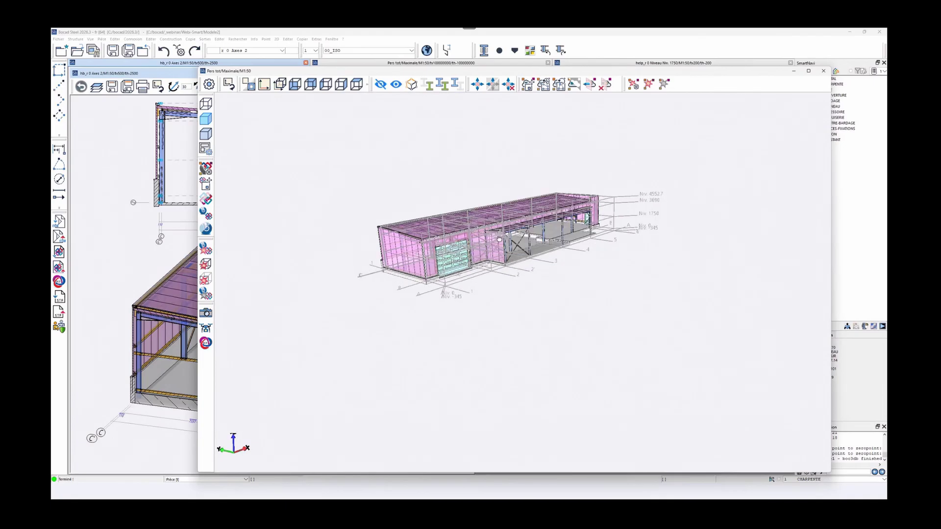
scroll(499, 240, "up", 8)
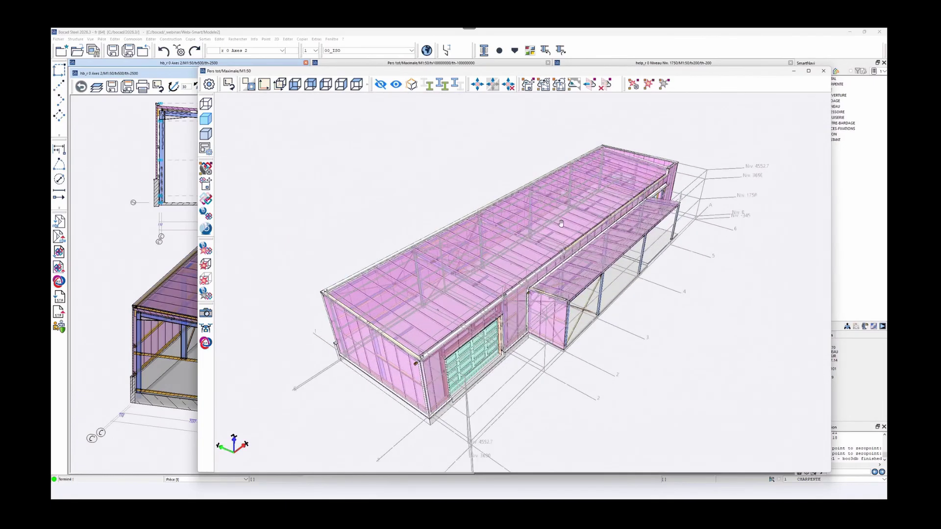
middle_click_drag(478, 308, 490, 277)
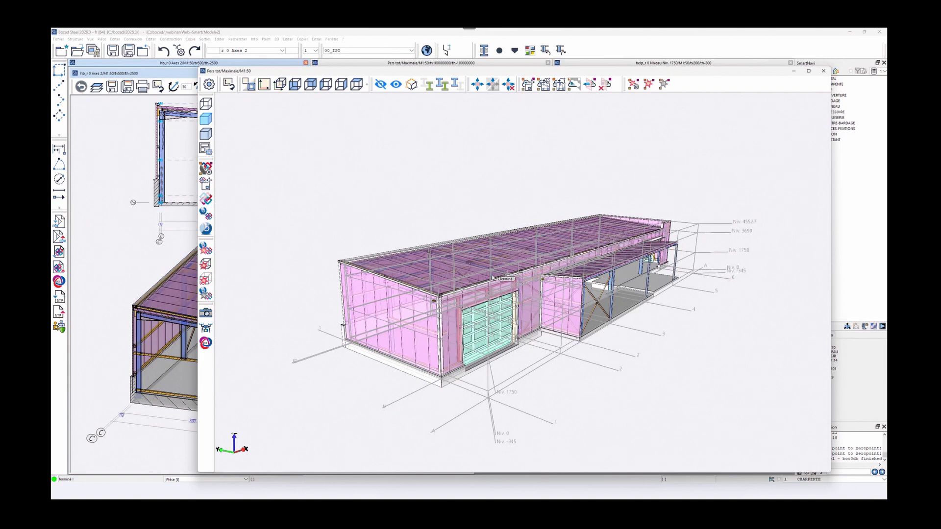
right_click(508, 191)
left_click(507, 193)
right_click(507, 195)
left_click(523, 189)
scroll(618, 297, "up", 10)
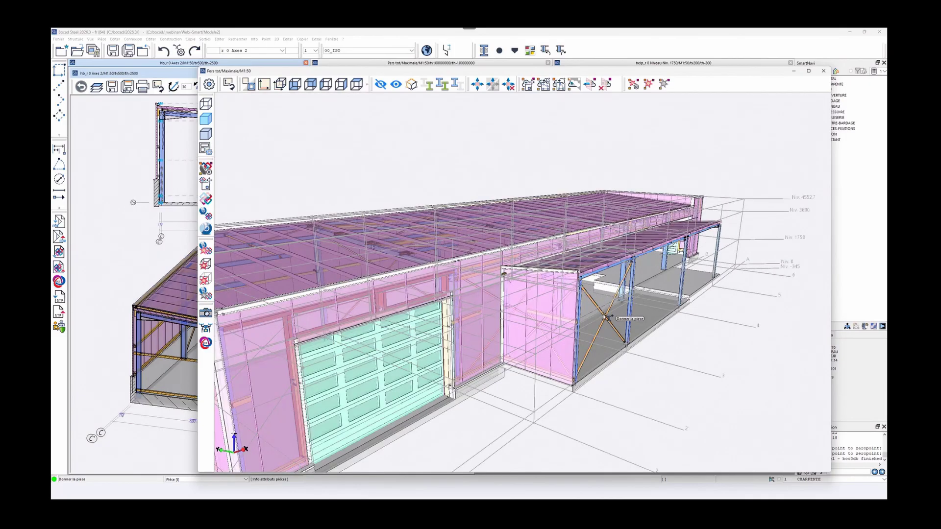
left_click(602, 339)
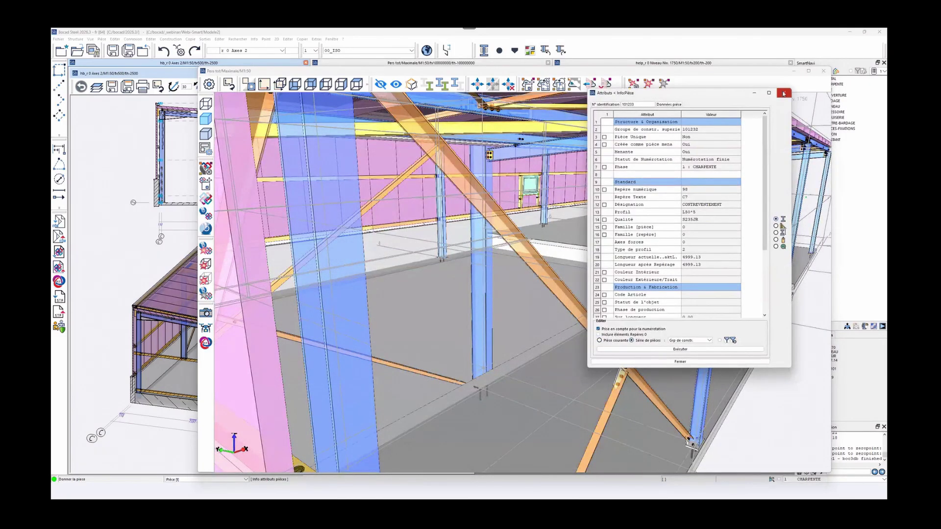
left_click(783, 94)
Move the 3D window clear of the SmartNavi tree and apply the 00Charp-opaque display setting to the building.
left_click_drag(759, 77, 680, 77)
scroll(401, 264, "down", 5)
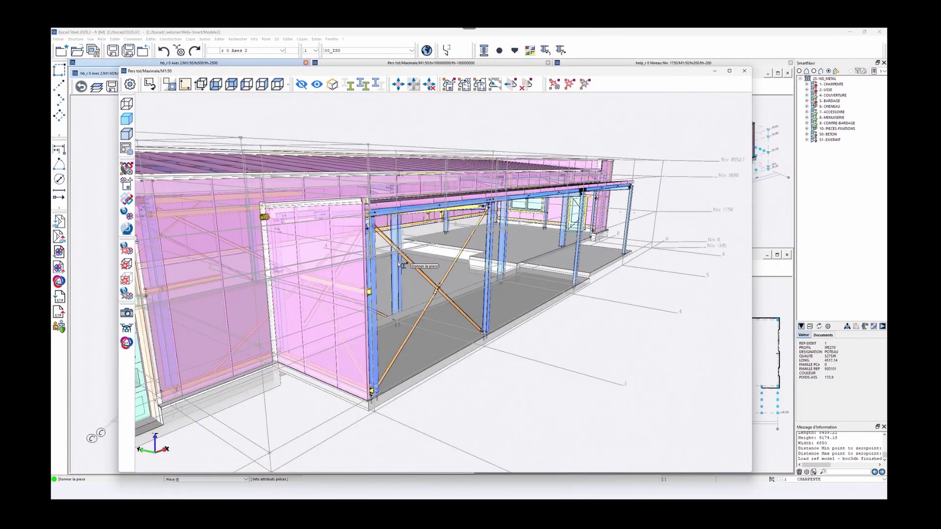
scroll(401, 264, "down", 2)
scroll(425, 267, "down", 3)
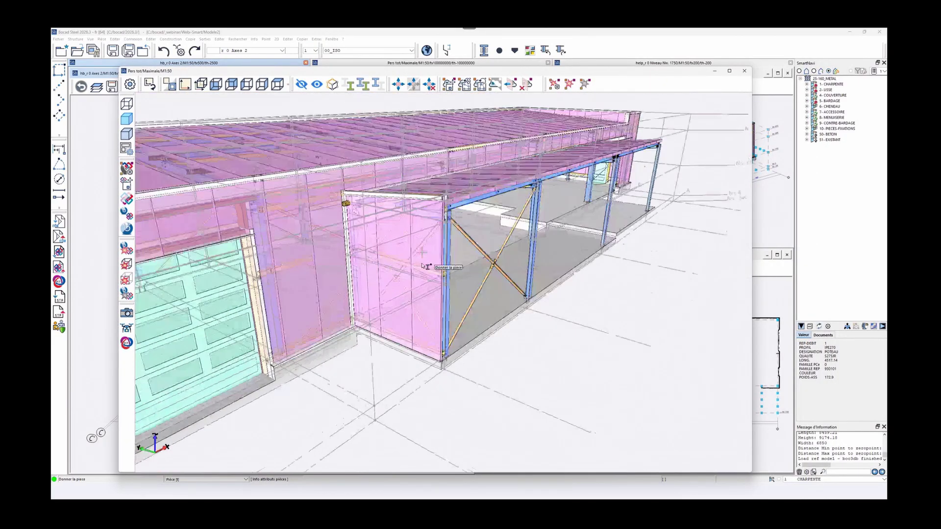
scroll(424, 267, "down", 3)
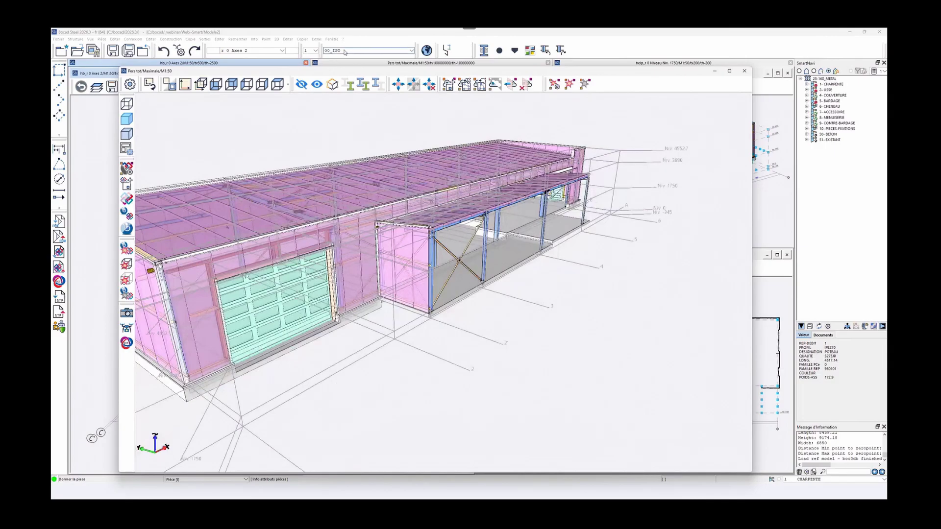
left_click(344, 51)
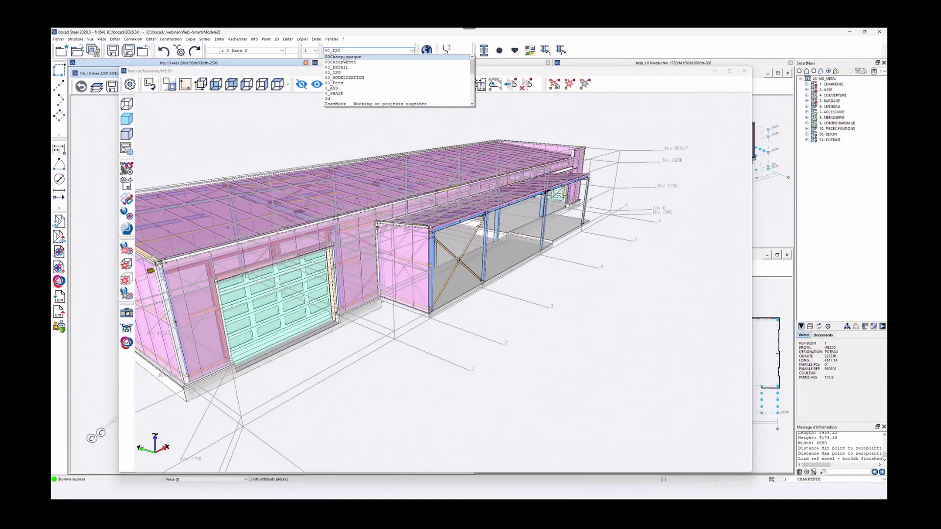
left_click(344, 57)
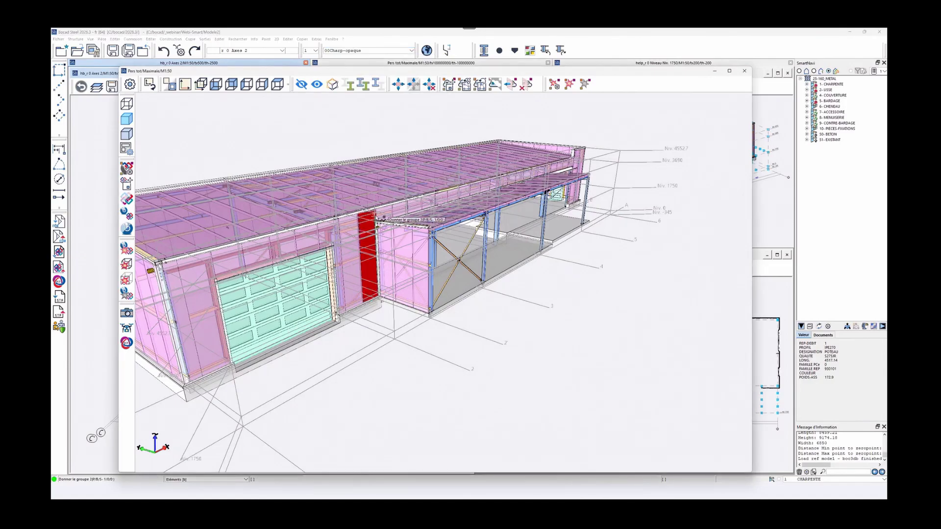
scroll(413, 310, "up", 5)
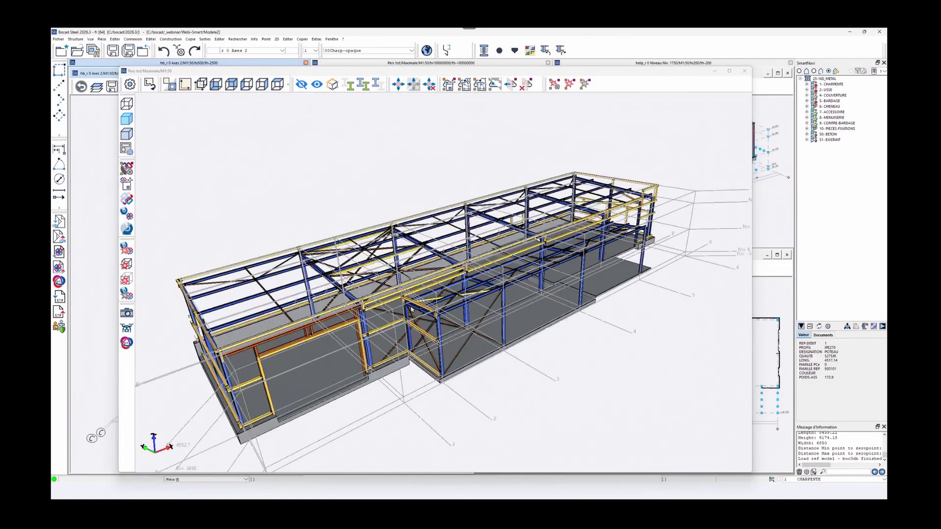
mouse_move(401, 308)
middle_mouse_down()
mouse_move(404, 267)
mouse_move(391, 293)
middle_mouse_up()
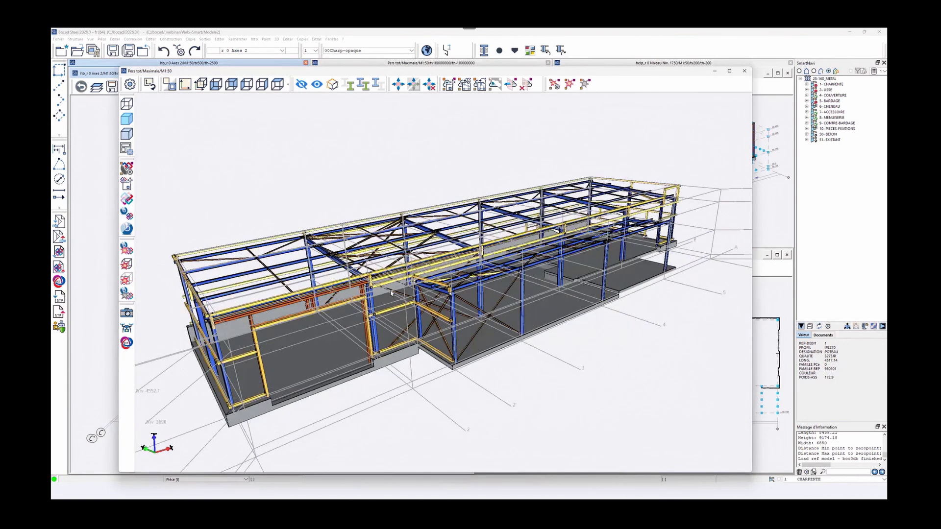
scroll(563, 242, "up", 6)
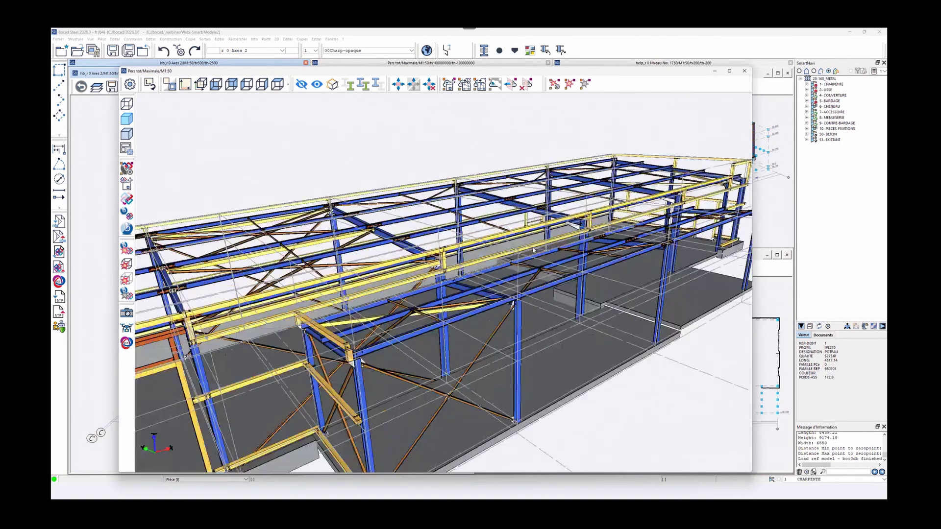
Apply the 0_ASS display setting to the parts of the whole steel building.
scroll(535, 250, "down", 6)
scroll(534, 251, "down", 1)
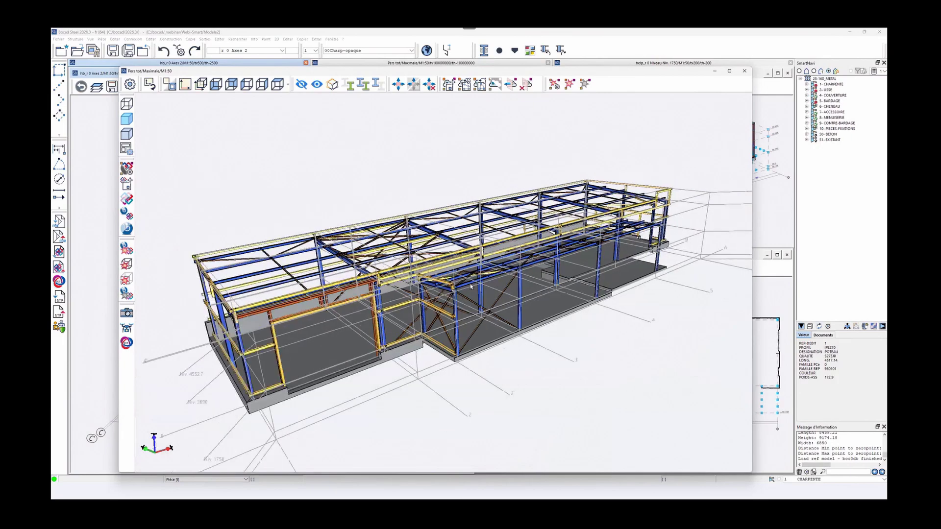
scroll(451, 299, "up", 5)
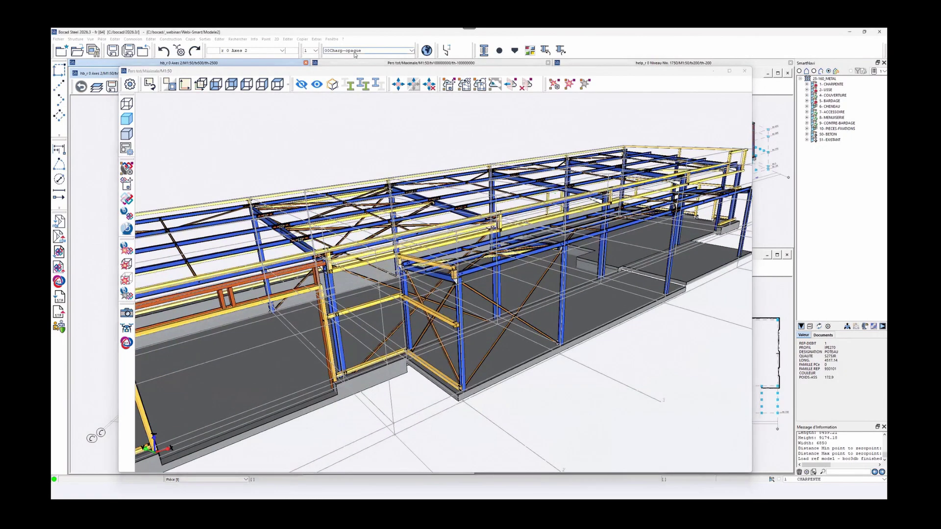
left_click(356, 53)
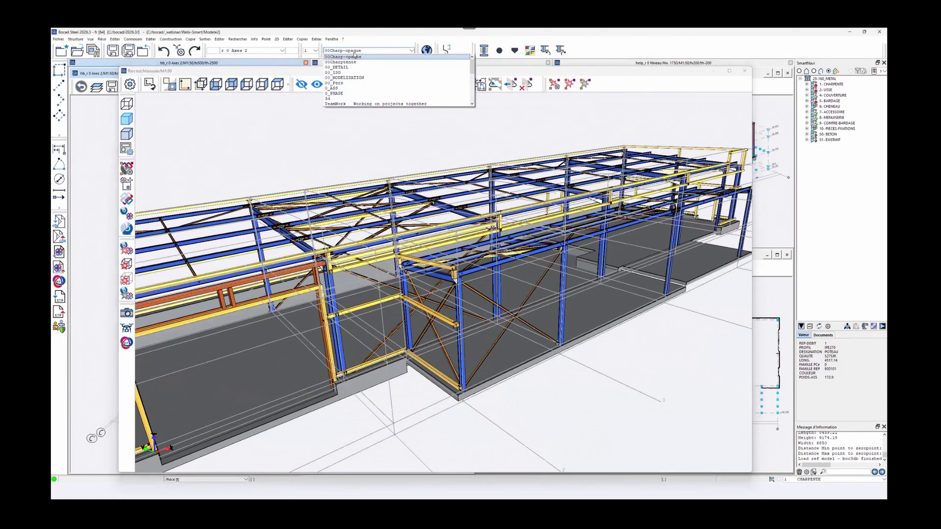
left_click(351, 88)
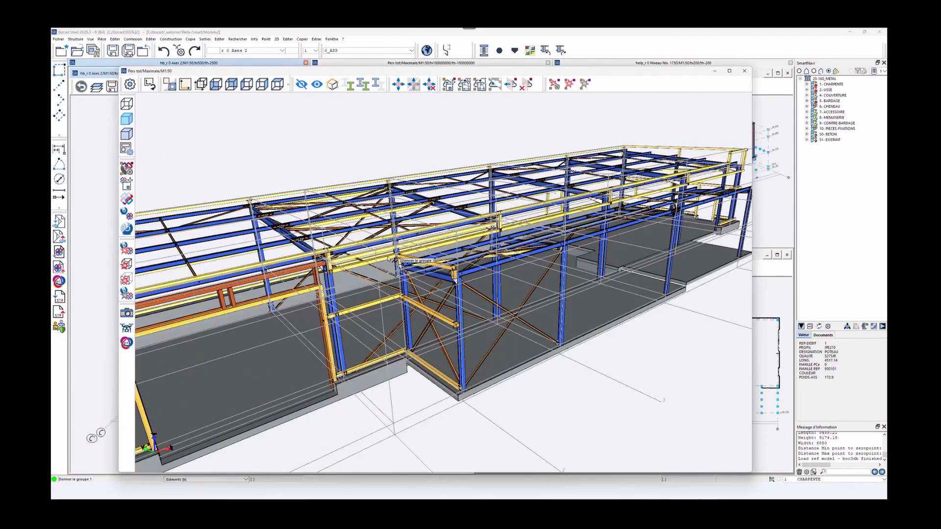
left_click(404, 262)
right_click(407, 260)
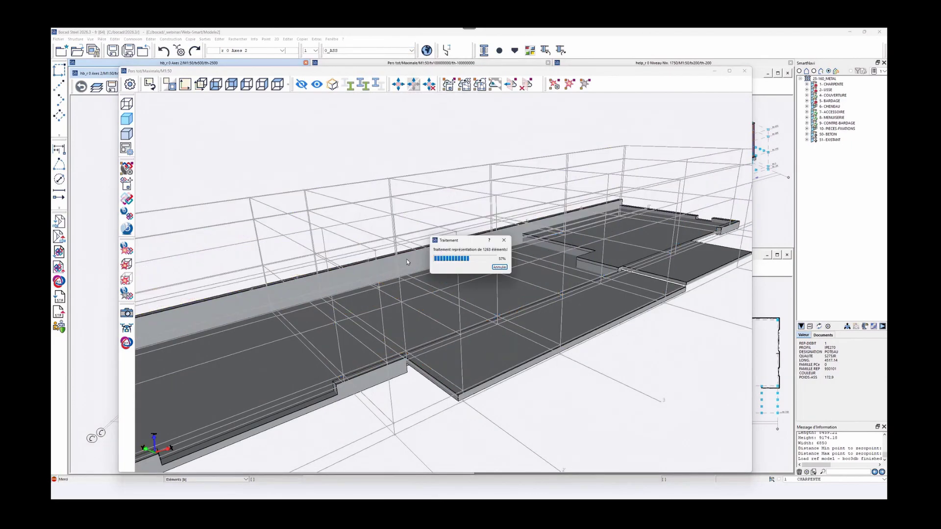
Examine the assembly colours of the columns, purlins, canopy and bracing, ending at the gusset on the canopy's corner column.
scroll(379, 325, "up", 6)
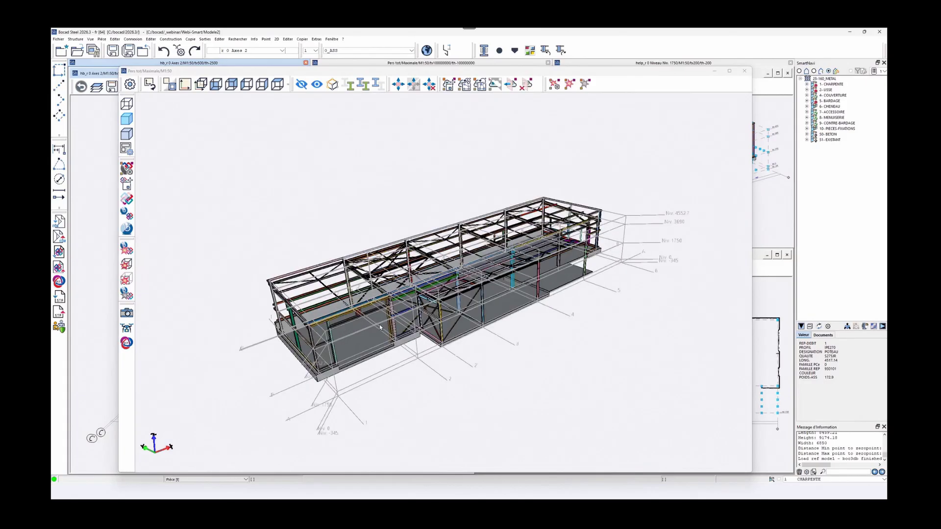
scroll(383, 322, "up", 8)
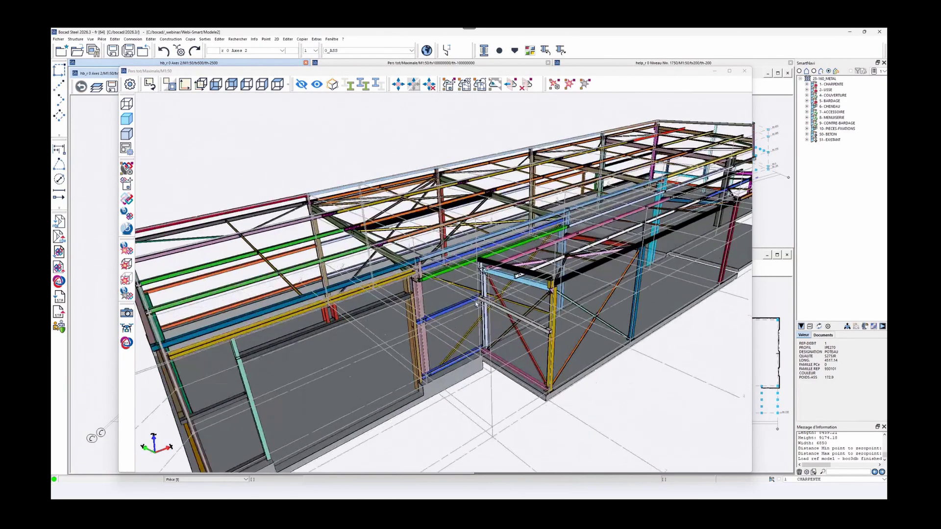
middle_click_drag(374, 311, 569, 260)
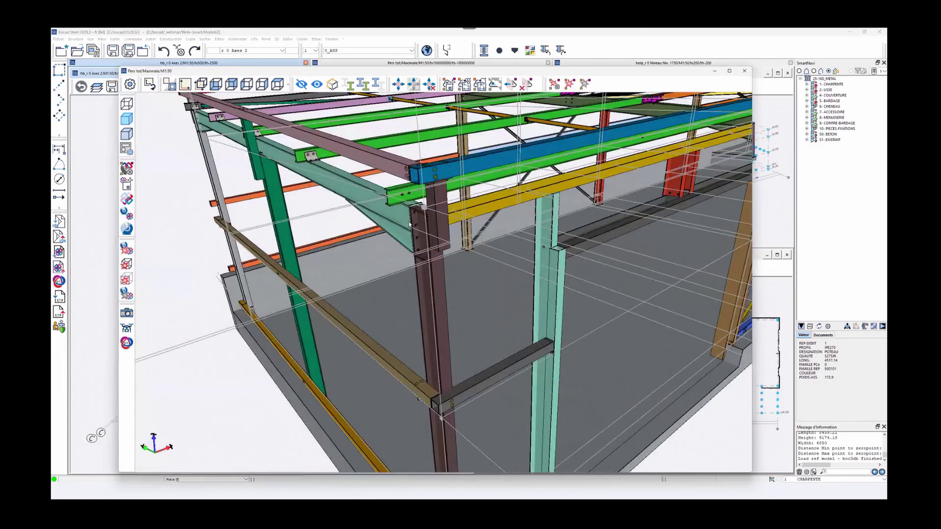
middle_click_drag(417, 221, 436, 199)
scroll(429, 276, "up", 2)
scroll(430, 276, "down", 2)
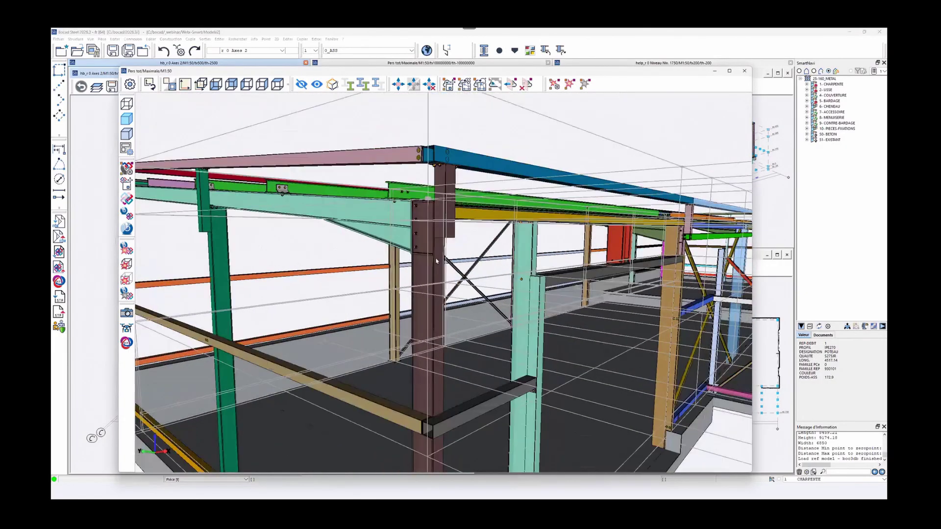
middle_click_drag(735, 267, 545, 272)
scroll(545, 272, "up", 3)
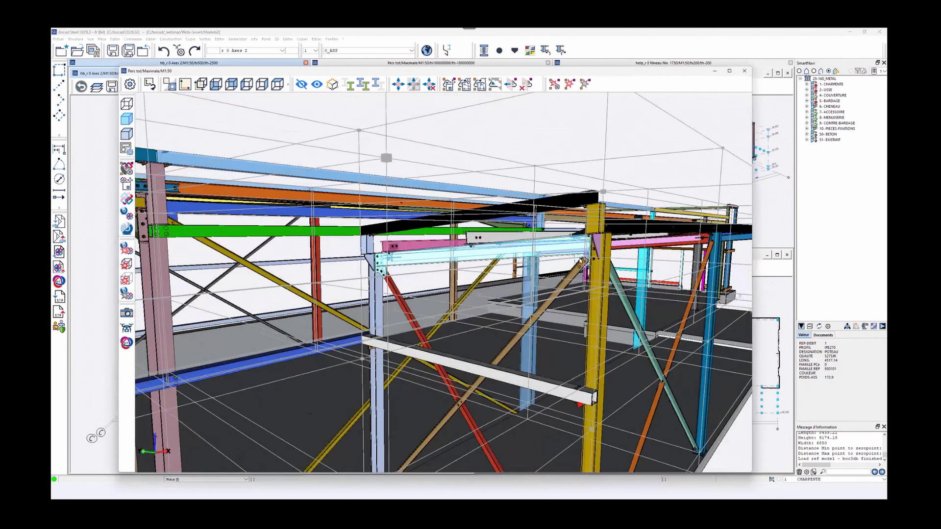
middle_click_drag(631, 247, 547, 189)
scroll(548, 189, "up", 2)
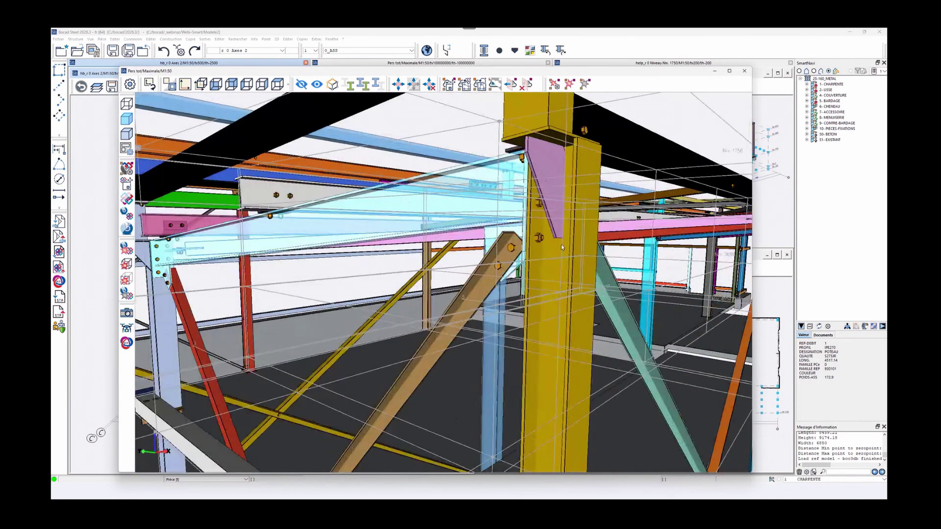
middle_click_drag(569, 293, 556, 226)
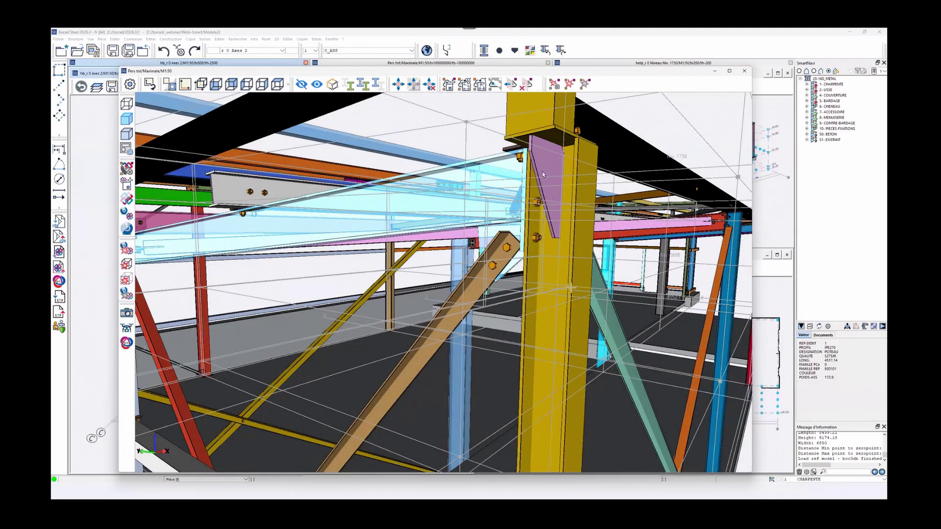
Weld the purple gusset plate to the yellow canopy corner column with a bead generated from their contact surface.
middle_click_drag(567, 262, 556, 186)
right_click(556, 187)
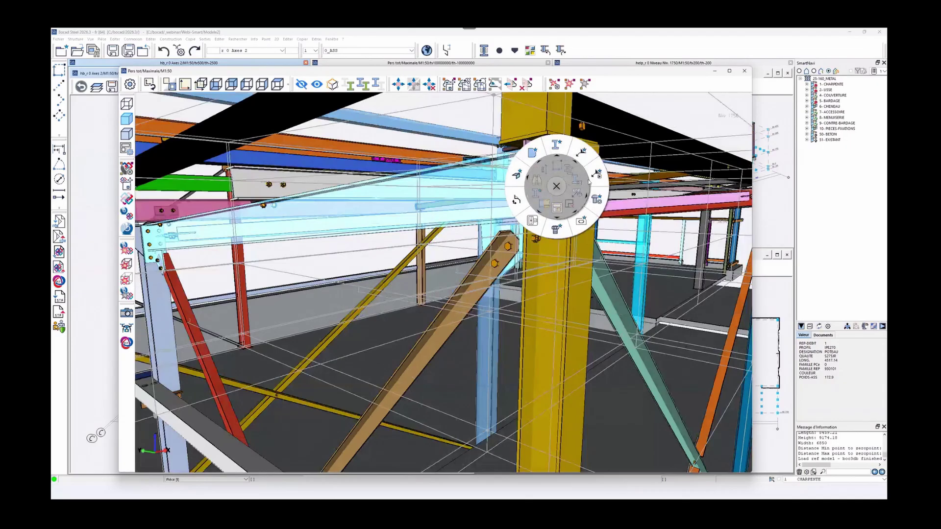
left_click(595, 174)
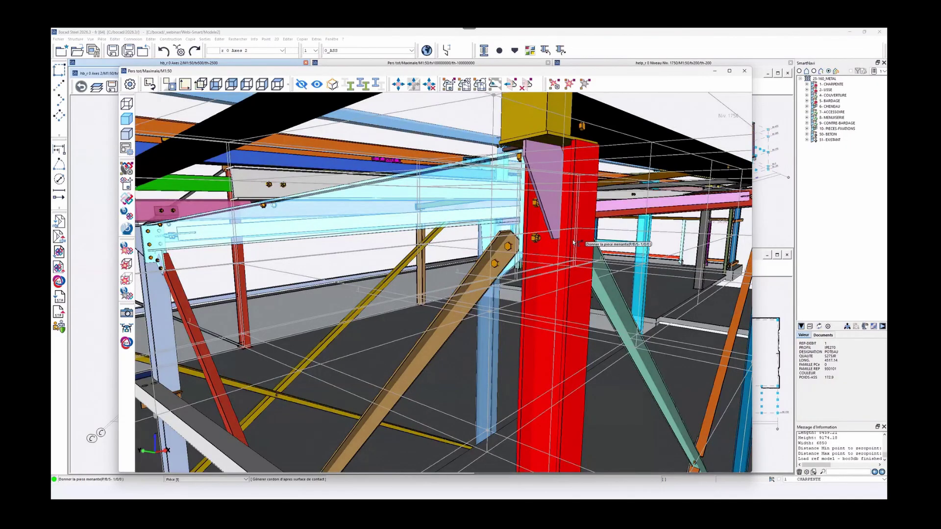
left_click(574, 242)
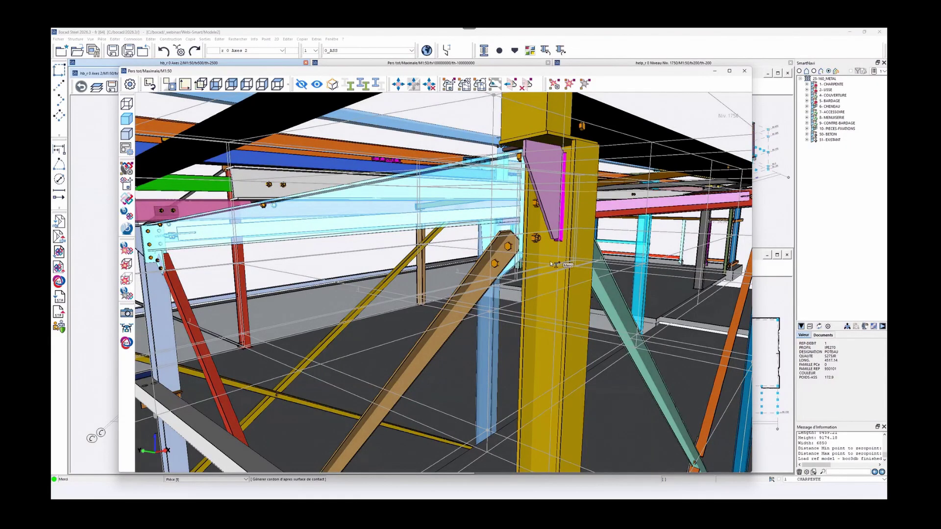
middle_click_drag(564, 263, 608, 243)
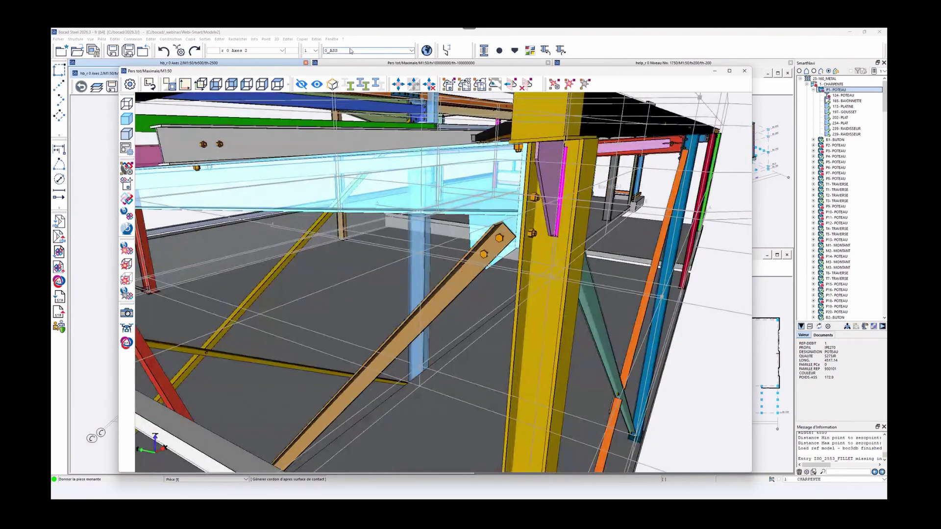
Reapply the 0_ASS display setting to the building and inspect the welded gusset on the canopy corner column.
left_click(353, 165)
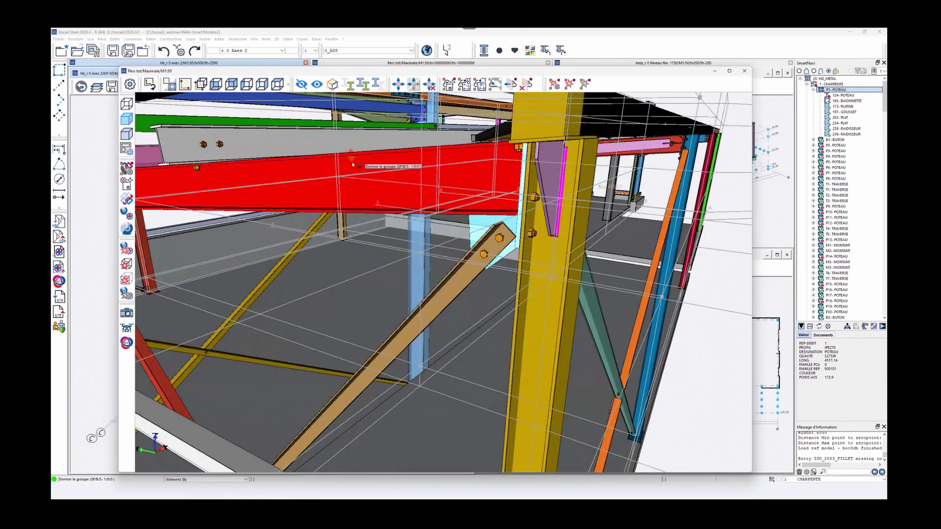
right_click(342, 256)
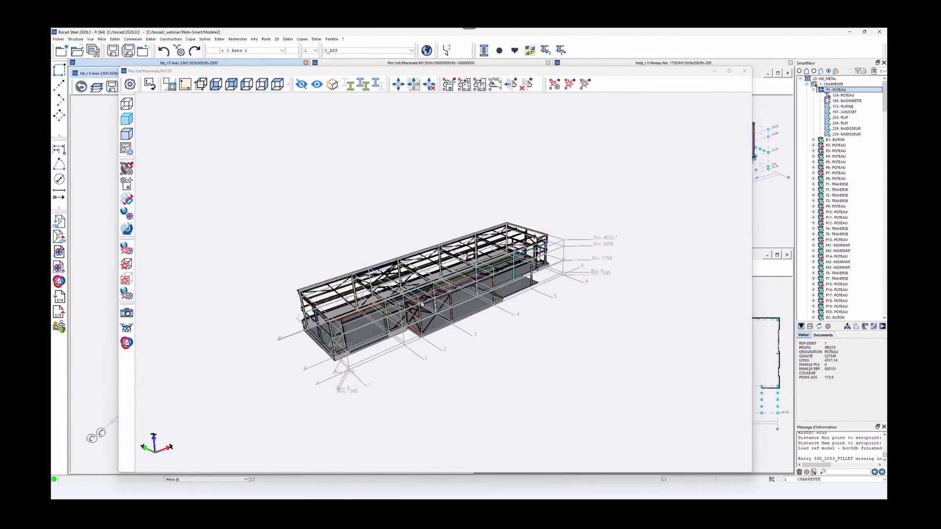
scroll(421, 303, "up", 10)
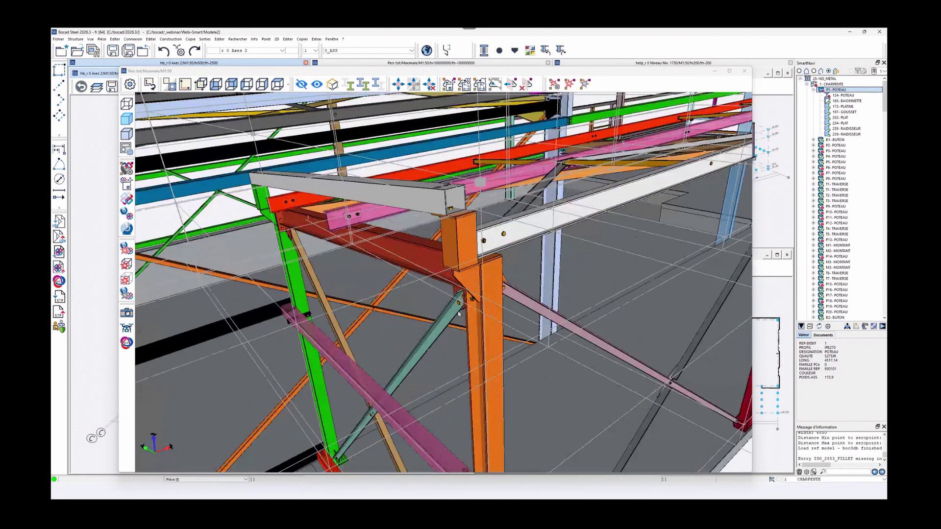
scroll(459, 313, "up", 4)
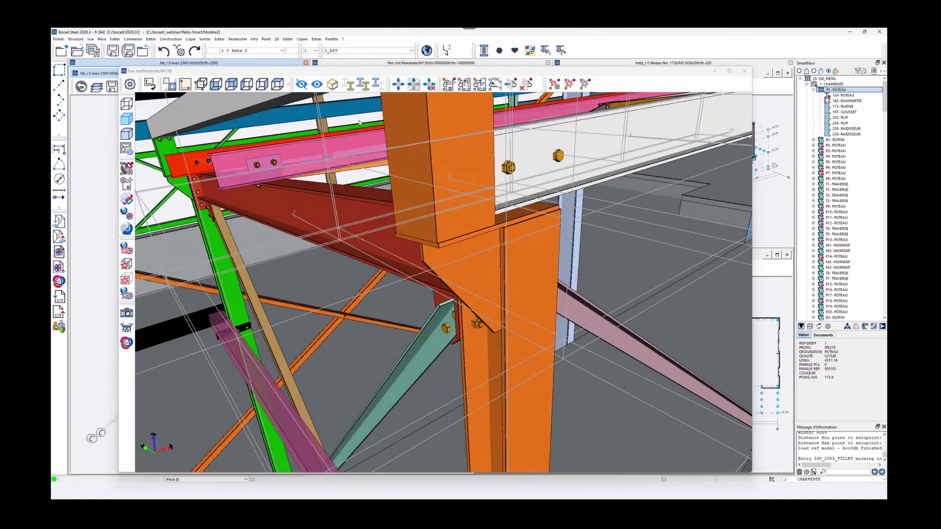
Apply the 0_PHASE display setting to the whole building.
scroll(440, 224, "down", 5)
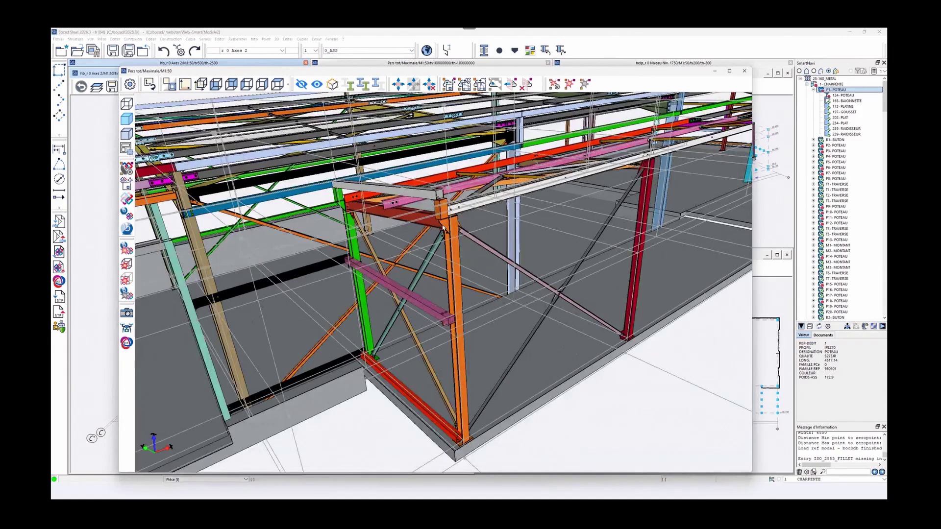
scroll(442, 226, "down", 3)
left_click(345, 52)
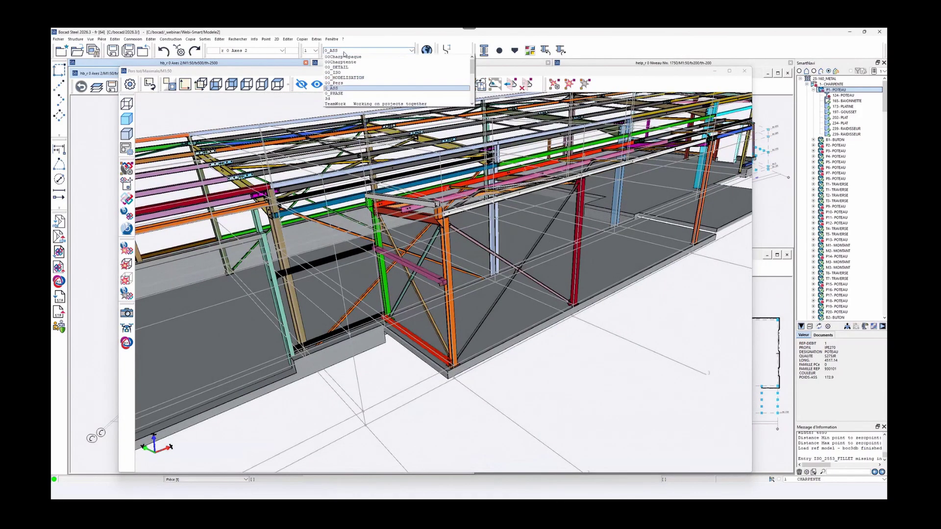
left_click(343, 93)
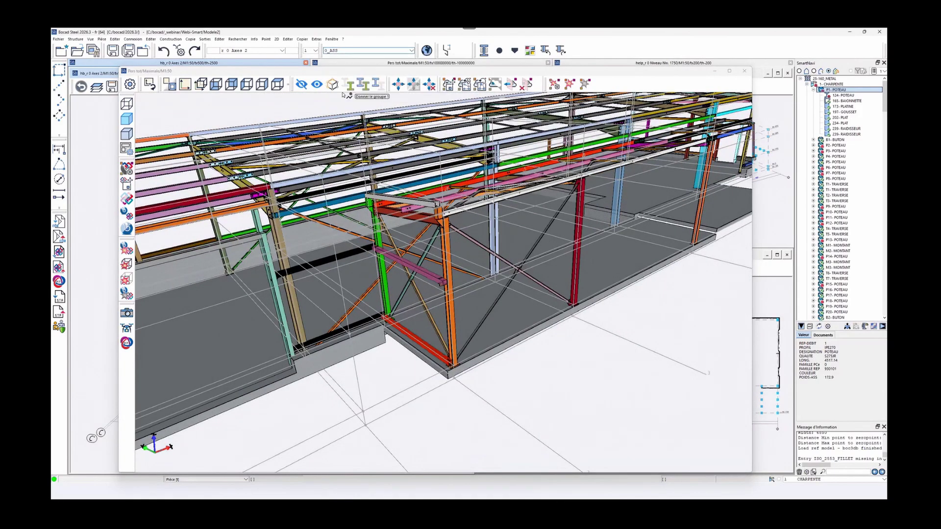
left_click(347, 172)
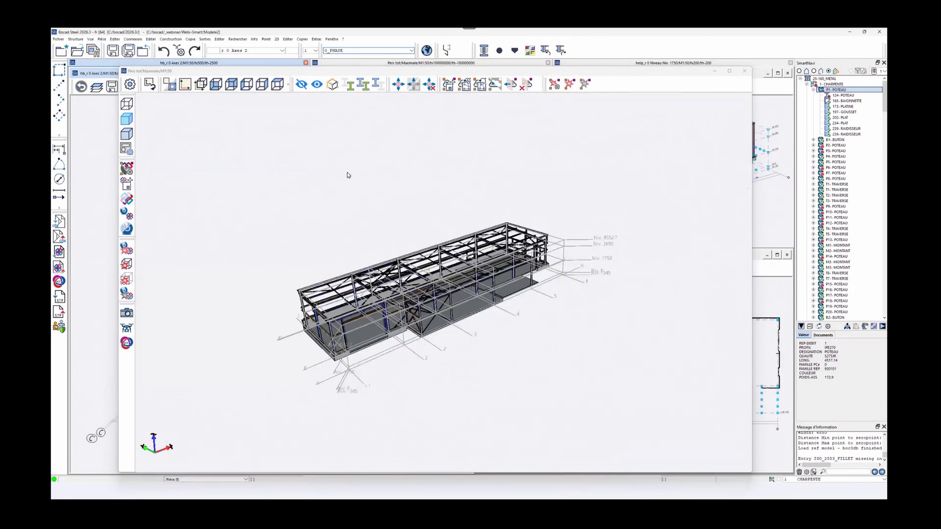
Examine the building's phase colours from several distances and from the gable end, and close the 3D window.
scroll(441, 338, "up", 5)
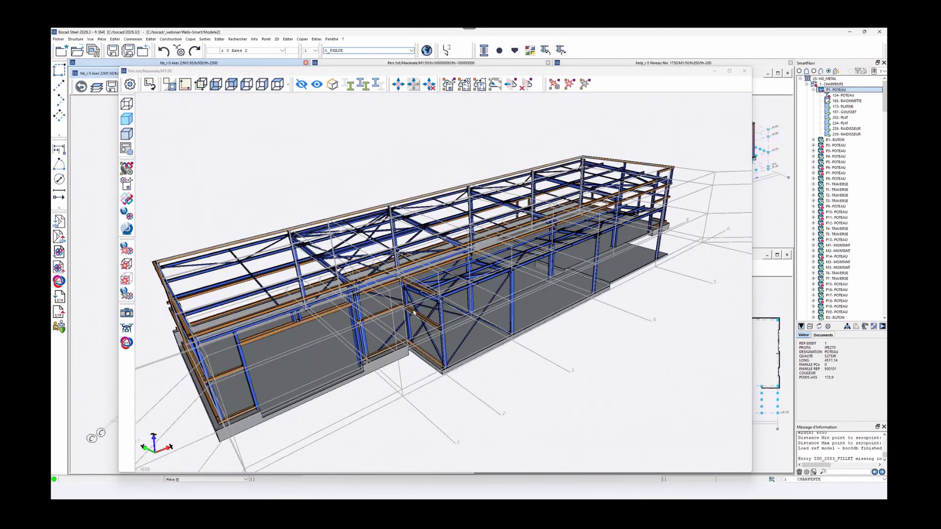
scroll(414, 312, "up", 2)
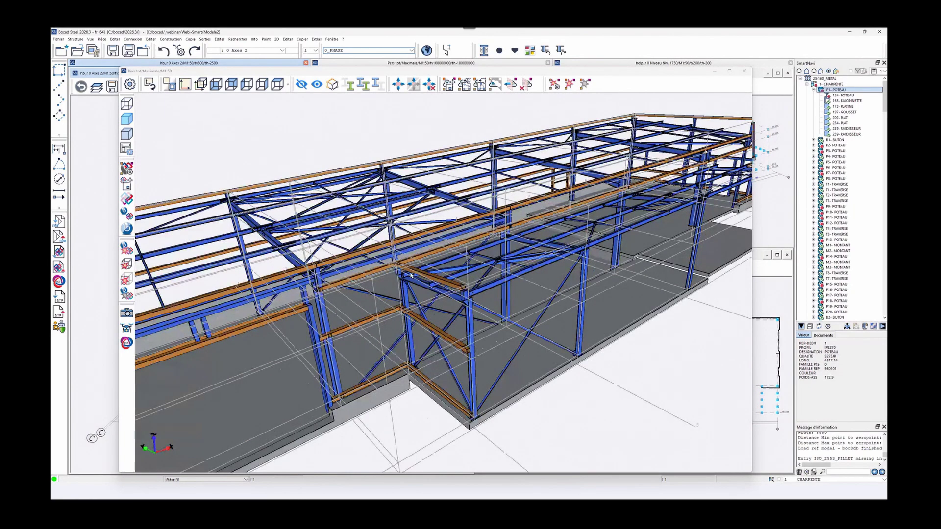
scroll(421, 191, "up", 2)
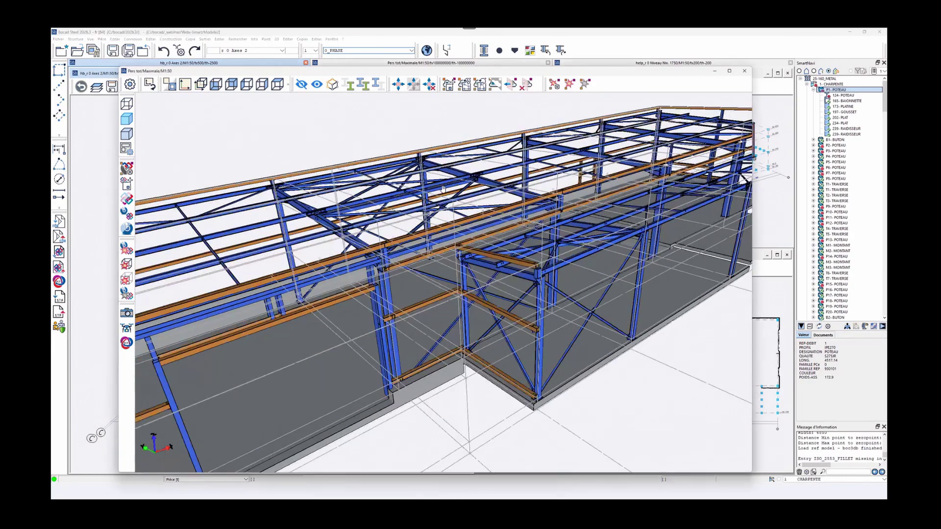
scroll(443, 189, "down", 3)
middle_click_drag(443, 189, 455, 208)
scroll(456, 209, "down", 2)
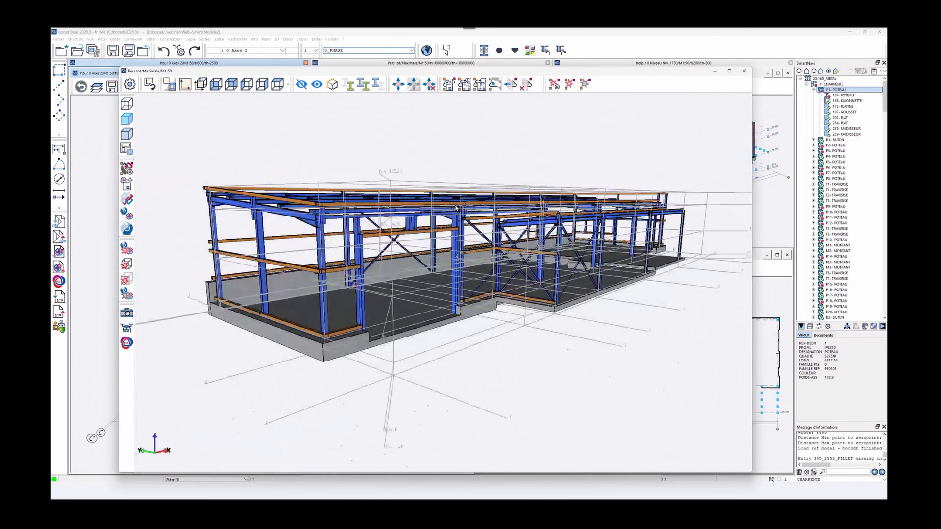
left_click(744, 71)
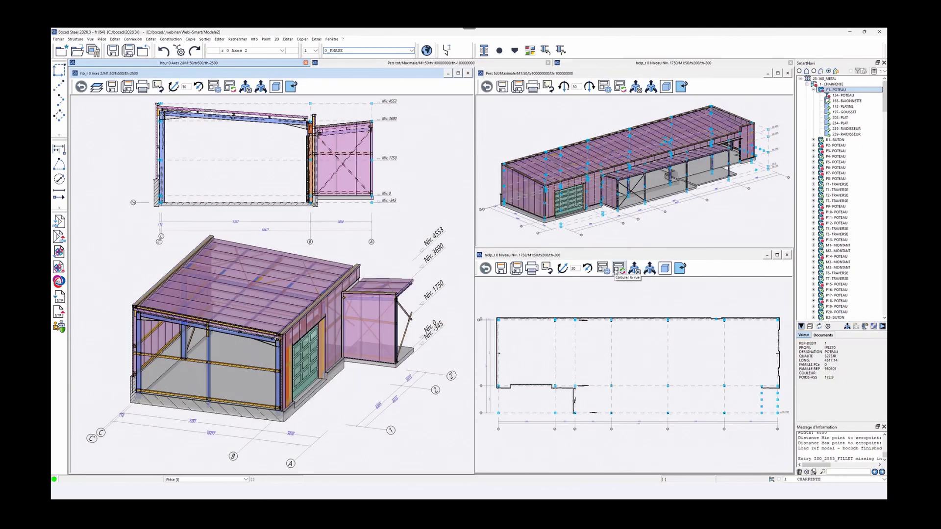
Open a local SmartView perspective of the Niv. 1750 level view with a rear extension deep enough to include the floor slab.
left_click(633, 269)
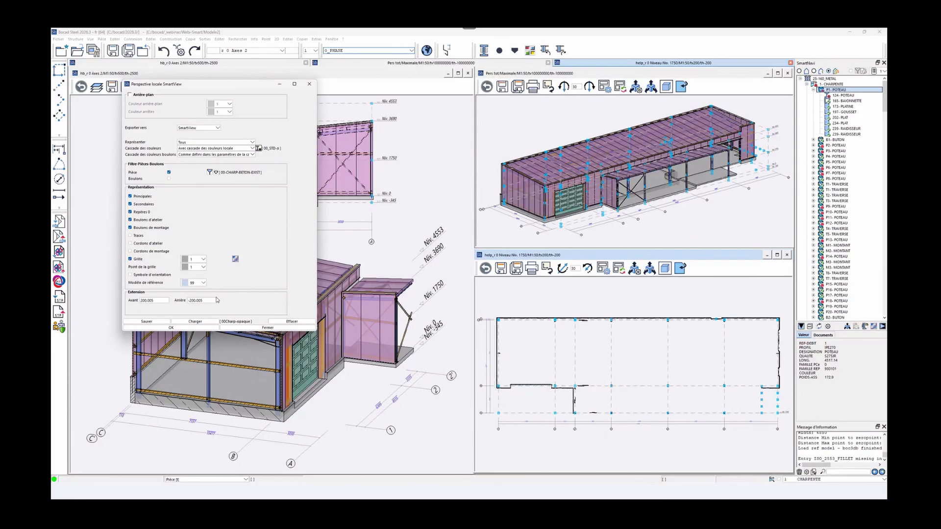
left_click(190, 300)
left_click(192, 300)
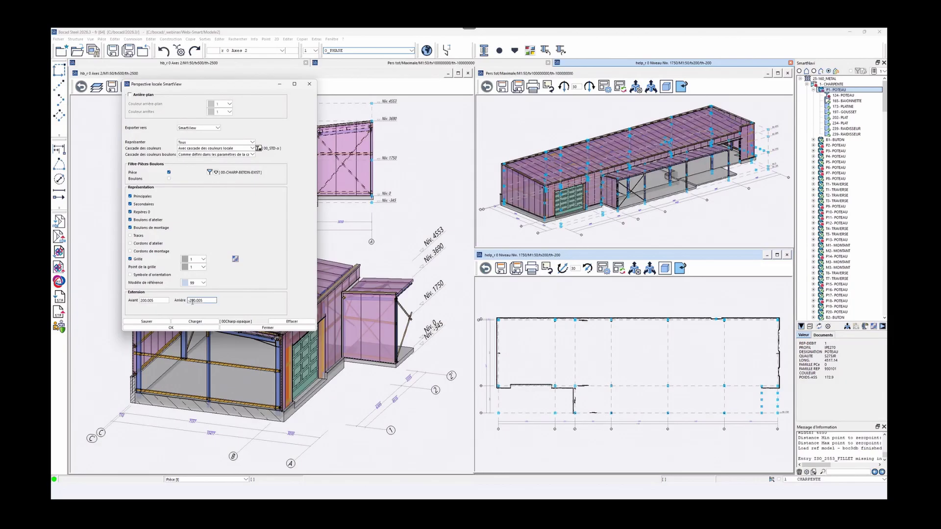
left_click(155, 328)
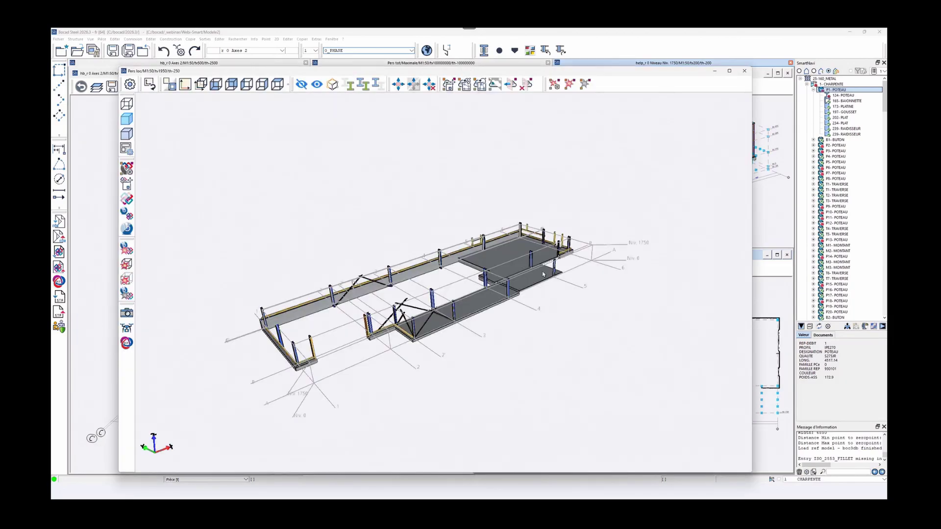
middle_click_drag(417, 329, 260, 340)
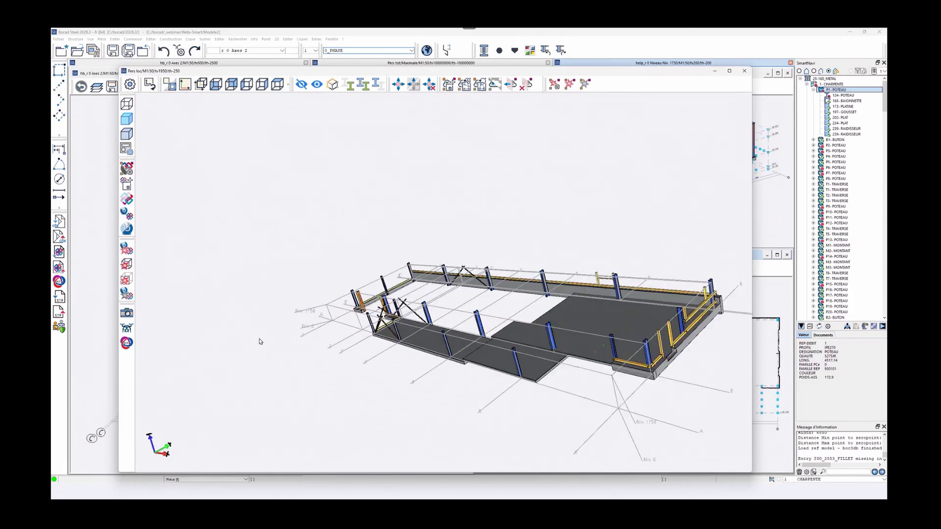
middle_click_drag(521, 342, 413, 270)
scroll(438, 266, "up", 8)
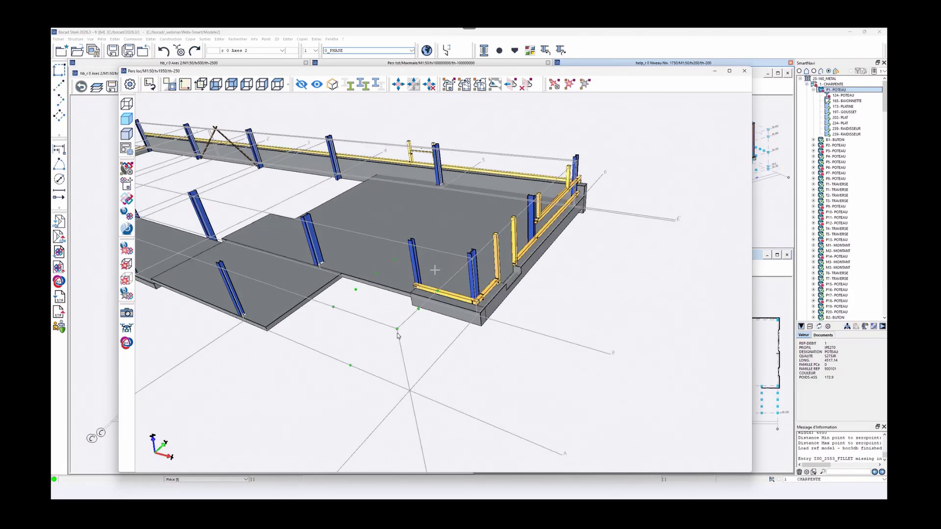
scroll(406, 263, "up", 5)
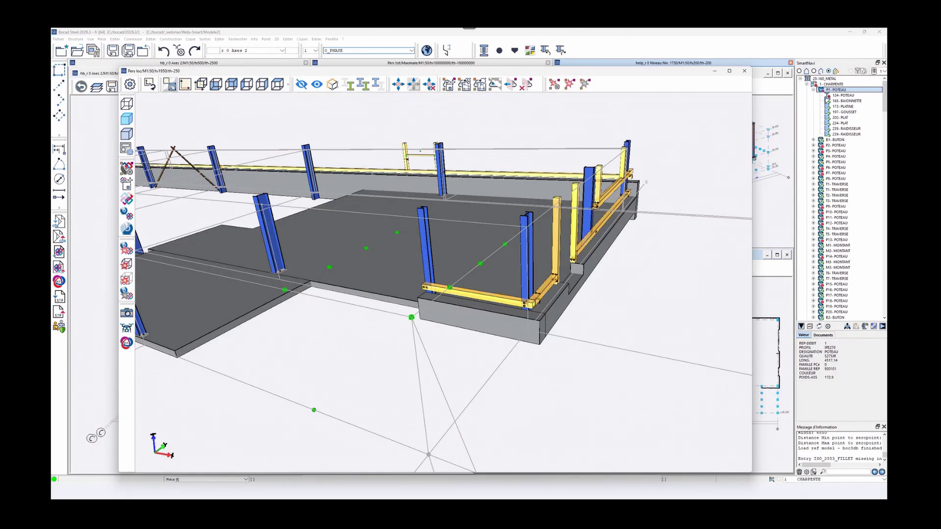
Switch the local perspective to orthographic display and frame the green construction points at the building corner near axes 6 and A.
left_click(169, 84)
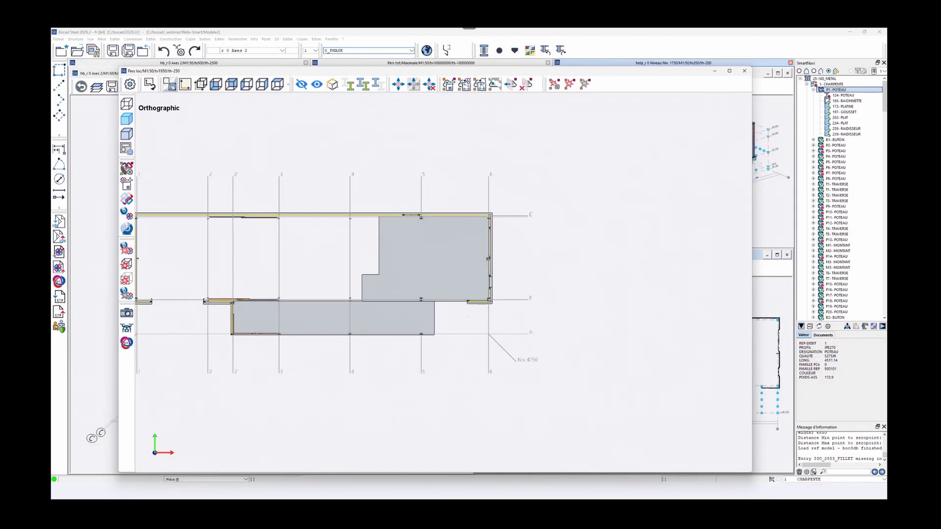
left_click(170, 84)
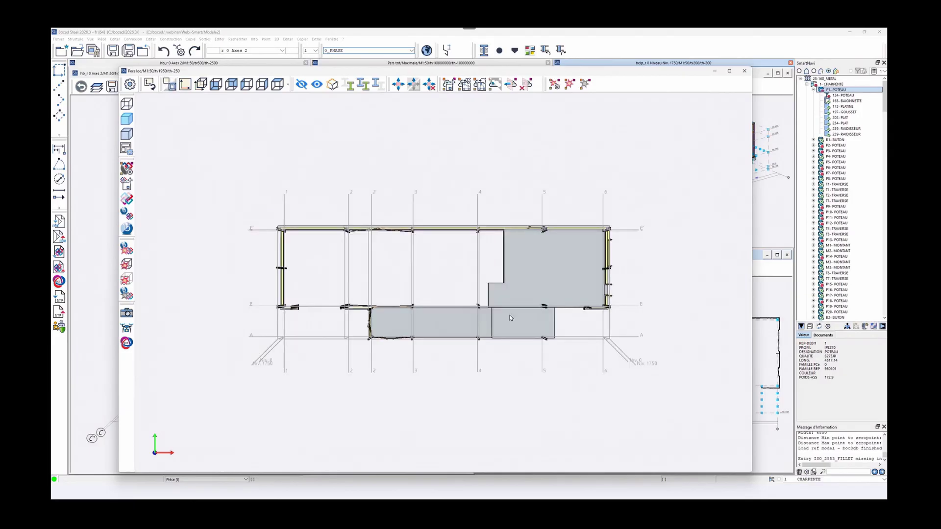
scroll(622, 329, "up", 5)
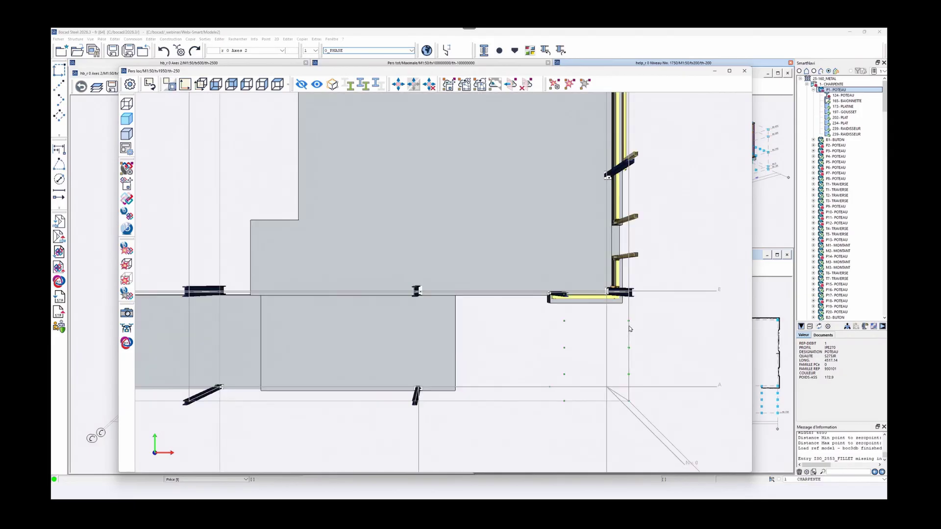
scroll(588, 321, "up", 4)
middle_click_drag(606, 352, 504, 304)
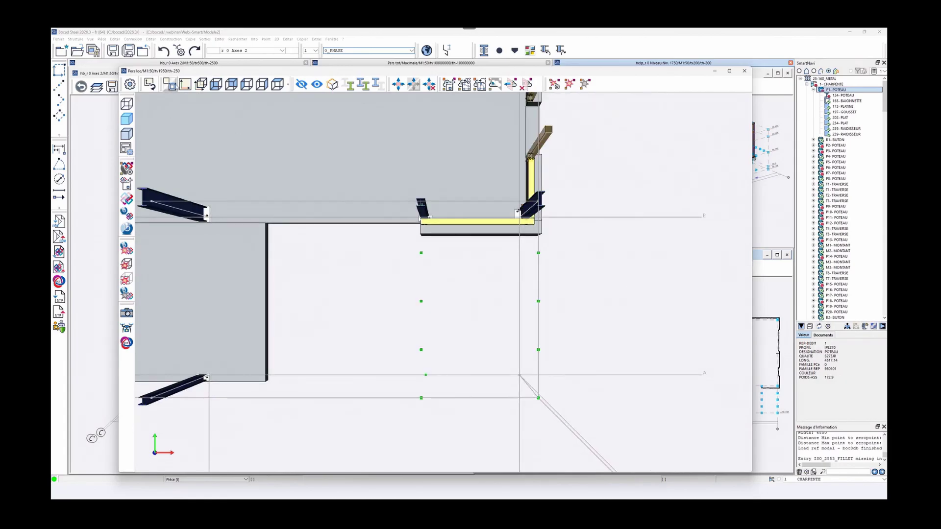
left_click(174, 88)
scroll(628, 332, "up", 2)
scroll(627, 331, "up", 6)
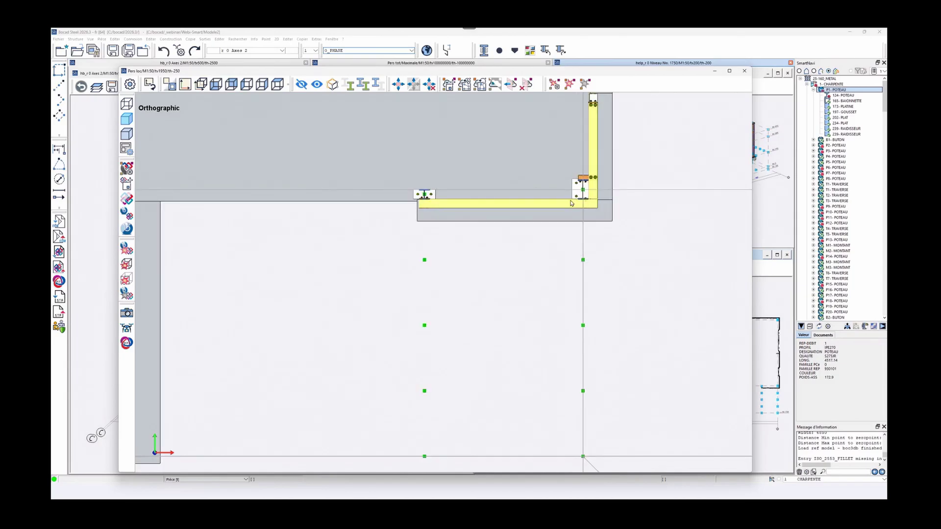
scroll(594, 170, "up", 2)
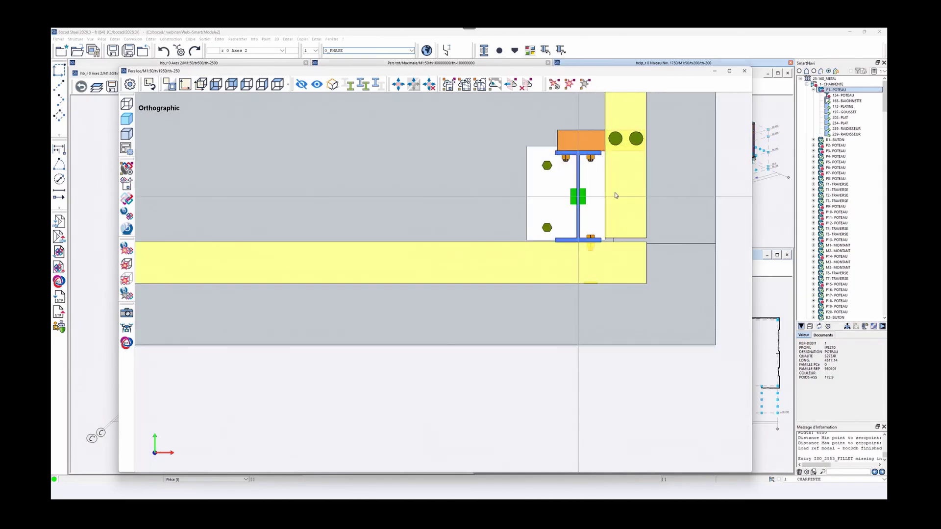
scroll(616, 195, "down", 5)
Model three standard-profile POUTRE beams along the outer edge and both sides of the platform marked by the green points.
right_click(512, 237)
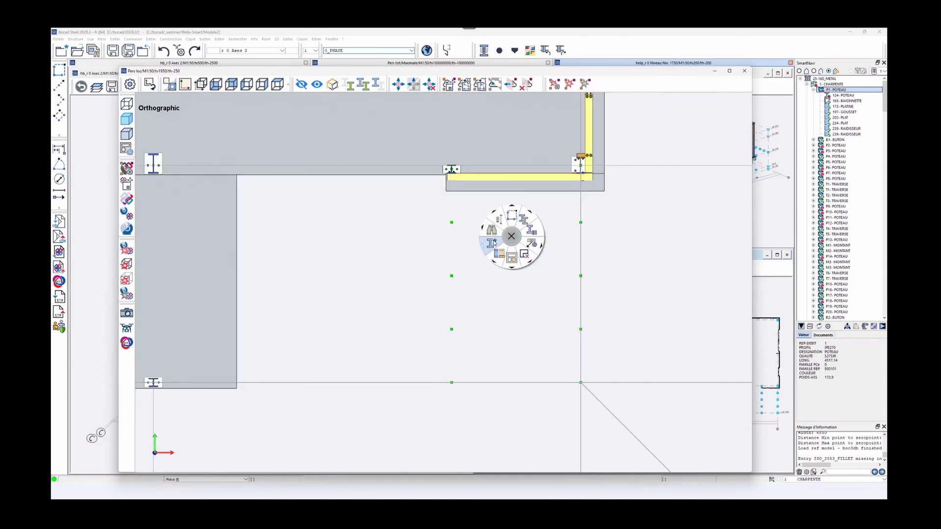
left_click(508, 195)
right_click(497, 211)
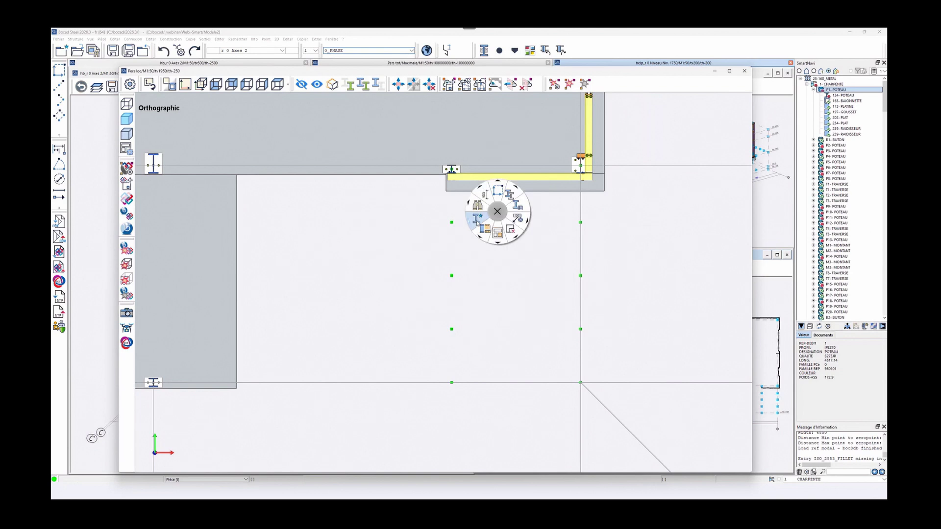
left_click(477, 222)
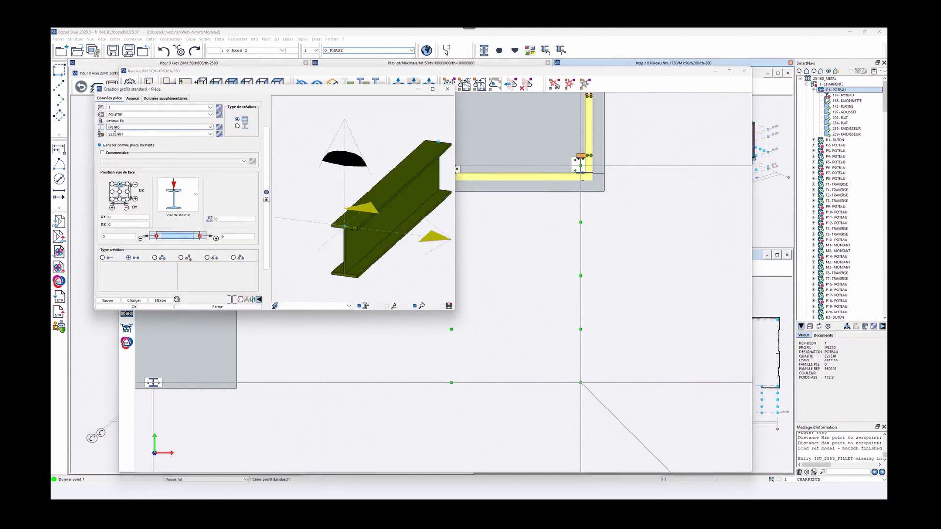
left_click(134, 307)
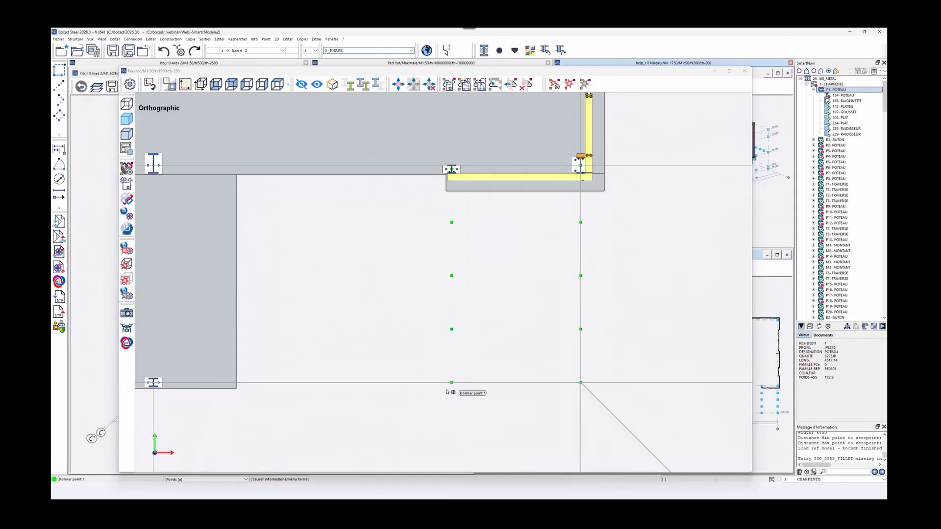
left_click(452, 385)
left_click(582, 386)
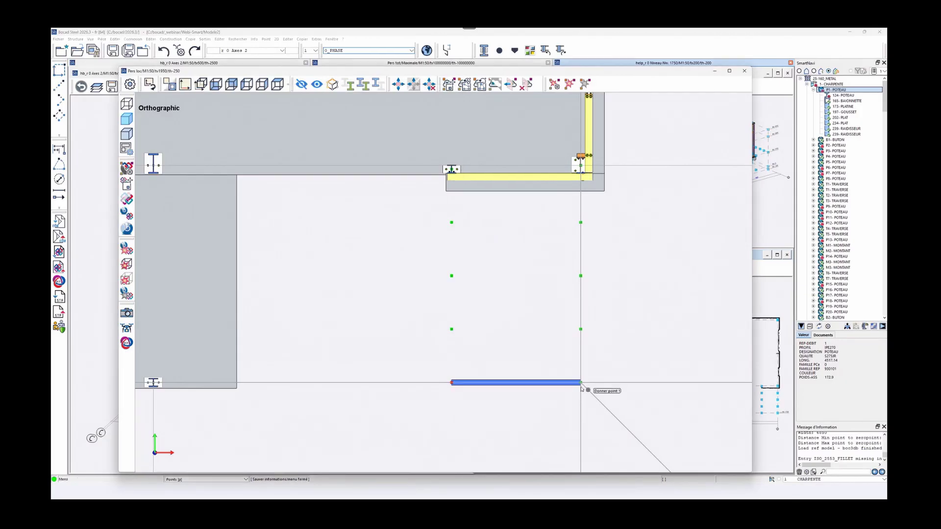
left_click(581, 387)
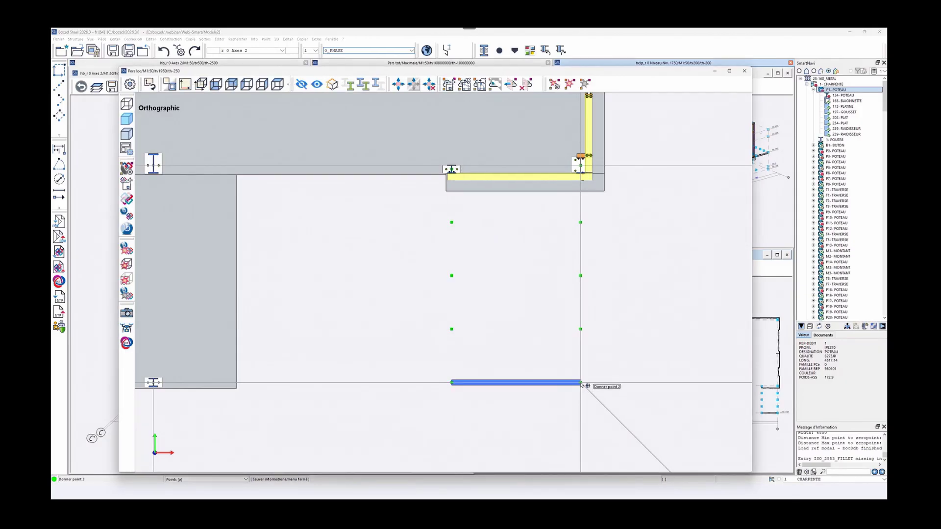
left_click(581, 166)
left_click(451, 383)
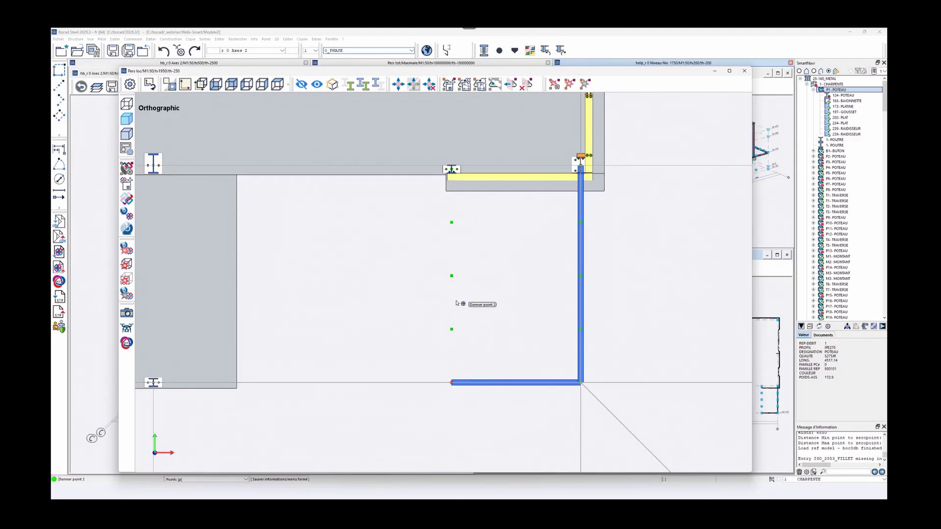
left_click(451, 170)
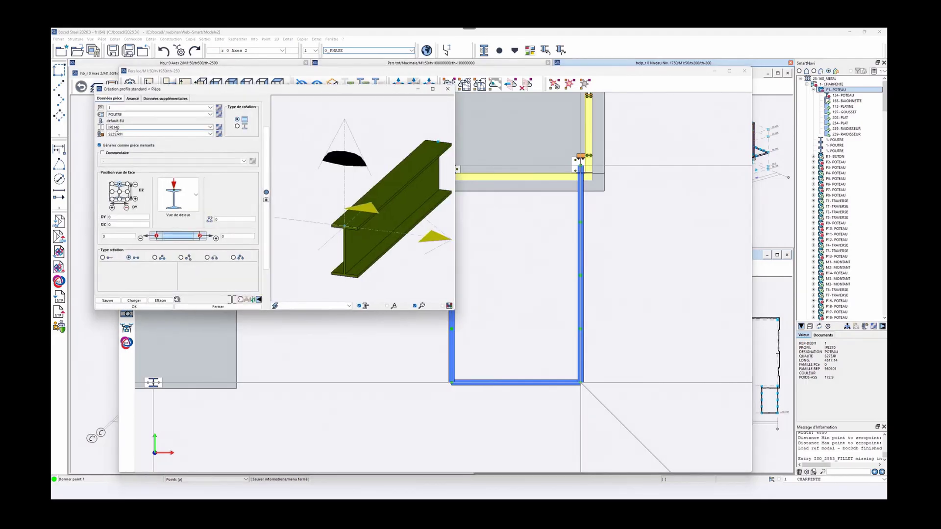
Set the beam profile to IPE120 and place three intermediate beams across the platform between the two side beams.
scroll(130, 127, "up", 1)
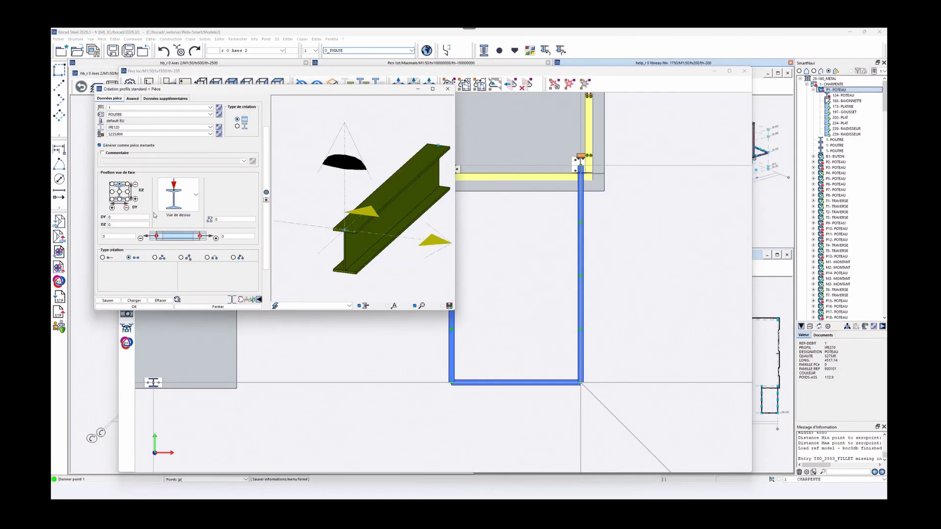
left_click(134, 306)
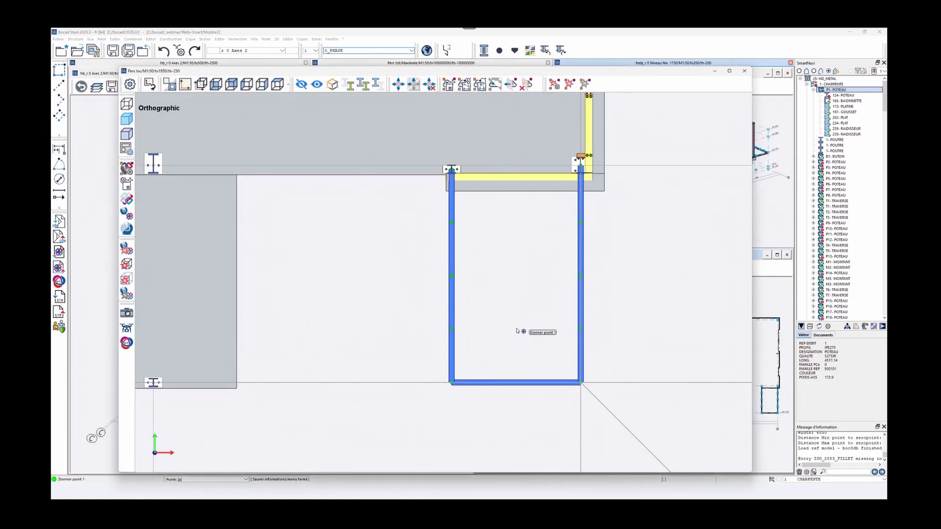
left_click(580, 329)
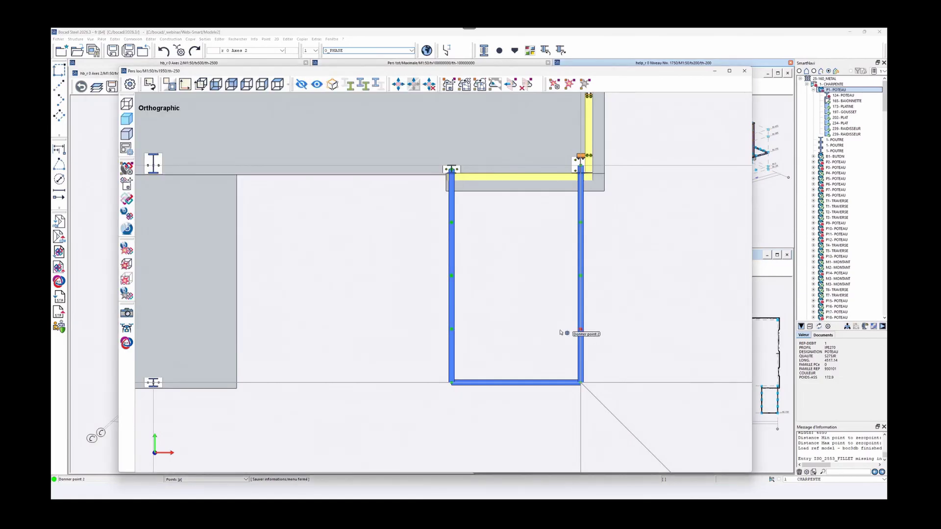
left_click(452, 329)
left_click(451, 276)
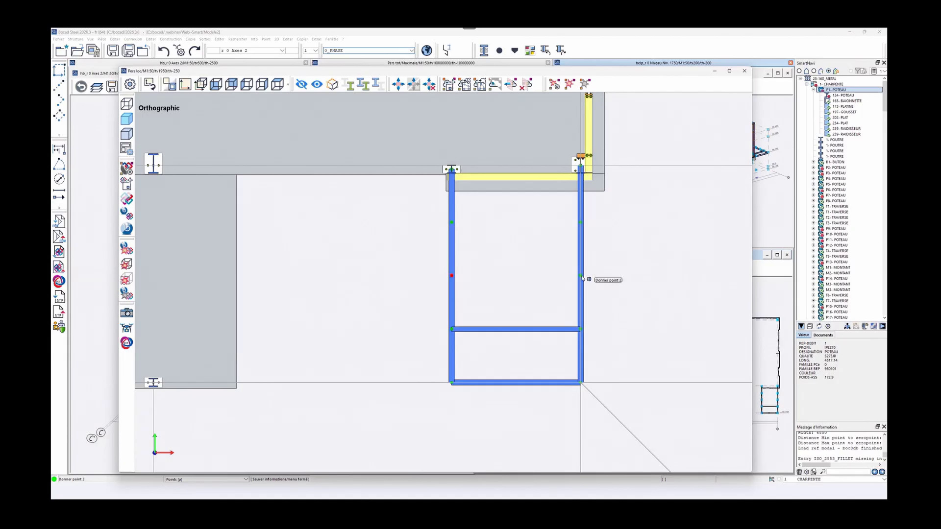
left_click(581, 277)
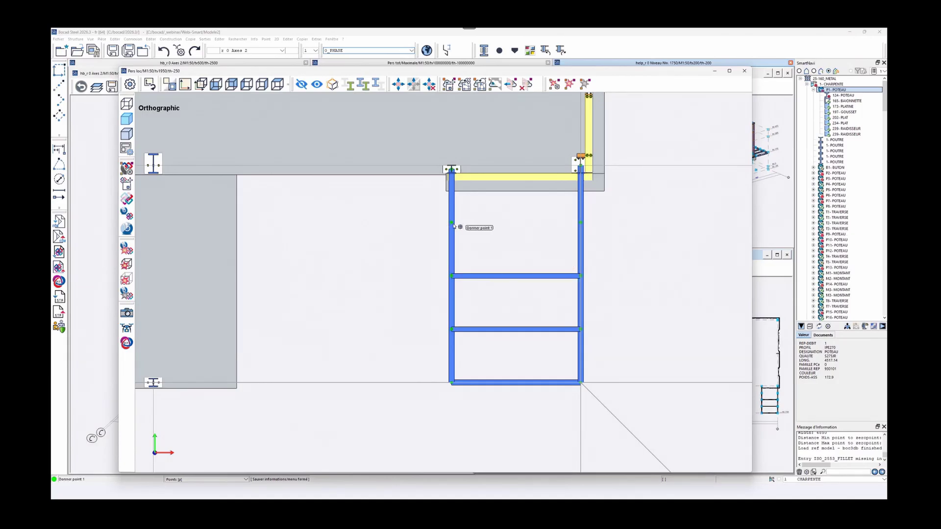
left_click(453, 225)
left_click(581, 223)
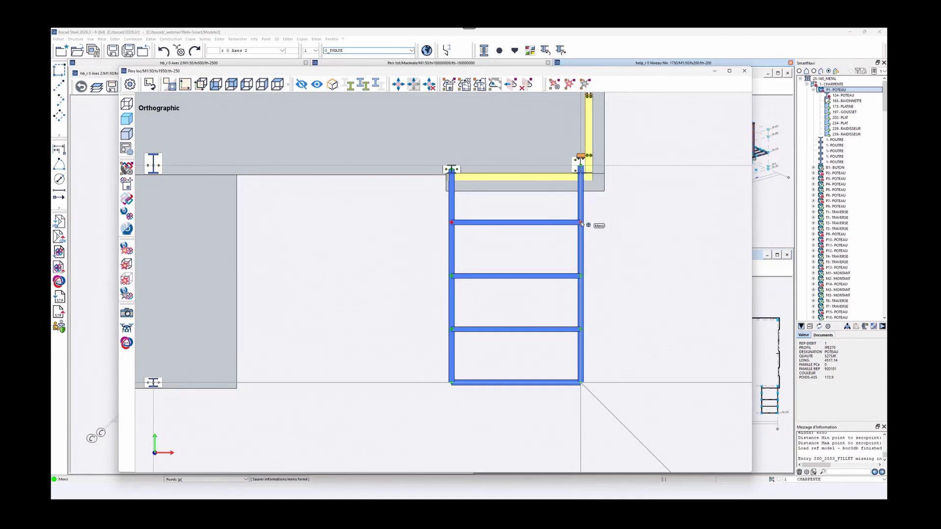
Return from orthographic to perspective display and bring the new platform frame into close 3D view.
middle_click_drag(464, 267, 421, 226)
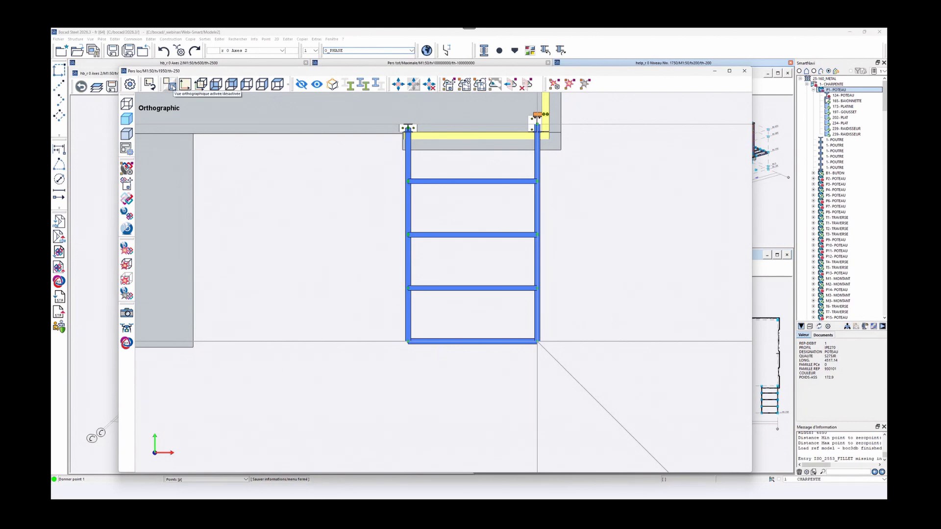
left_click(173, 87)
middle_click_drag(502, 315, 507, 232)
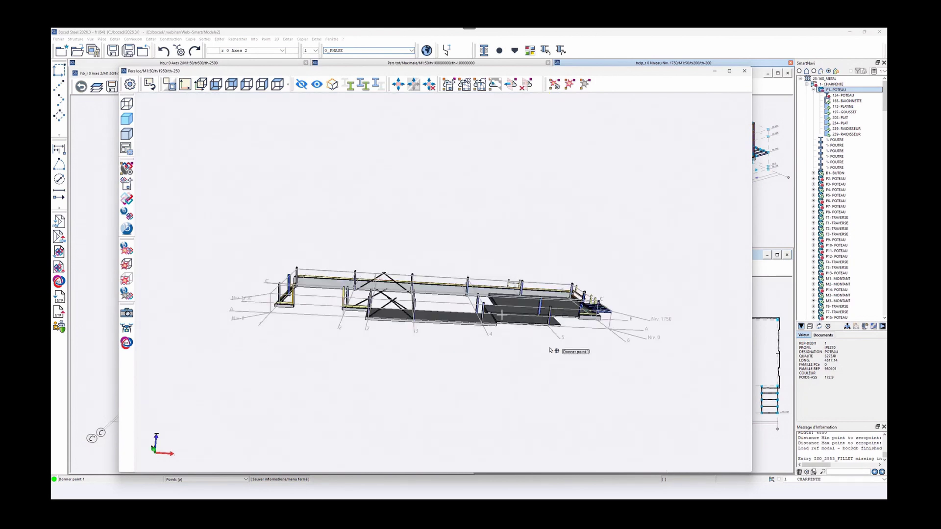
middle_click_drag(550, 348, 415, 347)
scroll(562, 346, "up", 3)
scroll(562, 346, "up", 5)
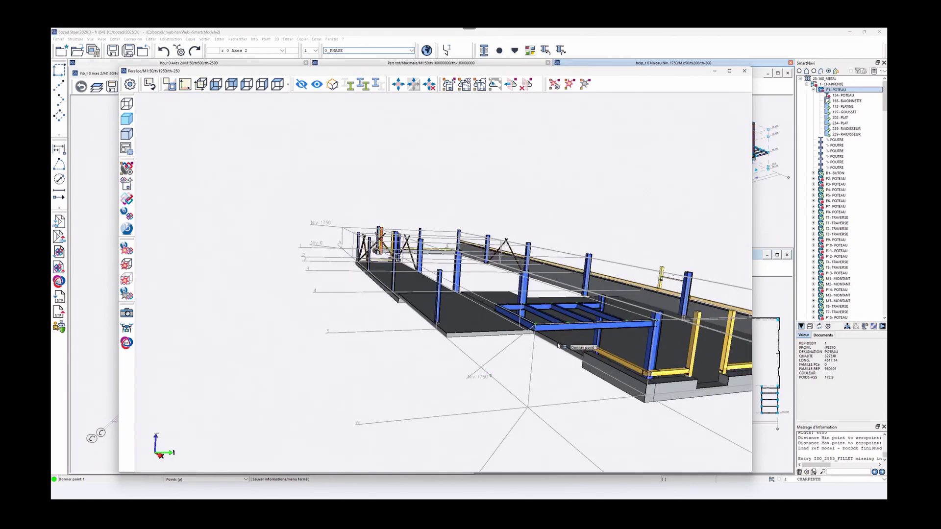
Set the profile to HEA140 and model a column from the ground point up to the platform's outer corner nearer axis 5.
right_click(535, 322)
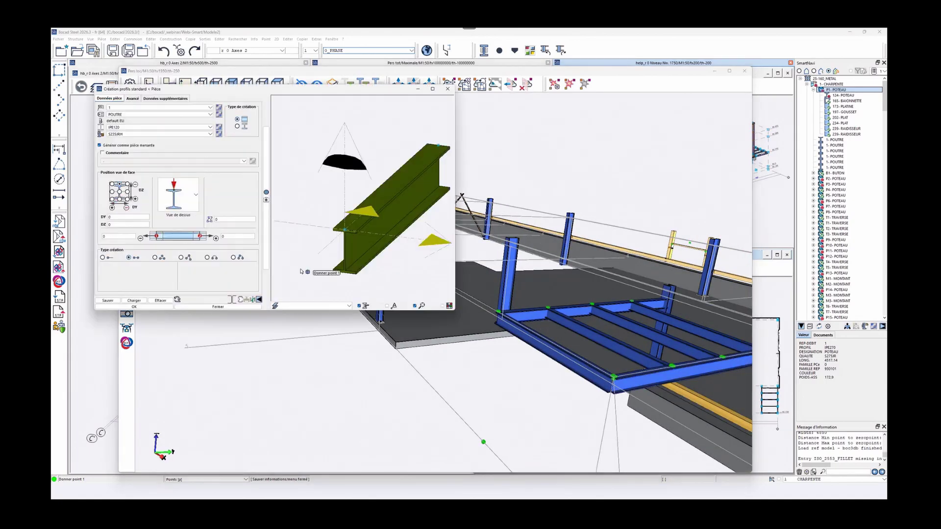
left_click_drag(126, 127, 95, 130)
key("Return")
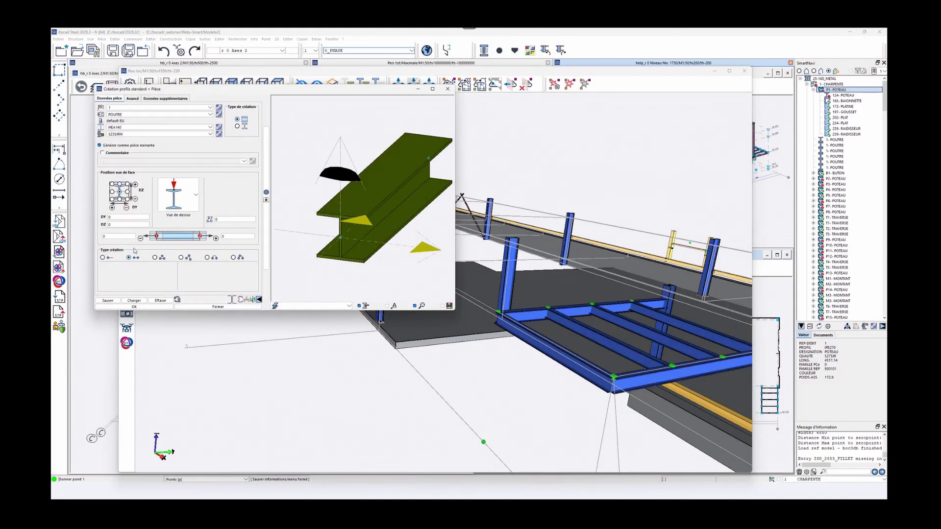
left_click(134, 307)
left_click(484, 443)
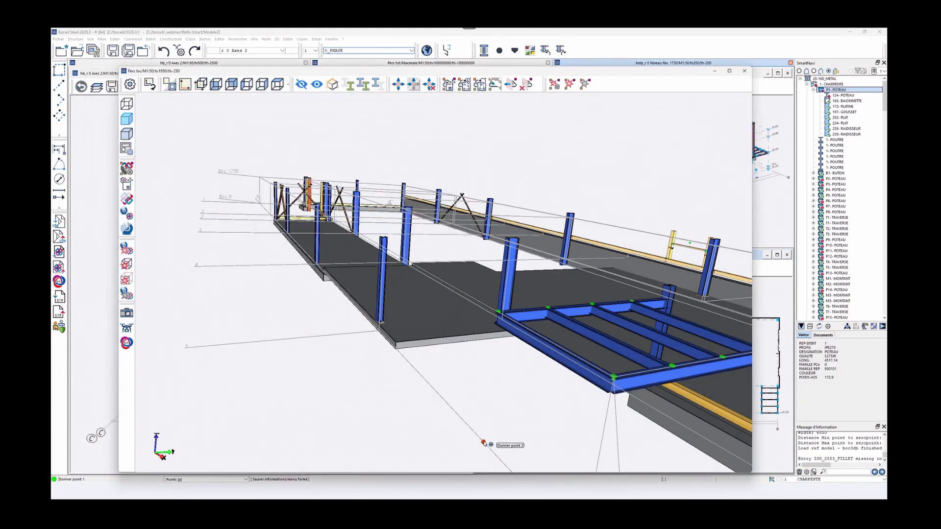
left_click(498, 313)
Model a second HEA140 column from the ground axis intersection up to the platform's other outer corner.
middle_click_drag(548, 354, 504, 326)
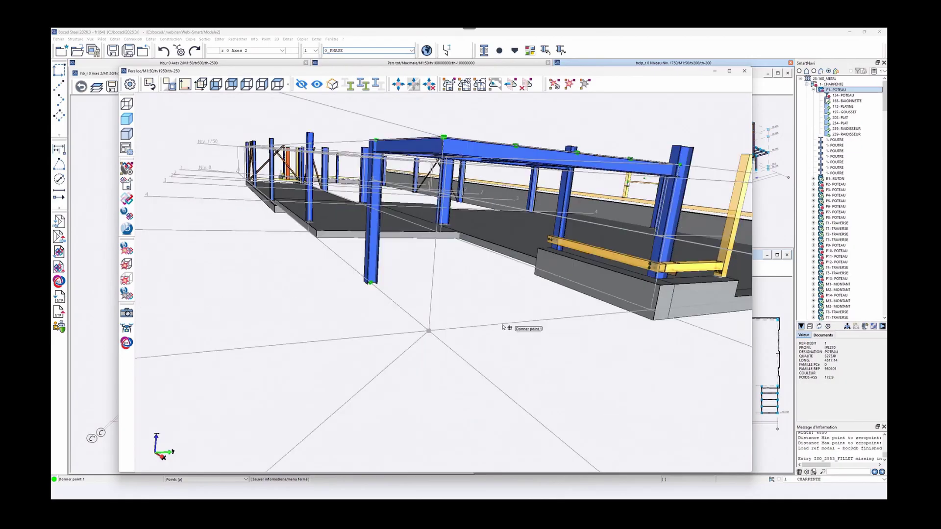
left_click(429, 330)
middle_click_drag(434, 271, 436, 296)
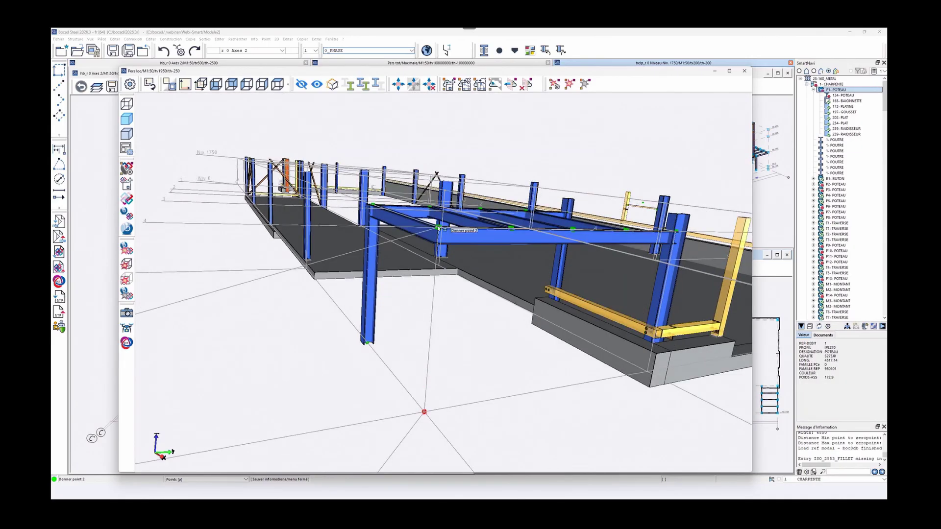
left_click(443, 227)
Apply the AVV101 beam-to-beam joint macro with the platform's side beam as main part and two intermediate beams as supported parts.
middle_click_drag(446, 262, 474, 305)
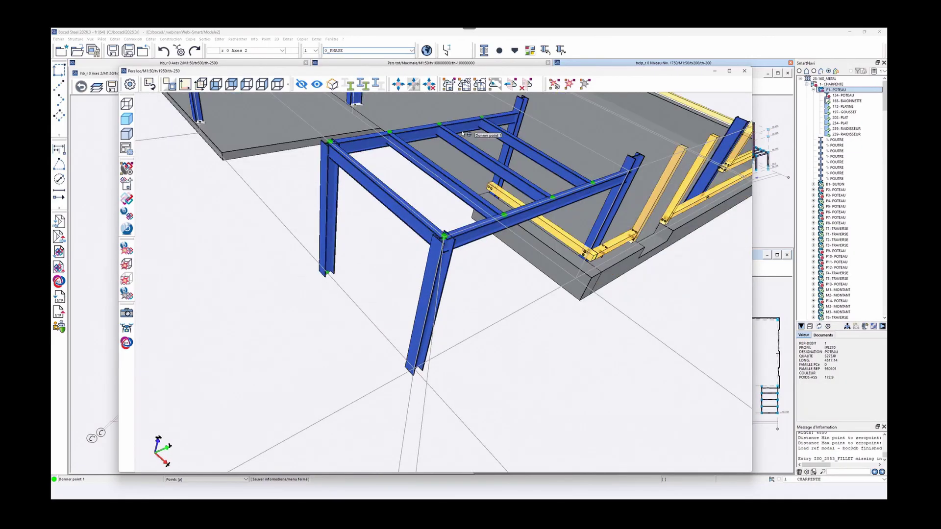
middle_click_drag(408, 188, 450, 197)
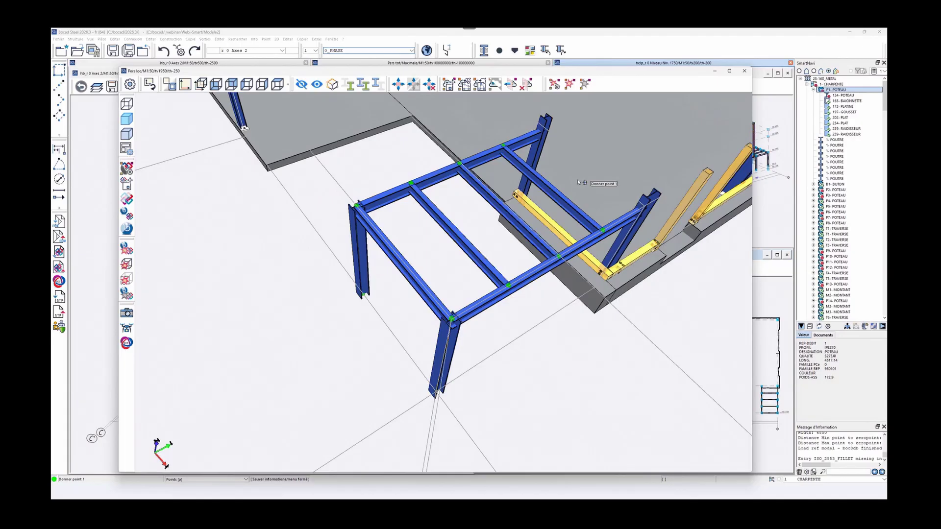
right_click(515, 169)
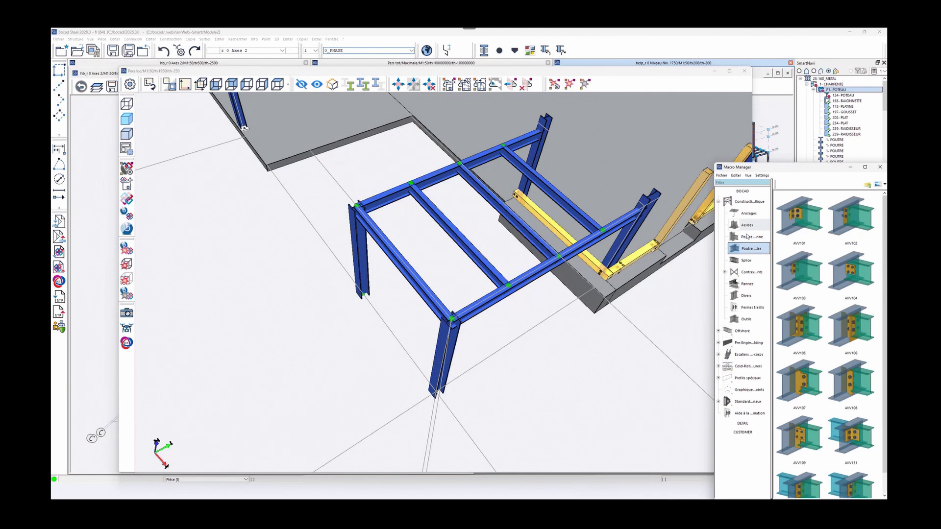
double_click(799, 217)
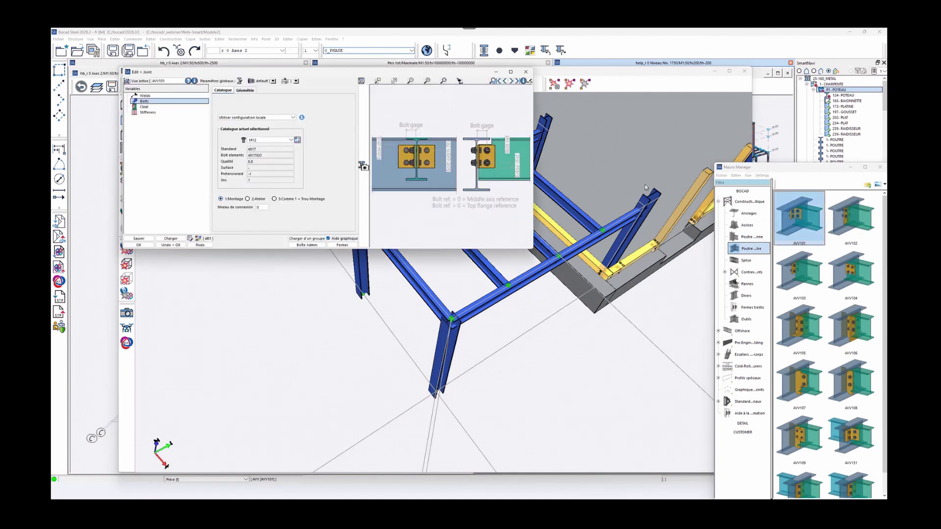
left_click(138, 244)
left_click(393, 196)
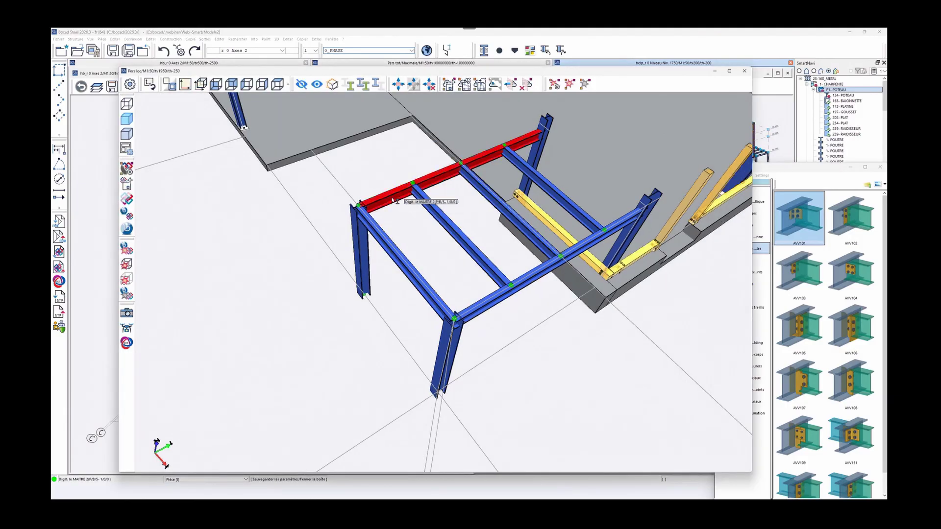
left_click(422, 204)
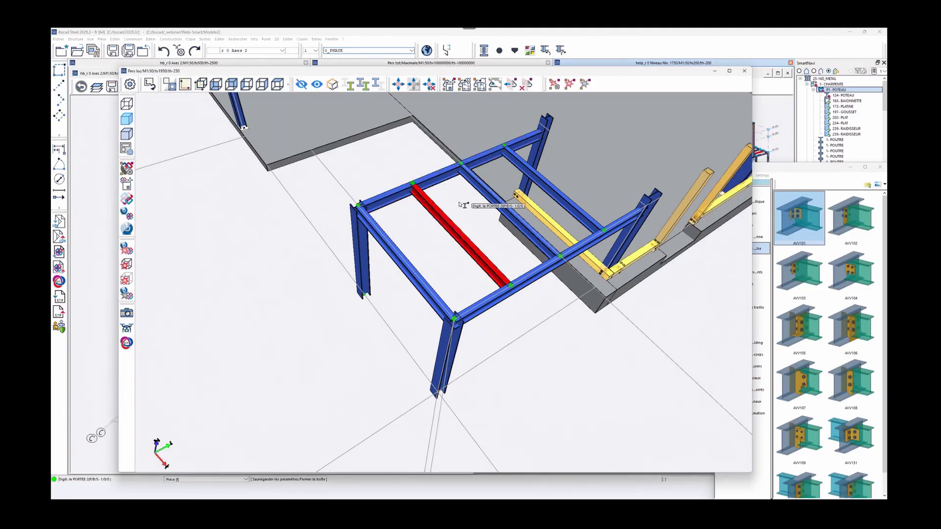
left_click(479, 188)
left_click(431, 232)
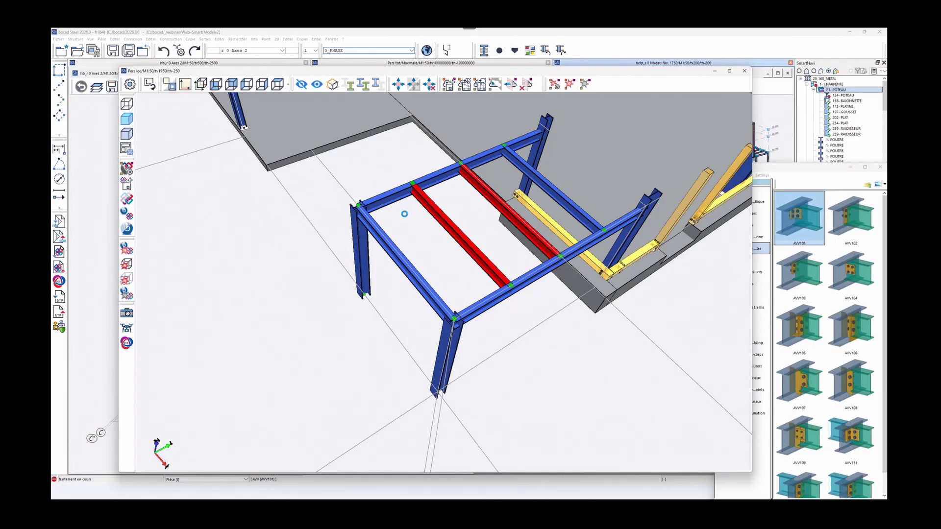
Apply the AVV202 endplate joint macro with the platform's first outer column as main part and the front beam as supported part.
scroll(415, 196, "up", 2)
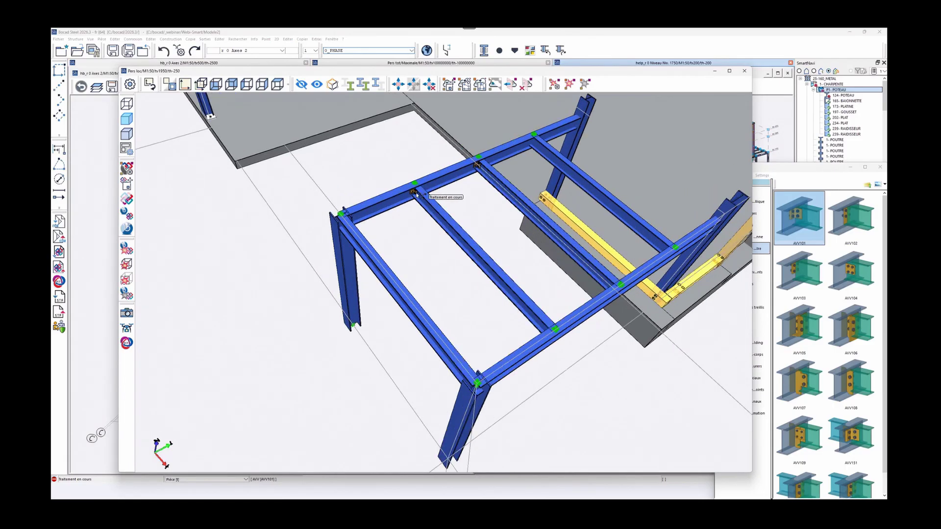
scroll(416, 196, "up", 6)
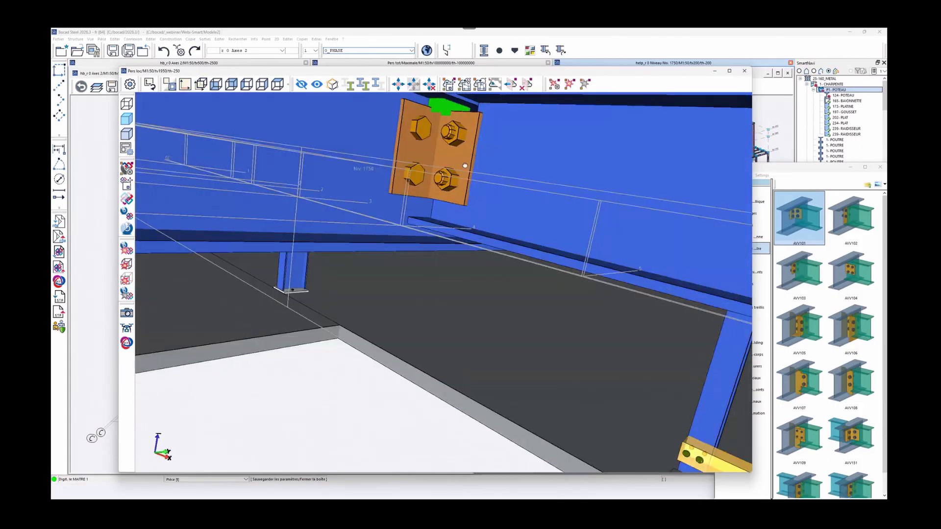
scroll(465, 165, "down", 8)
scroll(463, 172, "up", 3)
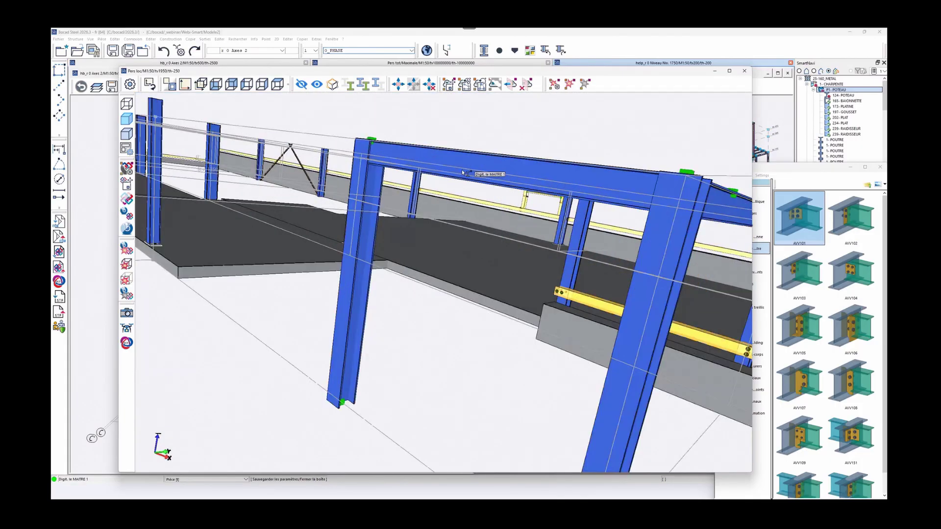
scroll(463, 172, "up", 1)
left_click(791, 171)
left_click(749, 240)
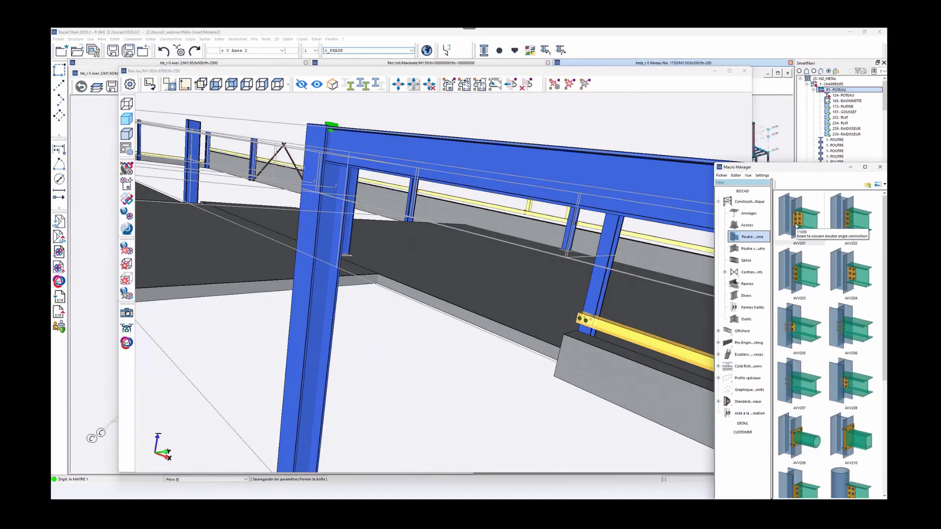
double_click(847, 226)
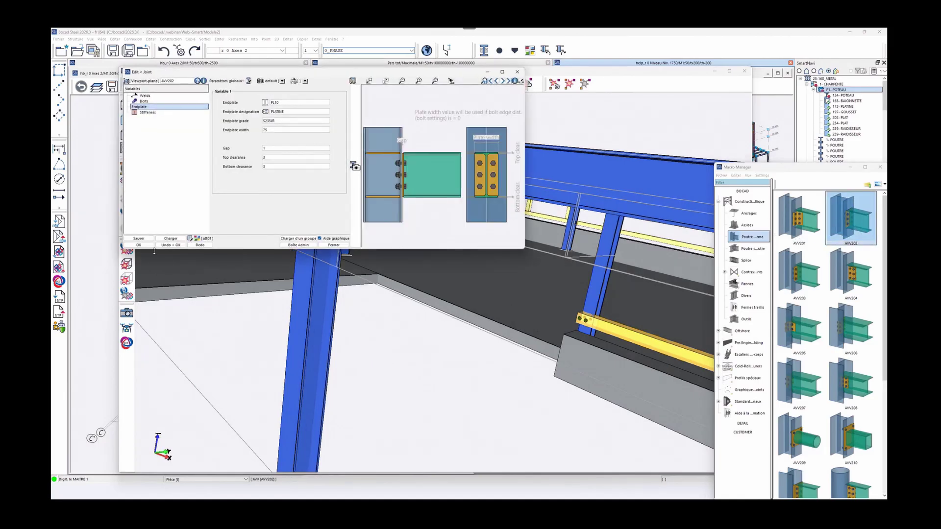
left_click(142, 243)
left_click(320, 259)
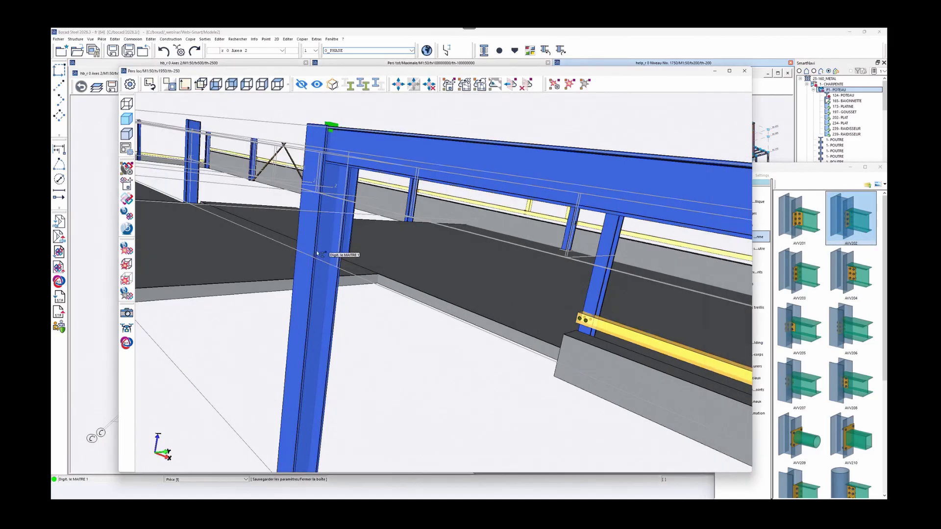
left_click(324, 245)
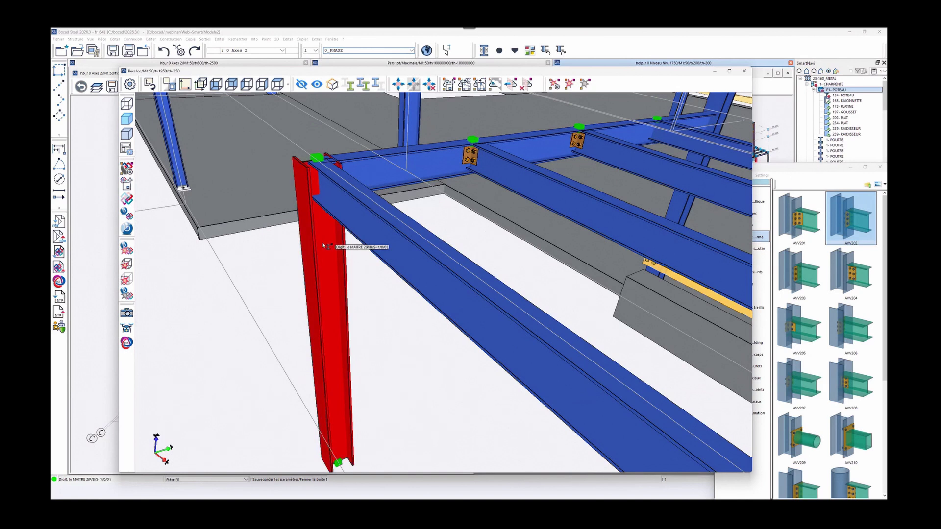
left_click(373, 238)
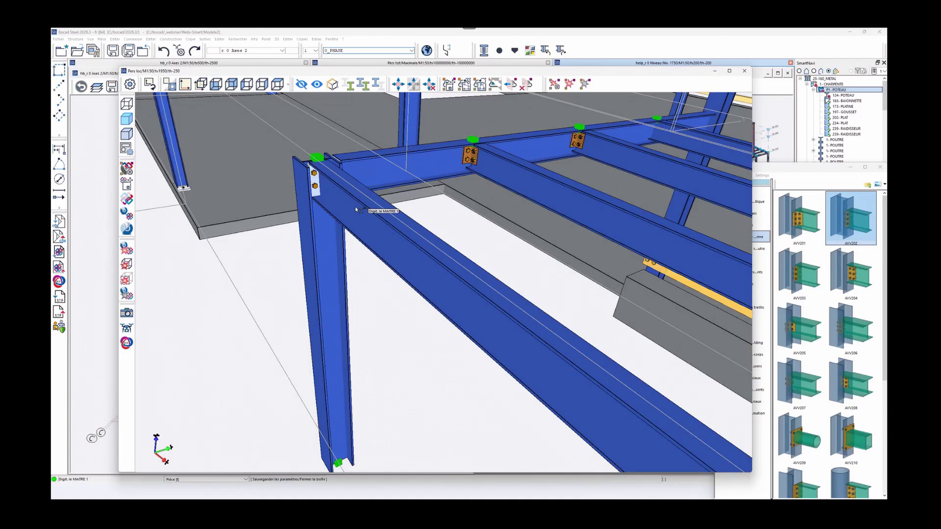
Apply the same AVV202 joint to the second outer column, connecting the two platform beams that meet at its top.
scroll(448, 287, "down", 3)
middle_click_drag(450, 289, 398, 213)
scroll(402, 232, "down", 2)
left_click(404, 200)
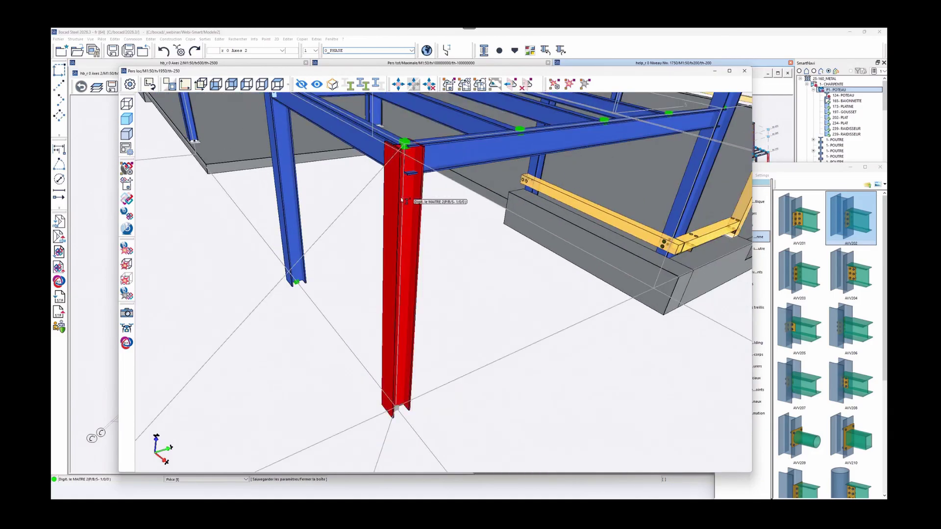
left_click(370, 152)
left_click(452, 166)
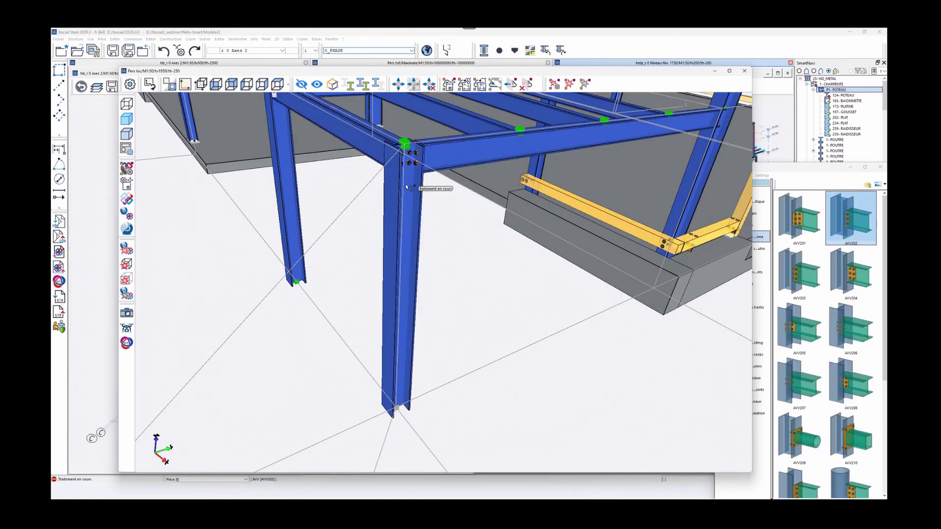
middle_click_drag(405, 186, 383, 228)
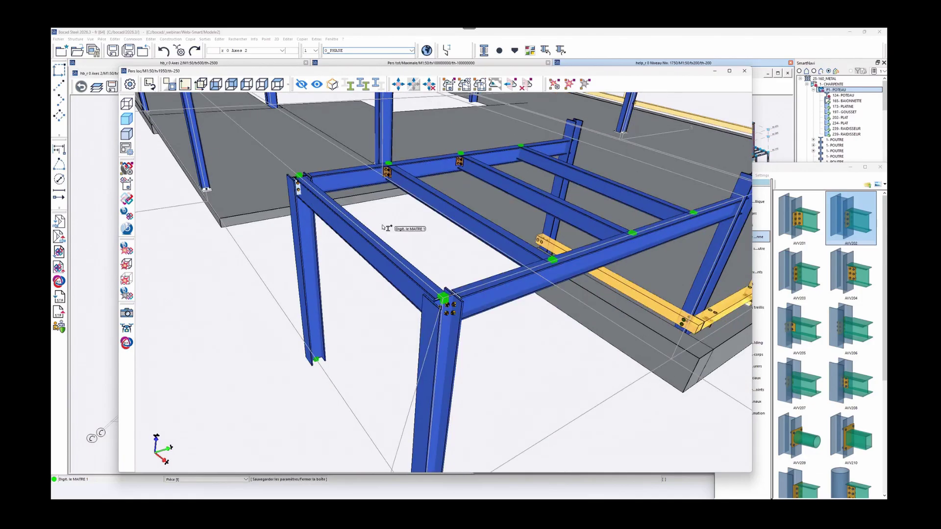
scroll(461, 251, "down", 4)
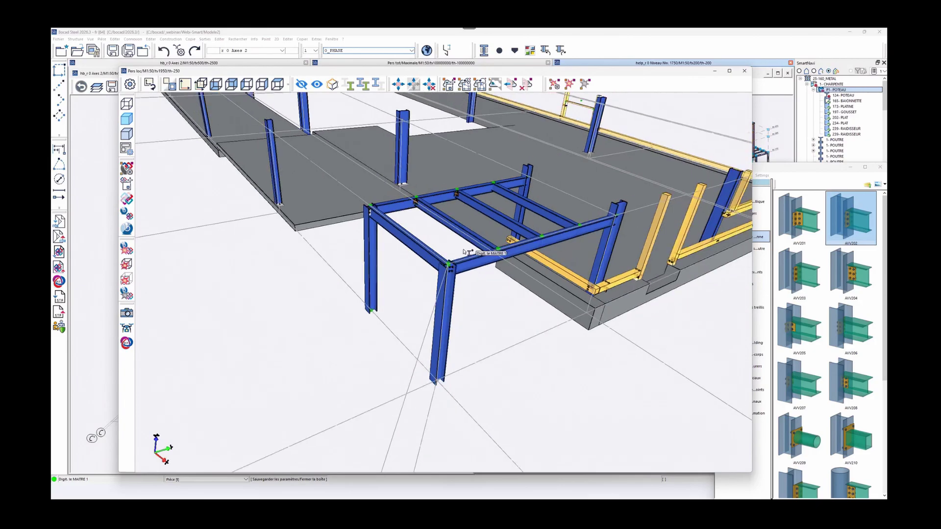
scroll(464, 252, "down", 1)
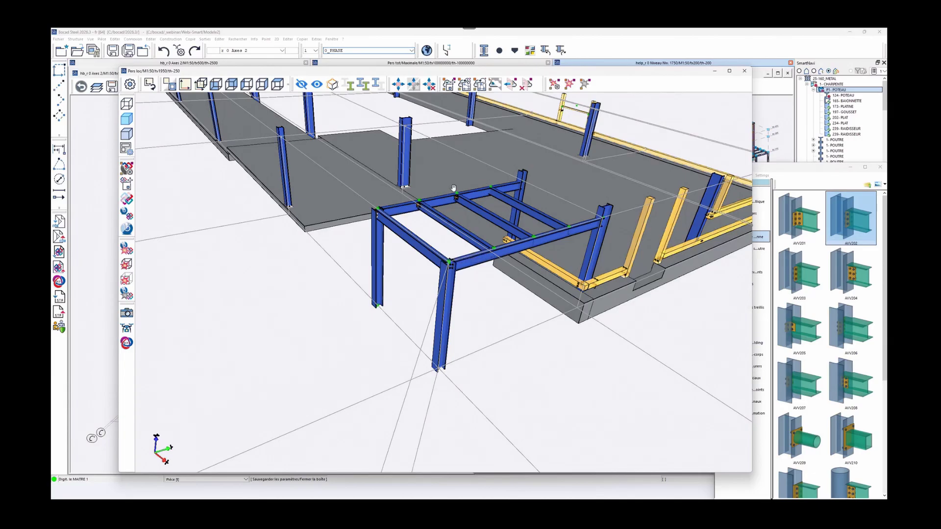
middle_click_drag(454, 189, 442, 190)
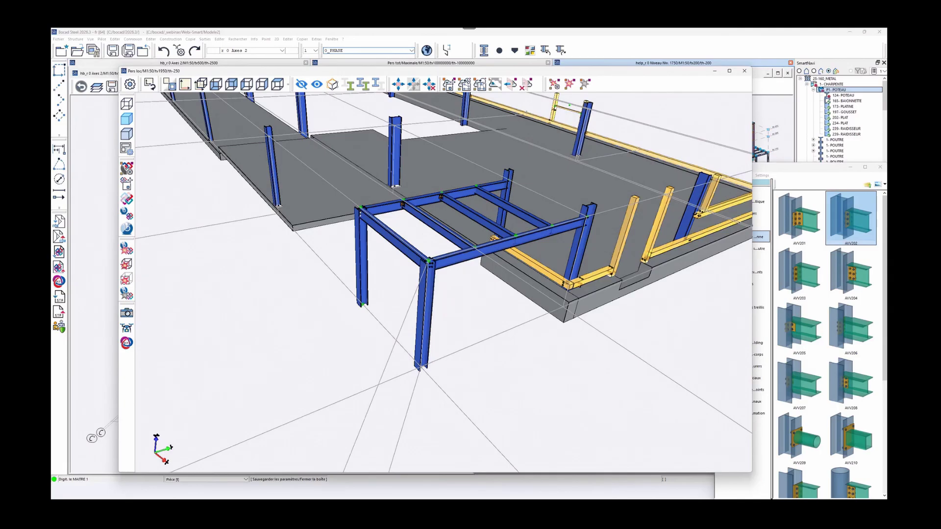
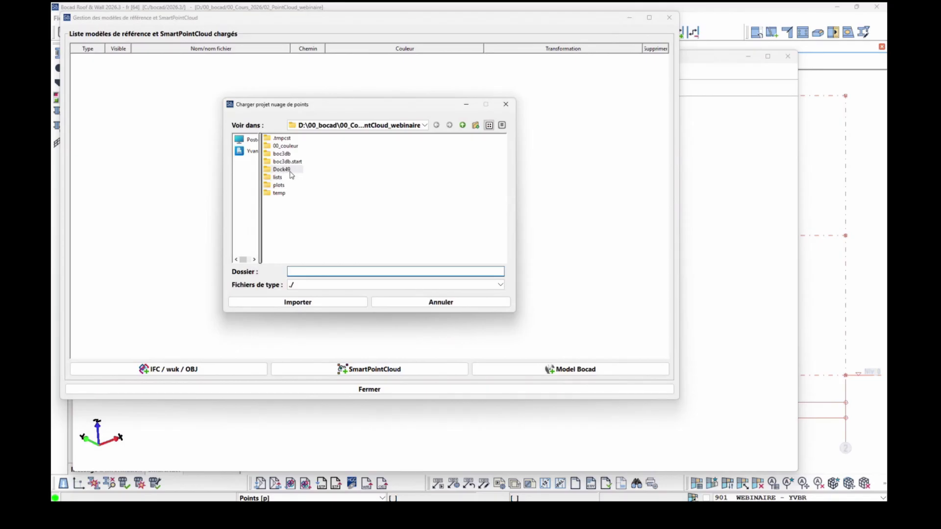
Import the Dock49 project folder as a SmartPointCloud and close the reference model manager.
left_click(281, 170)
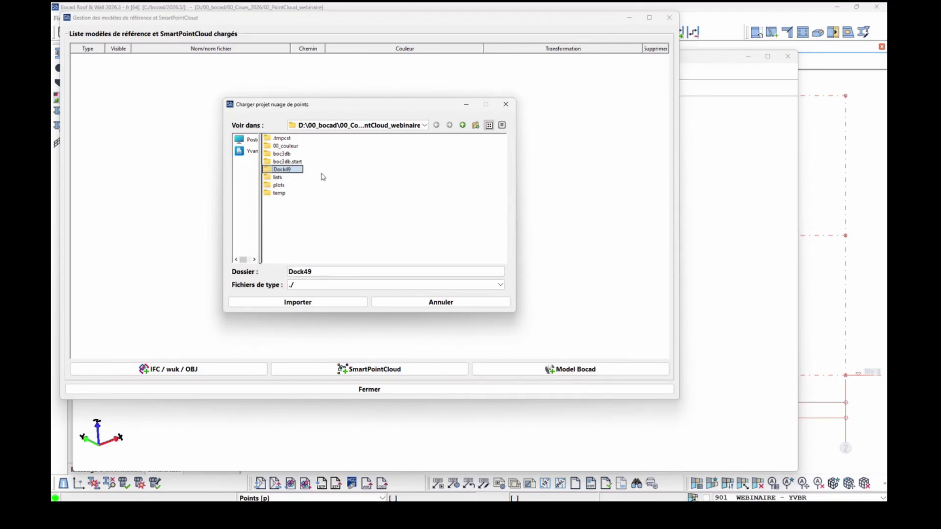
left_click(299, 303)
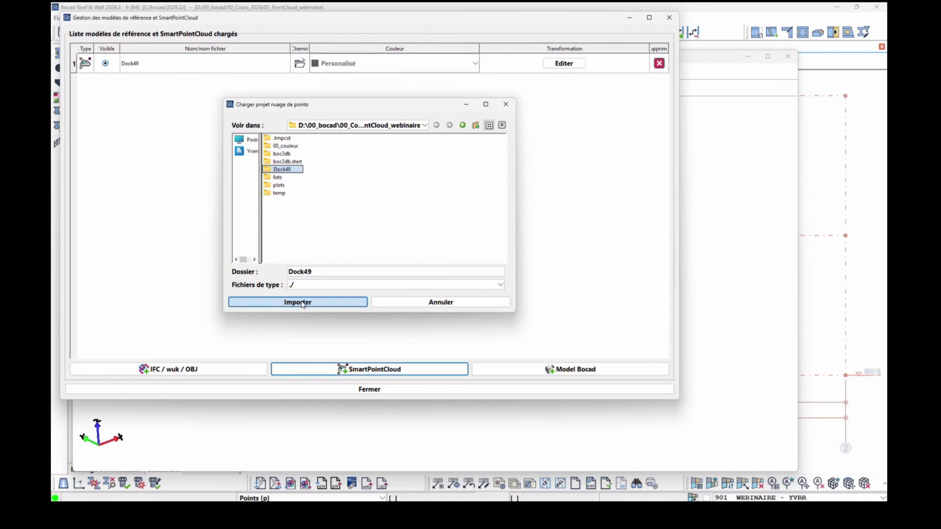
left_click(357, 390)
Examine the imported point cloud's facades and street in 3D, close up and against the axis grid.
scroll(399, 349, "up", 6)
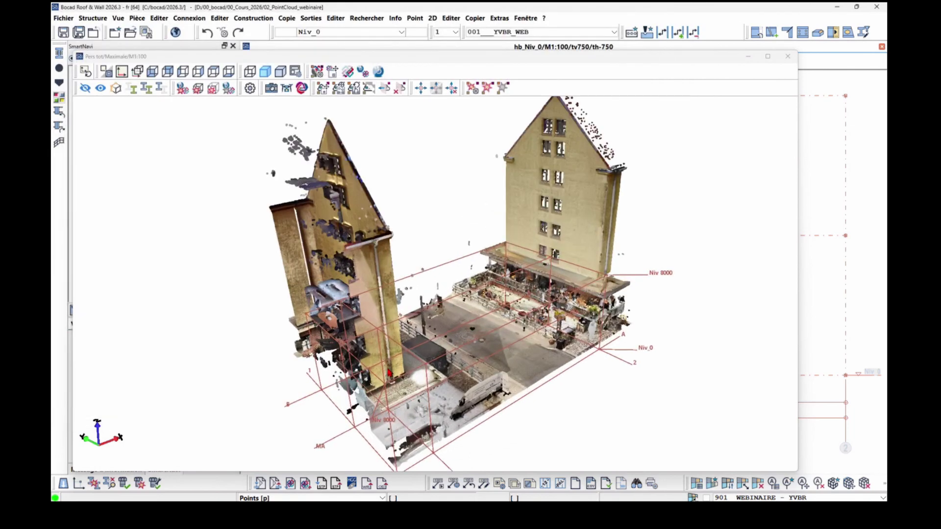
scroll(399, 348, "up", 2)
middle_click_drag(399, 348, 397, 288)
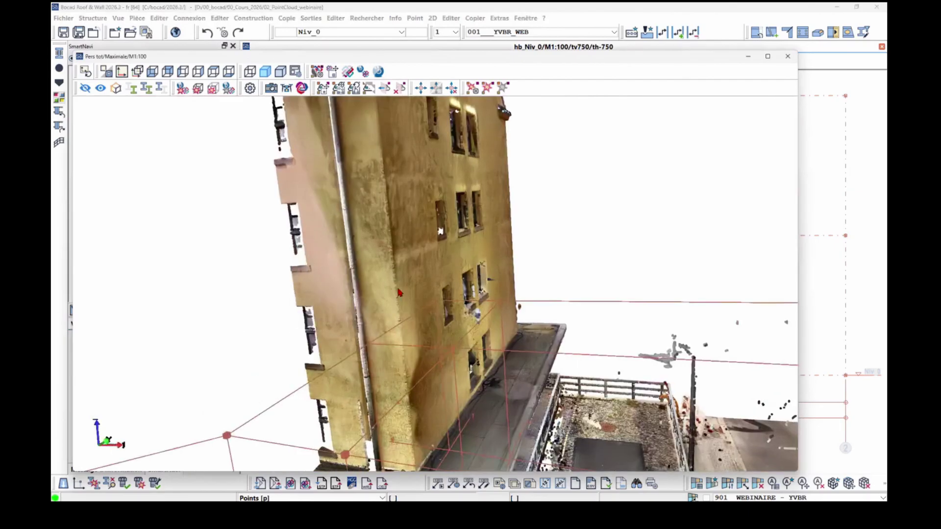
scroll(425, 288, "up", 3)
scroll(425, 288, "down", 3)
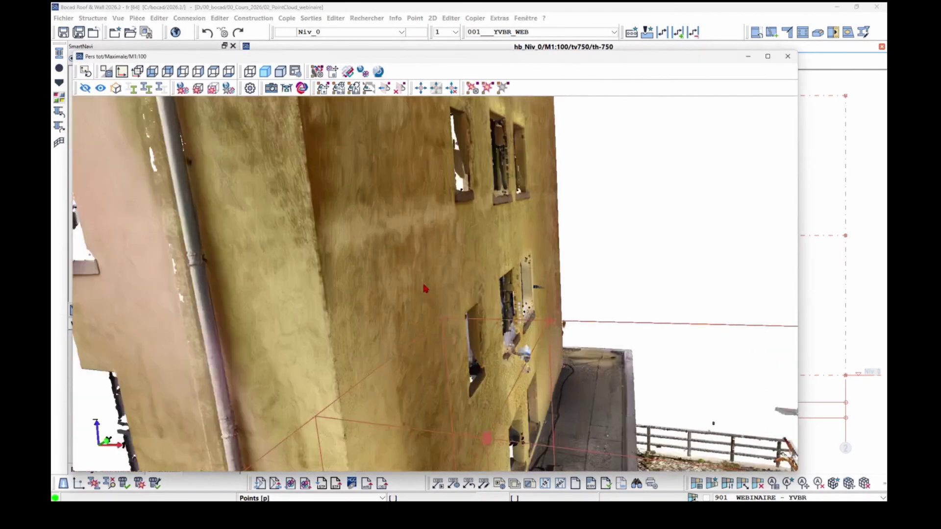
middle_click_drag(424, 288, 511, 347)
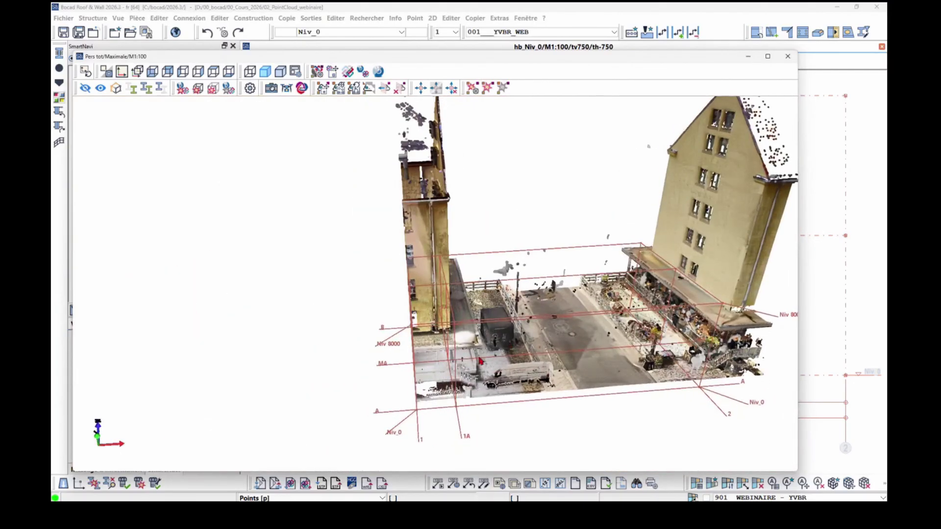
scroll(481, 361, "up", 1)
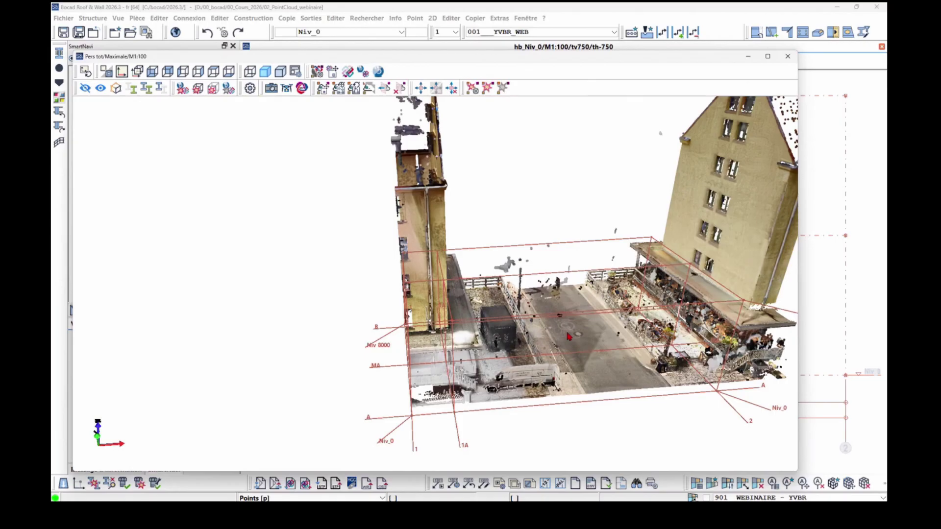
Displace the Dock49 point cloud by its own offset values, Y -2994.52 and Z -1933.2, and apply the transformation.
left_click(318, 72)
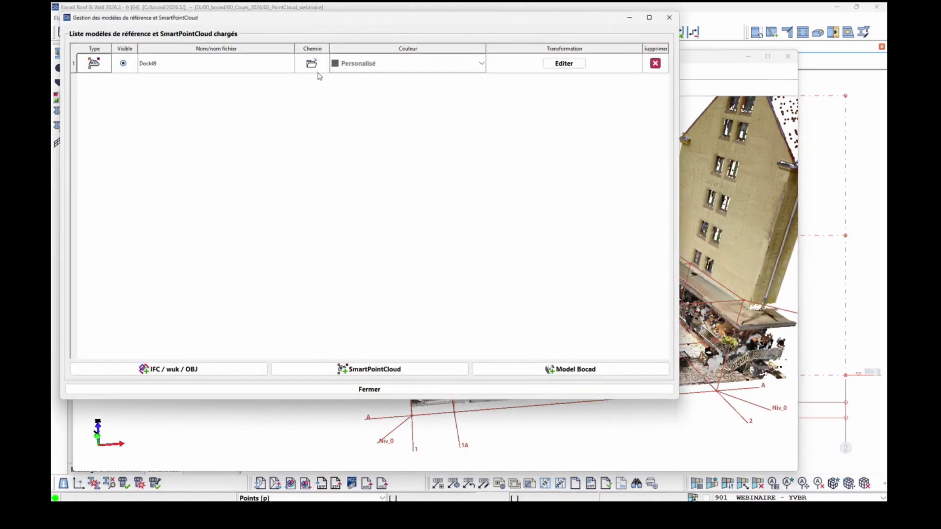
left_click(578, 68)
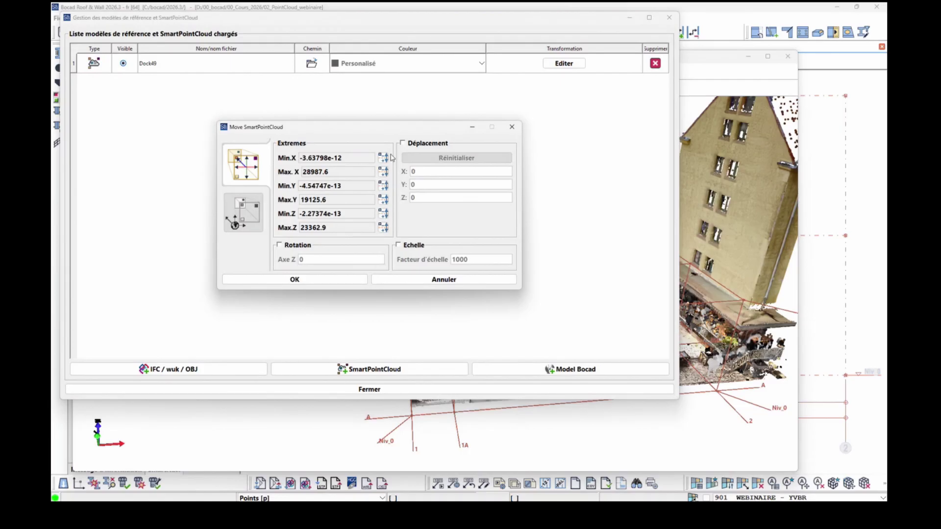
left_click(247, 213)
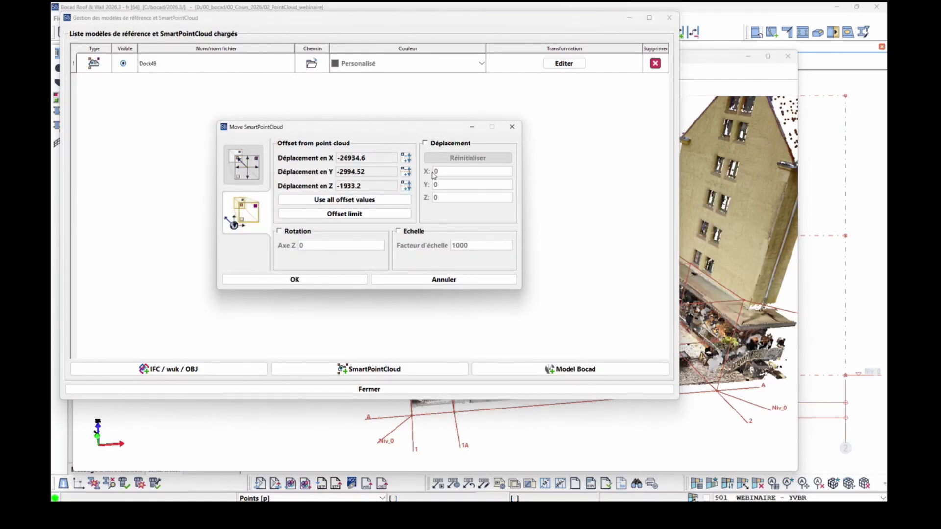
left_click(425, 143)
left_click(406, 172)
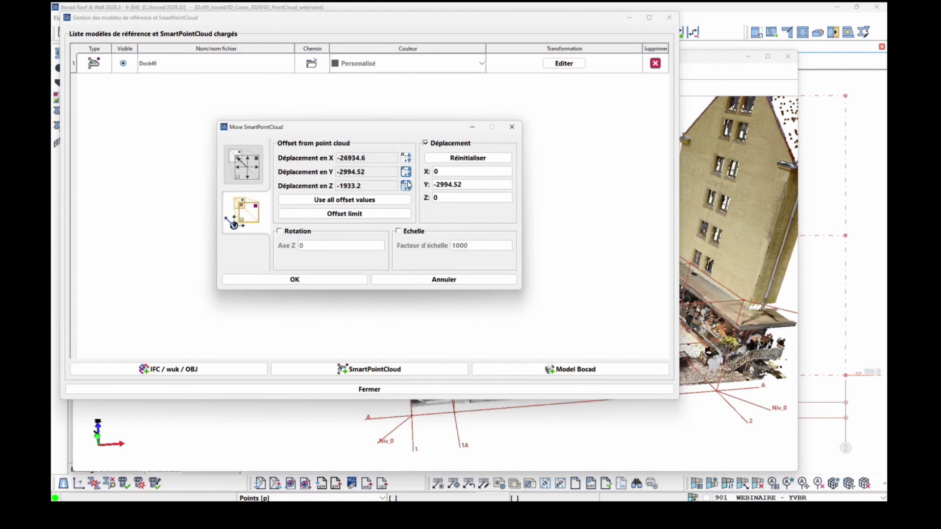
left_click(405, 186)
left_click(345, 284)
left_click(391, 390)
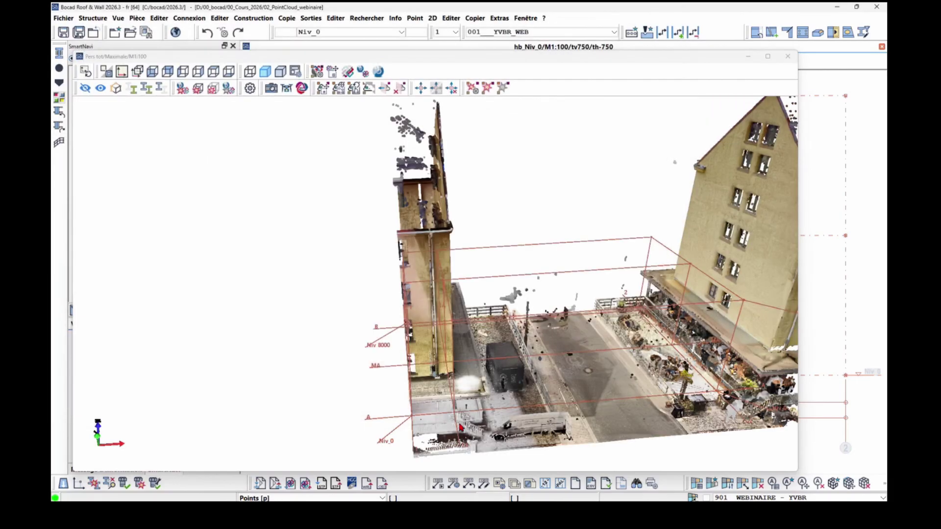
Examine the coloured street point cloud in the overall perspective, including the white building's entrance and the terrace opposite.
scroll(461, 427, "up", 3)
middle_click_drag(452, 403, 469, 415)
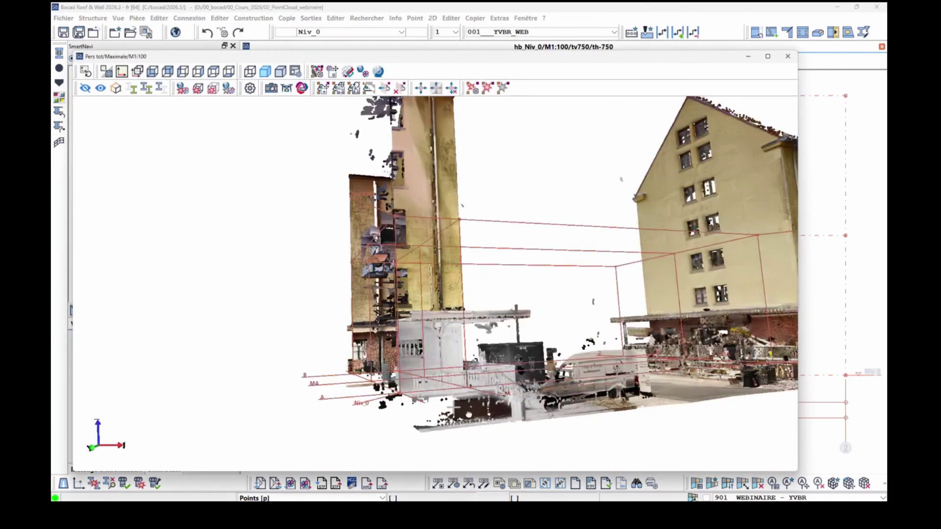
scroll(469, 415, "up", 6)
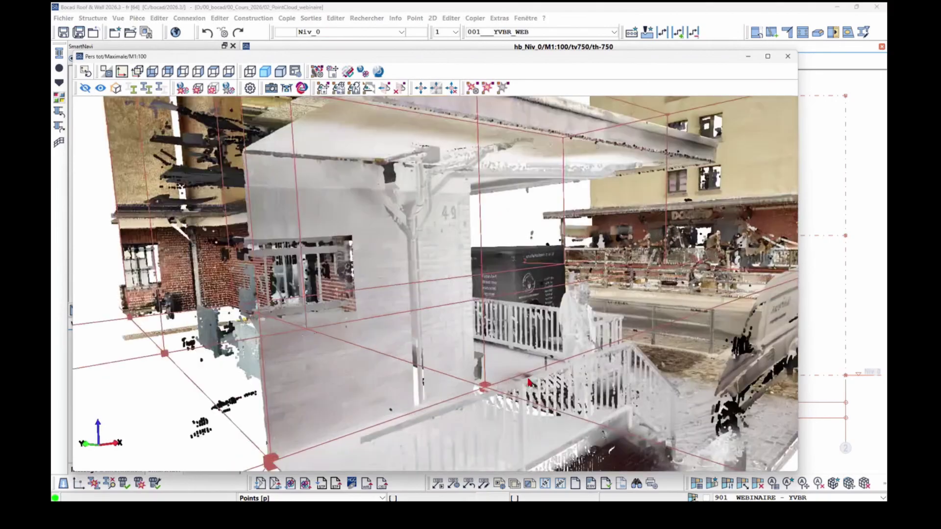
middle_click_drag(544, 386, 555, 365)
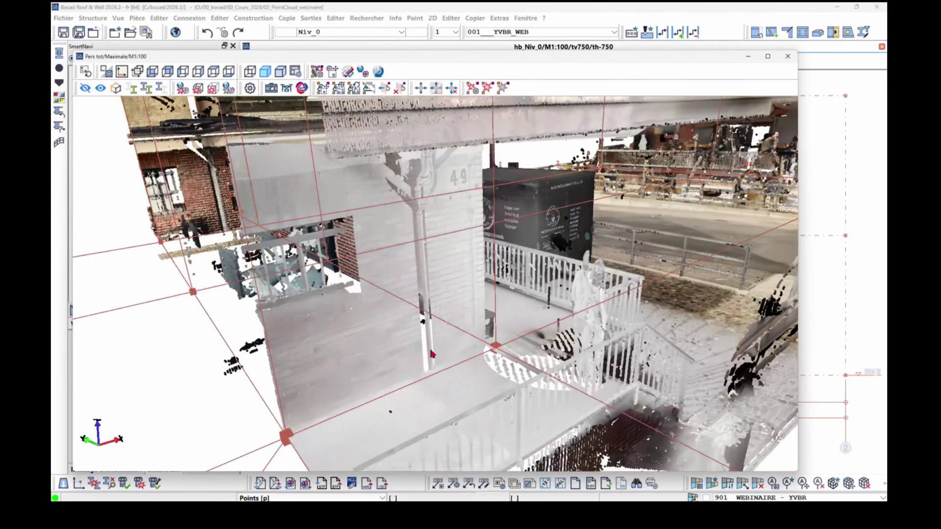
scroll(410, 295, "down", 5)
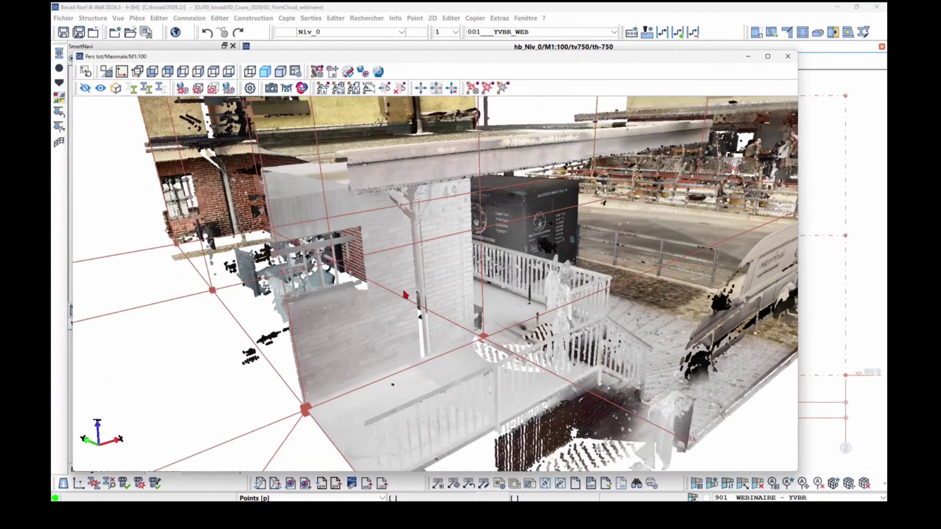
middle_click_drag(409, 296, 267, 358)
middle_click_drag(504, 266, 533, 260)
scroll(533, 259, "up", 6)
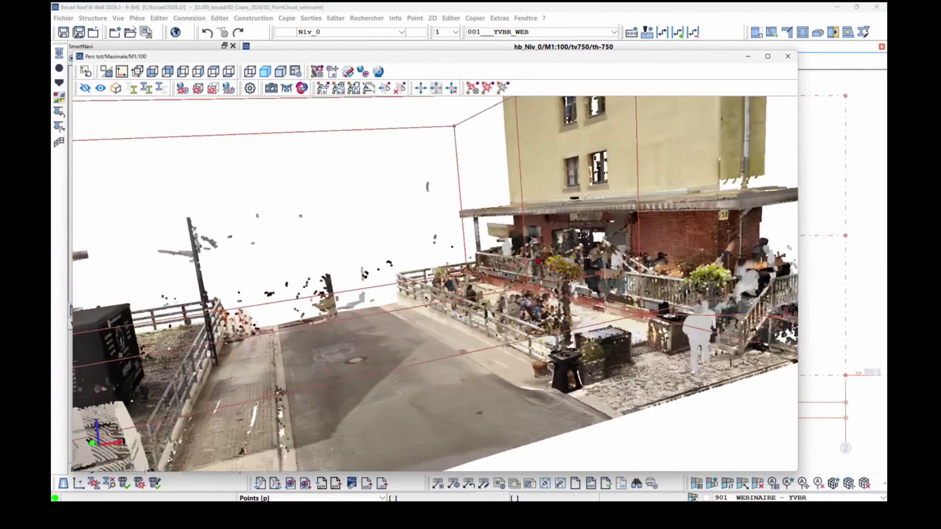
scroll(534, 259, "down", 1)
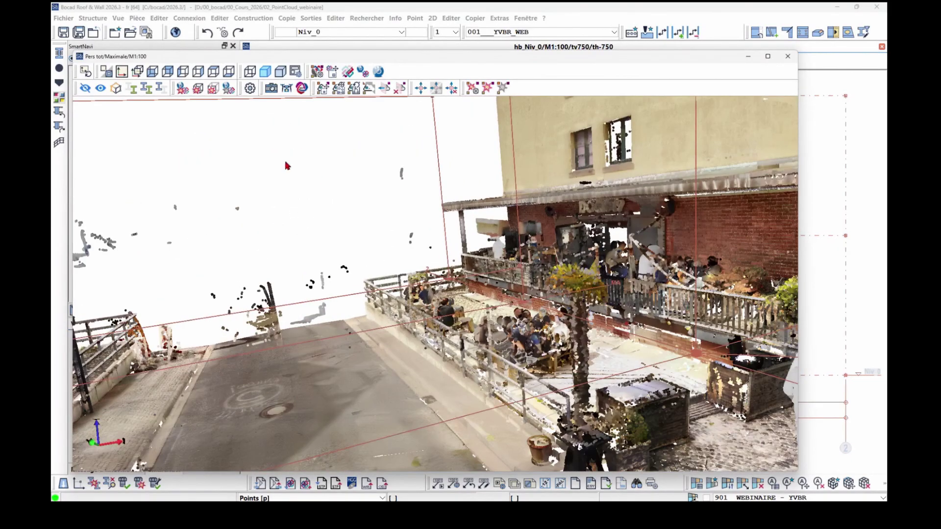
In the SmartView settings, choose the tightest point snap tolerance and reduce the point cloud's point size to near the minimum.
left_click(248, 92)
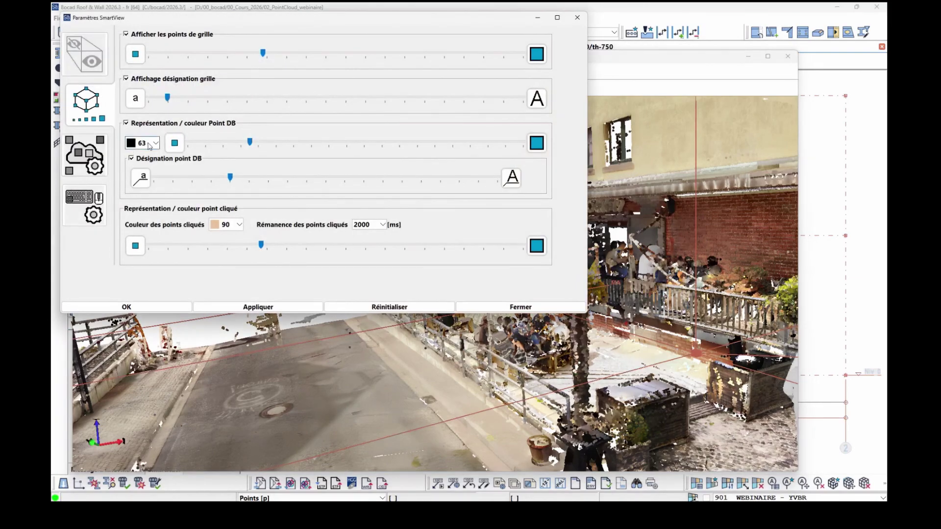
left_click(85, 156)
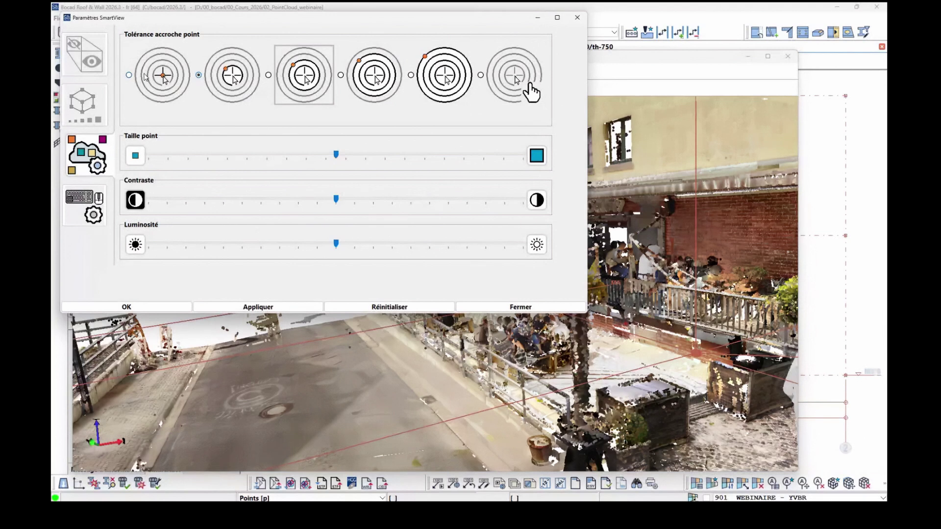
left_click(148, 79)
left_click_drag(336, 156, 192, 157)
scroll(659, 177, "up", 4)
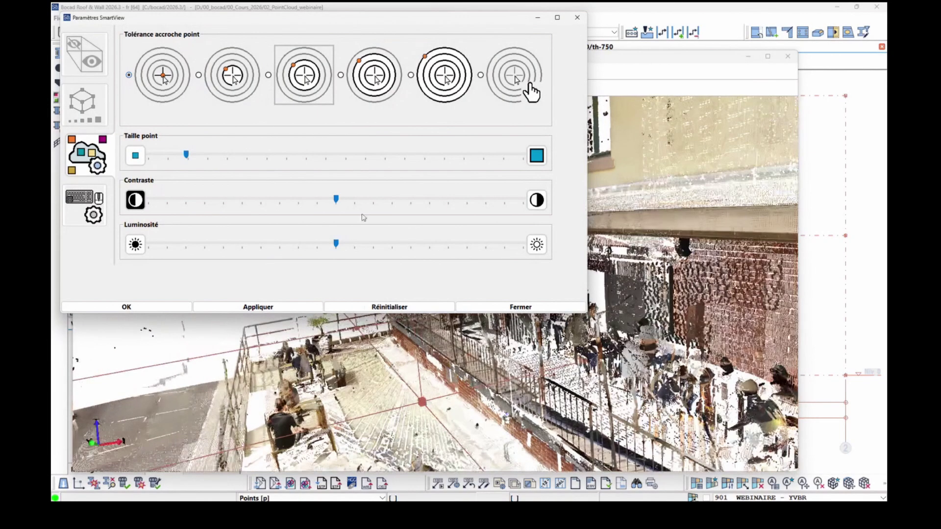
Lower the point cloud contrast slightly, check the mouse wheel zoom settings, and accept the SmartView settings.
left_click_drag(337, 202, 303, 209)
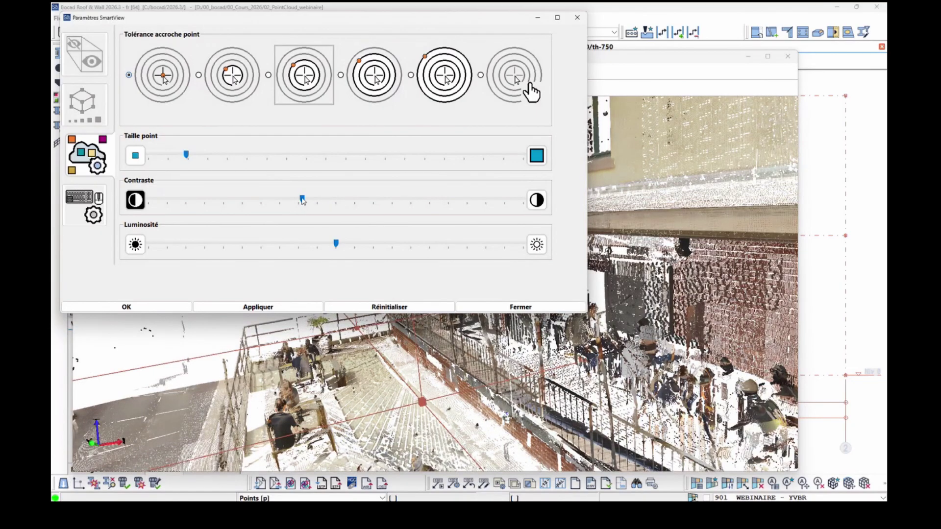
left_click(86, 207)
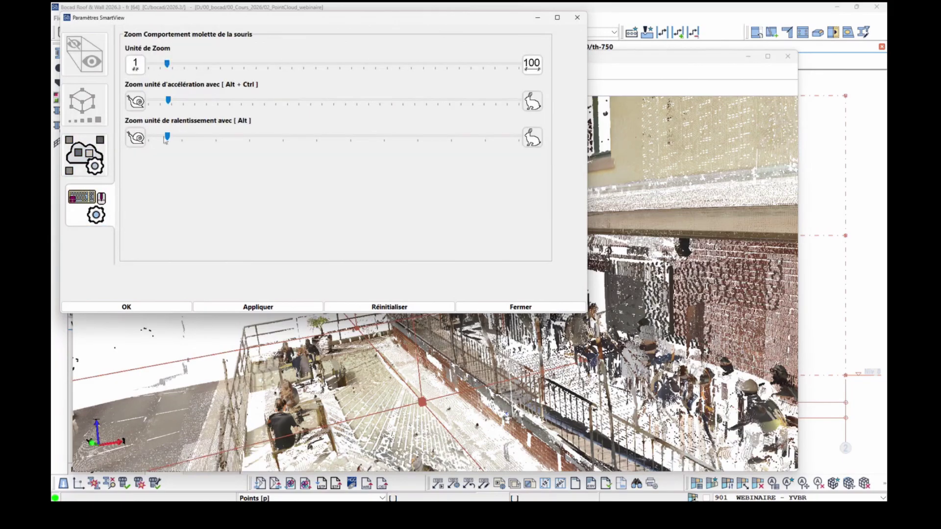
left_click(126, 307)
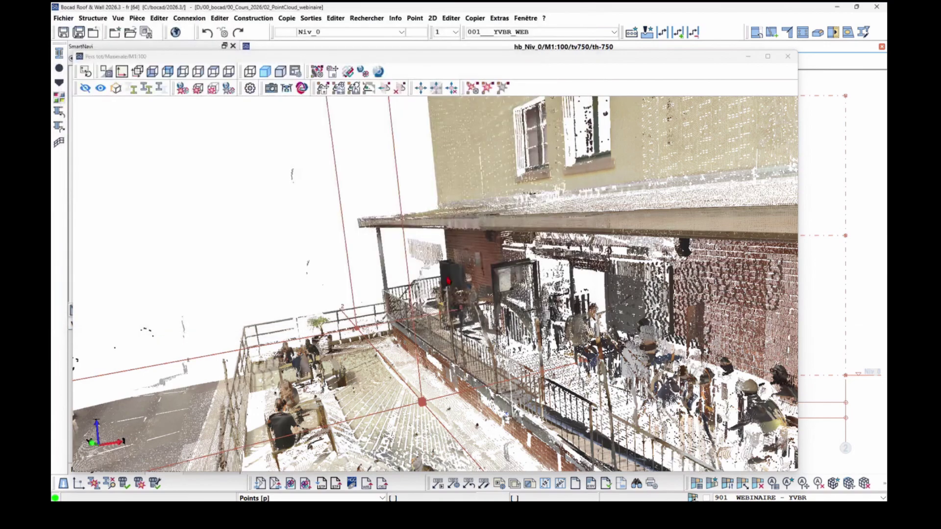
Examine the terrace and brick facade with the reduced point size, then view both buildings and the street together.
scroll(460, 295, "up", 4)
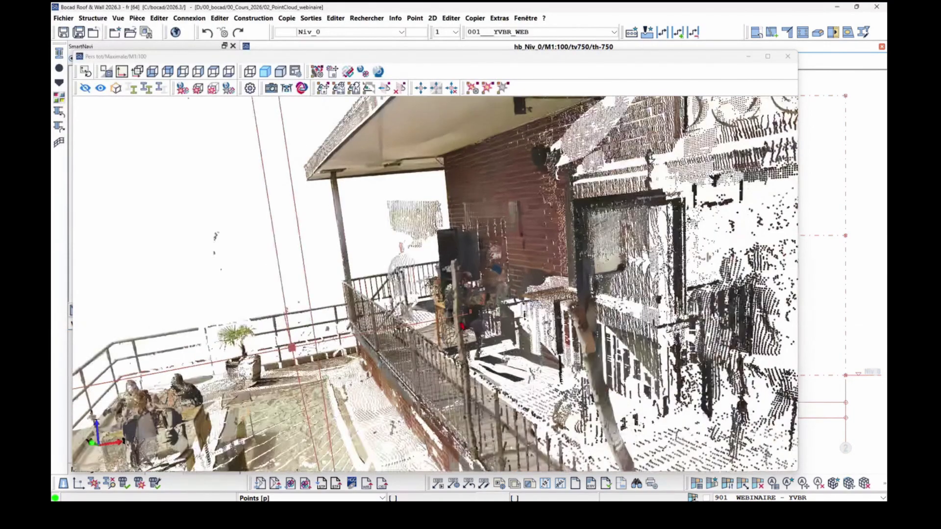
scroll(459, 324, "up", 3)
scroll(458, 324, "up", 5)
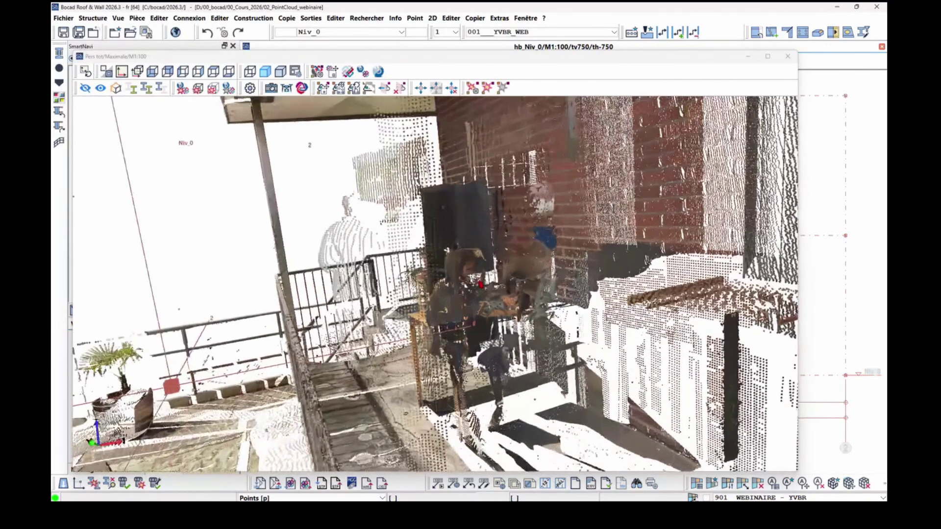
mouse_move(481, 284)
middle_mouse_down()
mouse_move(455, 281)
mouse_move(469, 283)
middle_mouse_up()
scroll(469, 283, "down", 10)
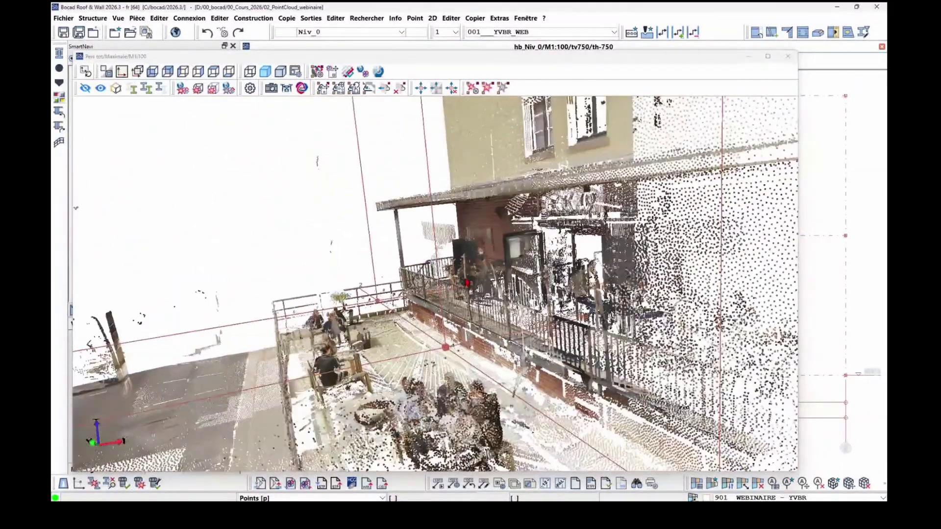
scroll(467, 283, "down", 10)
middle_click_drag(467, 283, 302, 282)
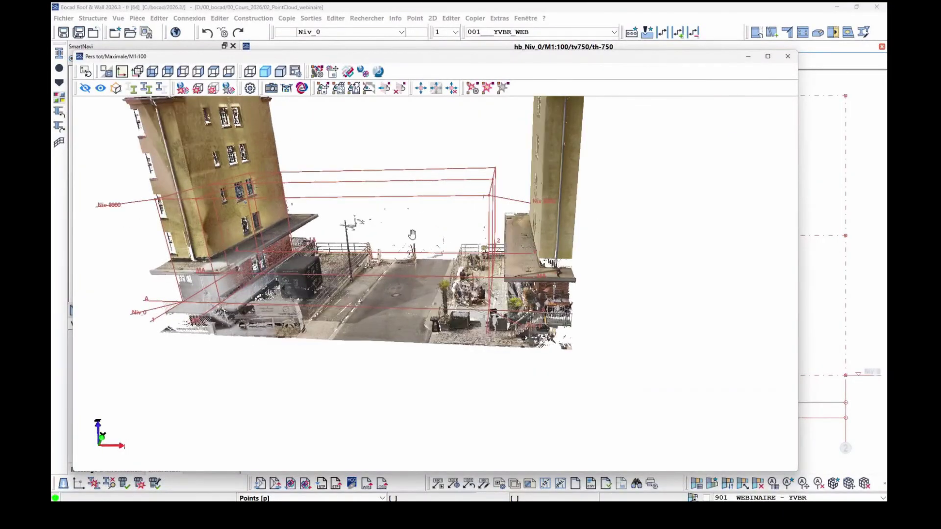
scroll(455, 292, "up", 3)
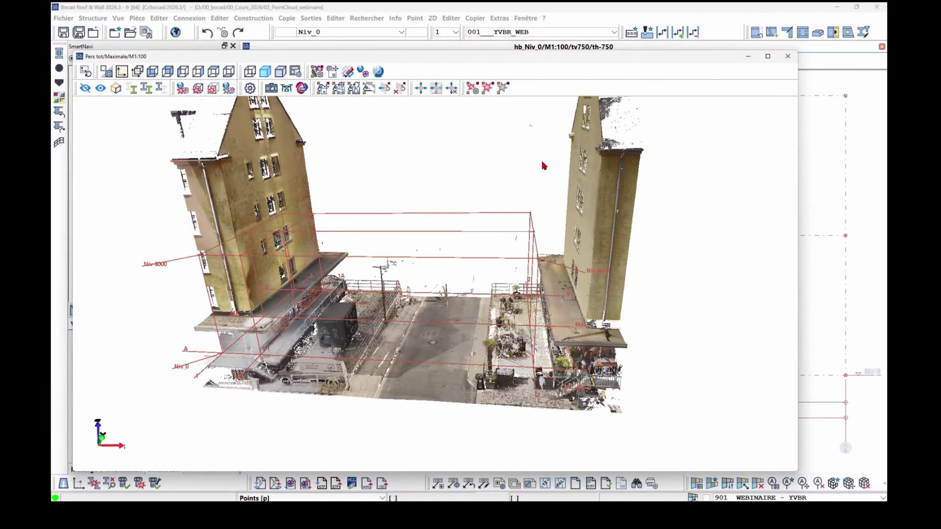
Close the overall perspective and display the Axe_MA view.
left_click(788, 57)
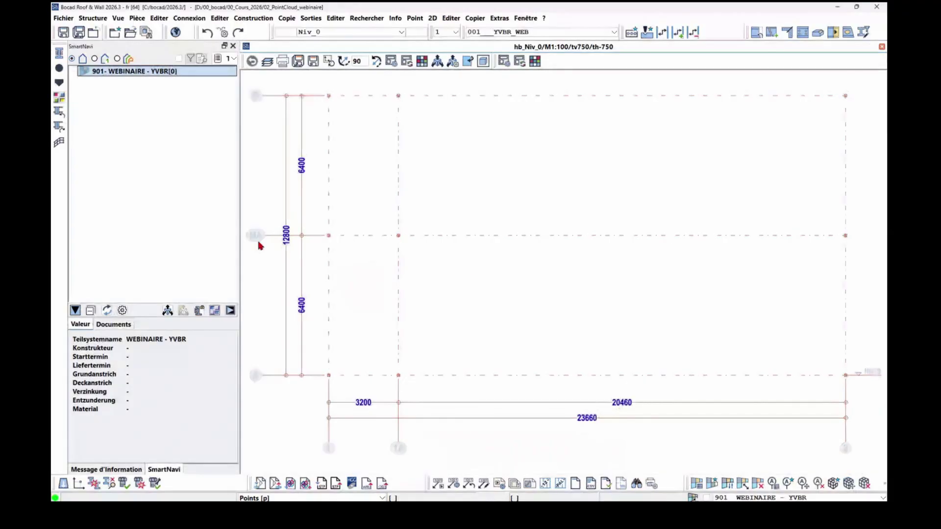
left_click(356, 32)
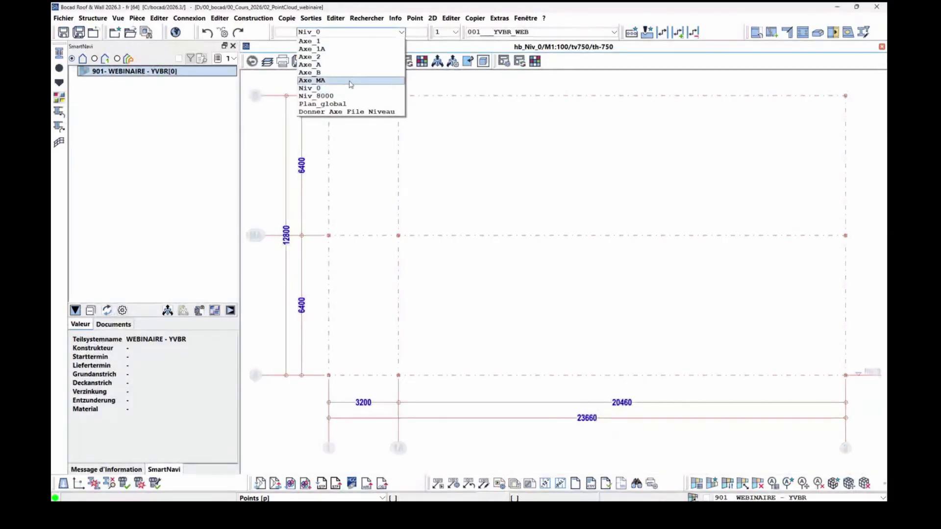
left_click(330, 81)
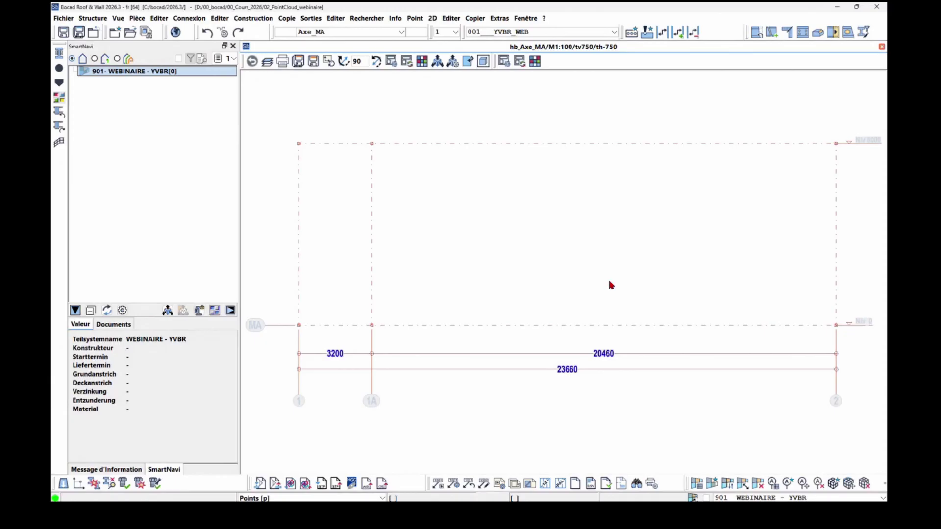
Create a local SmartView perspective of axis MA with the extension set to 100 in front and -100 behind.
left_click(454, 62)
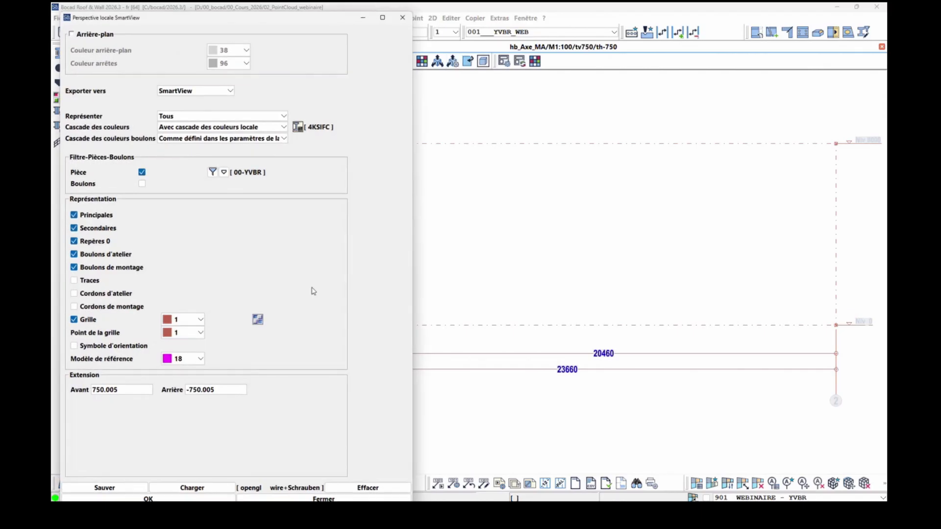
left_click_drag(150, 390, 80, 392)
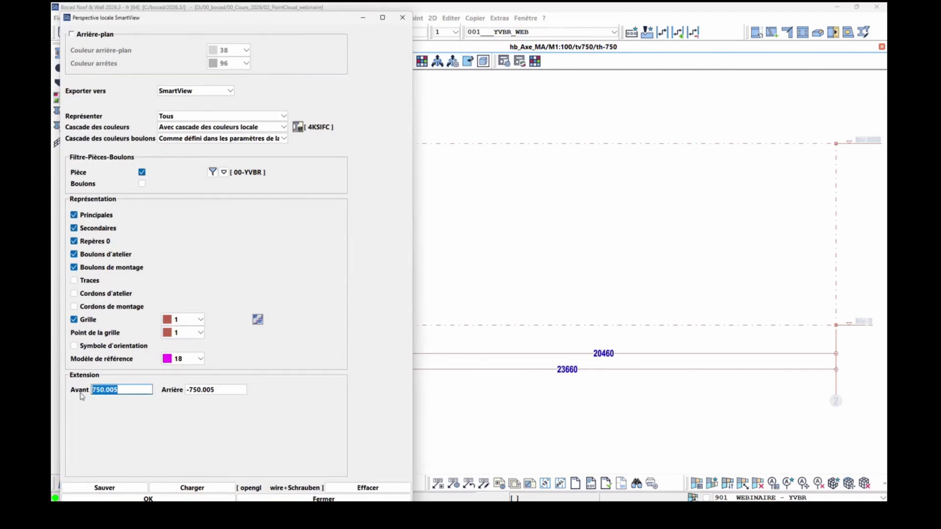
type("100")
left_click_drag(188, 391, 236, 392)
type("10")
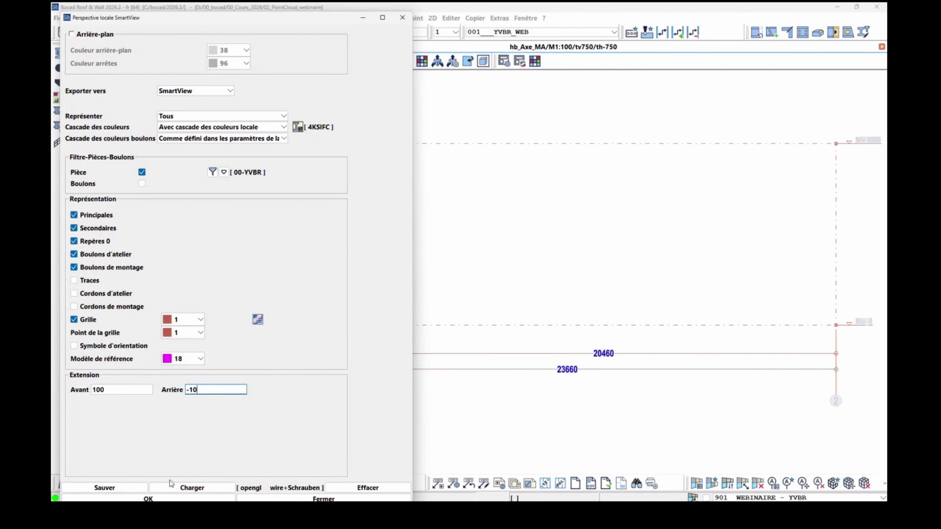
type("0")
left_click(148, 499)
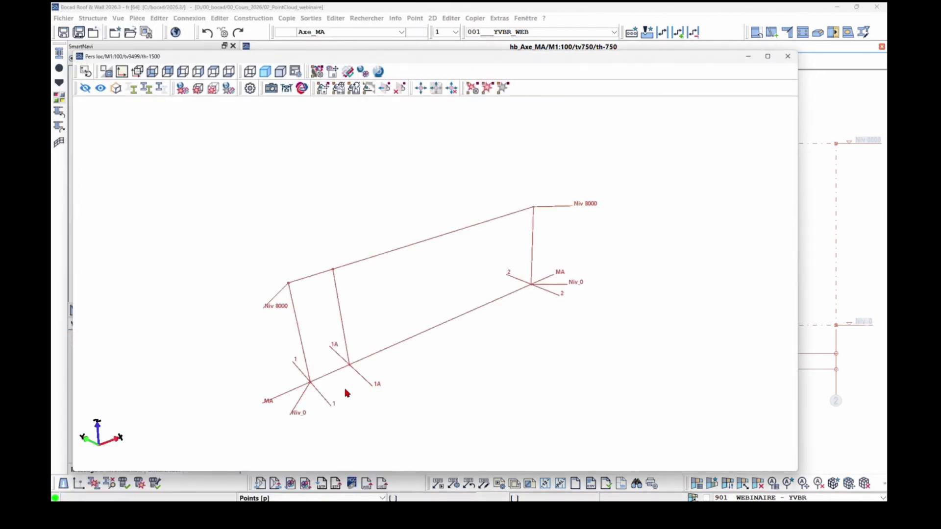
Inspect the thin point cloud slice along axis MA and display it in a straight-on orthographic view.
scroll(345, 392, "up", 4)
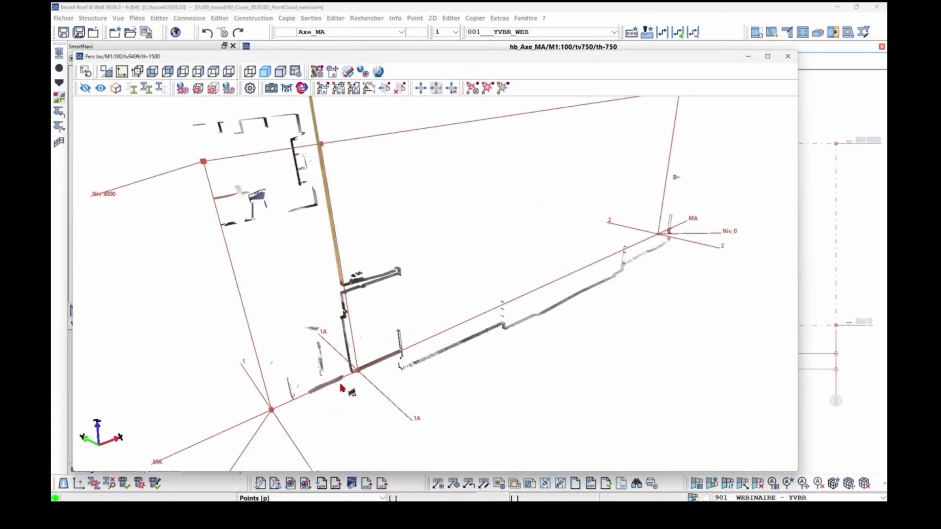
scroll(348, 334, "up", 2)
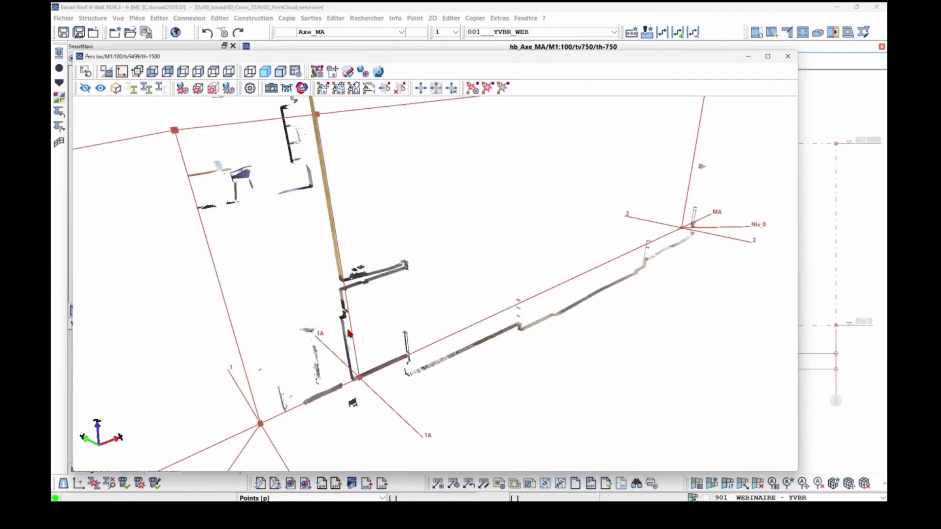
scroll(333, 185, "up", 1)
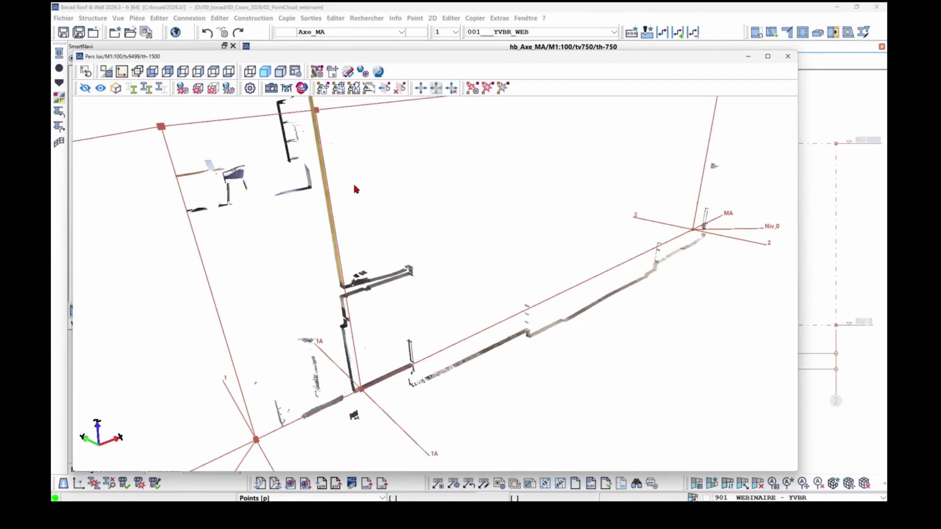
scroll(449, 251, "down", 2)
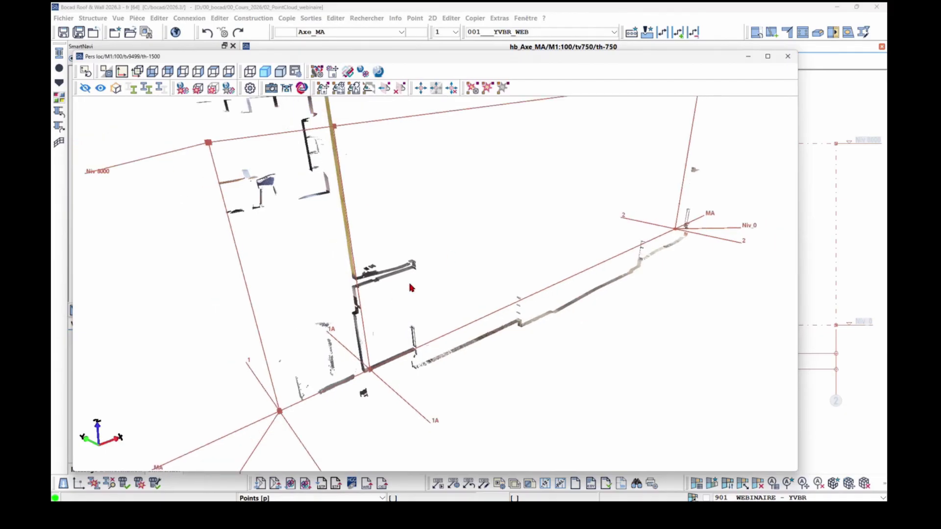
middle_click_drag(423, 287, 421, 283)
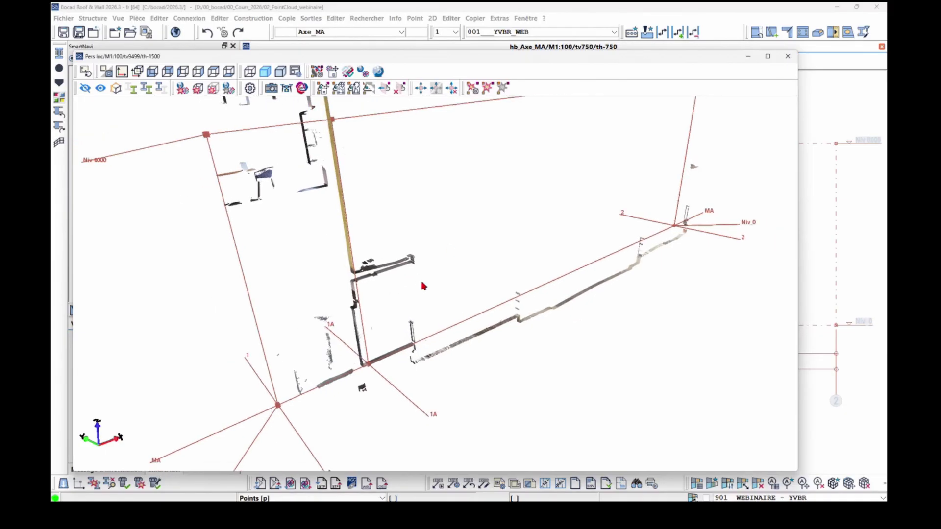
left_click(107, 73)
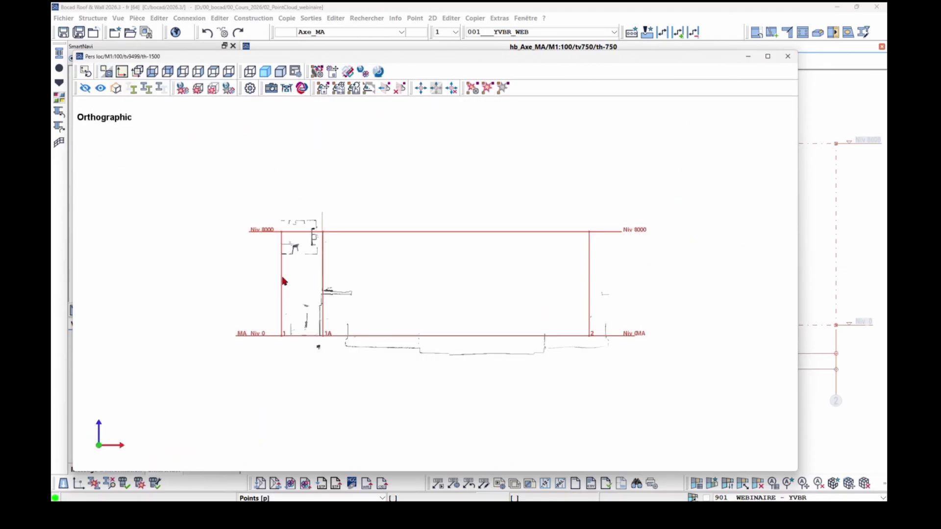
Query the coordinates of a scanned point on the upper-storey floor line, with the selection filter set to Eléments.
scroll(294, 277, "up", 3)
scroll(335, 339, "up", 3)
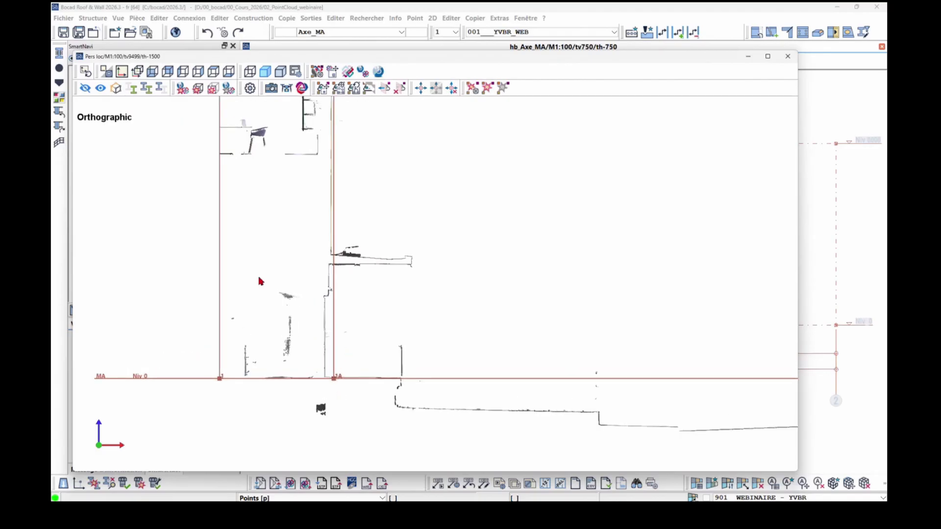
scroll(348, 201, "up", 4)
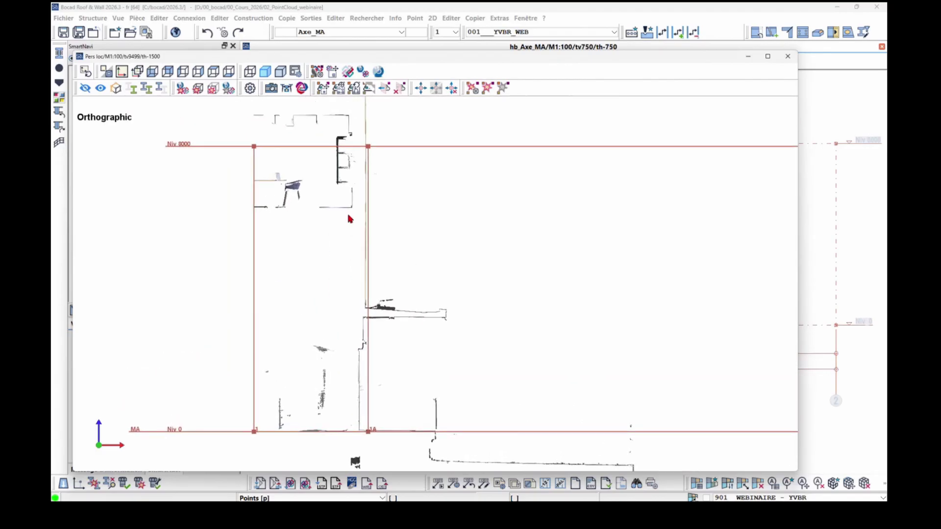
scroll(349, 207, "up", 2)
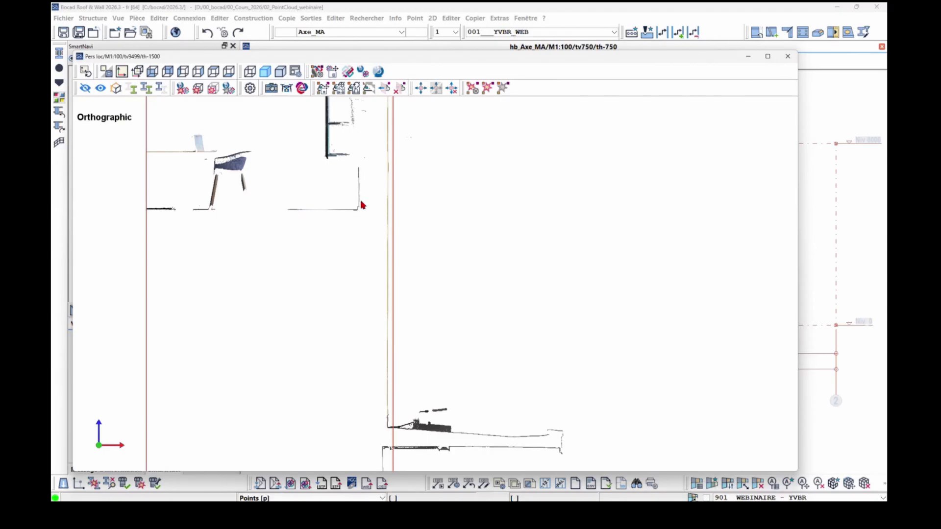
right_click(354, 264)
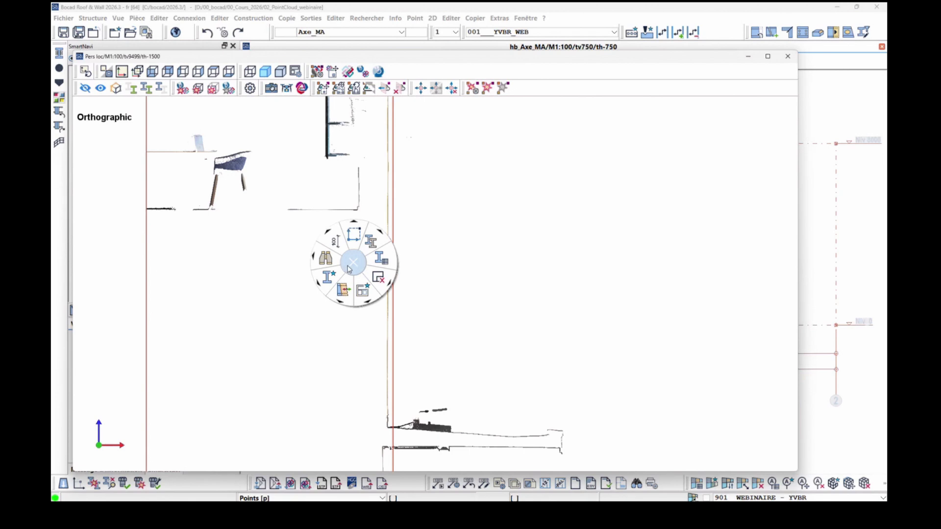
left_click(332, 277)
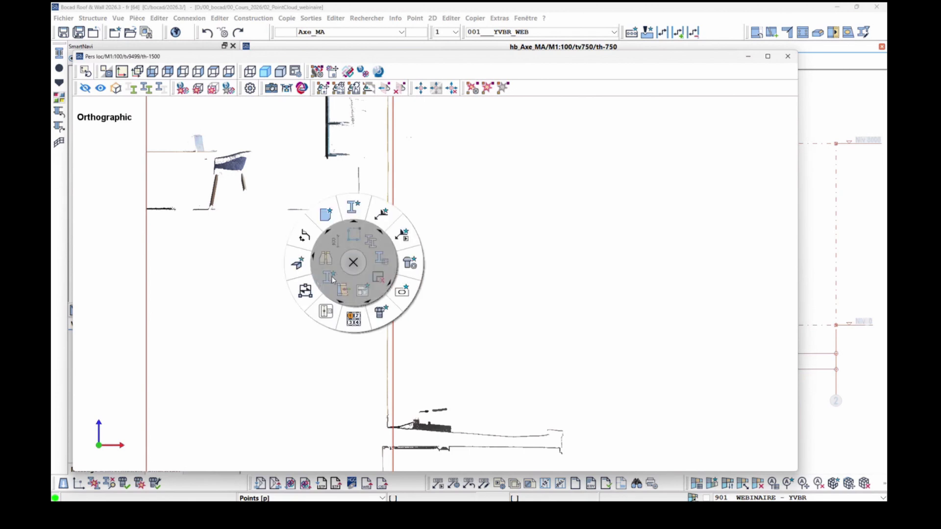
left_click(349, 260)
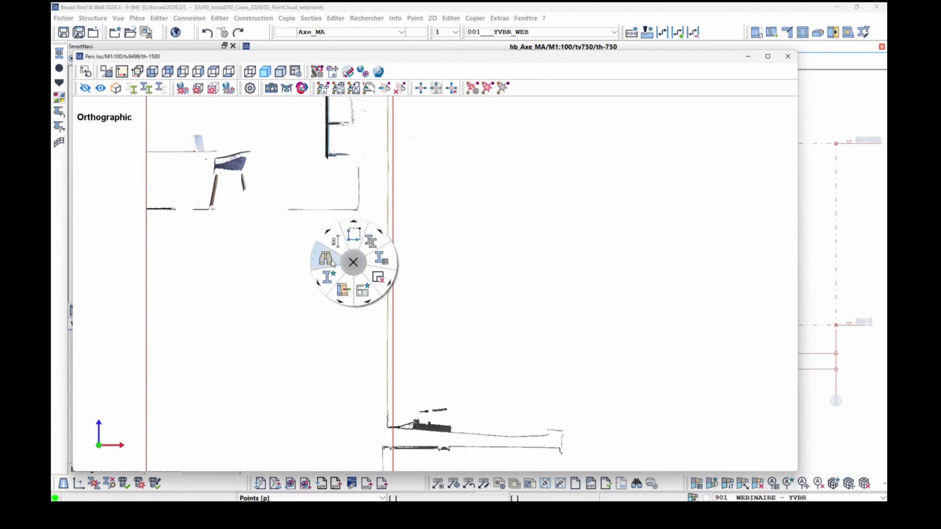
left_click(333, 256)
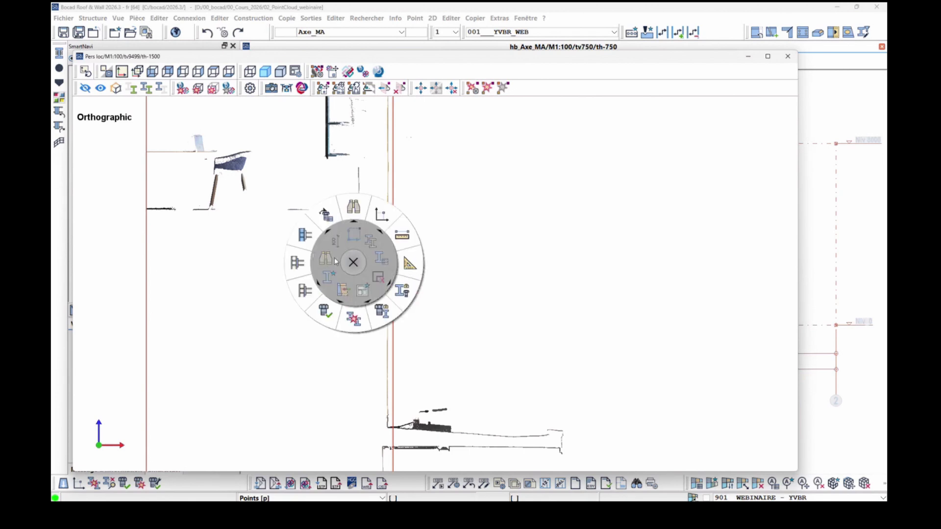
left_click(380, 221)
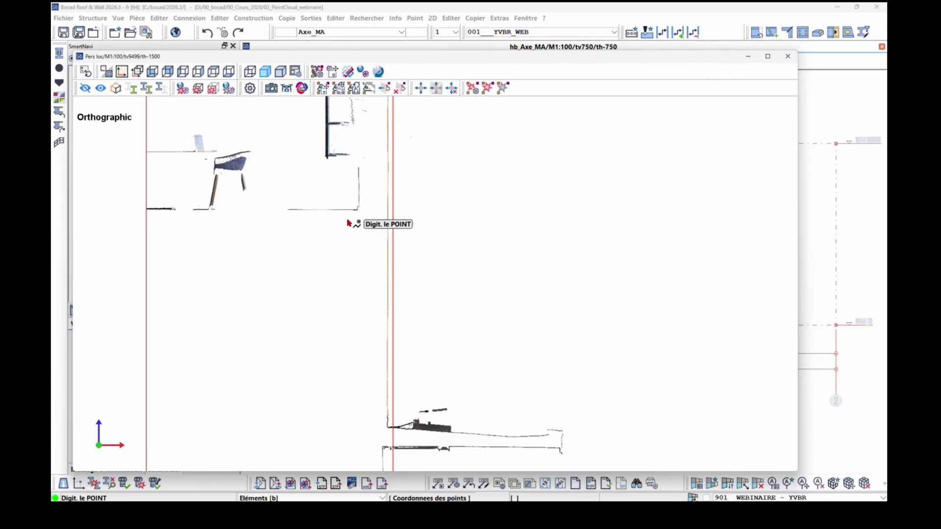
left_click(296, 499)
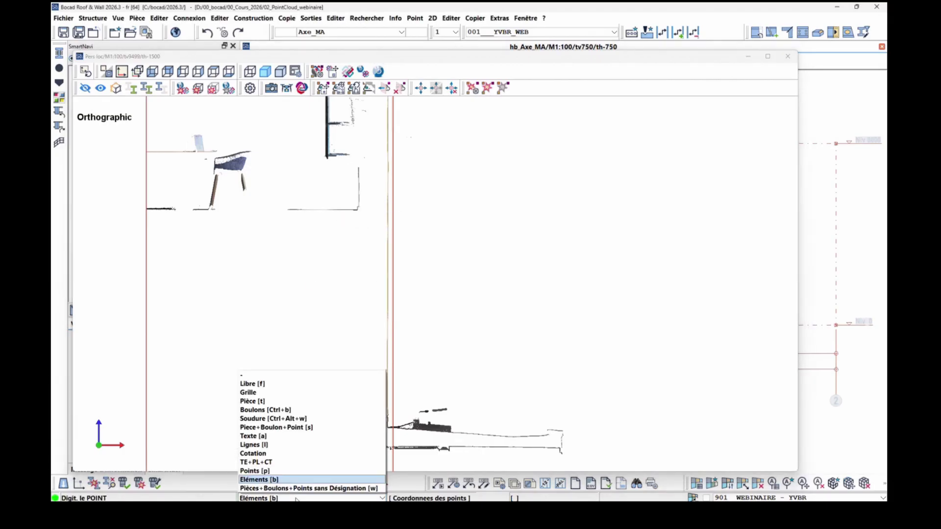
left_click(268, 480)
left_click(331, 212)
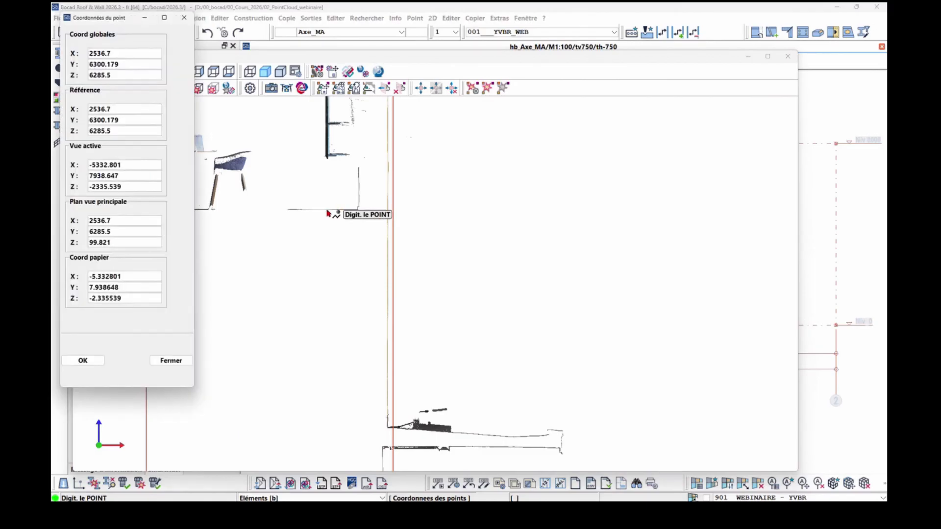
double_click(105, 76)
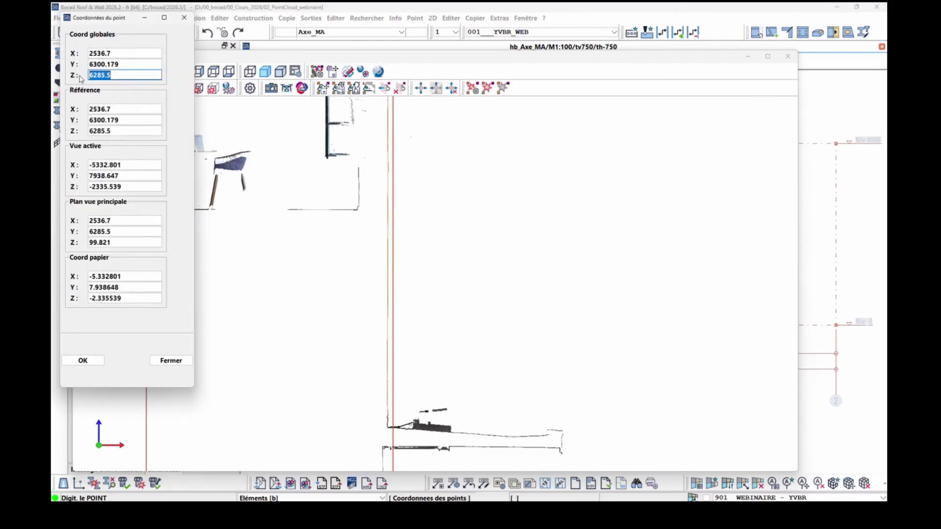
Read the coordinates of several more points along the same floor line to compare their heights.
scroll(314, 206, "up", 3)
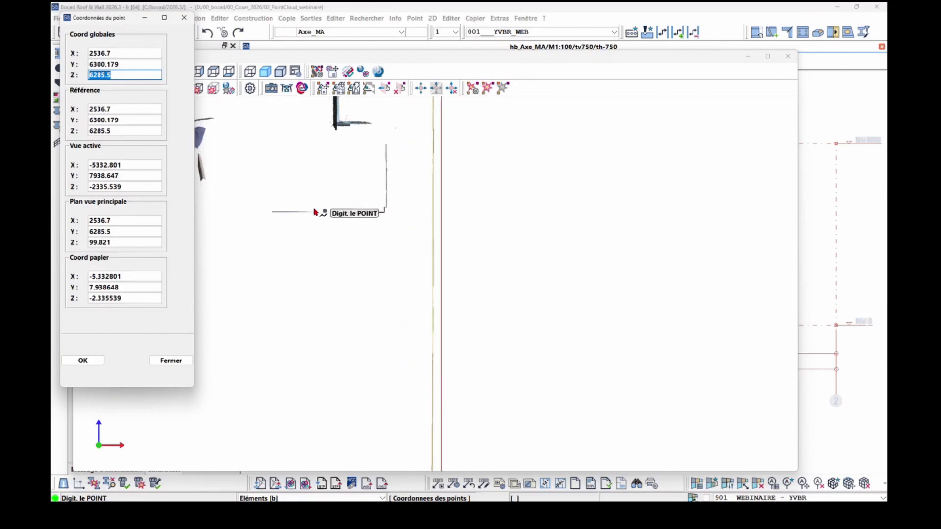
left_click(294, 213)
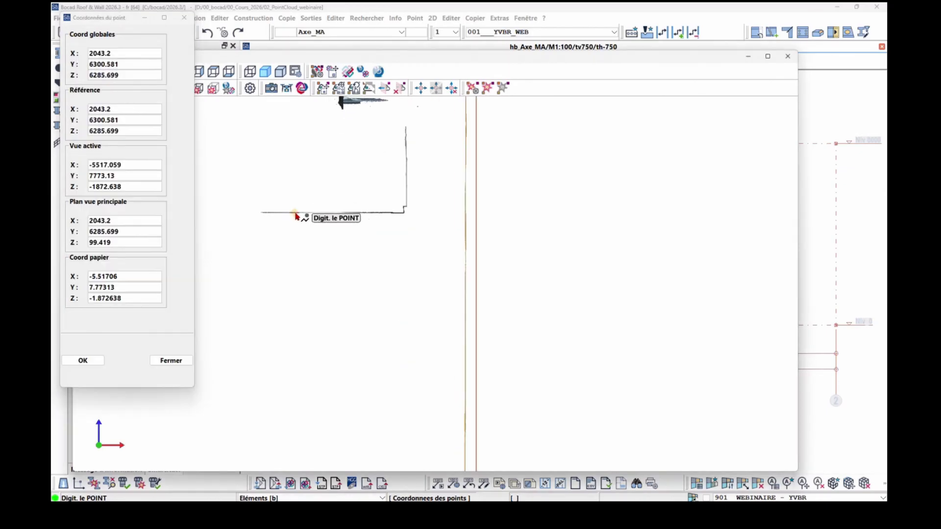
left_click(339, 213)
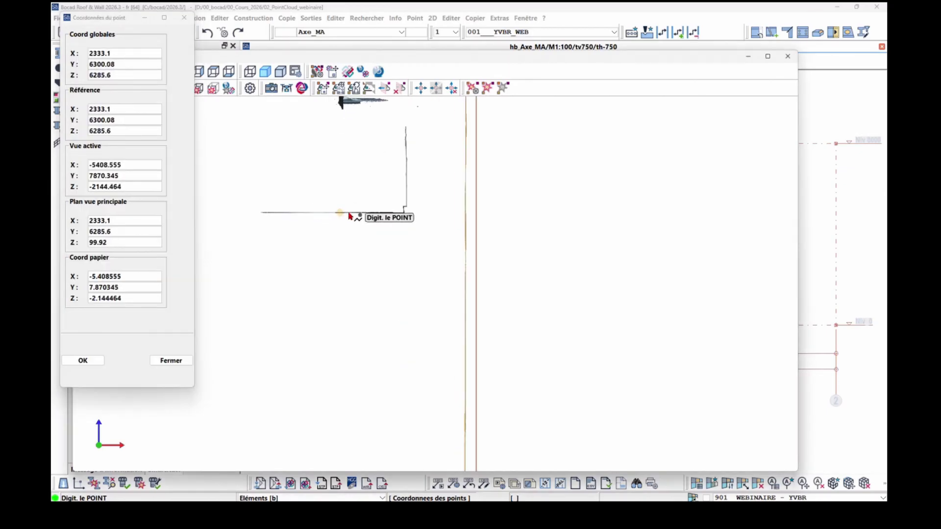
left_click(403, 213)
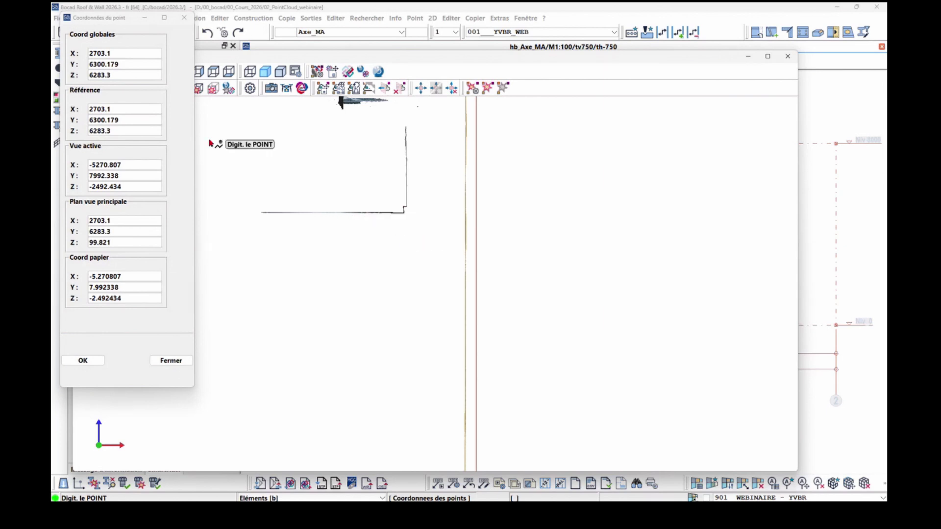
left_click(321, 213)
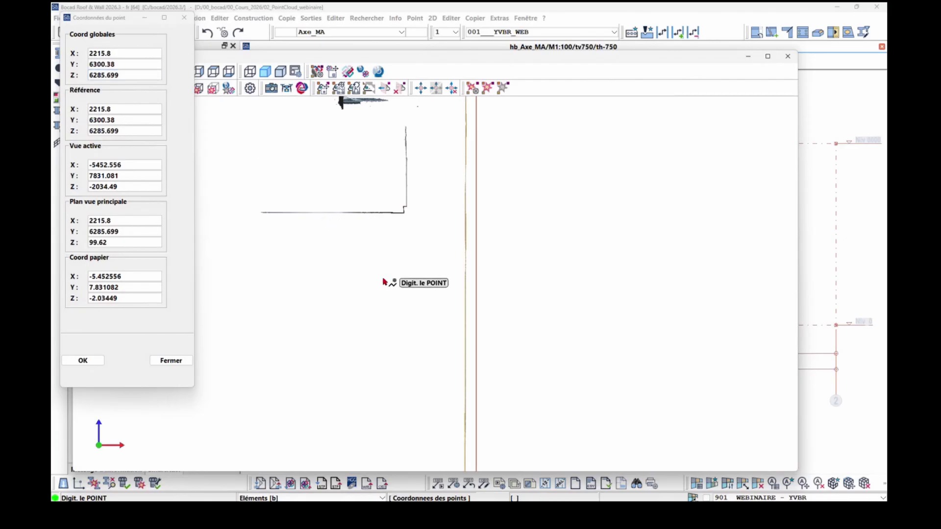
Add a construction point at height 6285 above the level 0 grid point on axis 2.
right_click(440, 290)
left_click(442, 245)
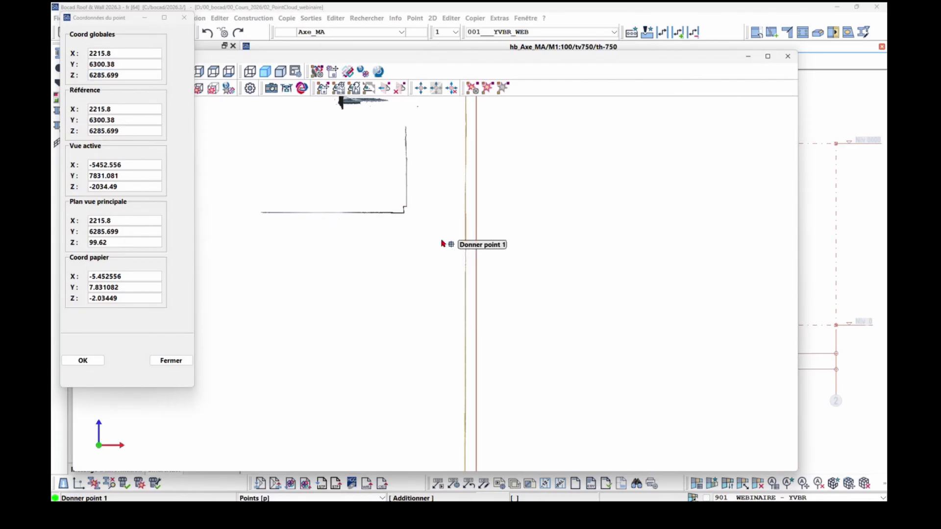
double_click(118, 64)
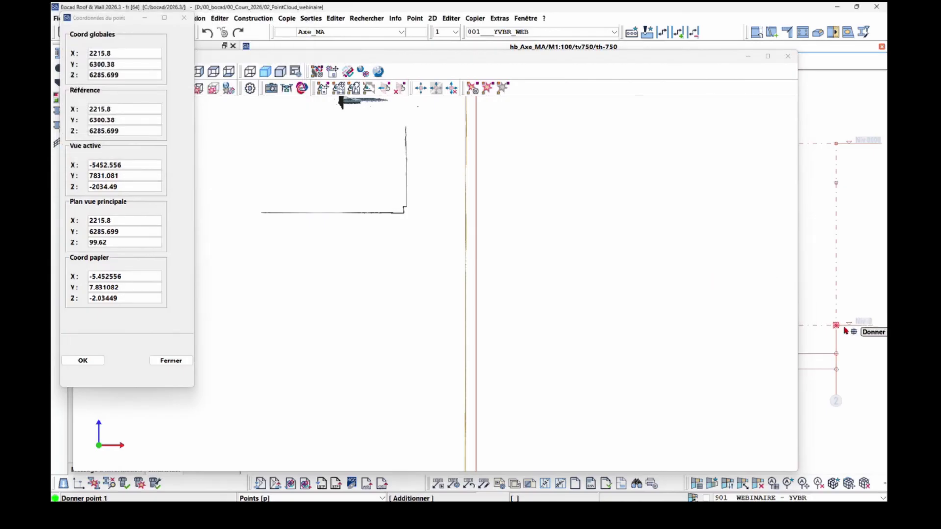
Add a grid level designated Niv_Fini through the new construction point on axis 2.
left_click(788, 485)
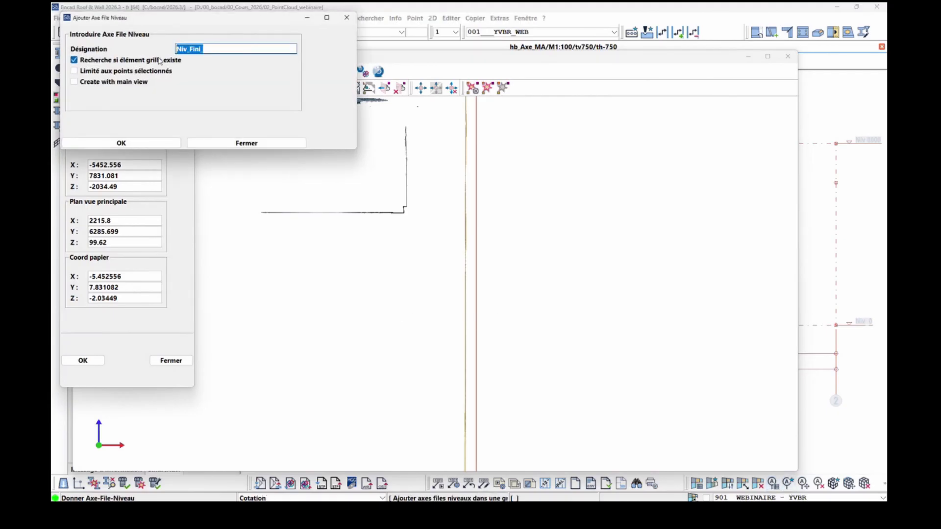
left_click(147, 143)
left_click(857, 143)
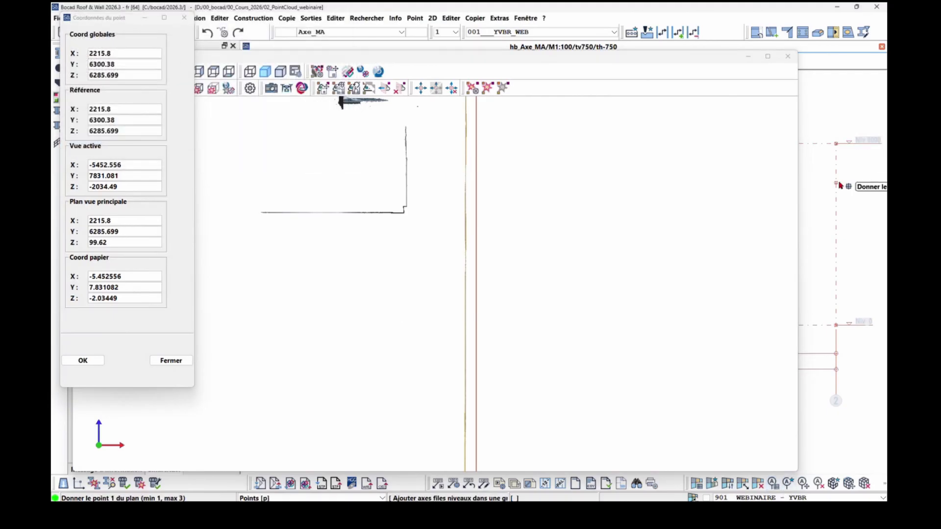
left_click(839, 183)
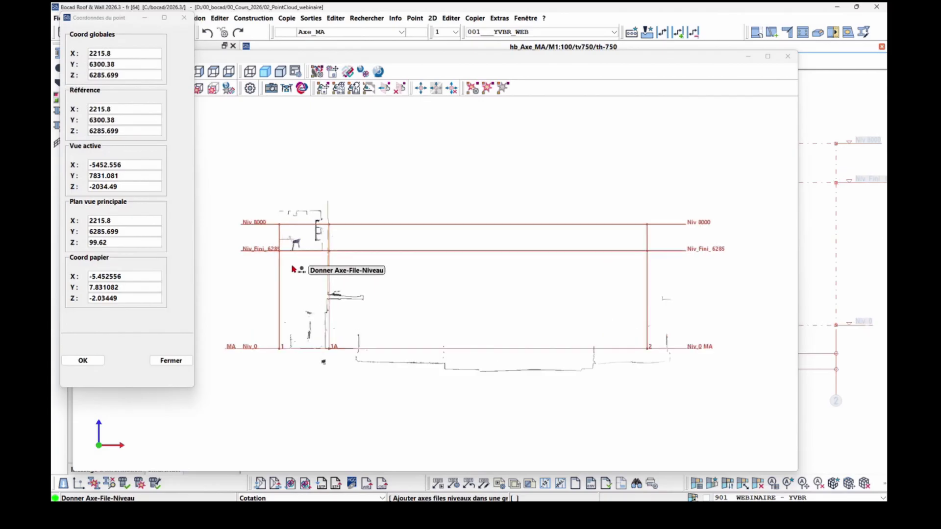
Check the Niv_Fini level against the scanned floor line up close, and close the local perspective.
scroll(336, 237, "up", 8)
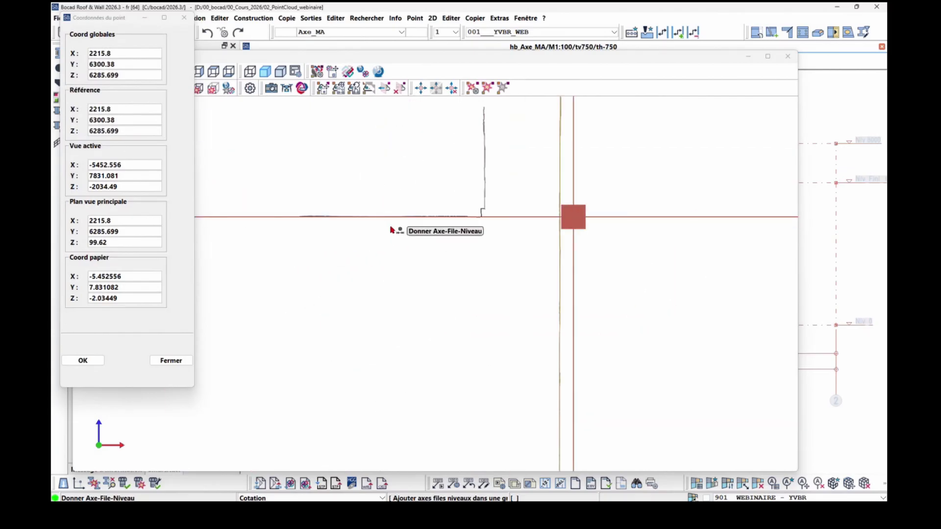
scroll(441, 230, "up", 6)
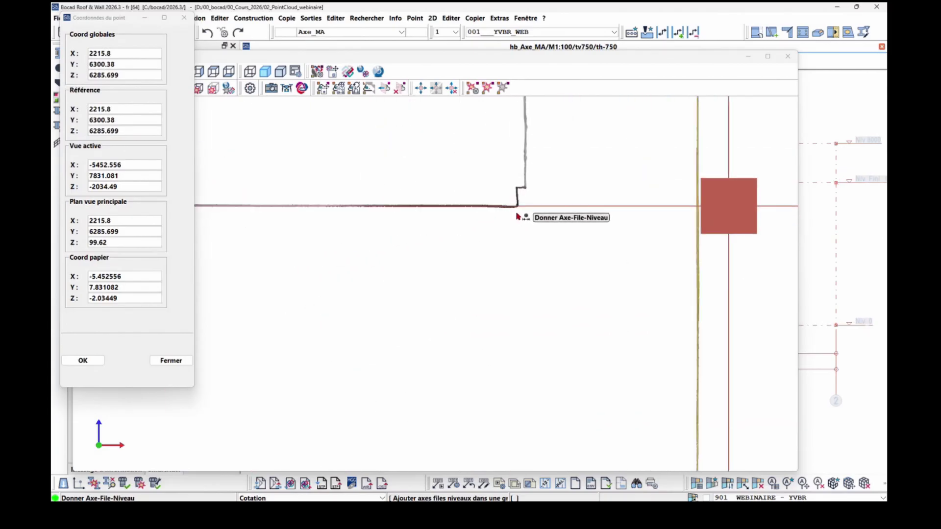
scroll(512, 214, "up", 2)
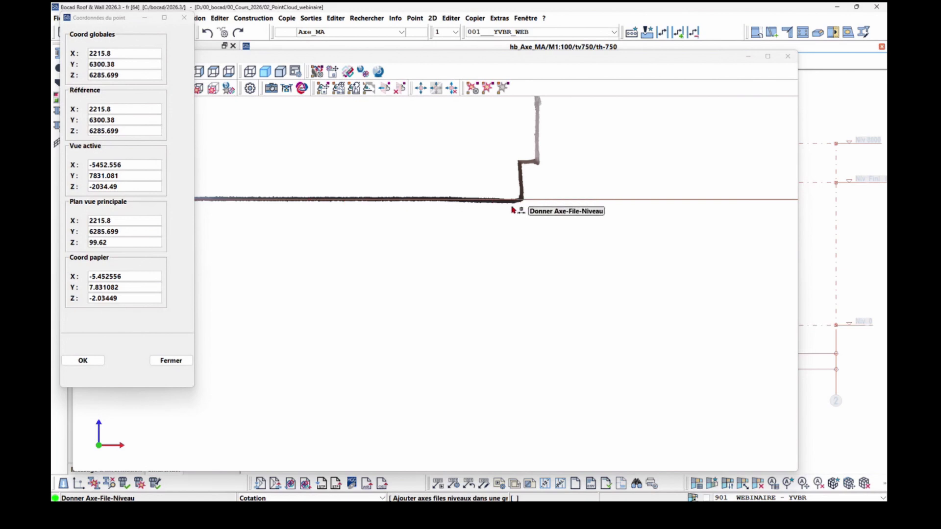
scroll(507, 211, "up", 5)
scroll(511, 214, "down", 3)
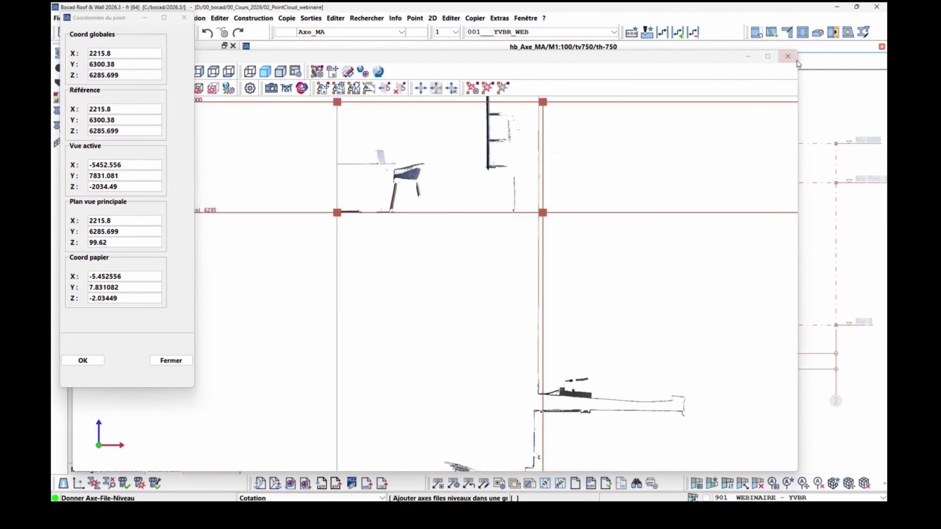
left_click(787, 56)
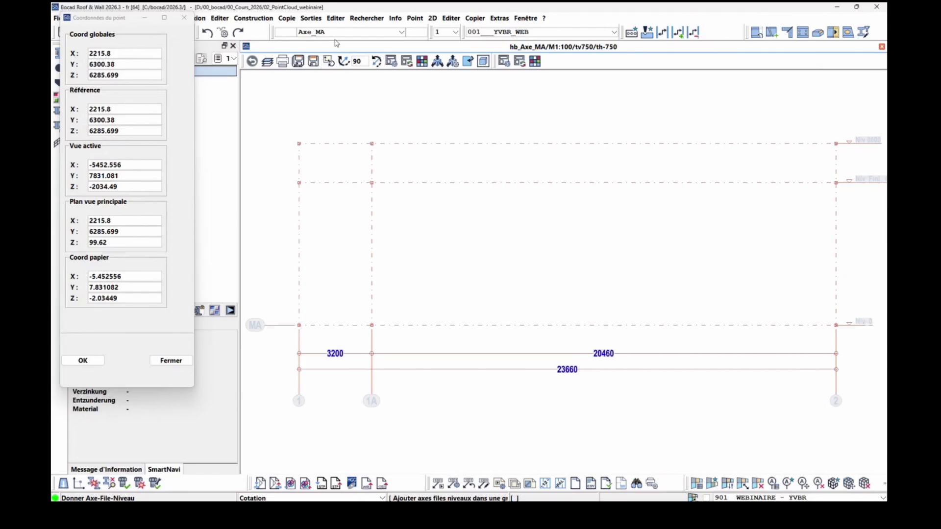
Create a main view of the Niv_Fini 6285 level with the text r in its plan name, and close the point coordinates.
left_click(336, 33)
left_click(365, 112)
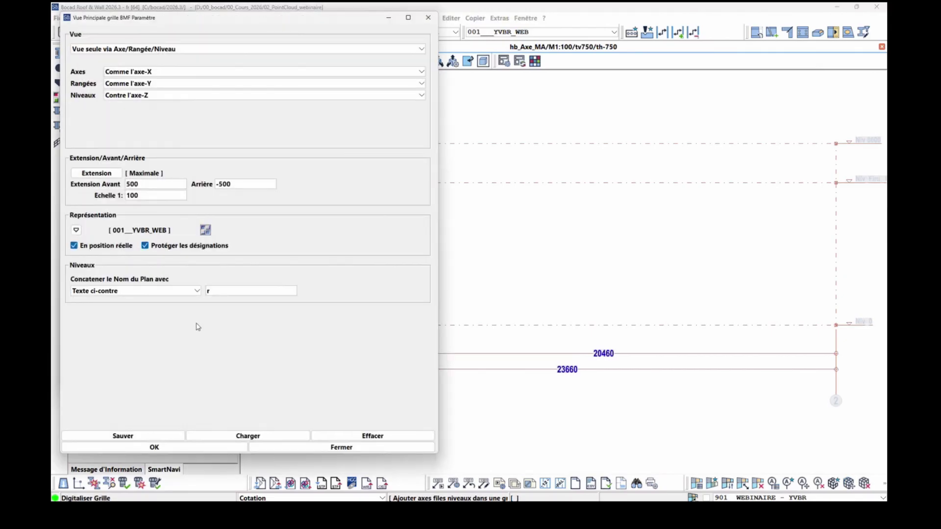
left_click(152, 447)
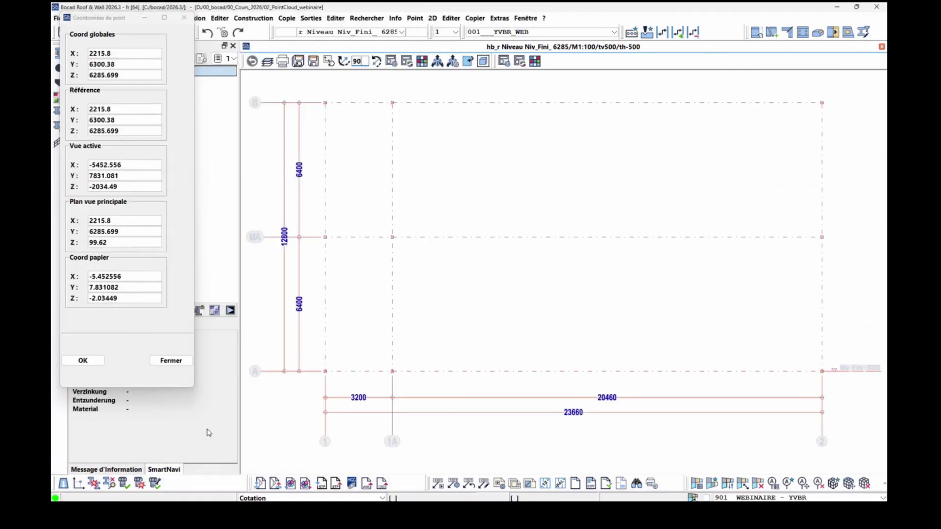
left_click(171, 361)
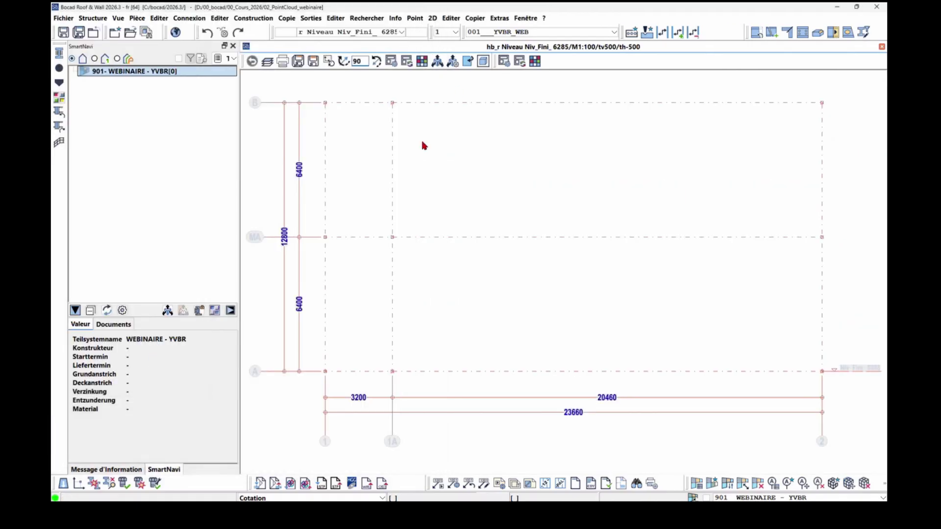
Create a local SmartView perspective of the Niv_Fini level with the extension set to 100 in front and -100 behind.
left_click(452, 61)
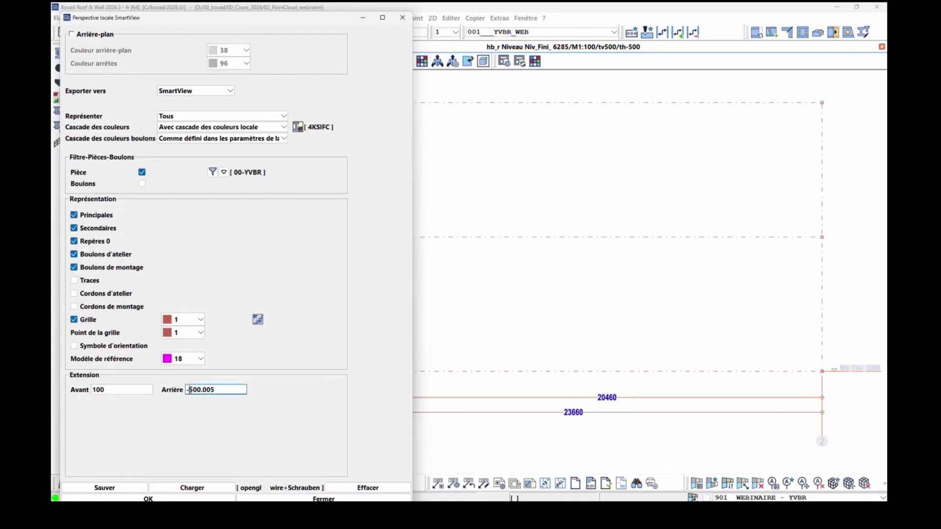
left_click(167, 498)
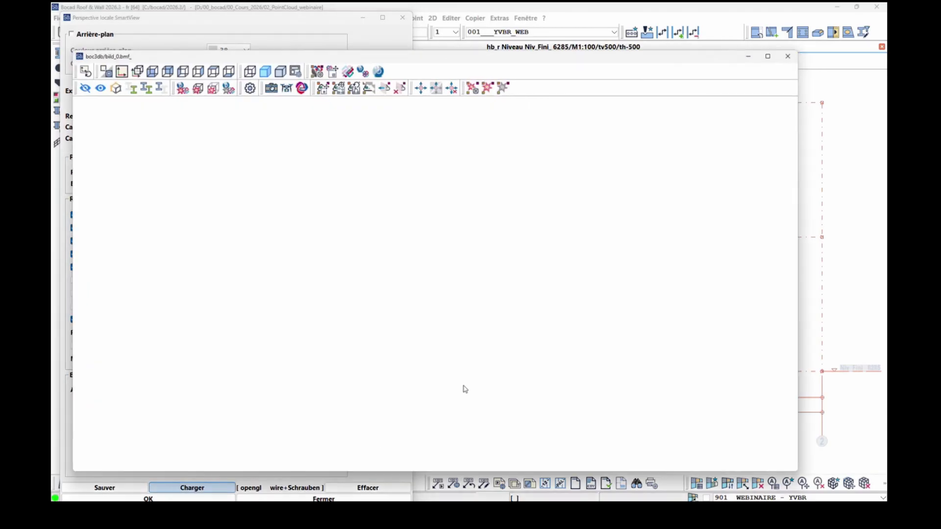
scroll(385, 377, "up", 6)
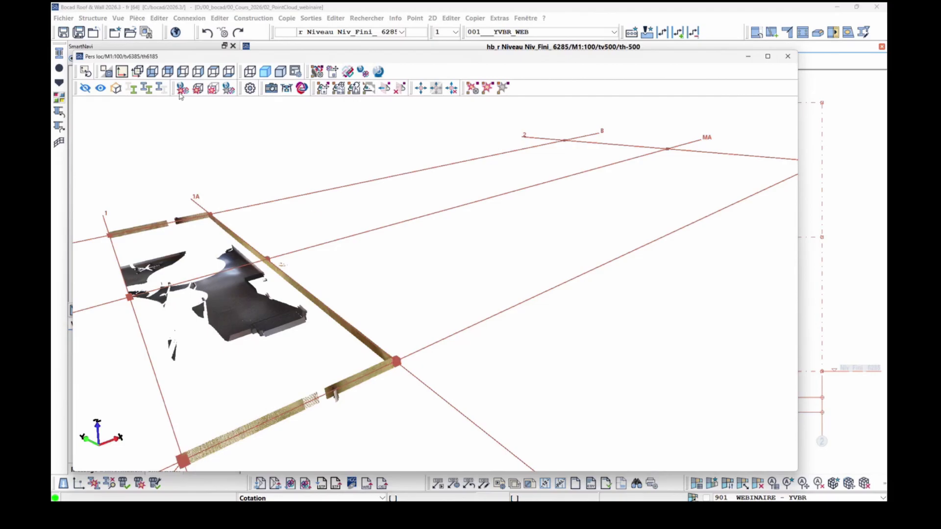
Display the floor-level slice in a straight-on orthographic view and examine it around axes 1, 1A and A.
left_click(108, 73)
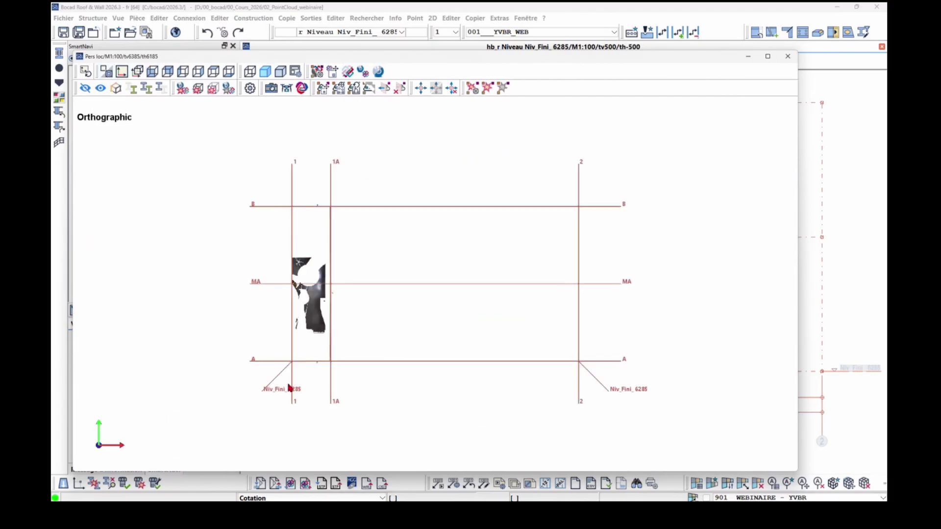
scroll(289, 388, "up", 6)
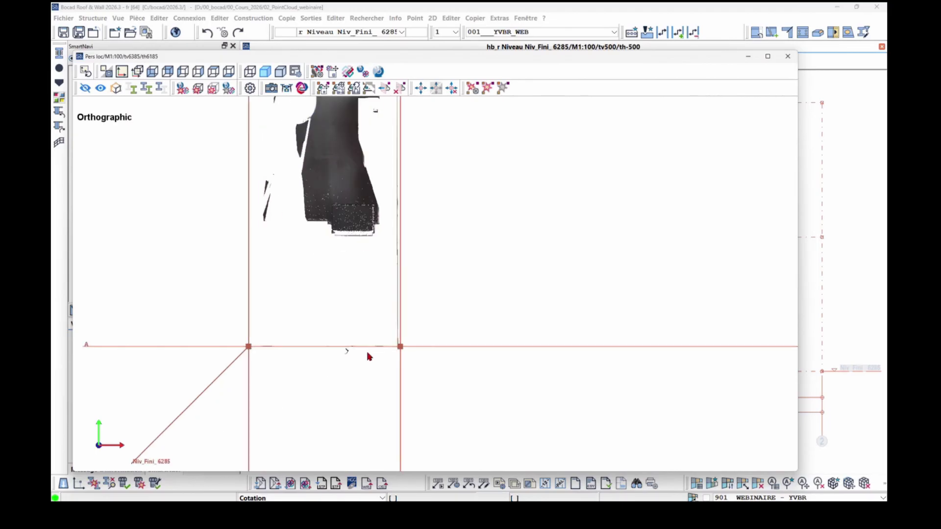
scroll(369, 357, "up", 2)
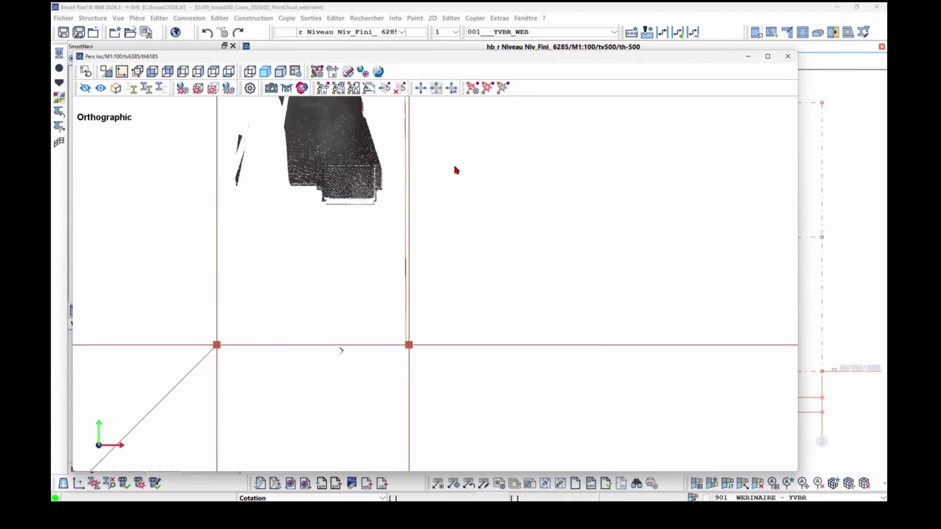
Move the point cloud from its scanned corner near axes 1A and A onto the grid intersection of axes 1 and A.
left_click(323, 89)
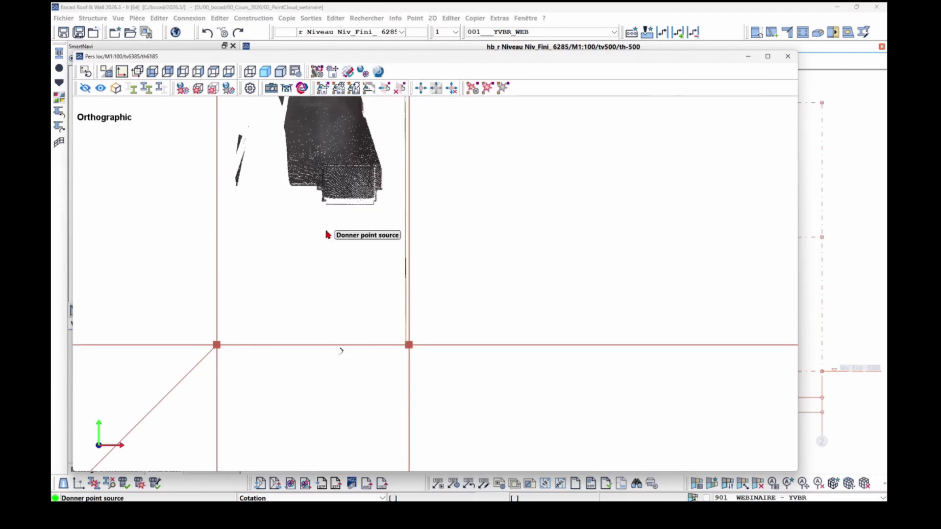
left_click(329, 497)
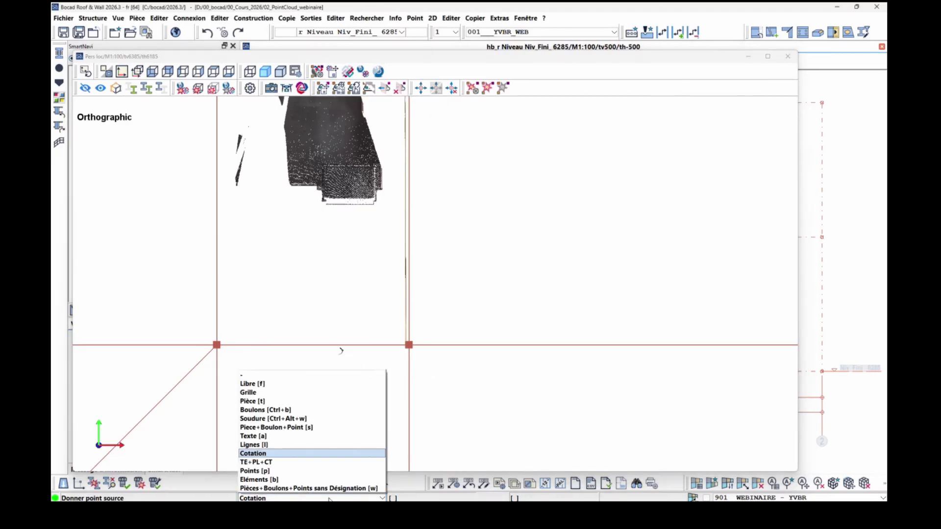
left_click(284, 481)
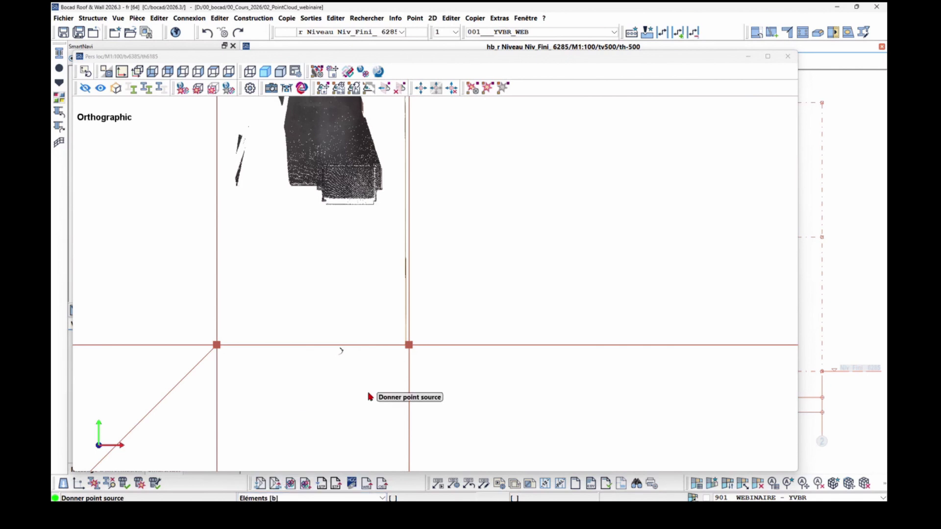
scroll(409, 343, "up", 5)
scroll(409, 336, "up", 3)
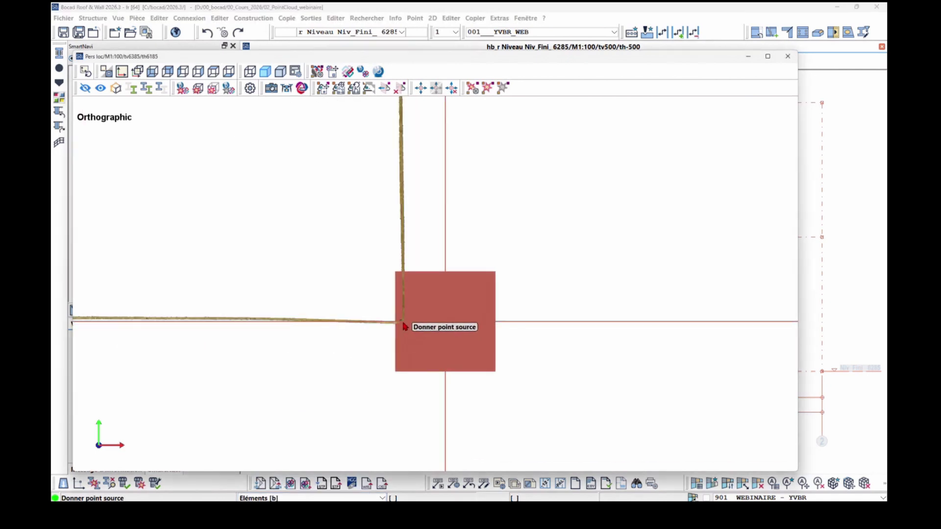
left_click(405, 326)
scroll(380, 369, "down", 3)
middle_click_drag(374, 375, 518, 339)
middle_click_drag(263, 372, 482, 370)
middle_click_drag(270, 375, 386, 367)
middle_click_drag(293, 372, 543, 336)
middle_click_drag(325, 351, 464, 352)
scroll(334, 319, "up", 3)
left_click(288, 291)
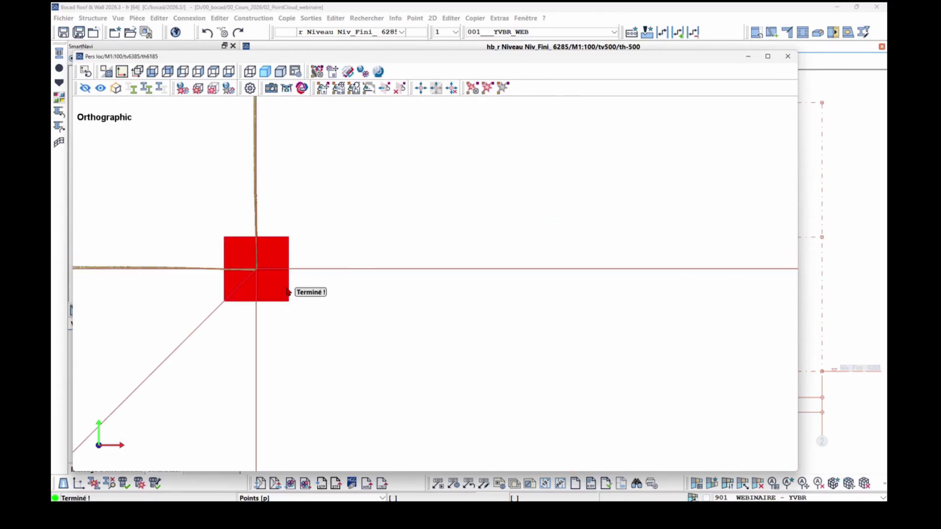
Measure the distance from a scanned wall point along axis 1 to the grid intersection of axes 1 and MA.
scroll(284, 296, "down", 5)
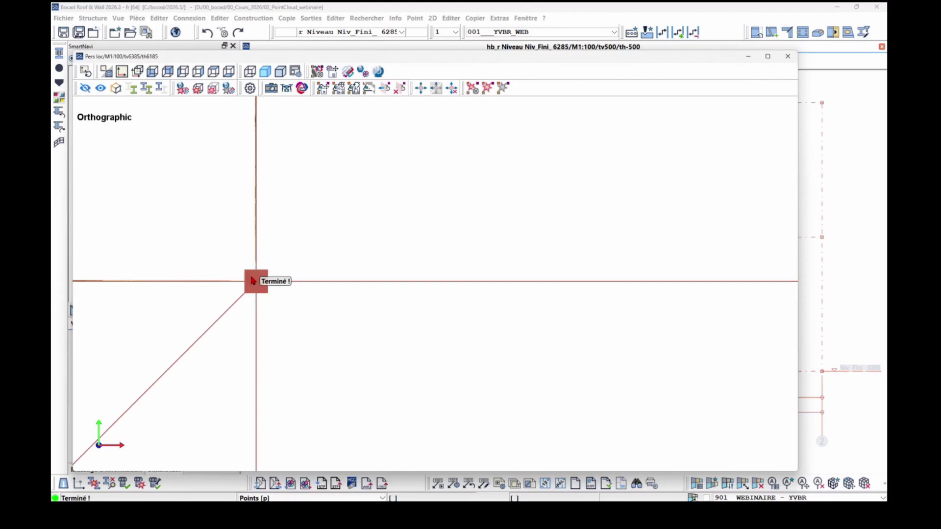
middle_click_drag(252, 281, 351, 358)
scroll(351, 294, "up", 4)
middle_click_drag(374, 227, 338, 289)
scroll(330, 195, "up", 4)
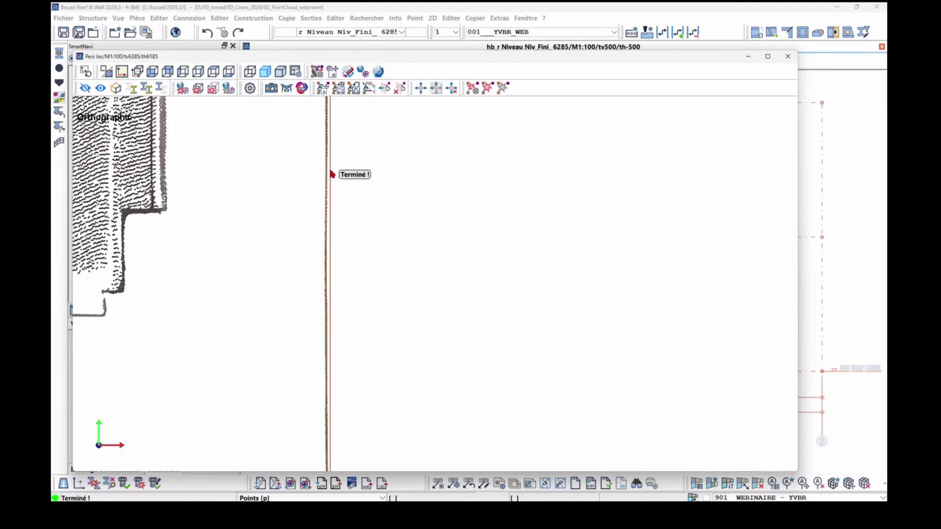
right_click(412, 183)
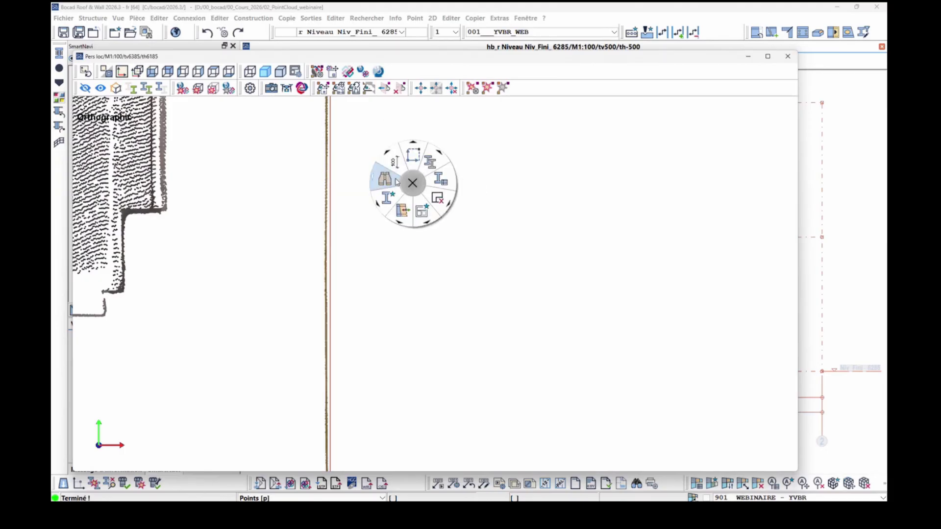
left_click(388, 179)
left_click(461, 153)
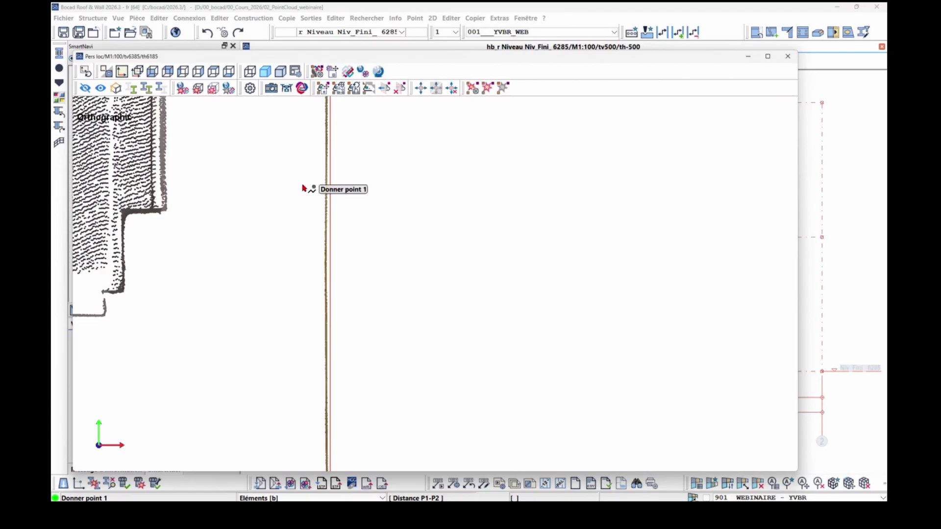
left_click(326, 176)
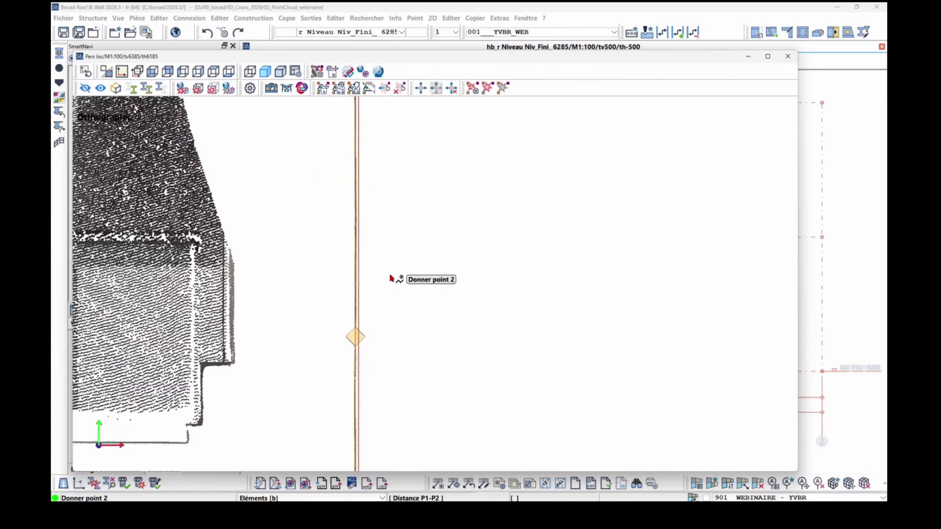
scroll(381, 255, "down", 2)
middle_click_drag(384, 246, 377, 338)
middle_click_drag(377, 284, 371, 419)
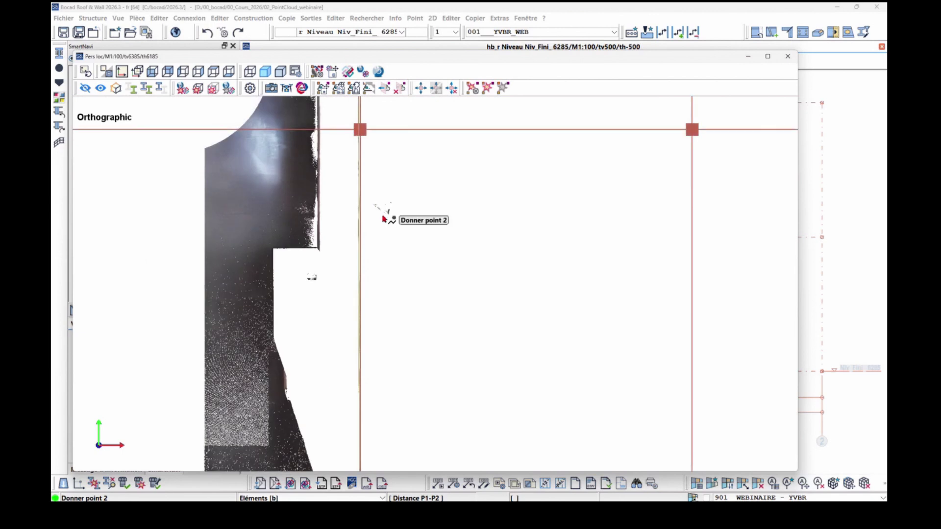
left_click(367, 134)
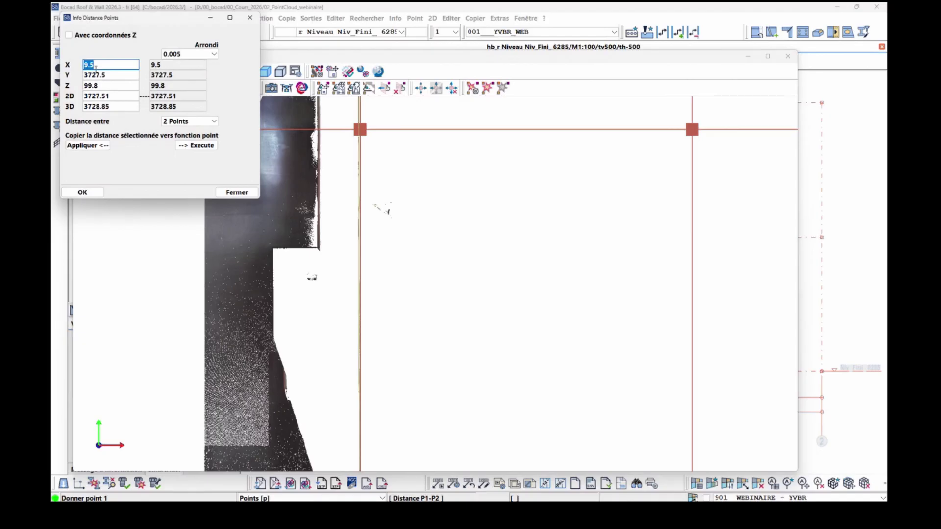
left_click(236, 192)
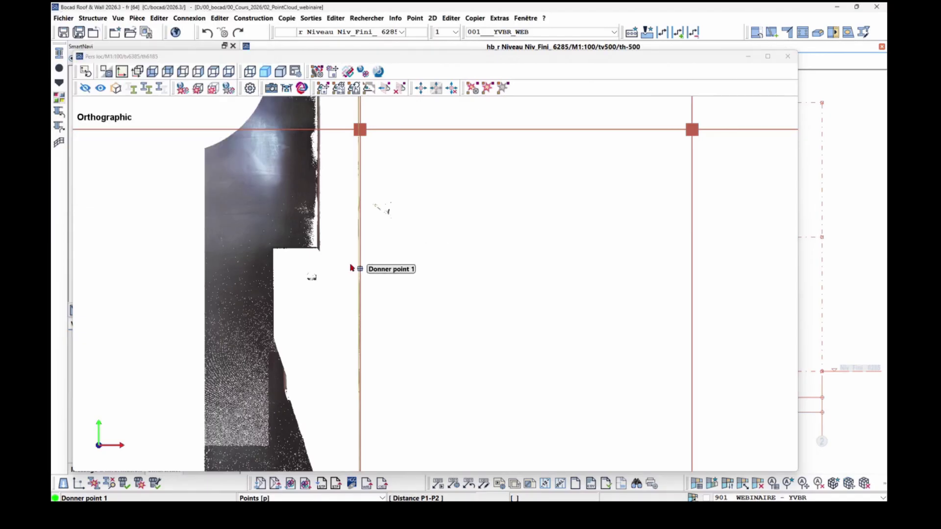
Set up a concrete wall named Mur with material BETON, 200 thick and 10000 high, and accept its parameters.
scroll(360, 260, "up", 3)
scroll(376, 263, "up", 2)
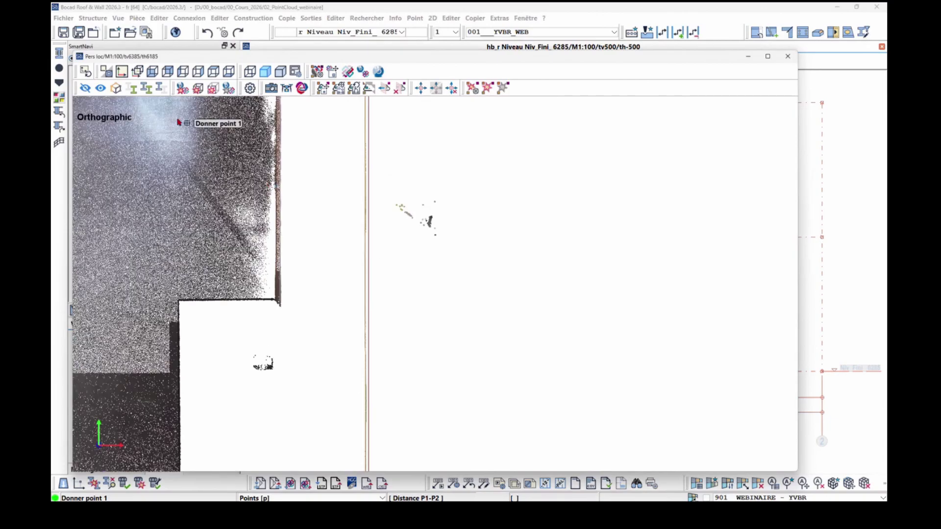
scroll(374, 206, "up", 3)
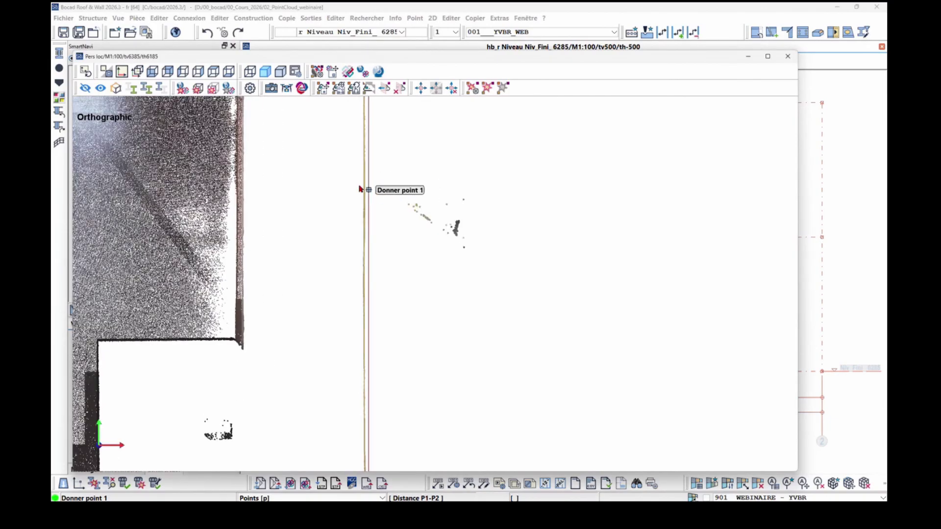
scroll(379, 230, "down", 5)
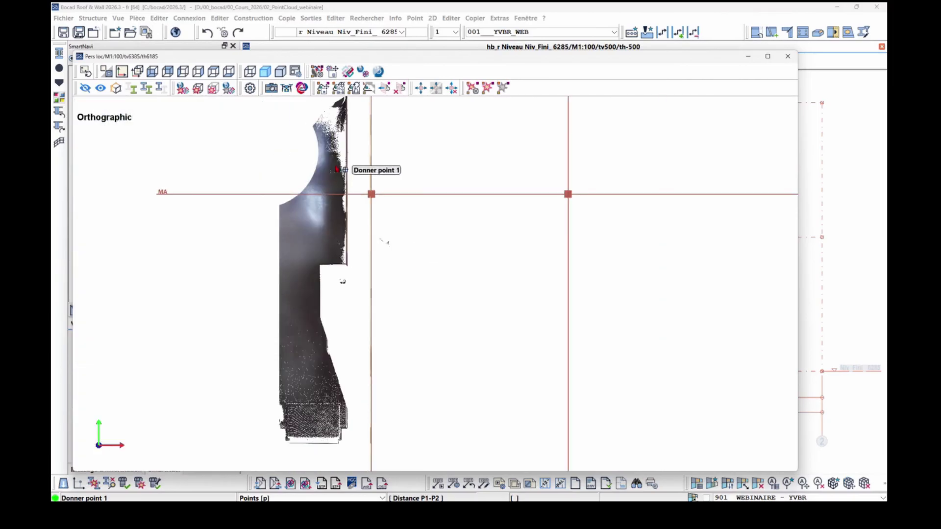
left_click(137, 18)
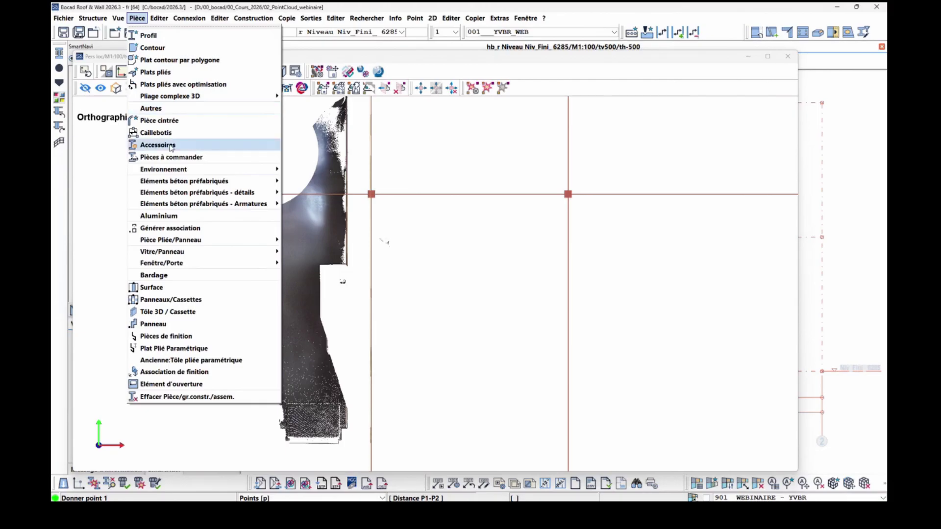
mouse_move(172, 169)
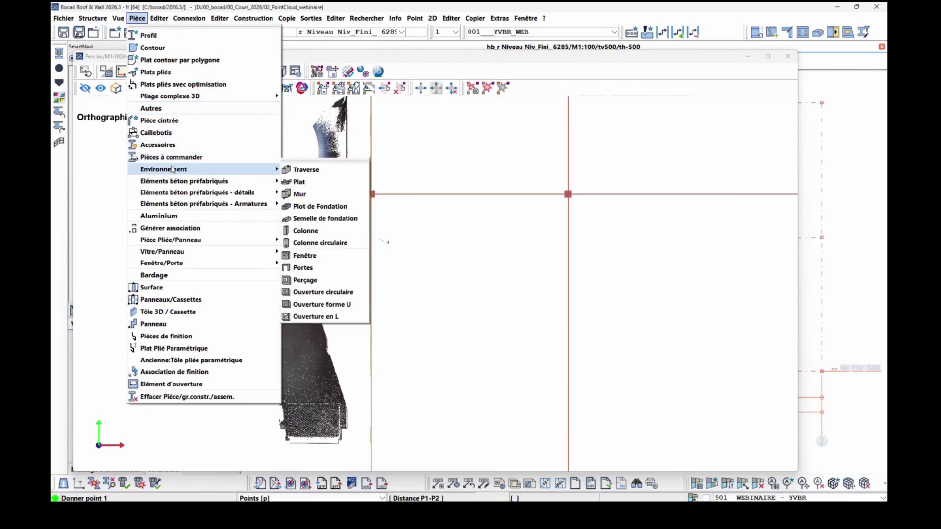
left_click(313, 194)
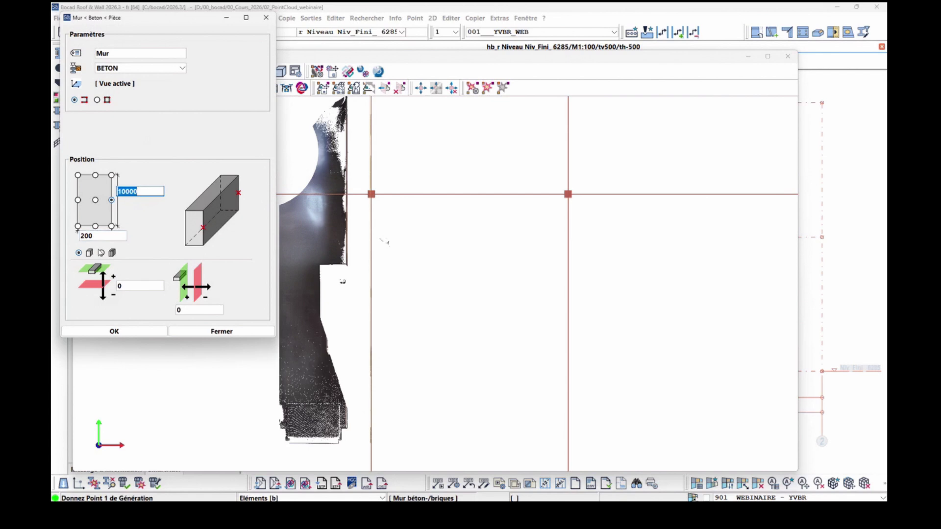
left_click(151, 332)
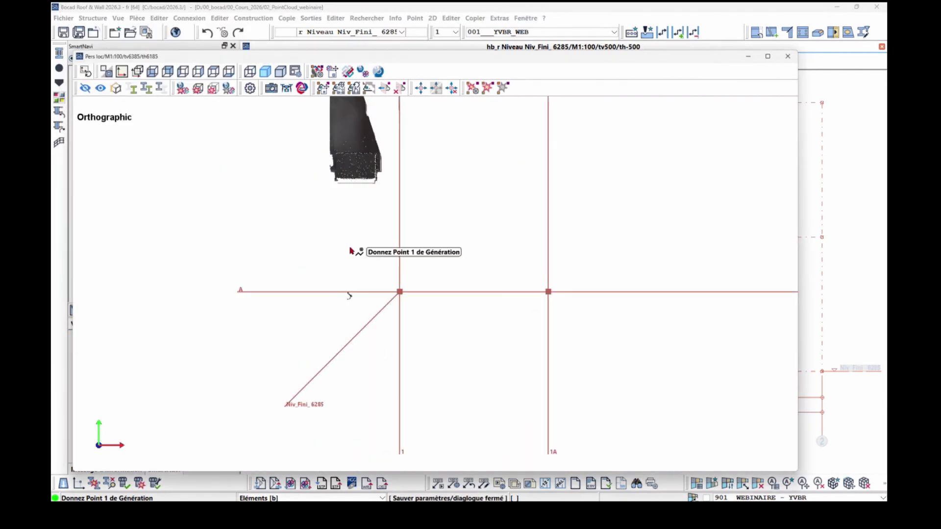
Begin the wall path on the scanned line along axis A, turn at grid intersection 1/A, and follow the scanned points up axis 1.
scroll(349, 295, "up", 5)
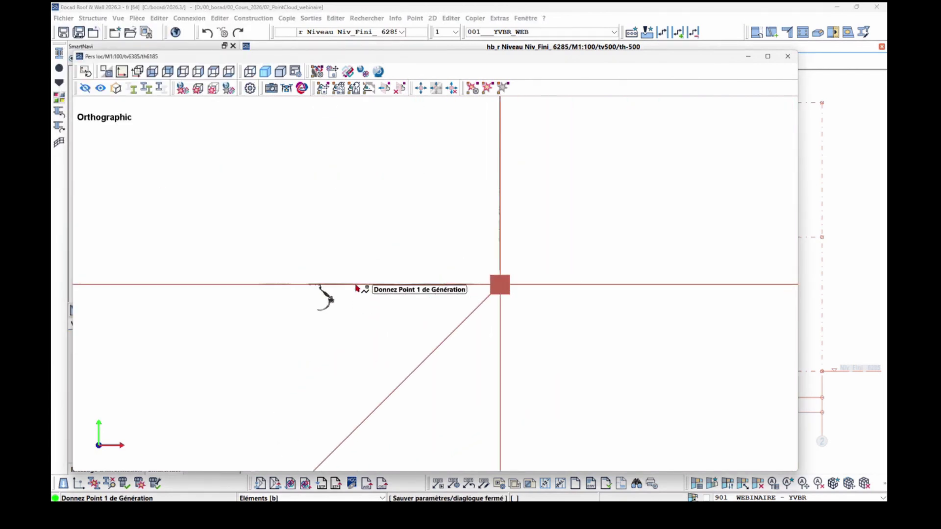
left_click(361, 285)
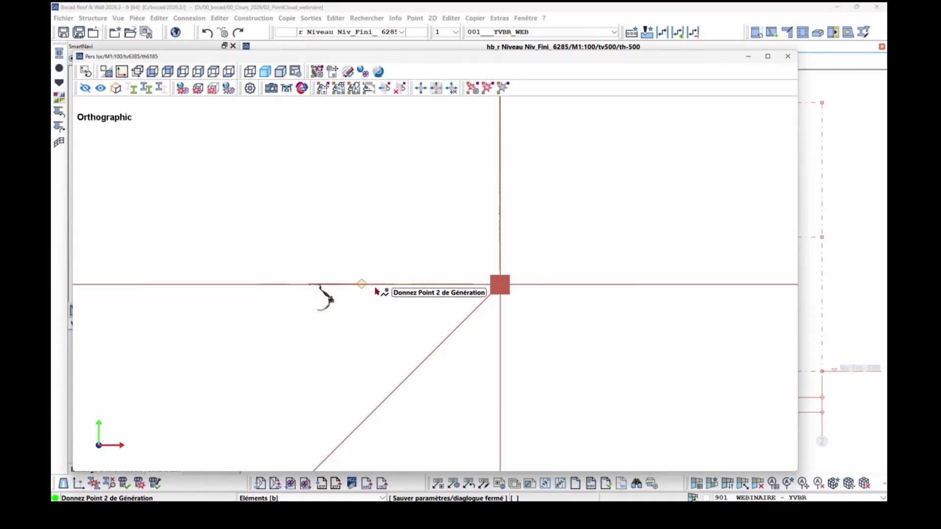
key("p")
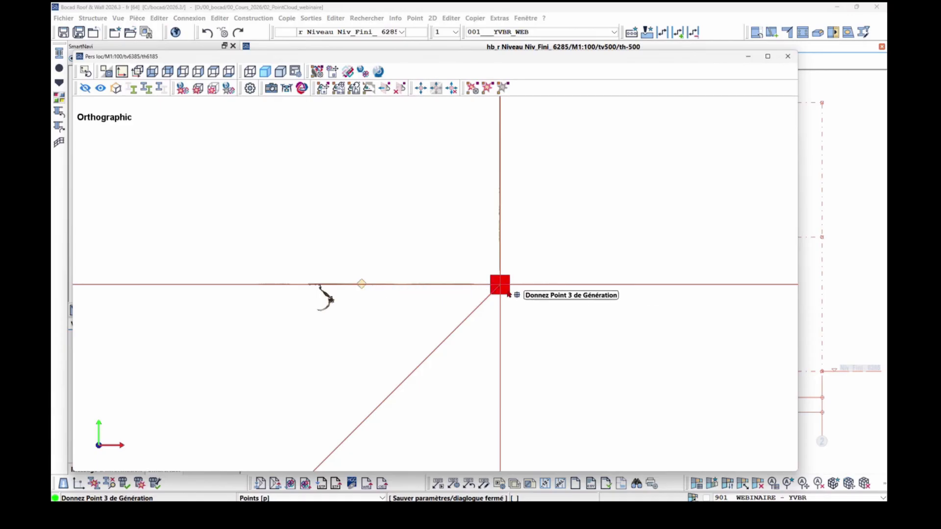
left_click(514, 294)
key("b")
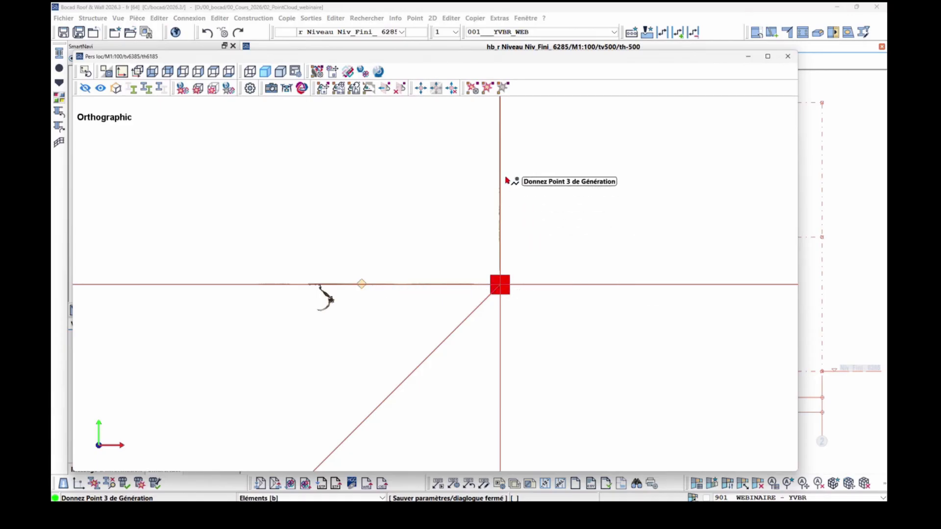
left_click(500, 169)
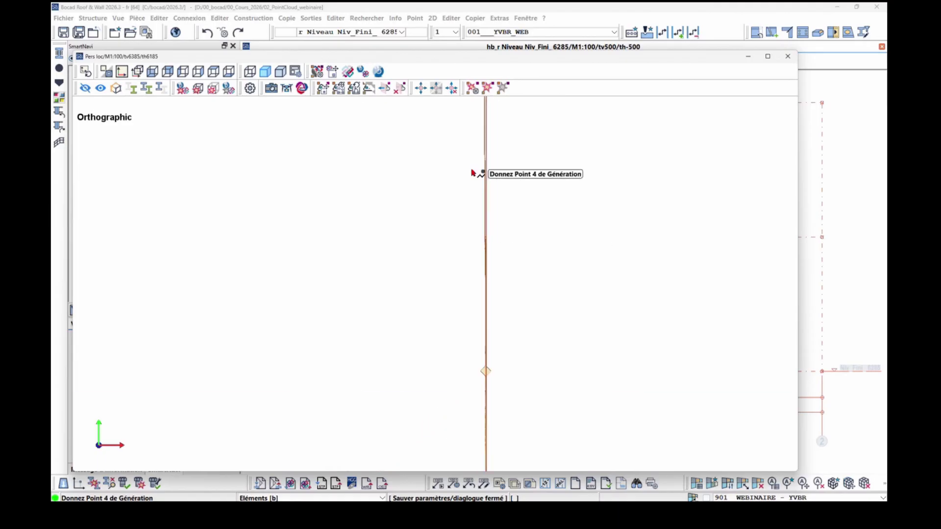
left_click(487, 163)
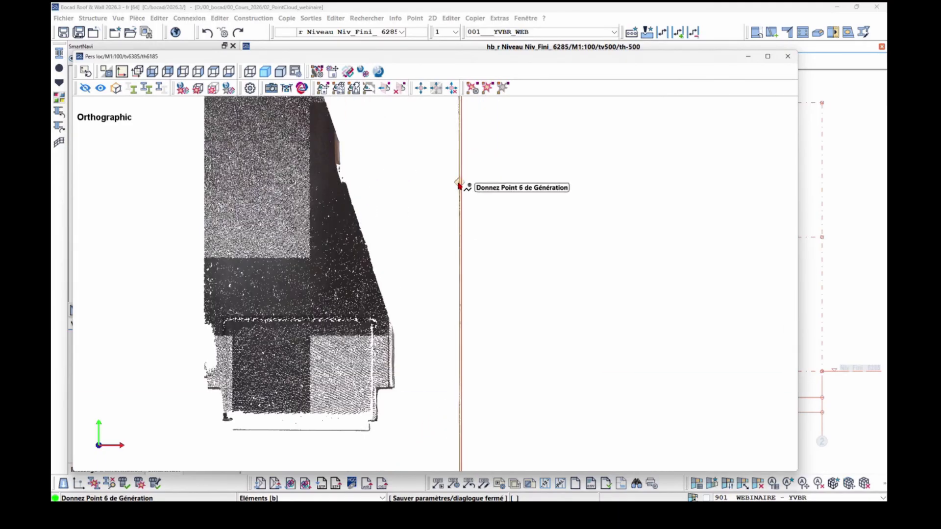
Continue the wall path through scanned points along axis 1, past axis MA towards the far grid corner.
left_click(461, 183)
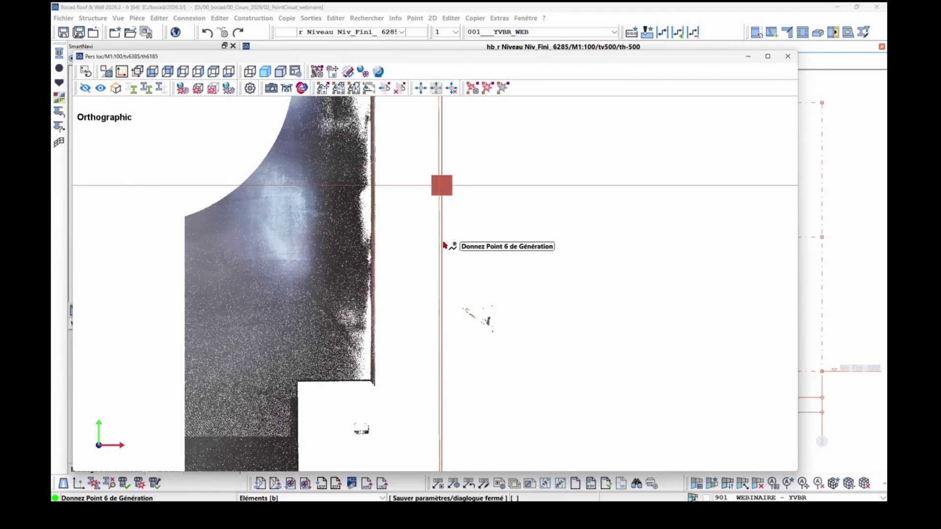
left_click(439, 239)
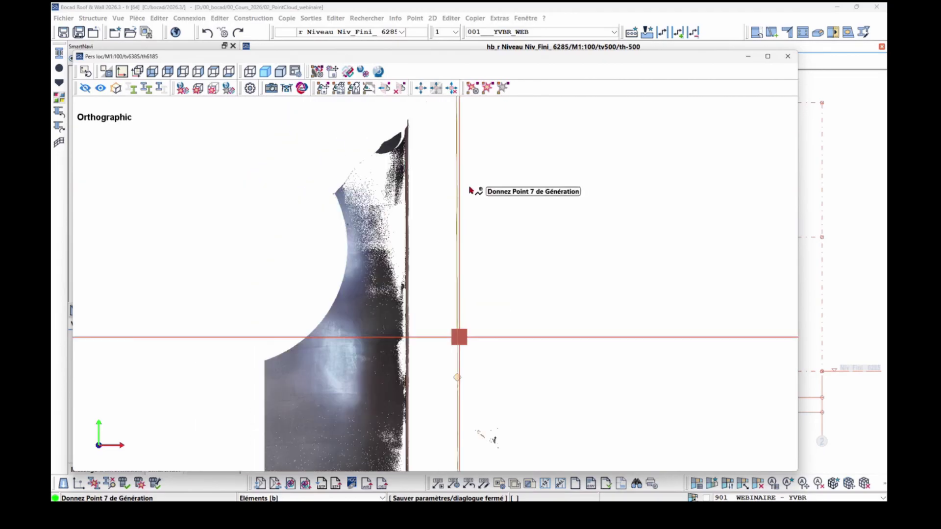
left_click(457, 142)
scroll(489, 177, "down", 4)
middle_click_drag(489, 177, 462, 235)
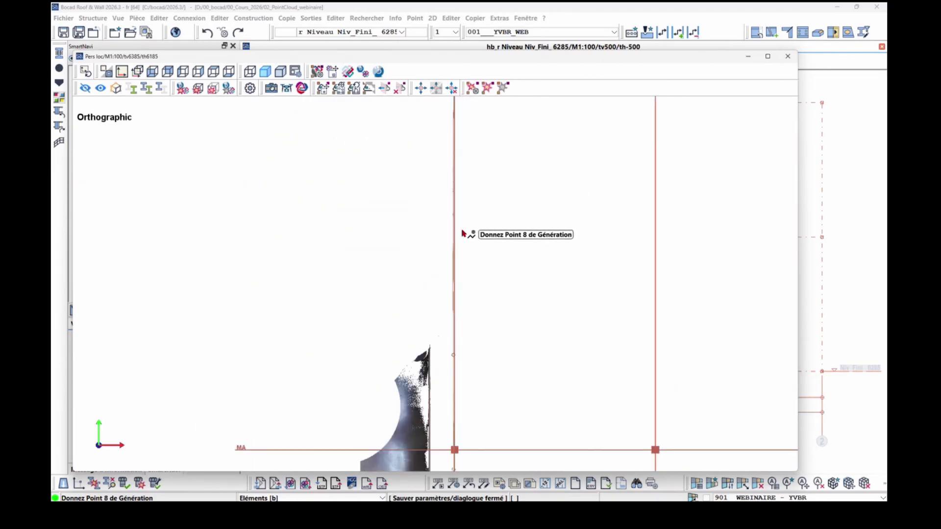
left_click(454, 197)
middle_click_drag(480, 179, 457, 454)
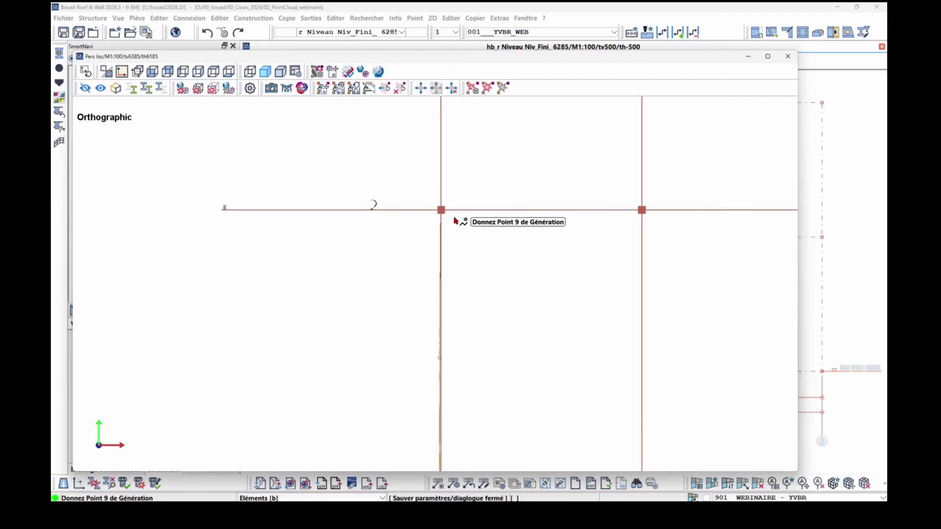
Turn the wall path at the far grid corner on axis 1, end it on the perpendicular scanned line, and check the generated wall face.
left_click(441, 210)
scroll(405, 217, "up", 4)
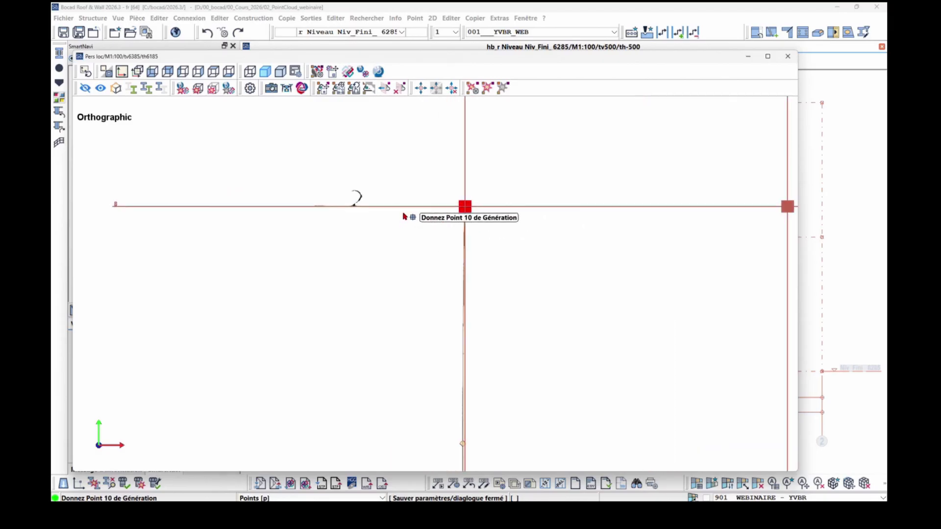
key("b")
left_click(420, 214)
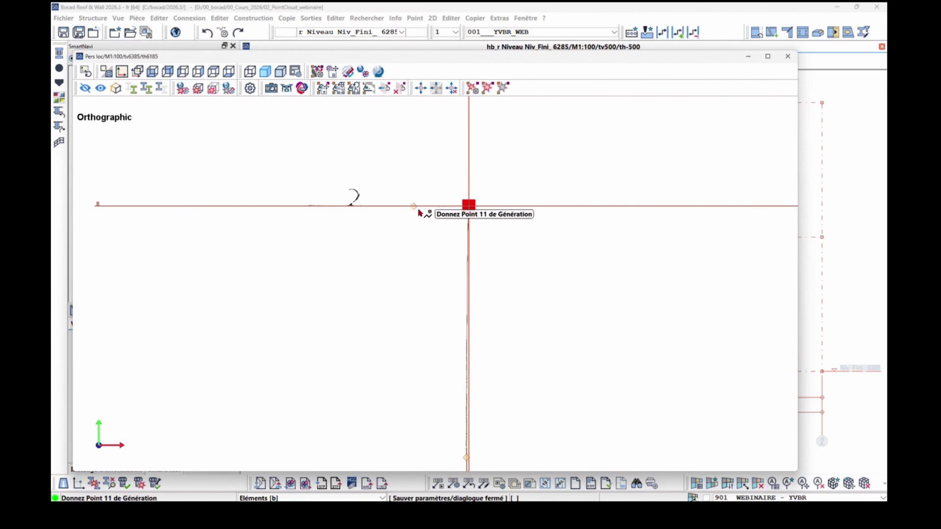
left_click(420, 214)
scroll(461, 343, "up", 4)
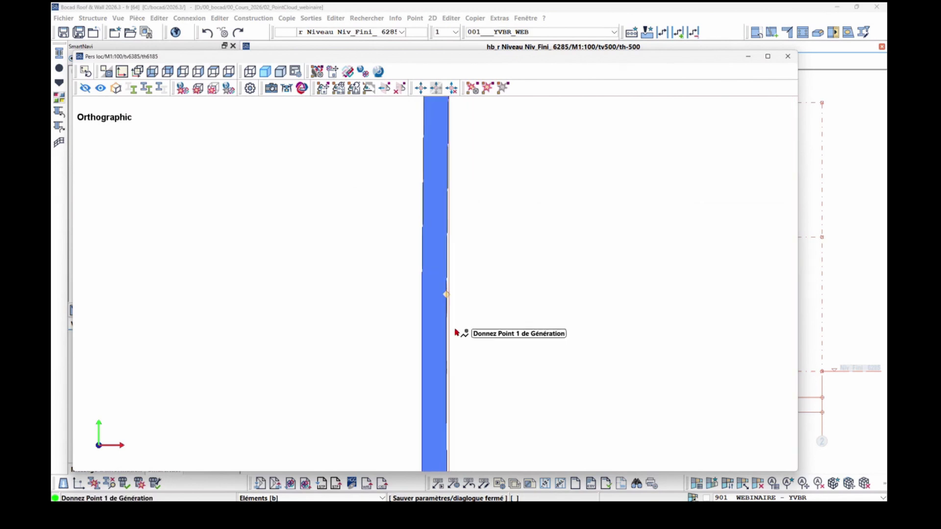
scroll(451, 324, "up", 6)
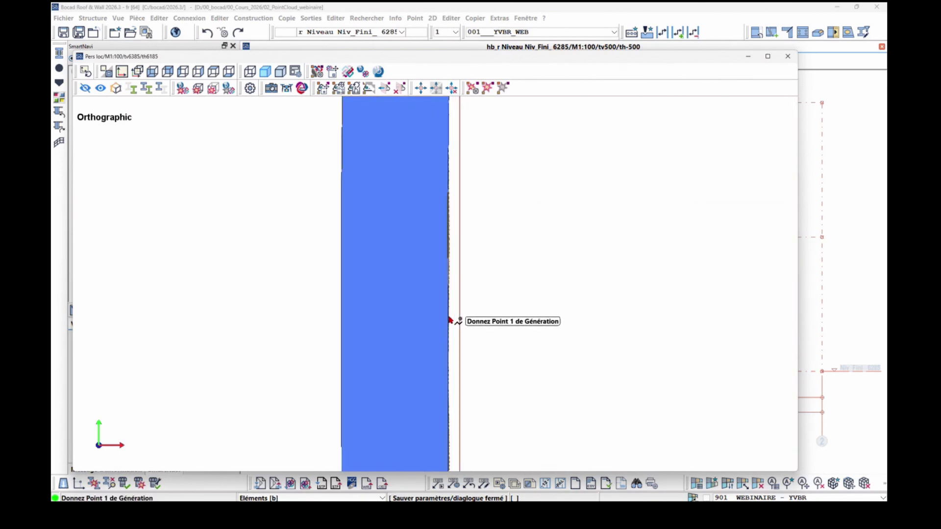
scroll(450, 321, "up", 4)
scroll(450, 321, "down", 1)
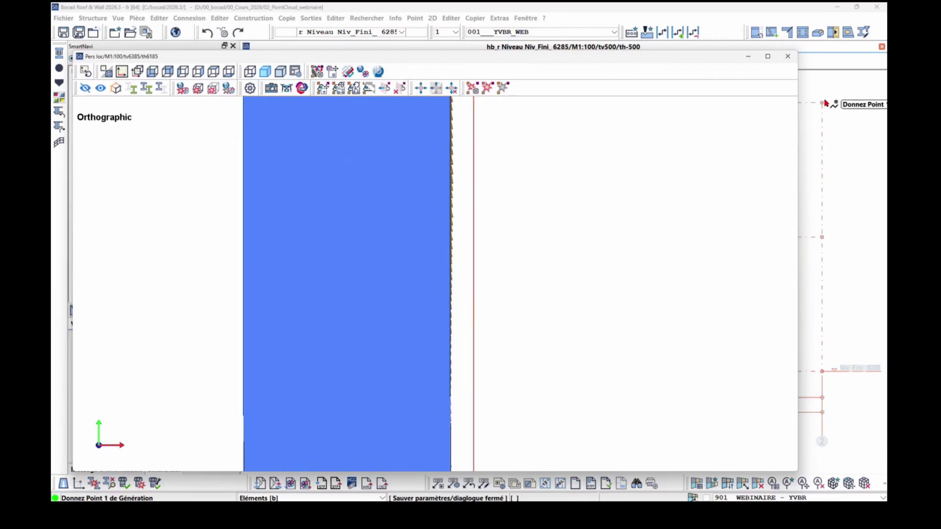
Close the local section view and open a perspective view of the whole model with its point cloud.
left_click_drag(730, 61, 756, 52)
scroll(573, 316, "down", 8)
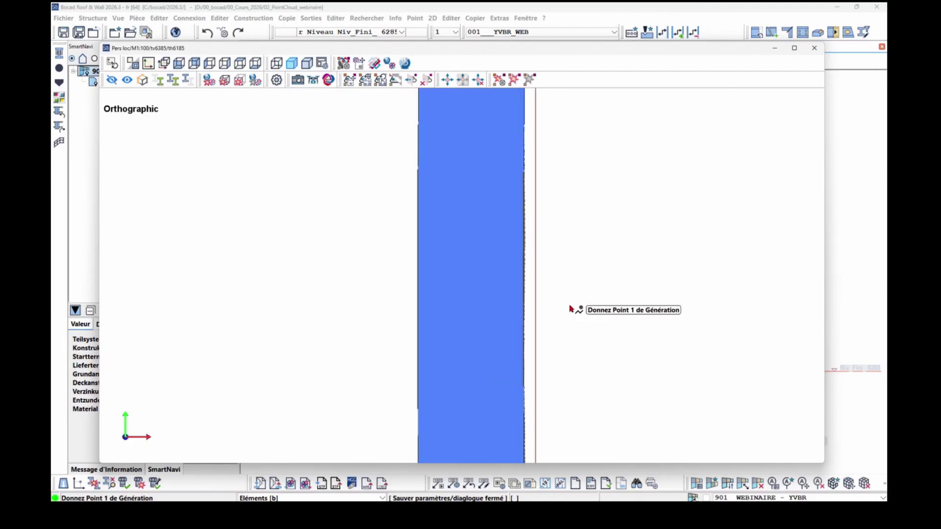
scroll(608, 354, "down", 3)
middle_click_drag(620, 369, 503, 268)
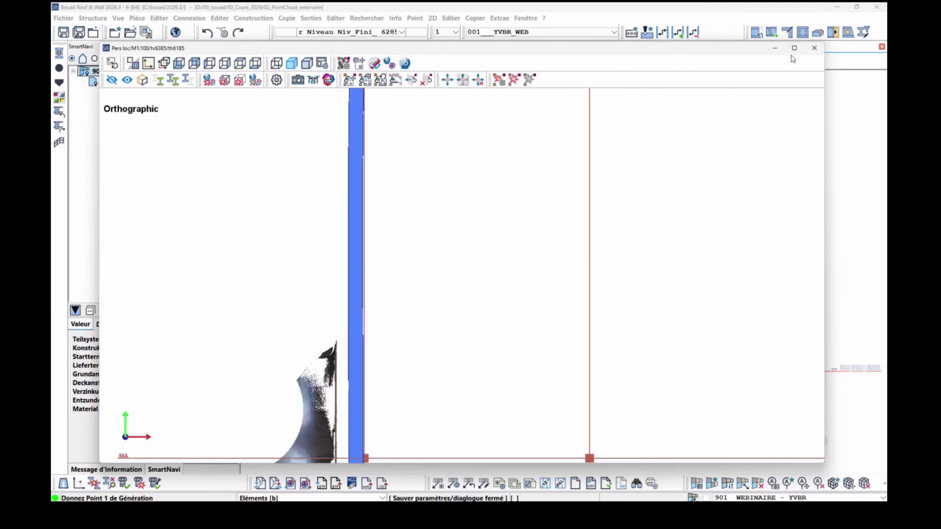
left_click(814, 49)
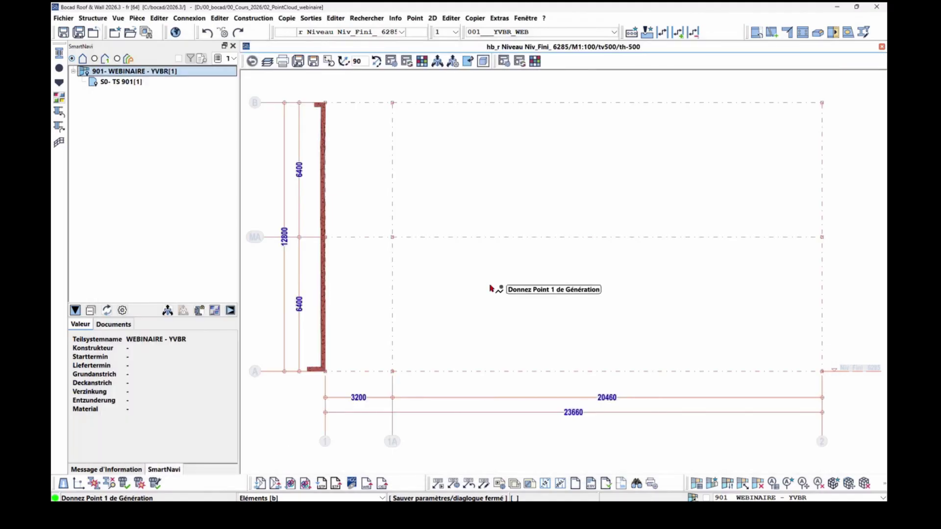
right_click(490, 289)
left_click(499, 318)
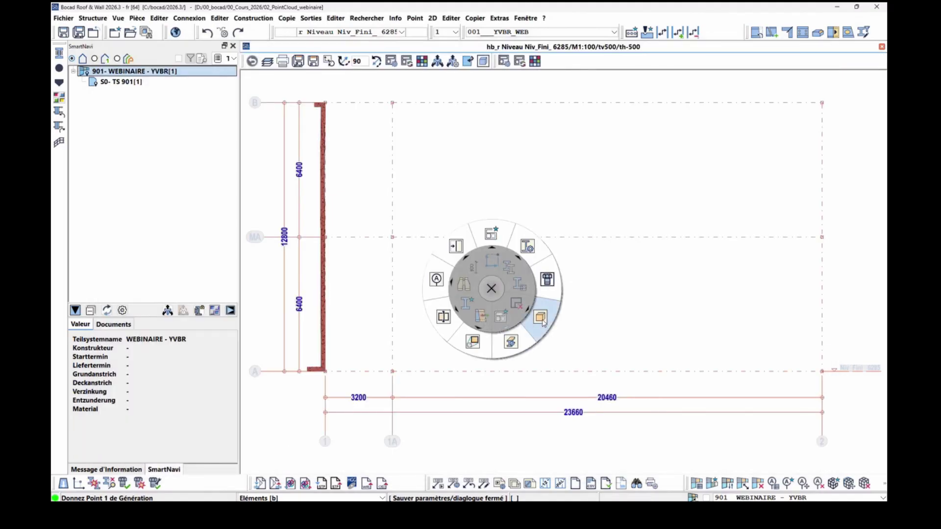
left_click(542, 323)
left_click(320, 291)
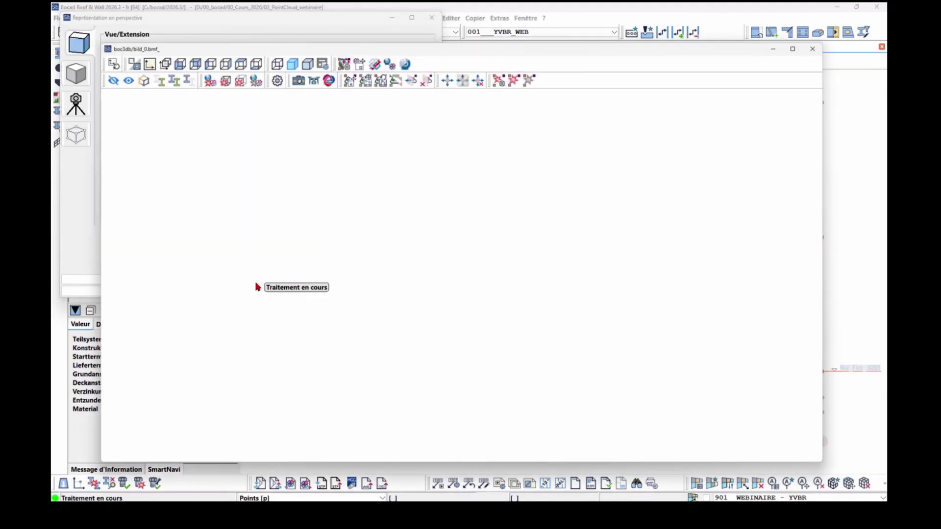
Examine the modelled concrete wall against the scanned building façade, including the window openings and the area around the canopy.
scroll(416, 372, "up", 4)
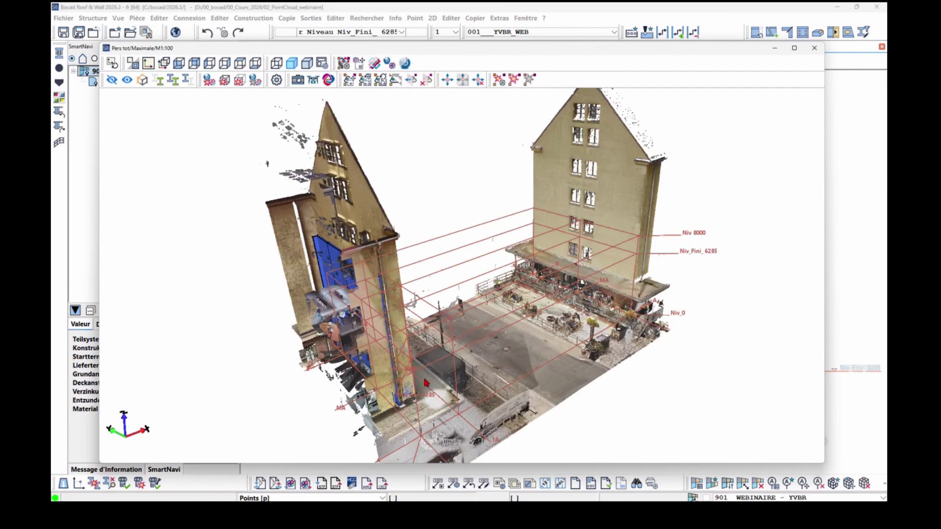
middle_click_drag(425, 379, 235, 323)
scroll(387, 354, "up", 2)
scroll(387, 353, "up", 6)
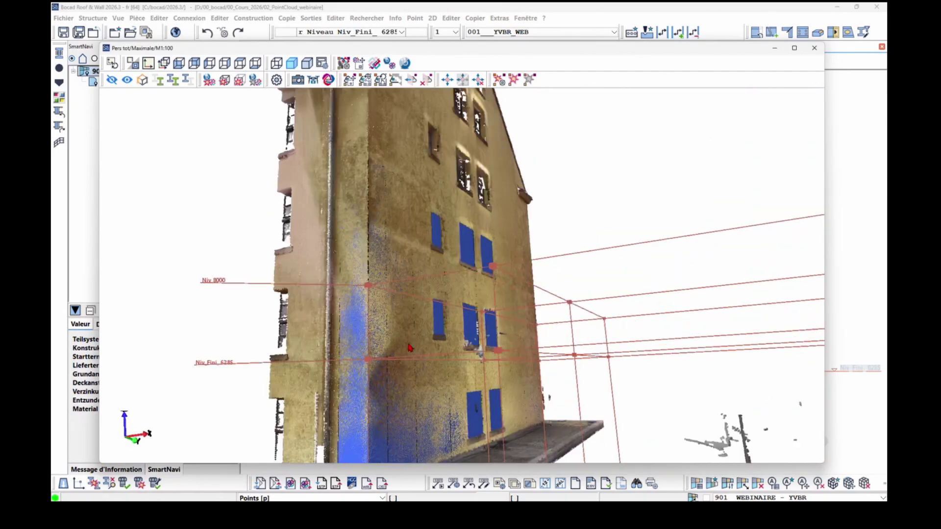
scroll(400, 351, "down", 5)
scroll(385, 321, "up", 3)
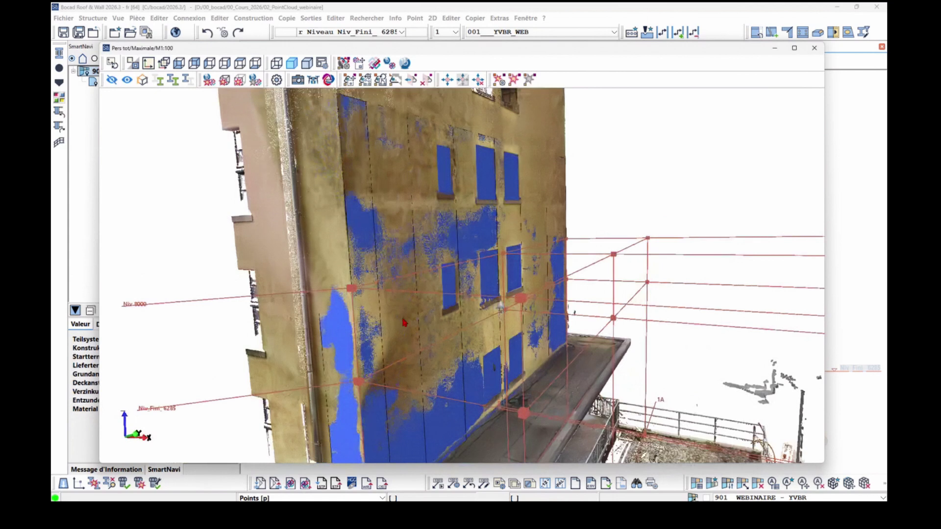
scroll(404, 323, "up", 2)
scroll(404, 322, "down", 5)
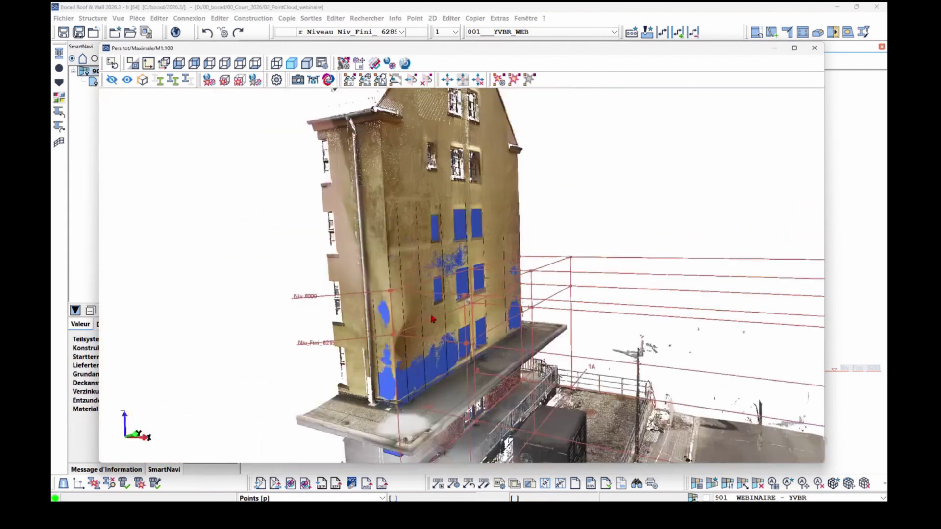
scroll(445, 326, "up", 1)
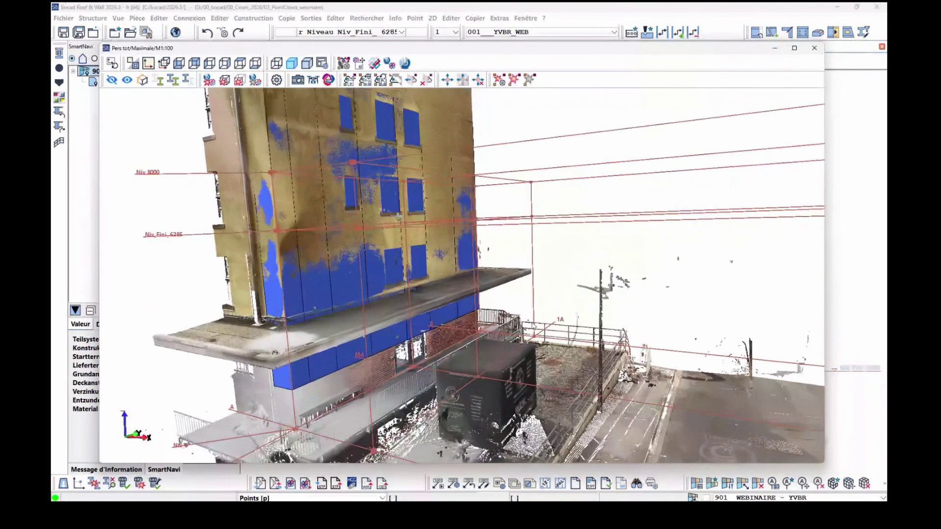
Create an HEA300 column in S355 with start extension -1500 at grid intersection A/1A, from Niv_0 to Niv_Fini_6285.
right_click(531, 319)
left_click(512, 274)
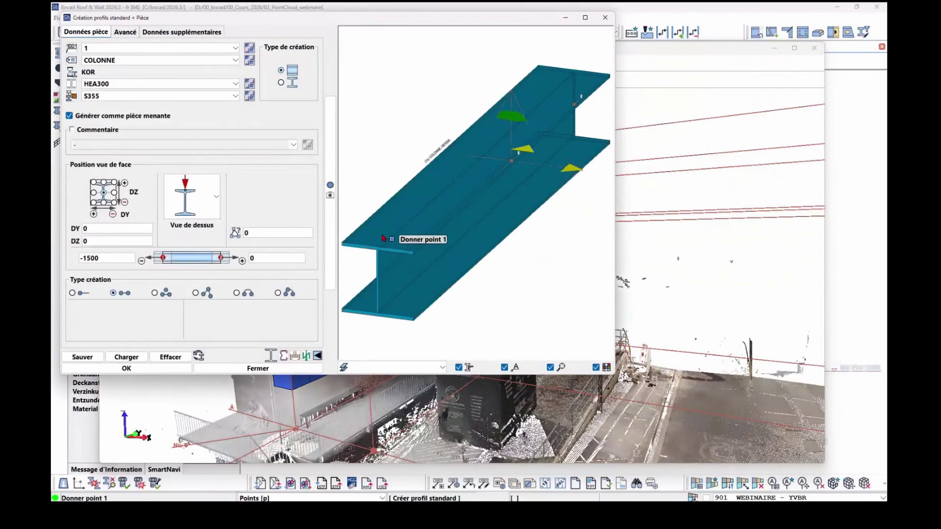
left_click(175, 368)
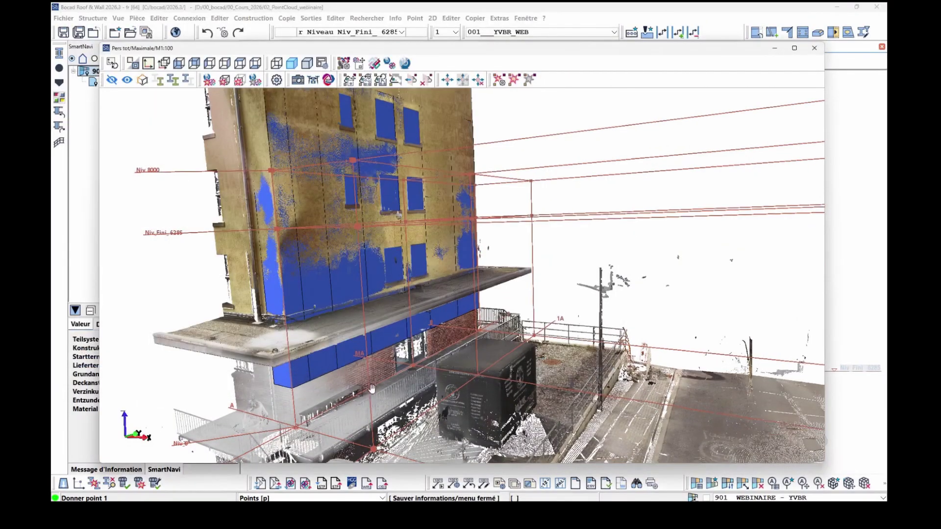
mouse_move(393, 402)
middle_mouse_down()
mouse_move(454, 414)
mouse_move(407, 392)
middle_mouse_up()
left_click(424, 342)
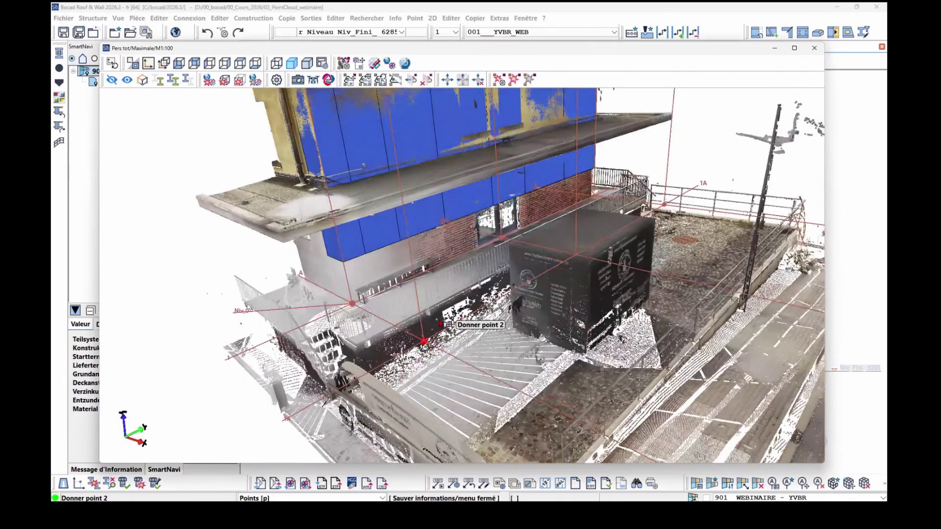
middle_click_drag(424, 342, 420, 201)
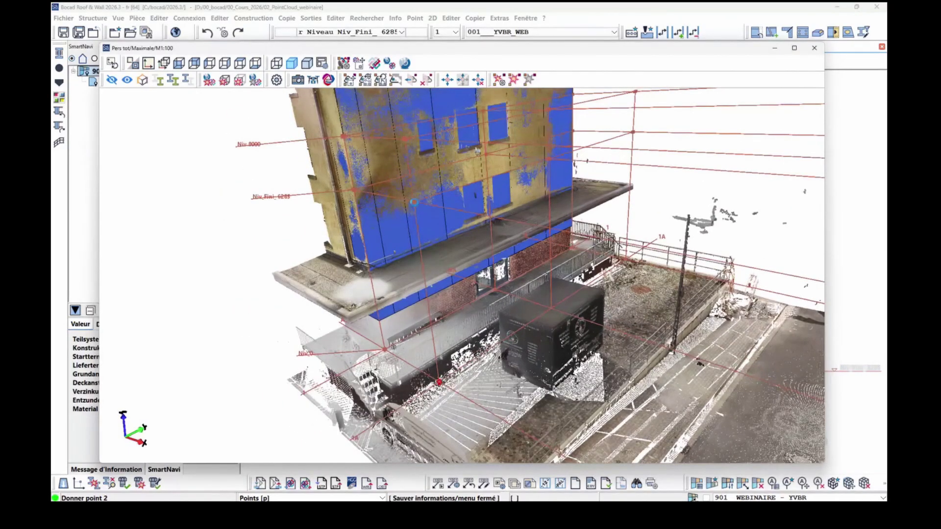
left_click(415, 205)
Place a second HEA300 column at grid intersection B/1A, from Niv_0 up to Niv_Fini_6285.
middle_click_drag(563, 282, 620, 286)
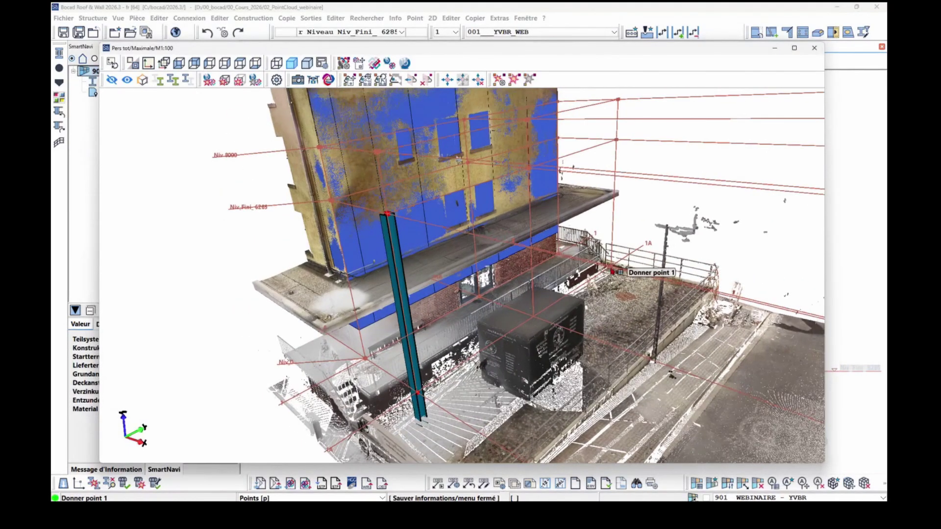
left_click(612, 271)
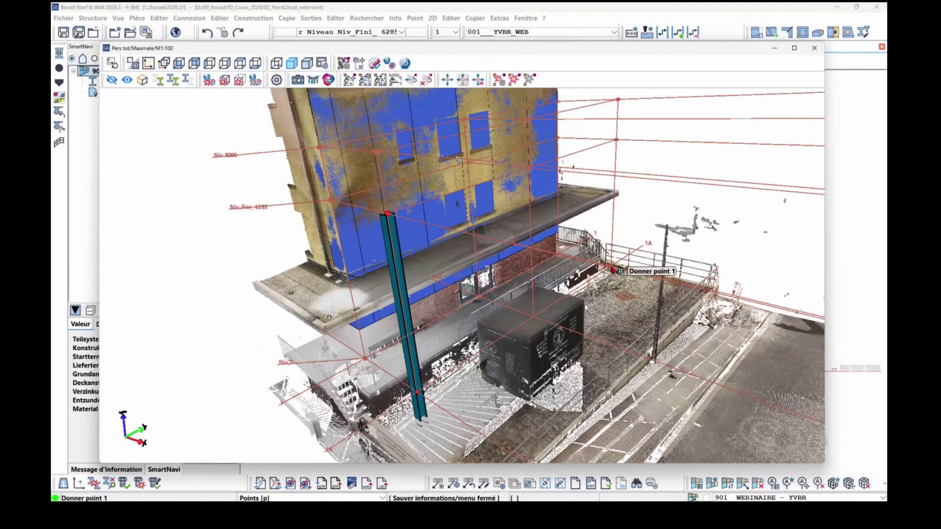
left_click(617, 141)
Set the profile's start extension to 0 and its reference to top centre, and place an HEA300 beam between the two column tops.
right_click(569, 228)
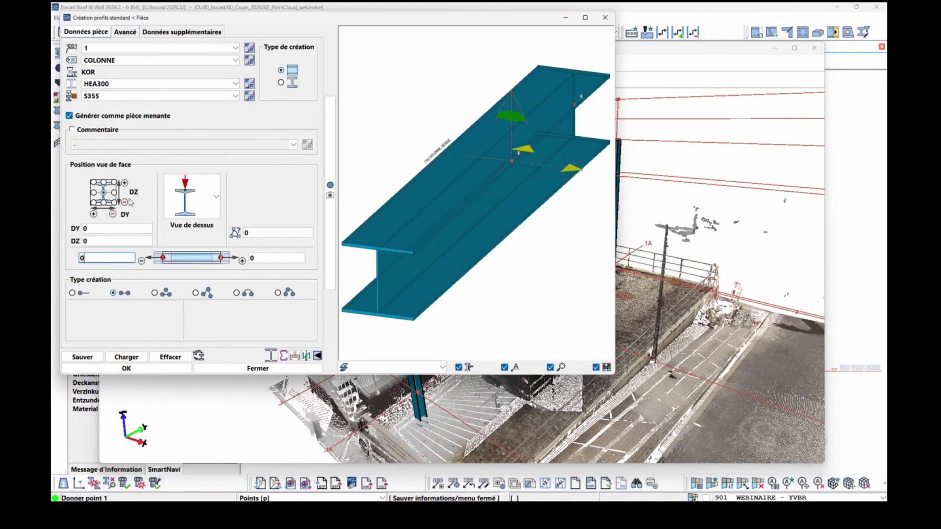
left_click(103, 182)
left_click(130, 369)
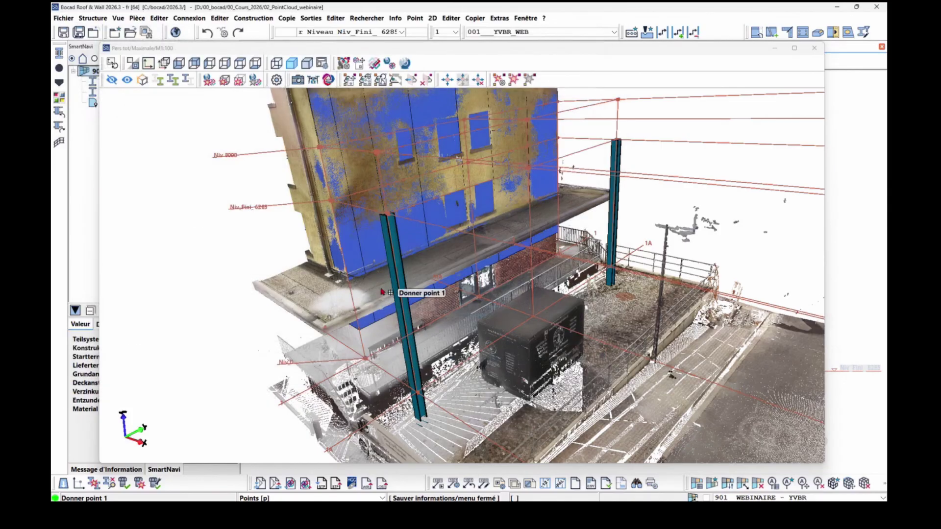
left_click(388, 214)
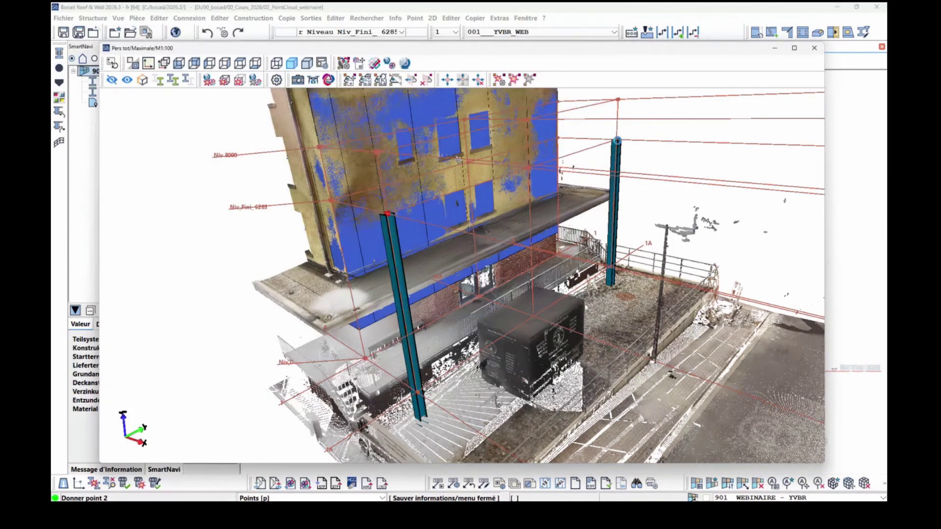
left_click(617, 141)
Add an HEA300 cross beam along axis MA at Niv_Fini_6285, from the wall at axis 1 to the main beam on 1A.
middle_click_drag(617, 140, 482, 191)
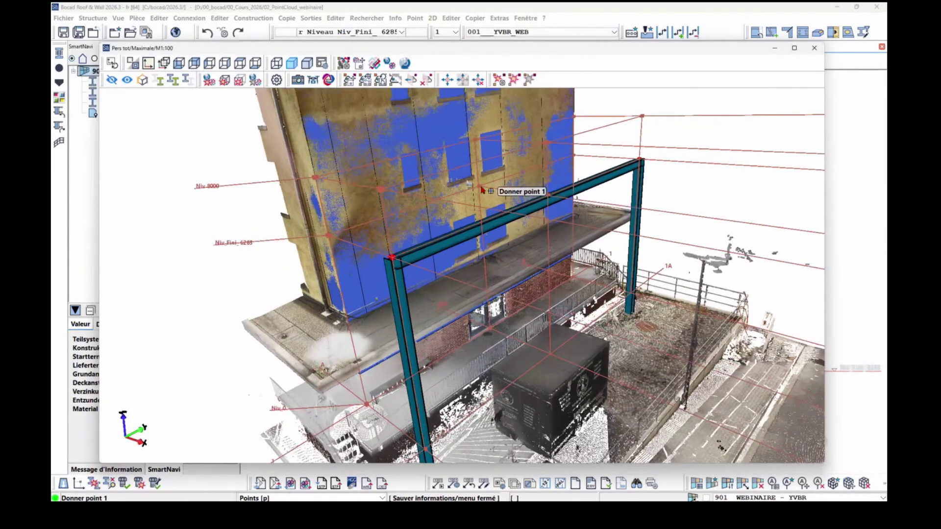
left_click(481, 188)
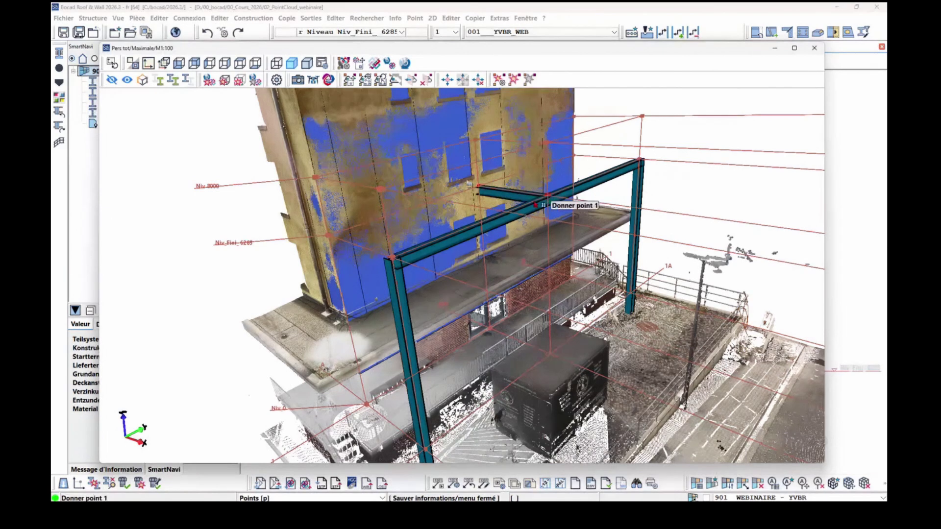
scroll(557, 294, "down", 4)
scroll(541, 307, "up", 1)
scroll(518, 324, "up", 2)
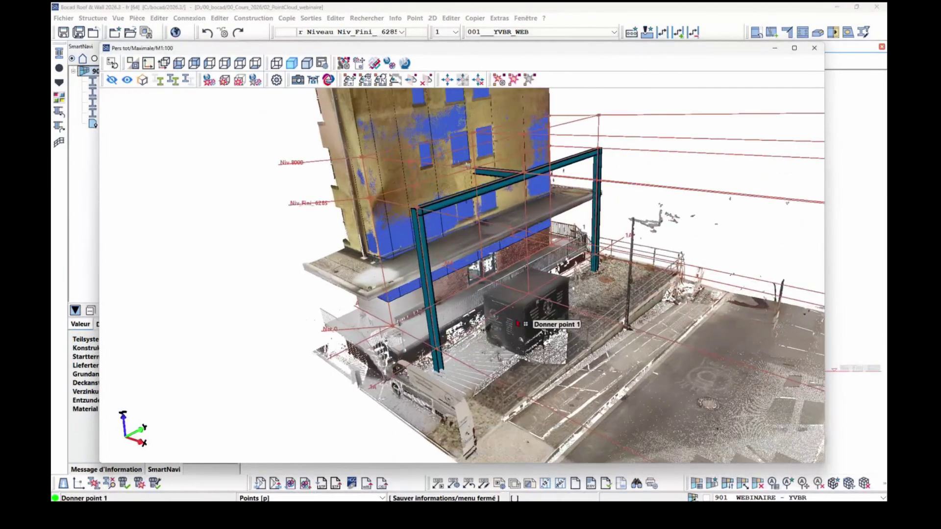
middle_click_drag(517, 323, 548, 359)
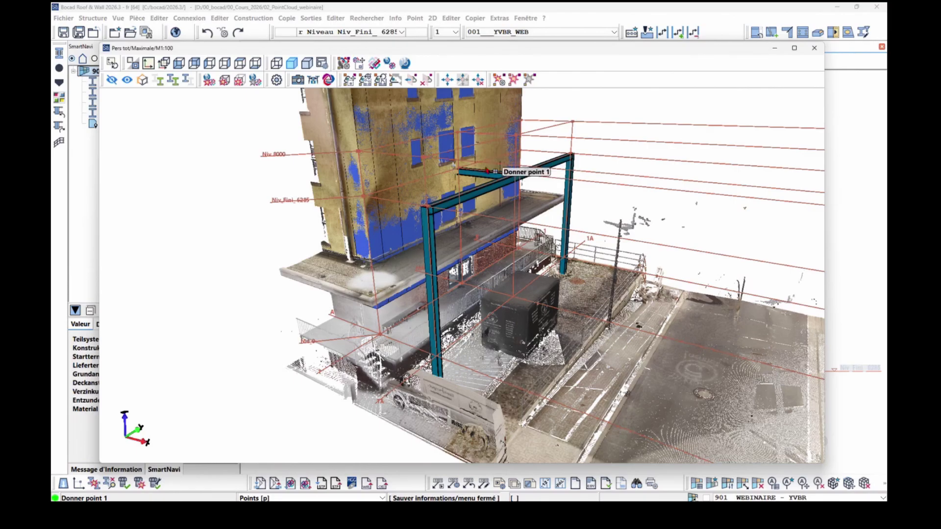
scroll(483, 207, "up", 2)
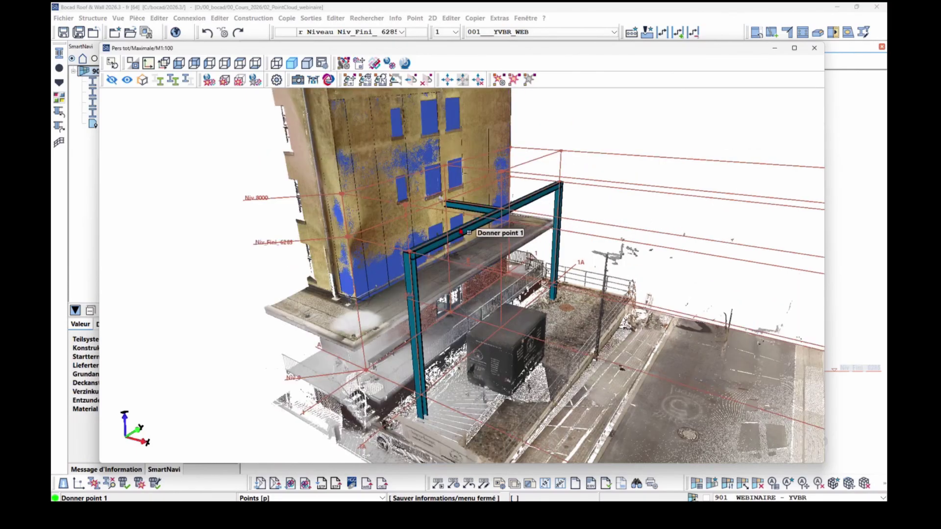
Hide the concrete wall and run the point cloud deviation analysis with mirrored Turbo-default colours from -300 to 300, hiding non-colliding points.
left_click(112, 81)
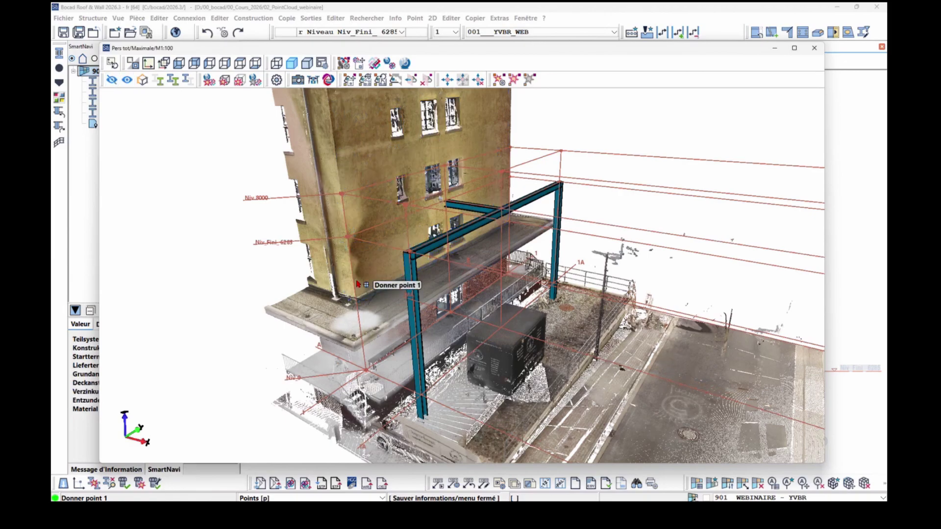
left_click(498, 80)
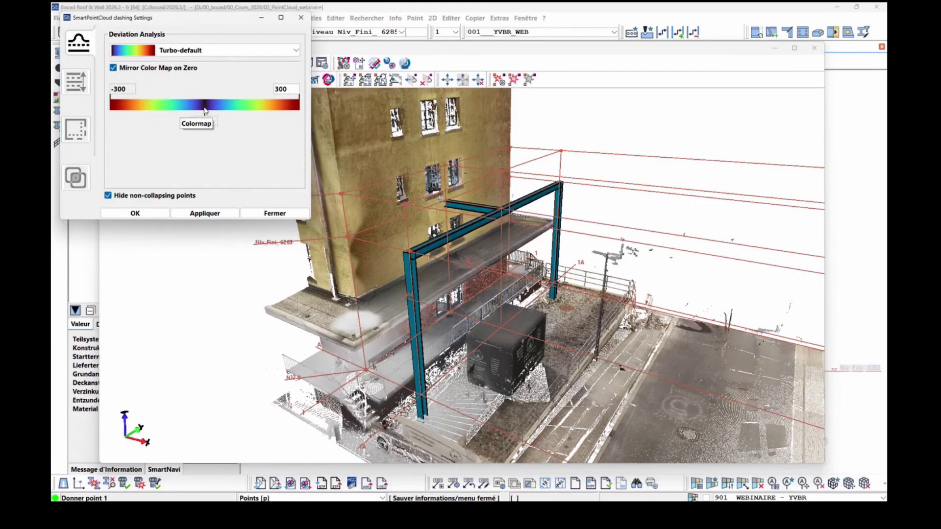
left_click(209, 213)
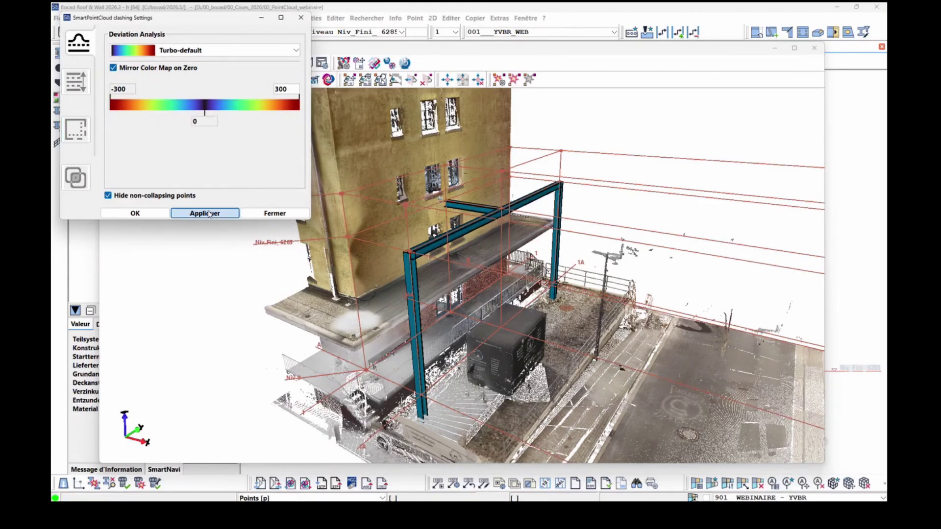
left_click(514, 80)
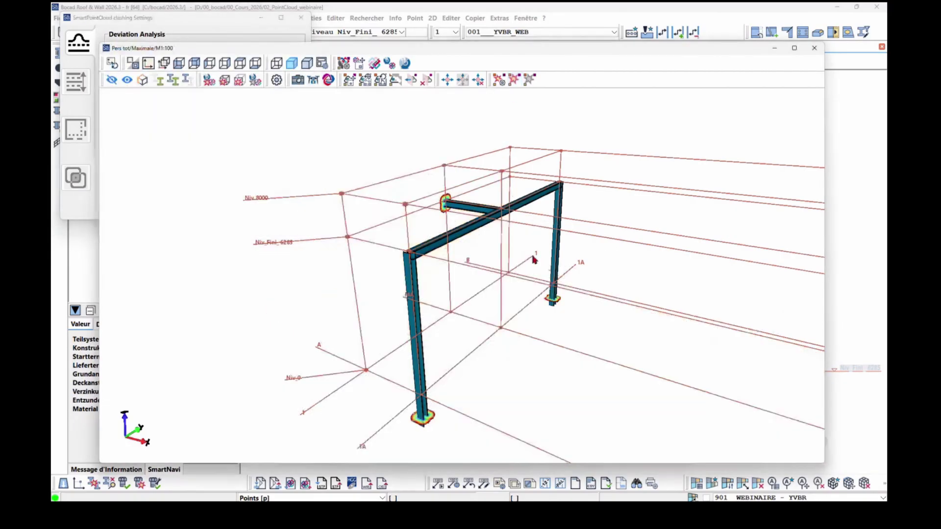
scroll(574, 332, "up", 10)
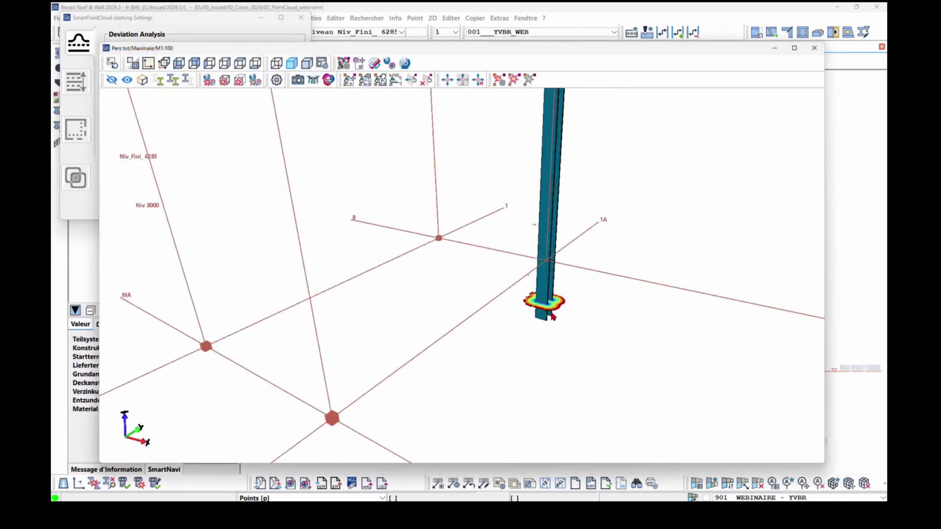
scroll(555, 321, "up", 8)
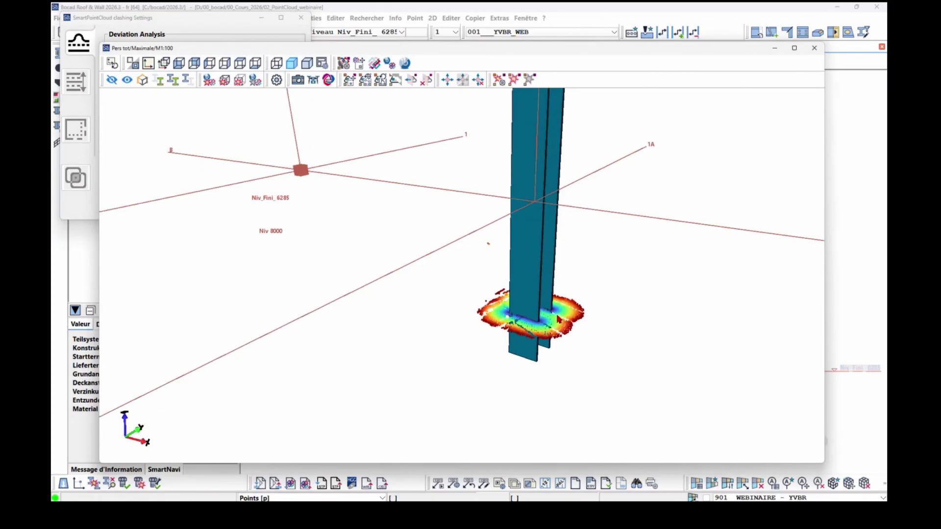
scroll(556, 328, "down", 2)
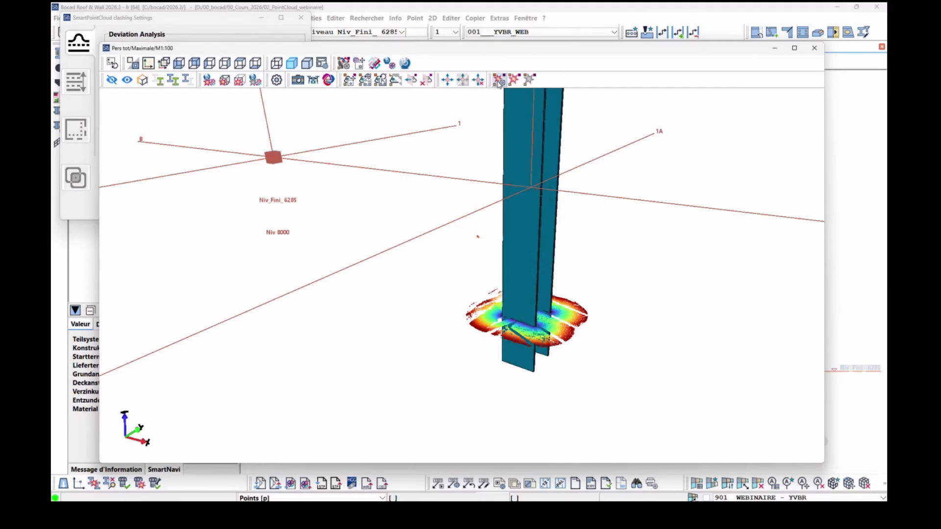
Review the colour map choices and range limits in the deviation analysis settings, and close them without changes.
left_click(498, 80)
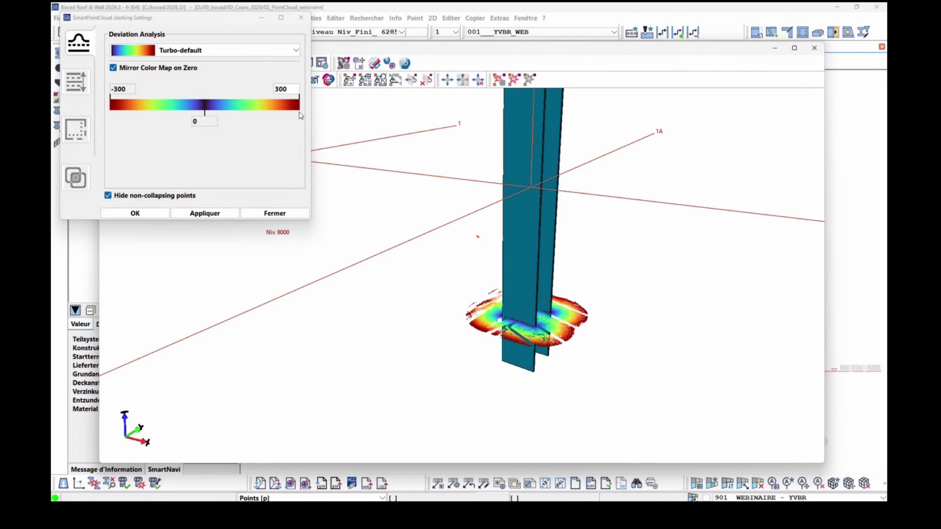
left_click(296, 51)
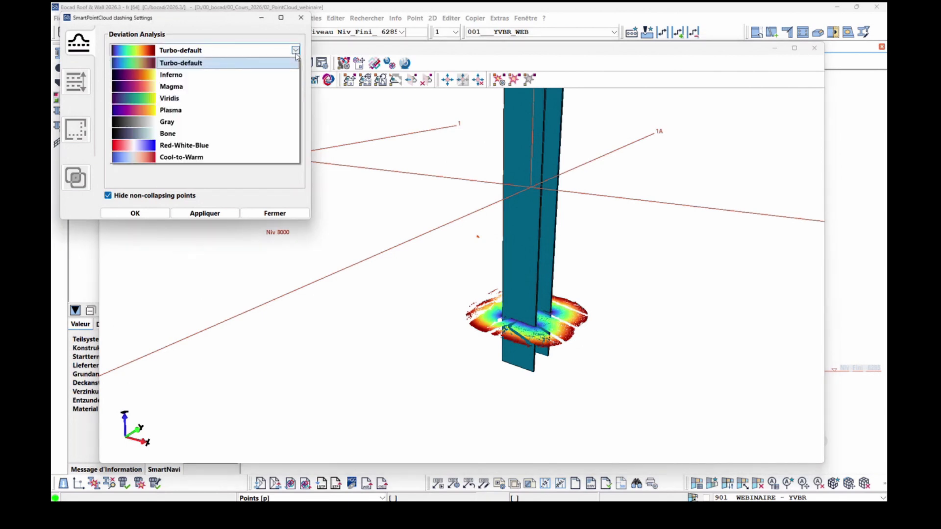
left_click(296, 54)
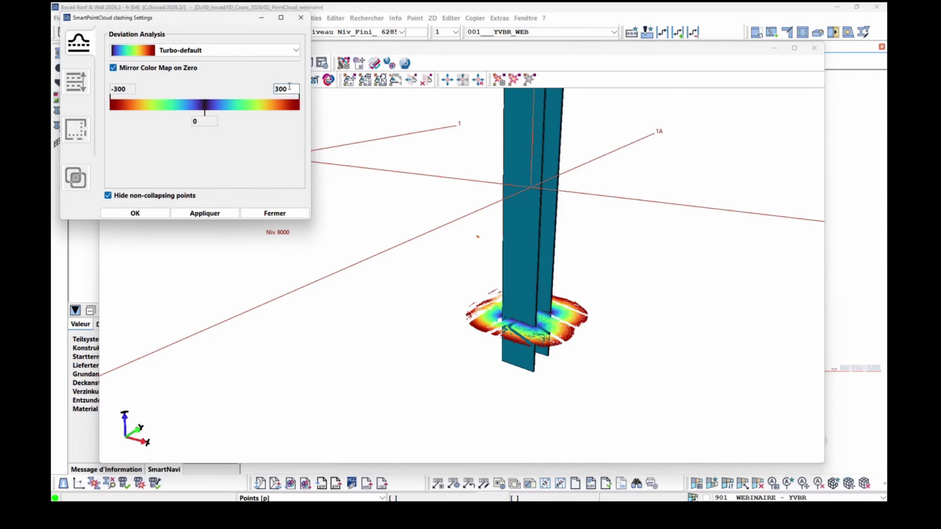
left_click(286, 89)
double_click(289, 89)
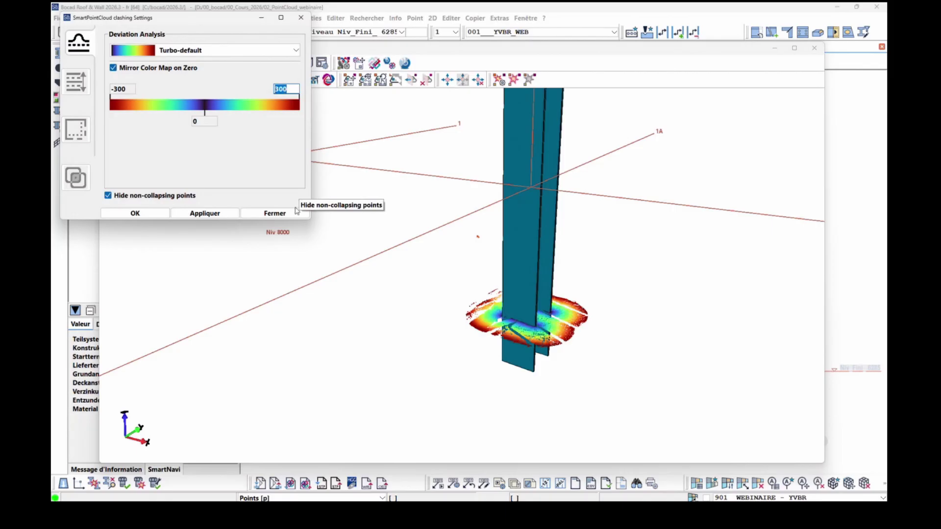
left_click(275, 214)
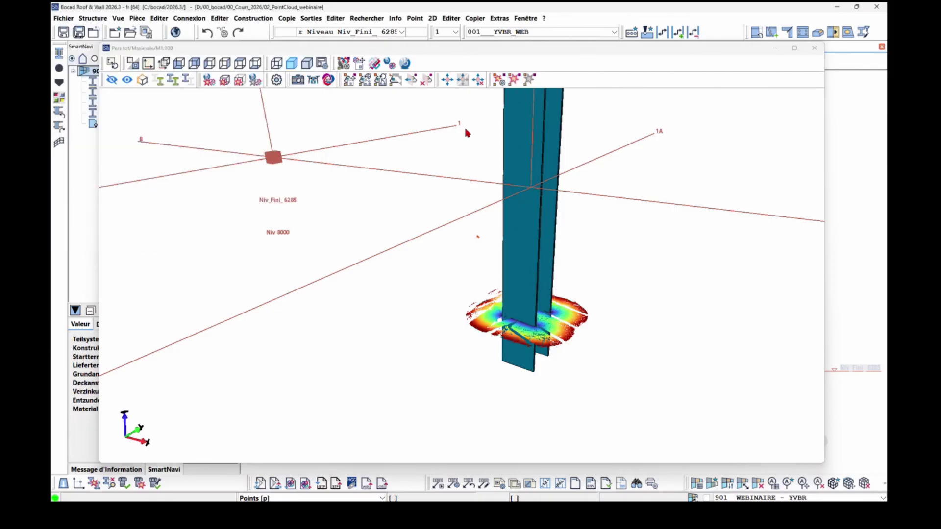
Inspect the deviation colours where the MA cross beam meets the wall, and clear the analysis to restore the full point cloud.
scroll(431, 252, "down", 3)
scroll(431, 250, "down", 5)
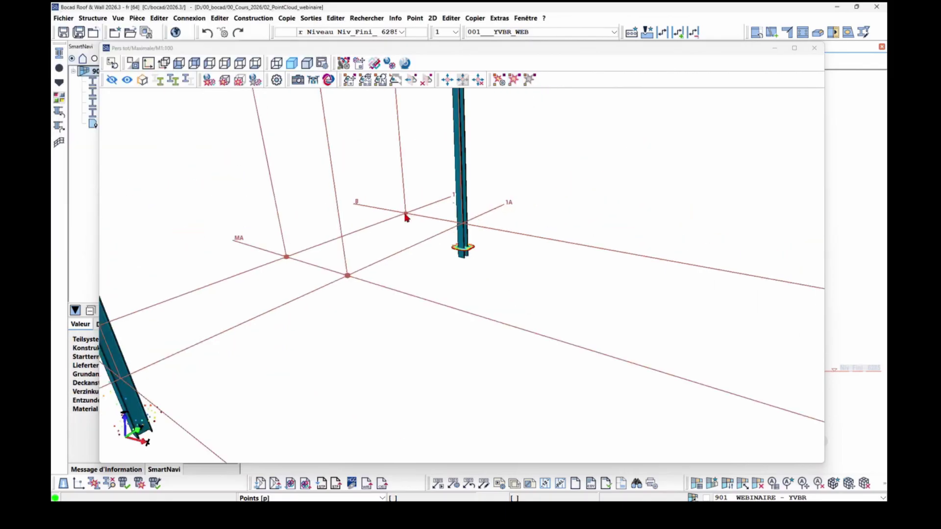
middle_click_drag(407, 218, 448, 265)
scroll(459, 260, "up", 3)
scroll(459, 260, "up", 5)
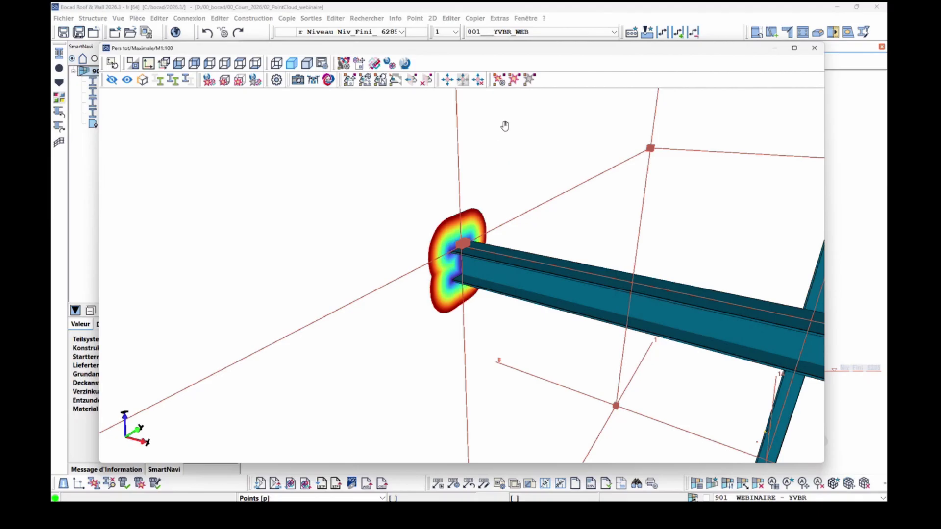
left_click(529, 79)
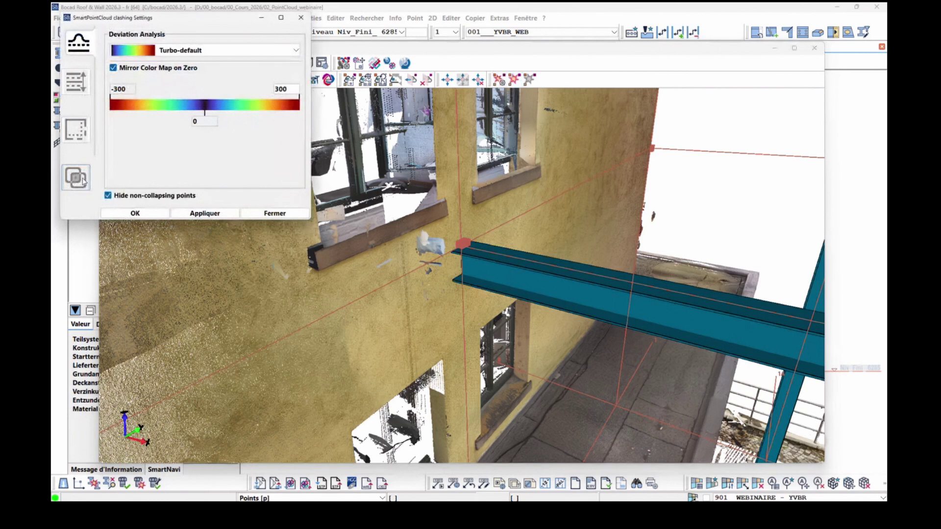
Run clash detection with a maximum distance of 5 mm and inspect the marked points at the cross beam's end and the column base.
left_click(85, 182)
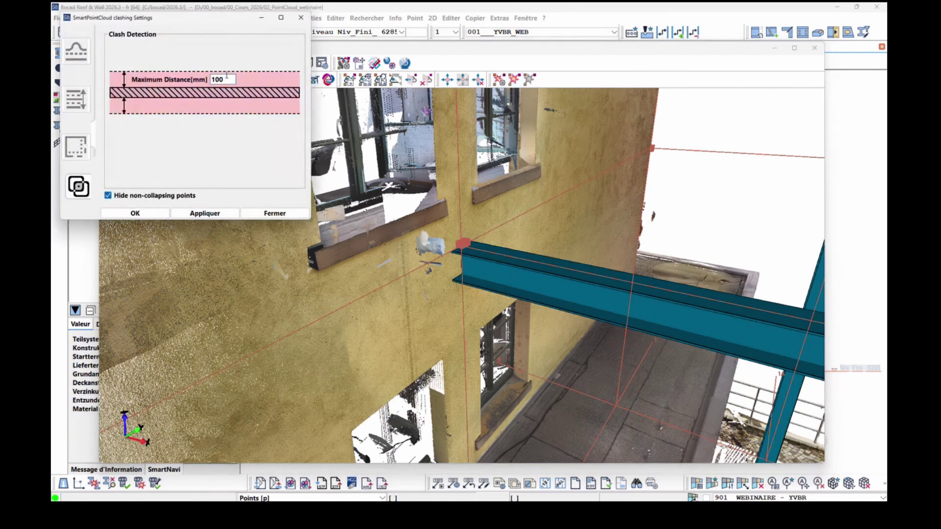
left_click_drag(225, 79, 205, 77)
type("5")
left_click(205, 213)
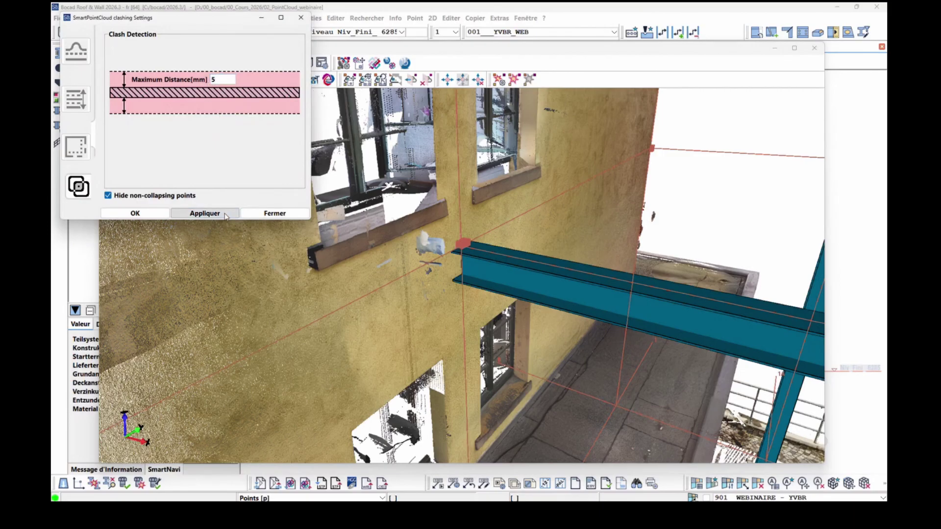
left_click(514, 80)
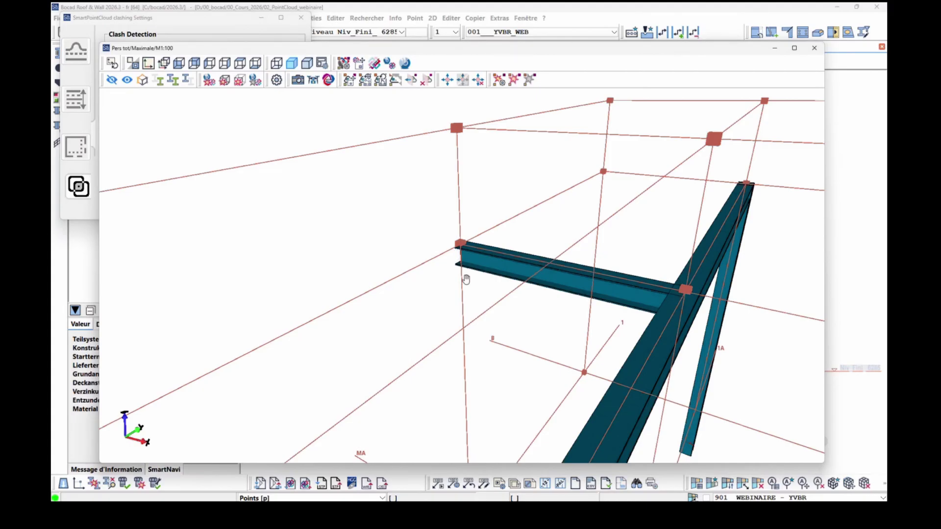
middle_click_drag(466, 280, 432, 256)
middle_click_drag(497, 307, 460, 286)
scroll(590, 407, "up", 8)
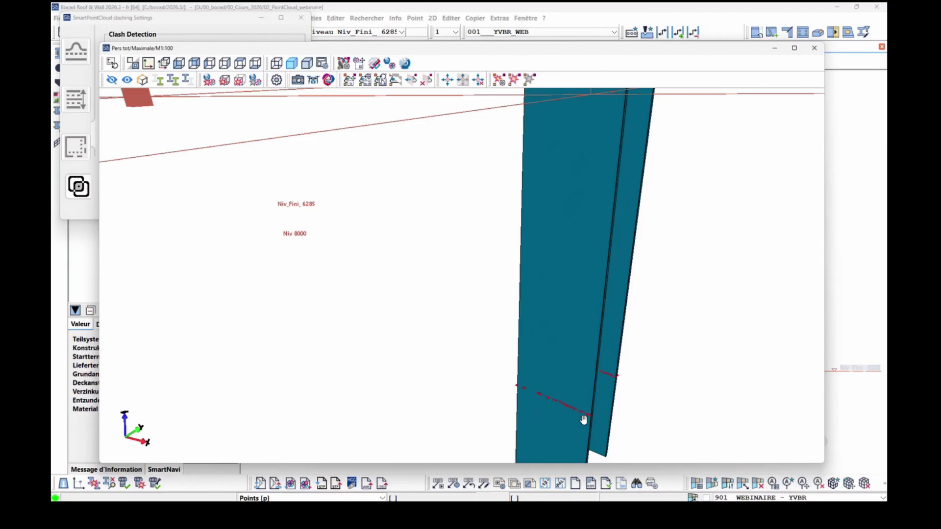
scroll(569, 402, "down", 10)
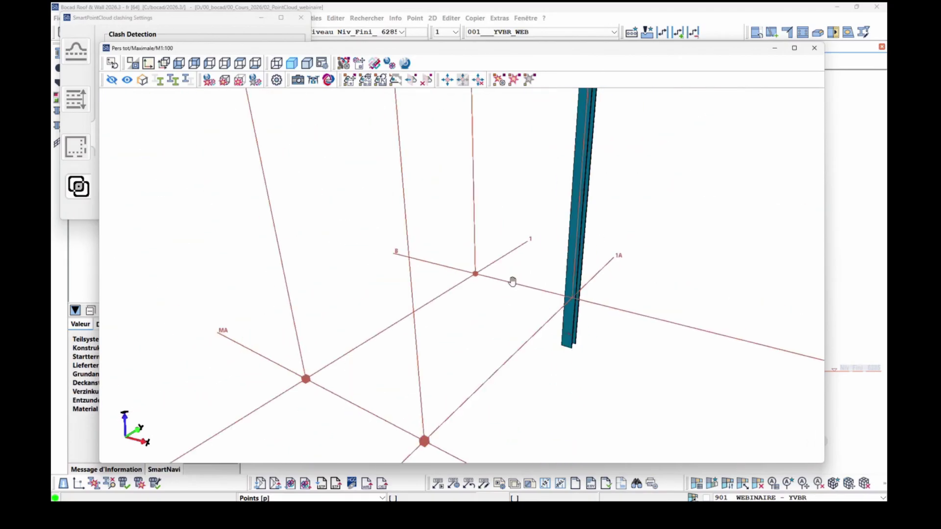
scroll(503, 108, "up", 6)
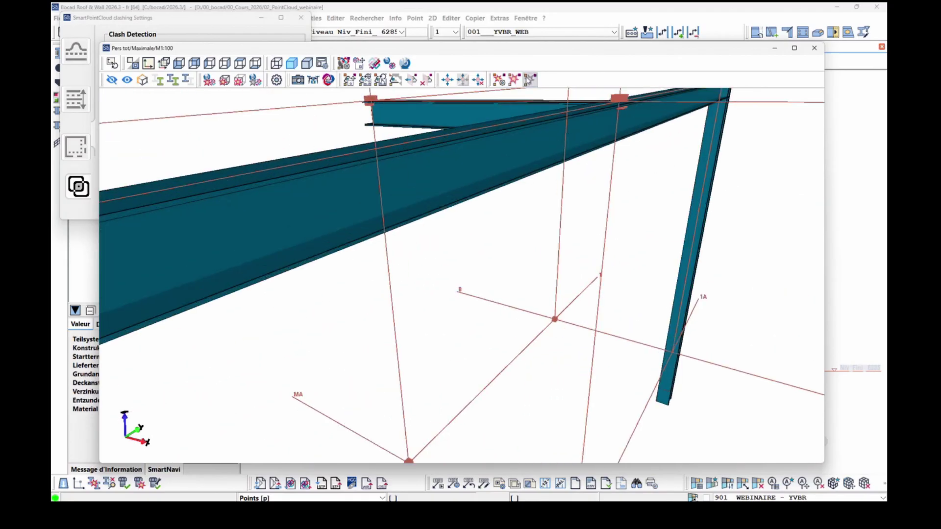
Clear the clash result, rerun clash detection with a maximum distance of 100 mm, and inspect the cross beam's wall end.
left_click(500, 80)
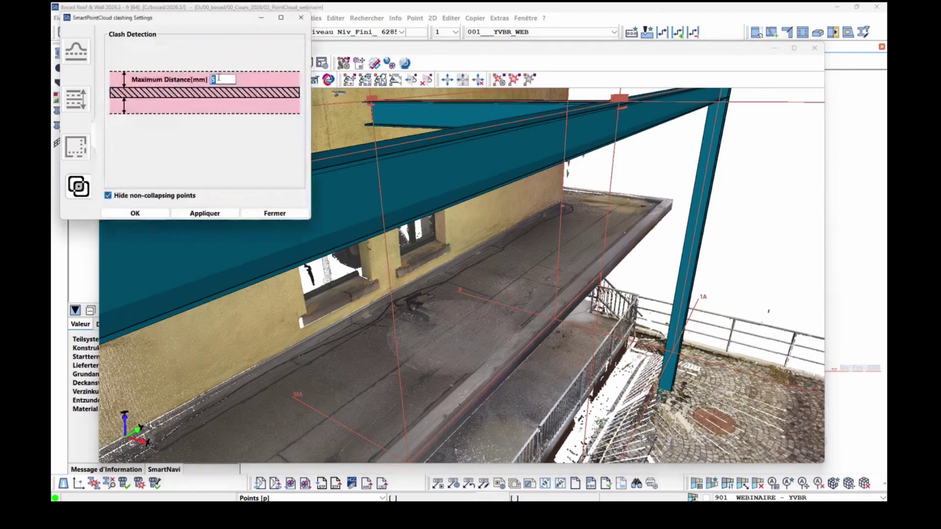
type("00")
left_click(216, 214)
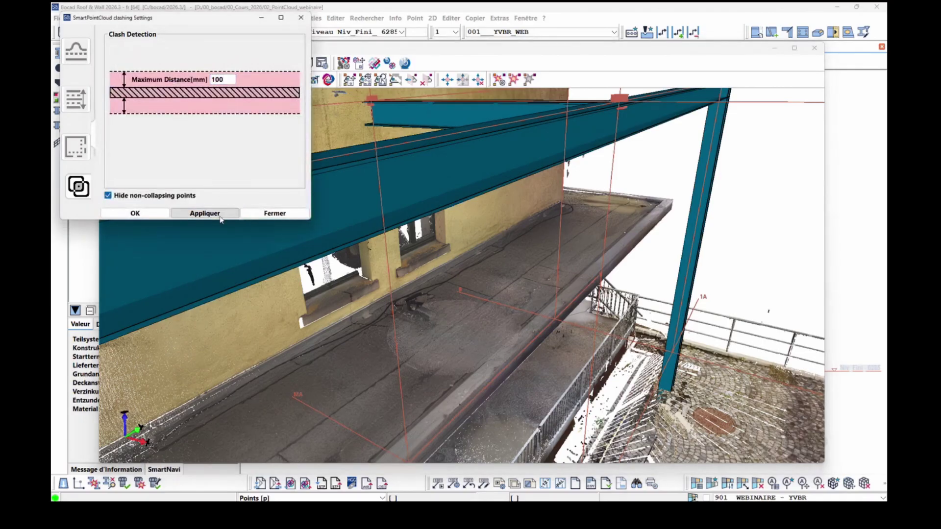
left_click(516, 81)
middle_click_drag(431, 163, 488, 226)
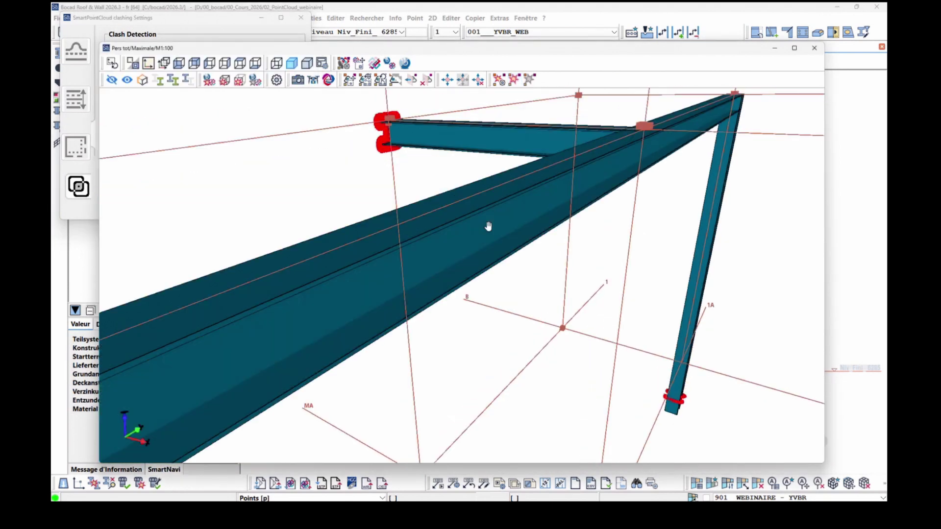
scroll(393, 148, "up", 4)
middle_click_drag(394, 150, 478, 299)
scroll(479, 298, "up", 2)
scroll(479, 299, "down", 4)
middle_click_drag(500, 344, 489, 335)
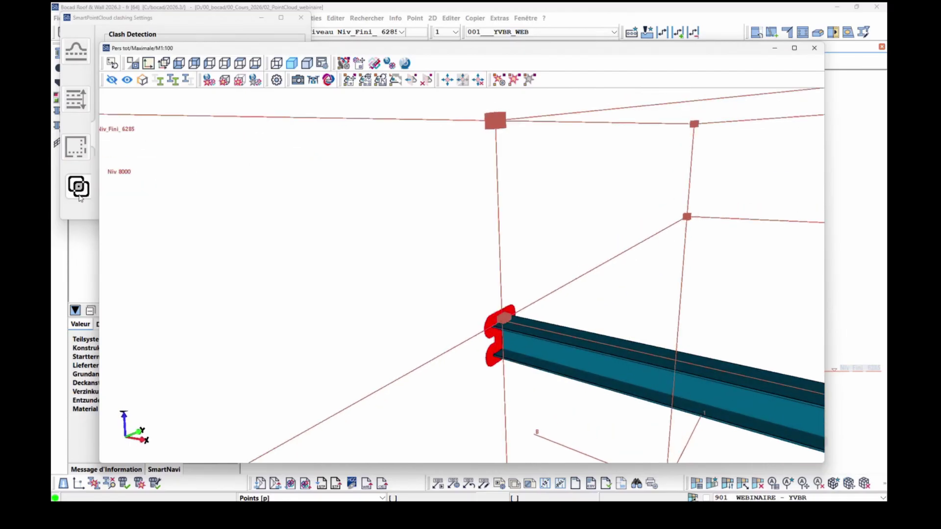
Examine the clashing points around the cross beam's wall end up close, and close the clash settings.
left_click(497, 80)
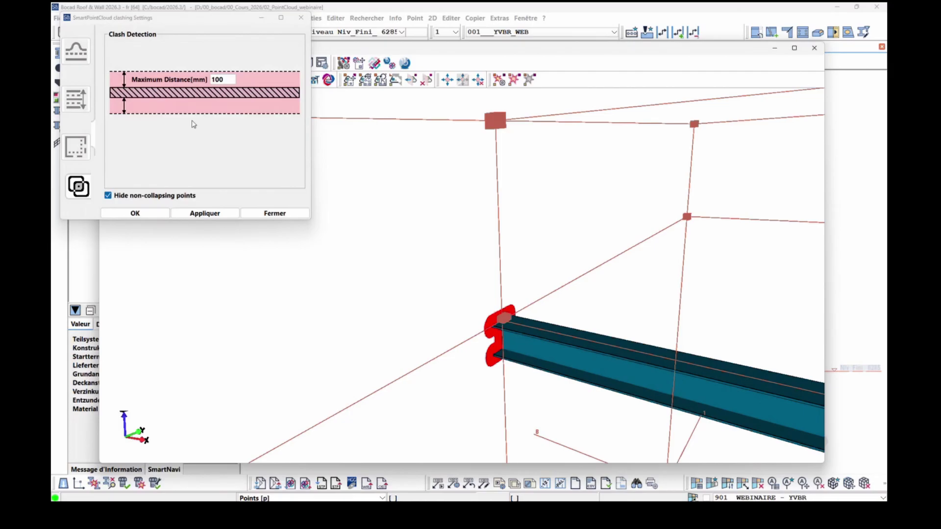
scroll(505, 363, "up", 3)
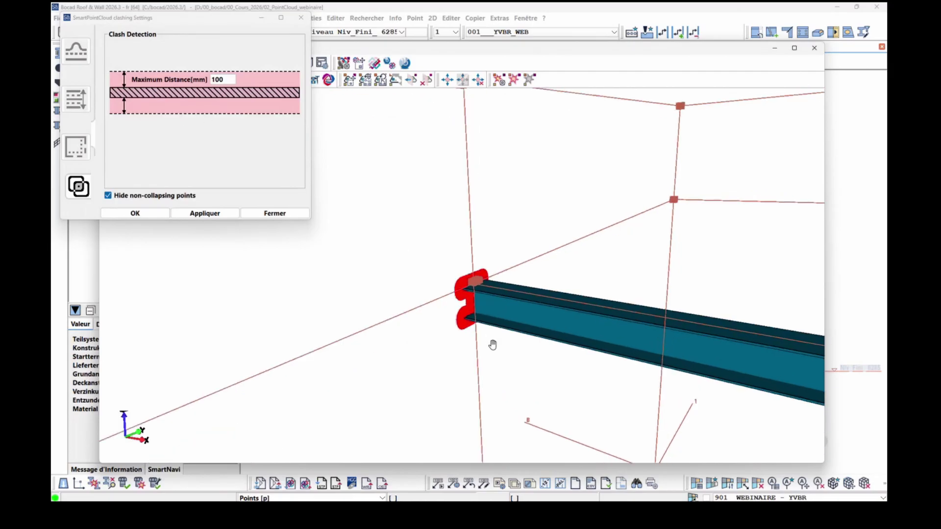
scroll(475, 327, "up", 1)
scroll(468, 326, "up", 3)
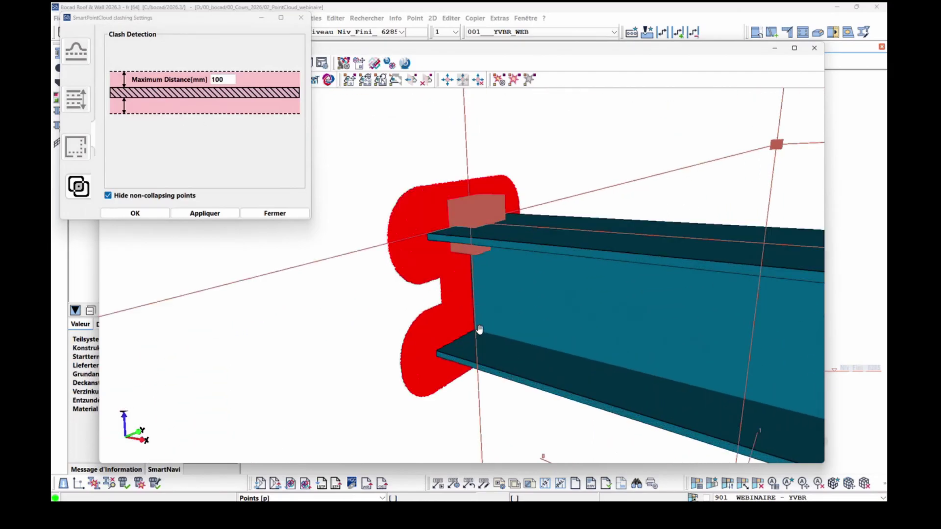
scroll(456, 318, "down", 3)
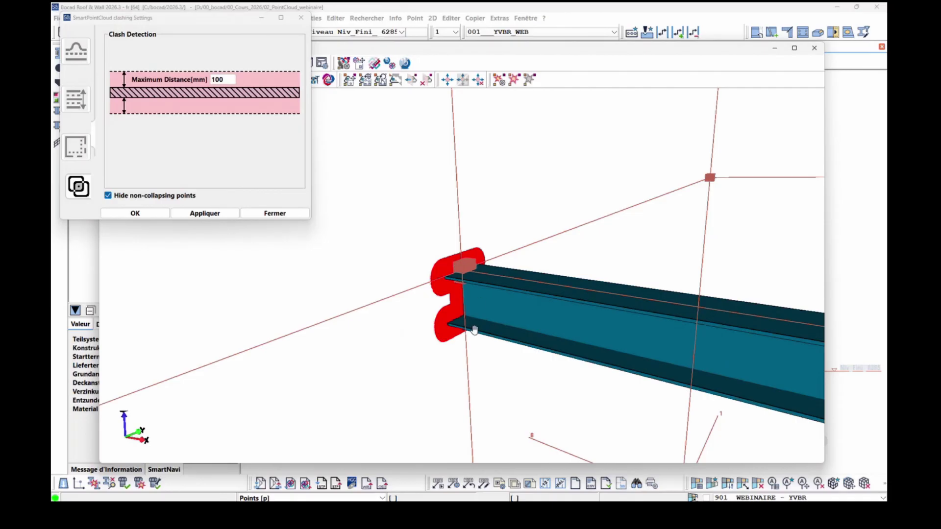
middle_click_drag(495, 292, 538, 276)
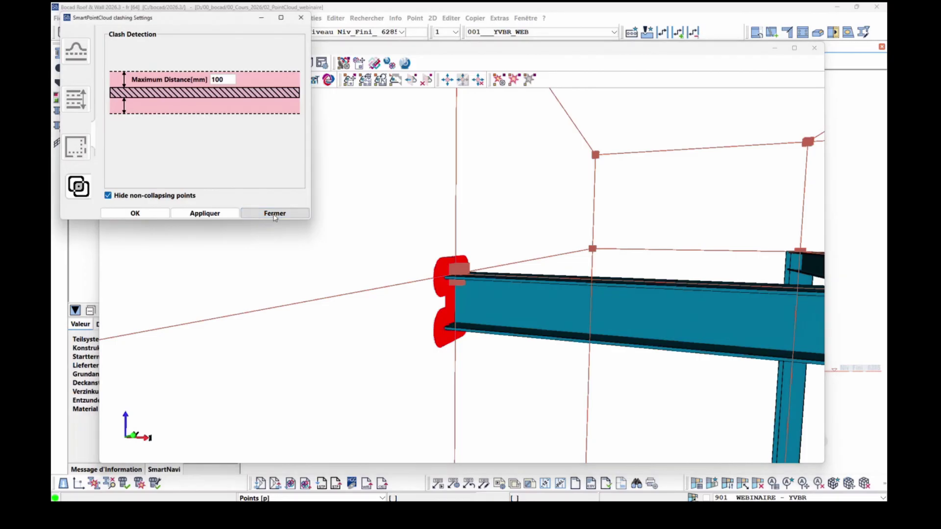
left_click(274, 214)
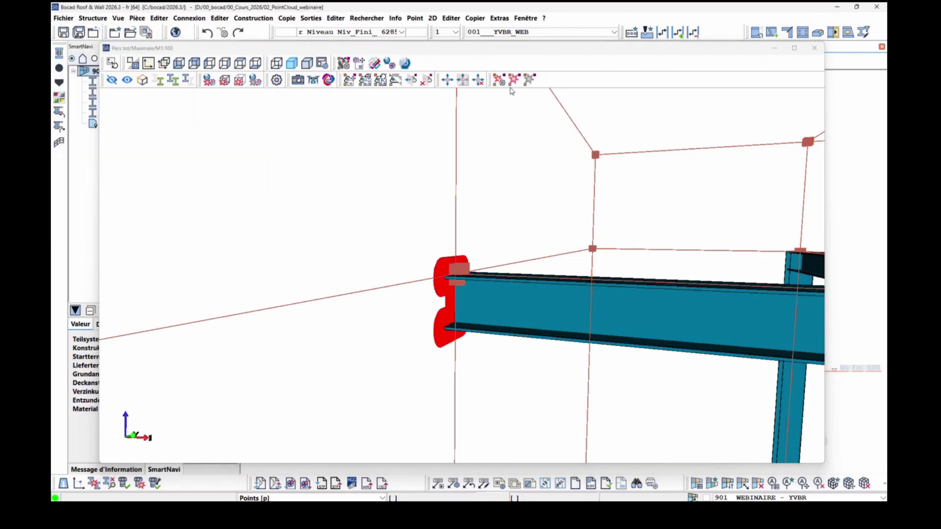
Clear the clash analysis to restore the full point cloud, and view the whole steel frame against the building.
left_click(529, 79)
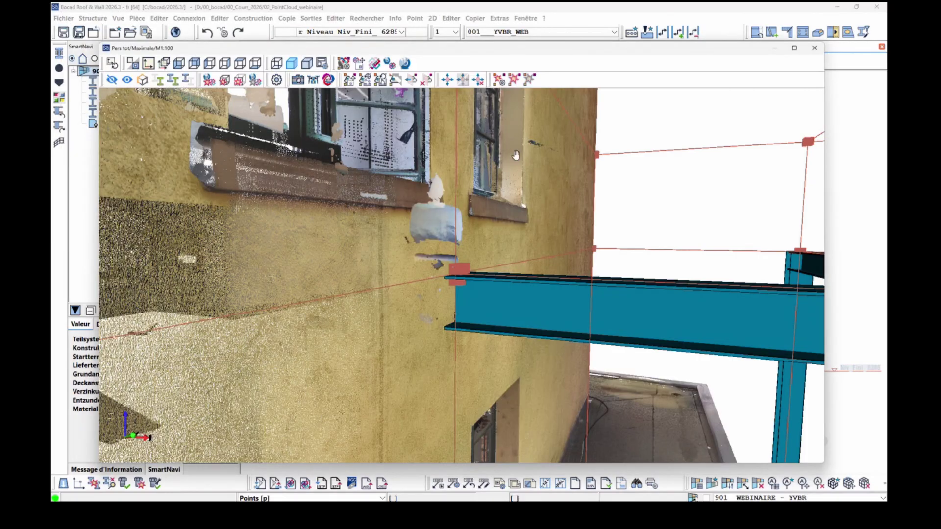
scroll(516, 155, "down", 10)
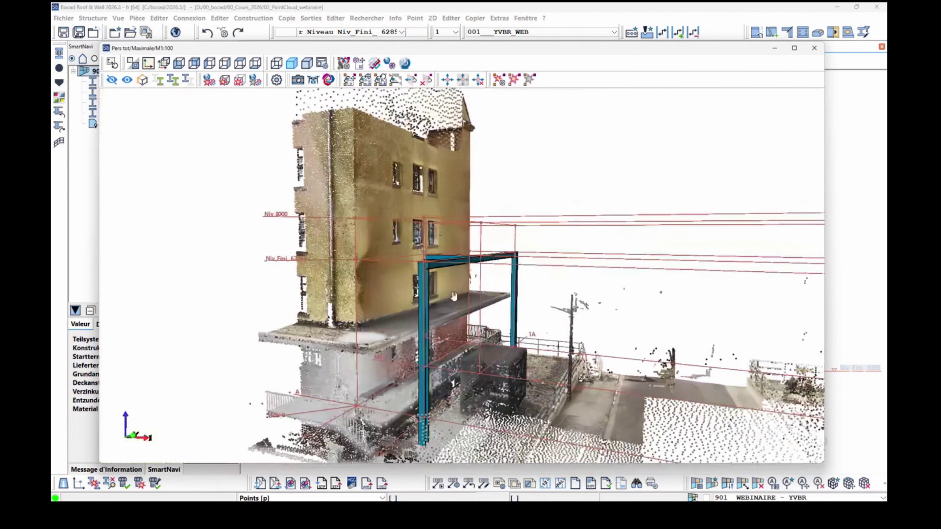
scroll(454, 296, "up", 5)
scroll(454, 296, "up", 3)
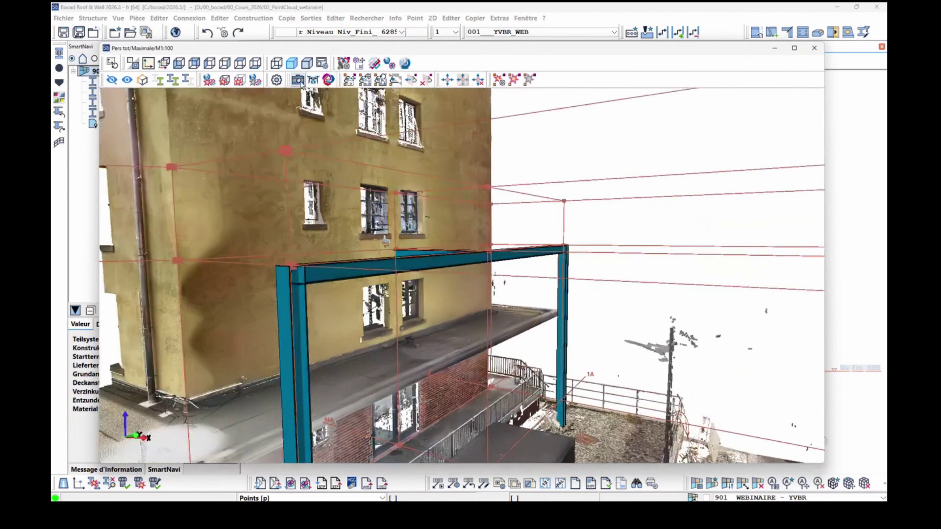
left_click(298, 81)
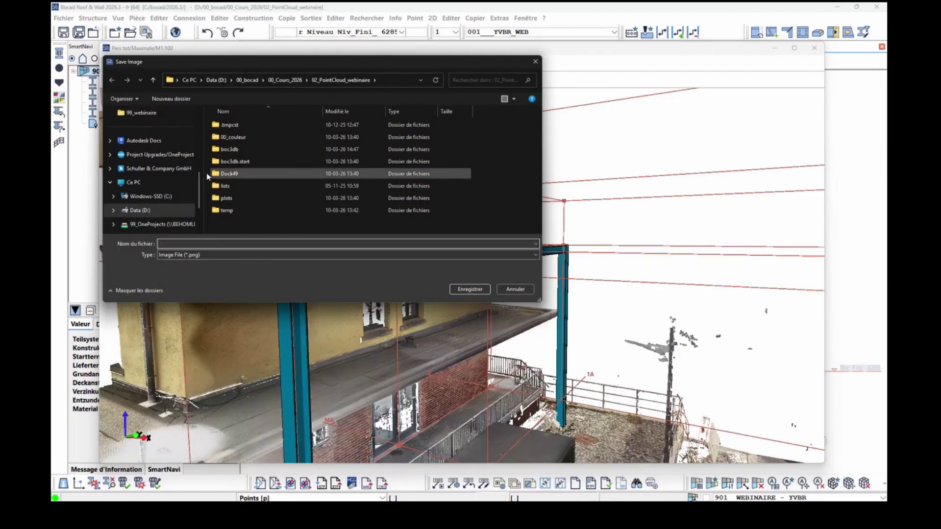
left_click(514, 290)
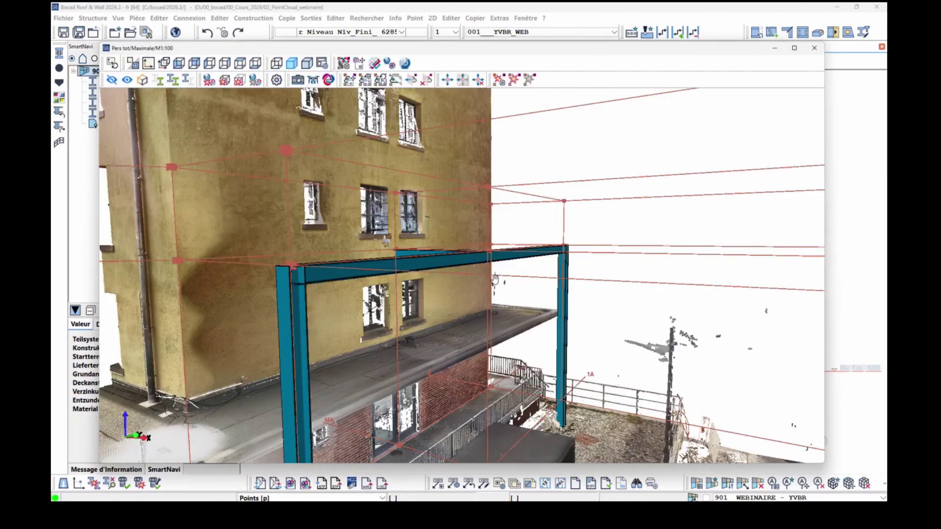
left_click(437, 21)
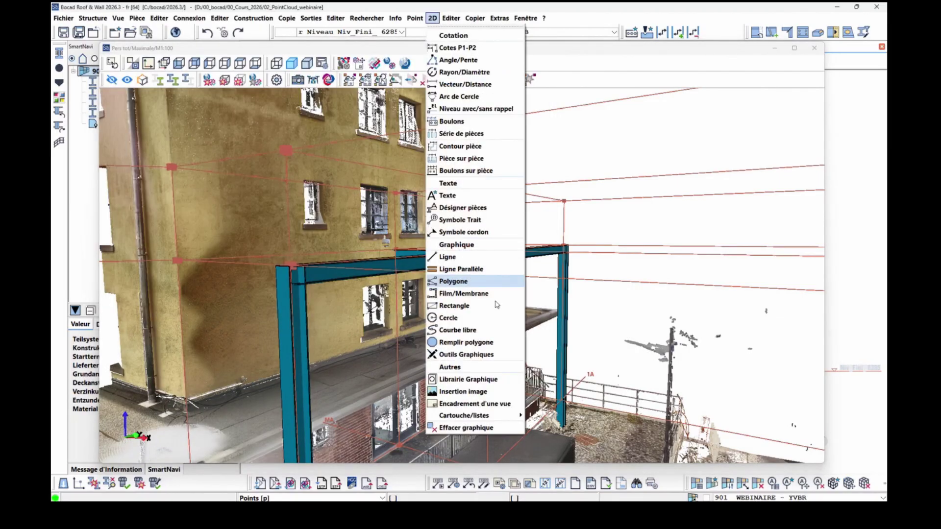
left_click(478, 404)
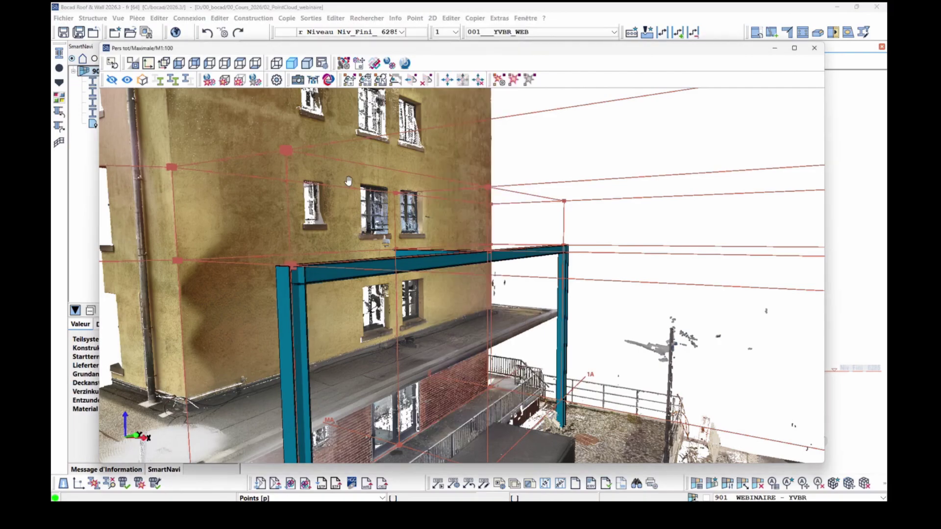
Load the parts filter 01-YVBR-SS in the 3D view's representation settings and display the complete structure with the point cloud.
left_click(322, 63)
left_click(139, 37)
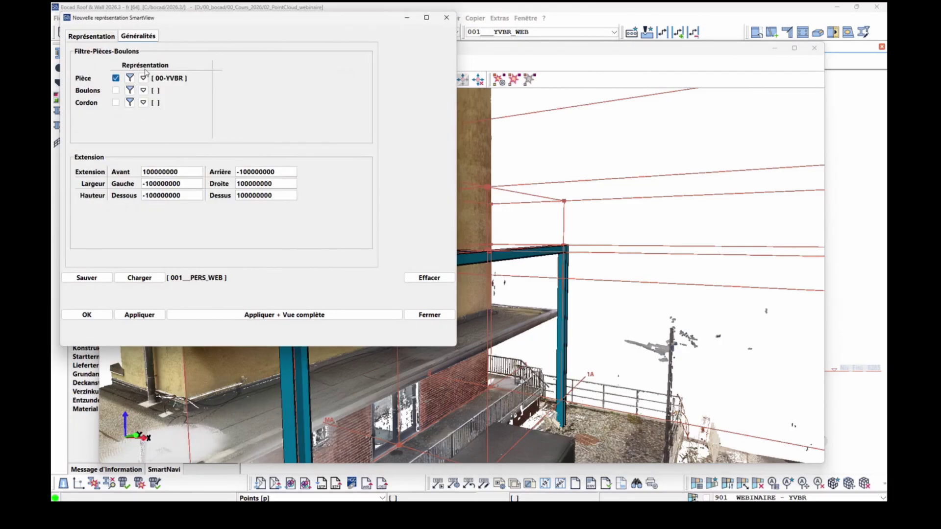
left_click(140, 76)
double_click(113, 62)
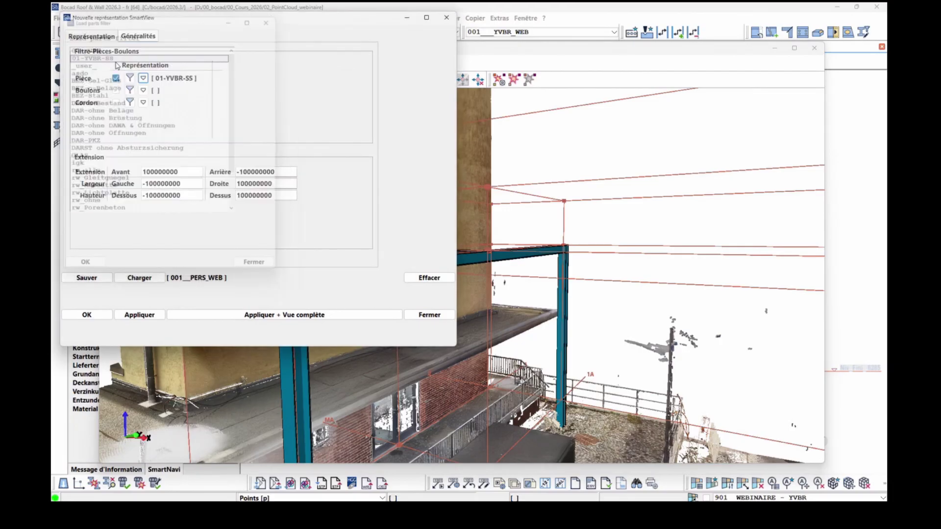
left_click(87, 314)
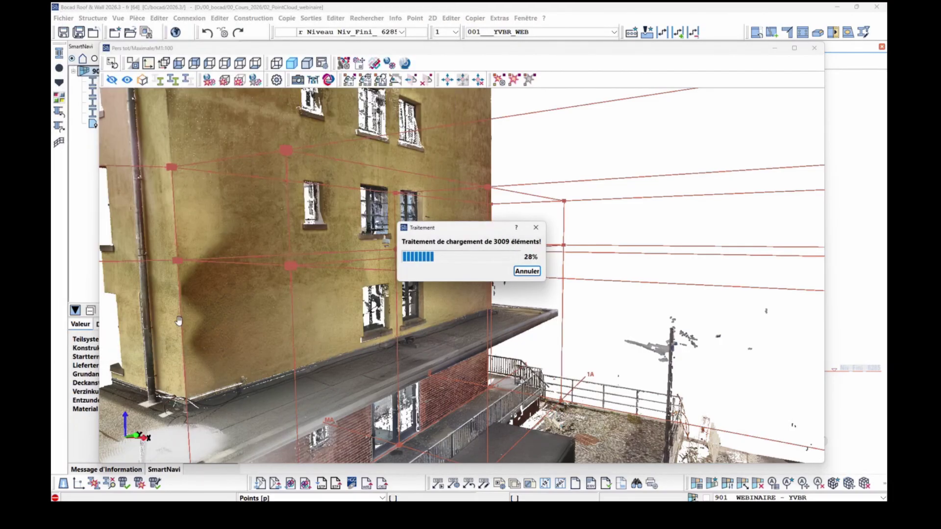
scroll(518, 298, "up", 10)
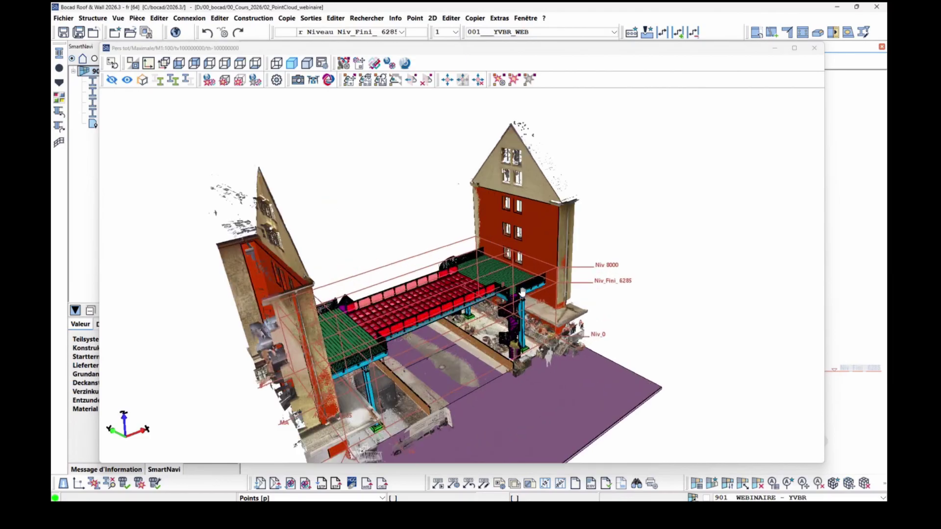
Examine the terrace, spiral staircases and column footings up close against the point cloud, and minimise the PDF overview drawing.
scroll(527, 310, "up", 3)
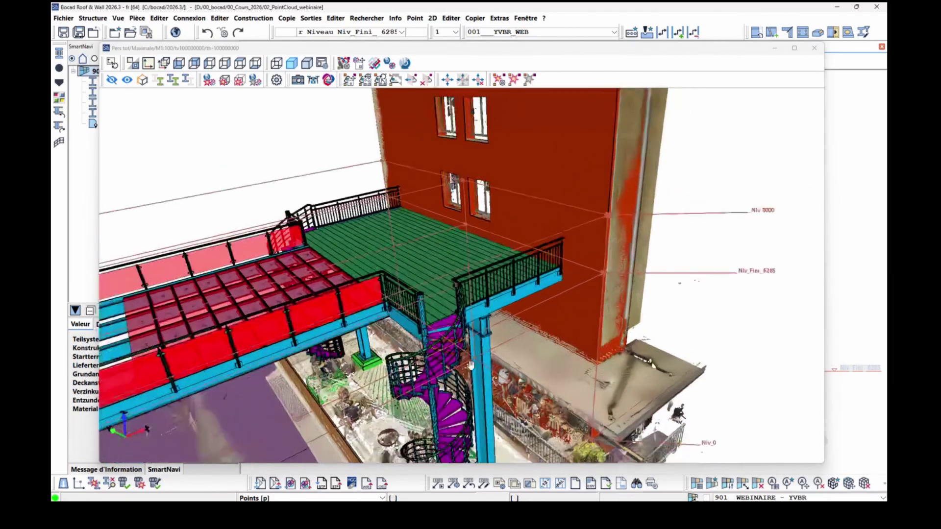
middle_click_drag(465, 439, 484, 324)
scroll(479, 377, "up", 5)
scroll(480, 386, "up", 1)
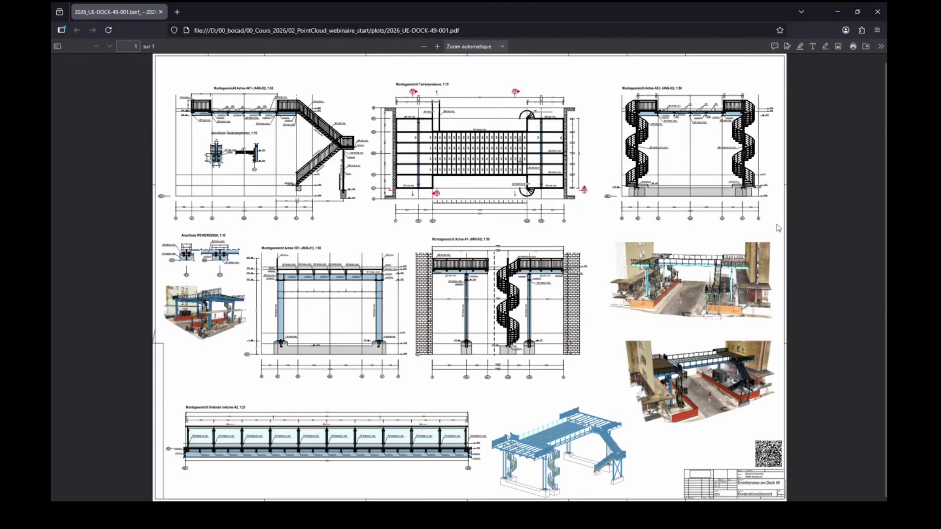
left_click(838, 12)
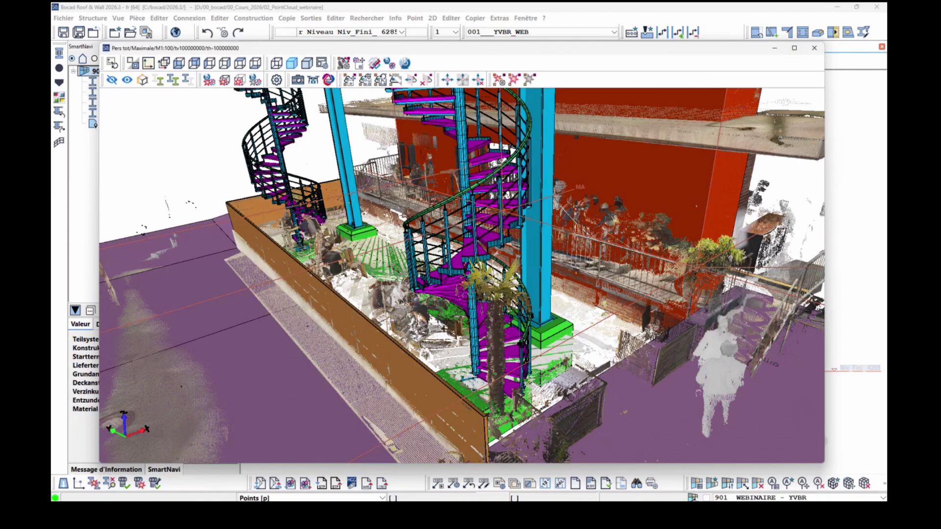
mouse_move(509, 512)
left_click(510, 453)
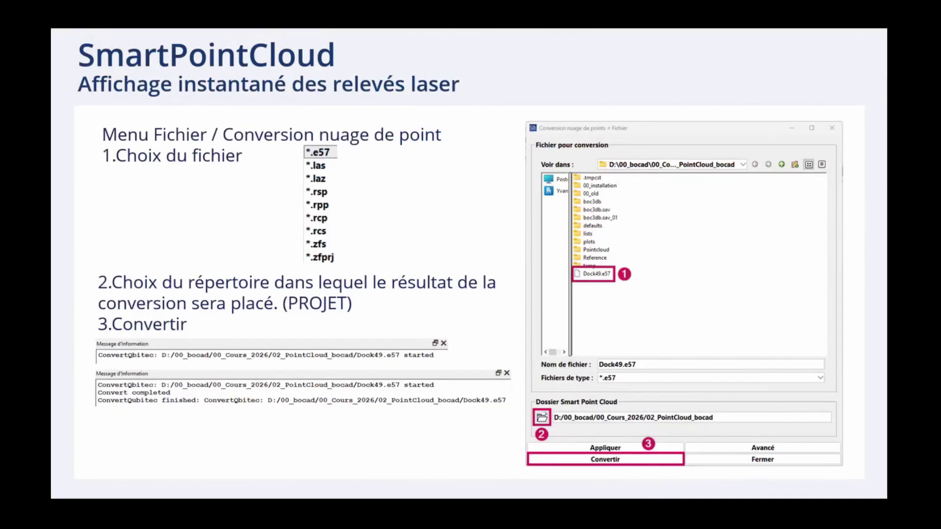
key("Right")
key("Right")
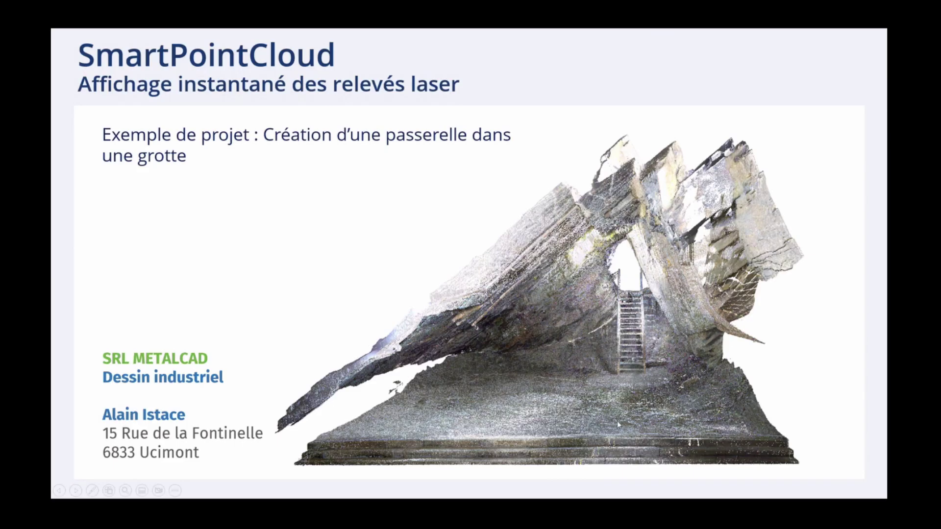
left_click(630, 337)
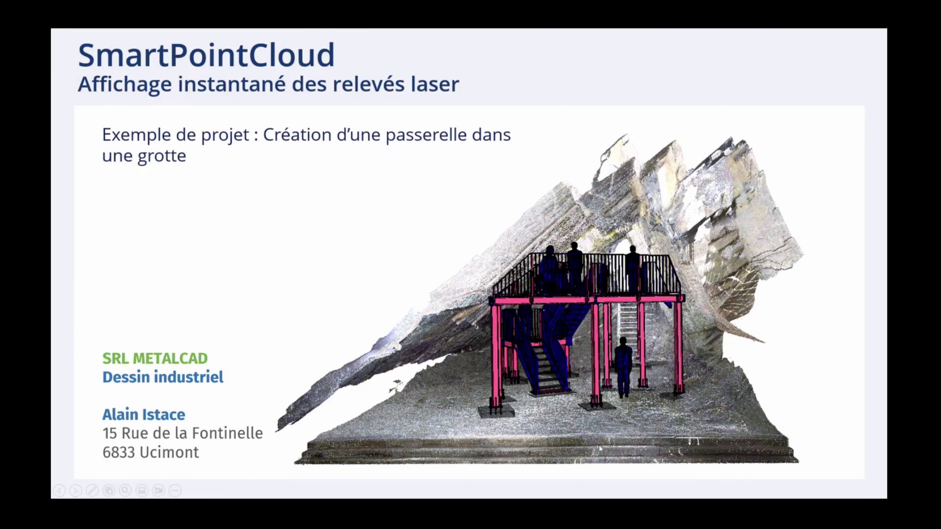
key("Right")
key("Left")
Switch to the 02_PointCloud_alain project and generate a local SmartView perspective from the 3D view group of the footbridge.
mouse_move(663, 502)
left_click(725, 453)
middle_click_drag(617, 298, 549, 337)
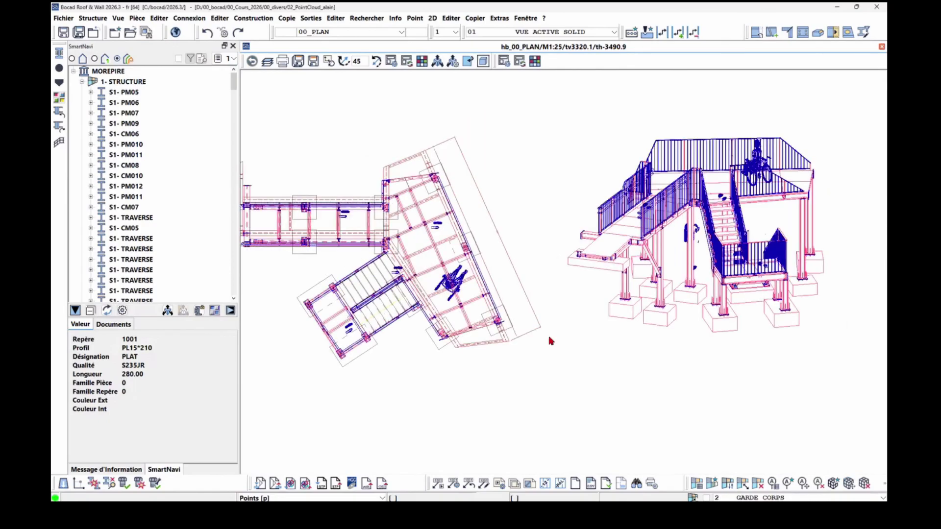
scroll(549, 341, "up", 3)
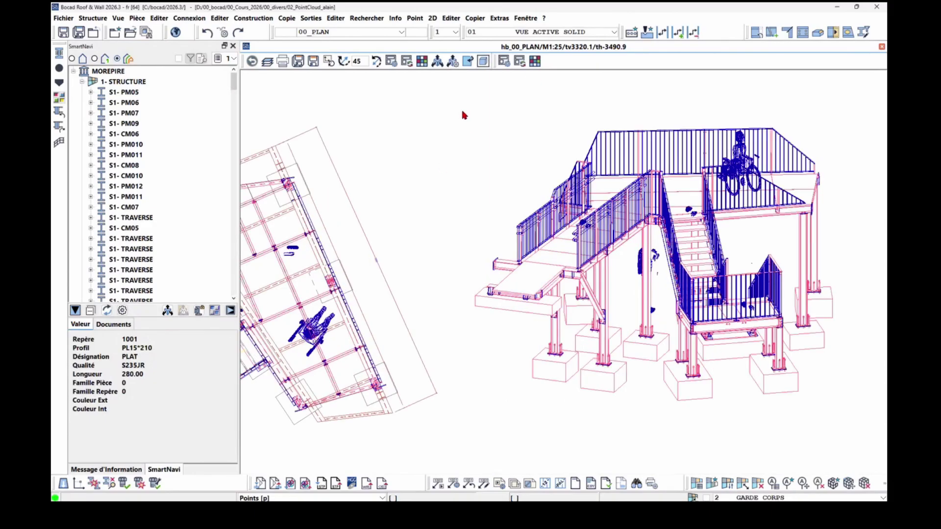
right_click(463, 112)
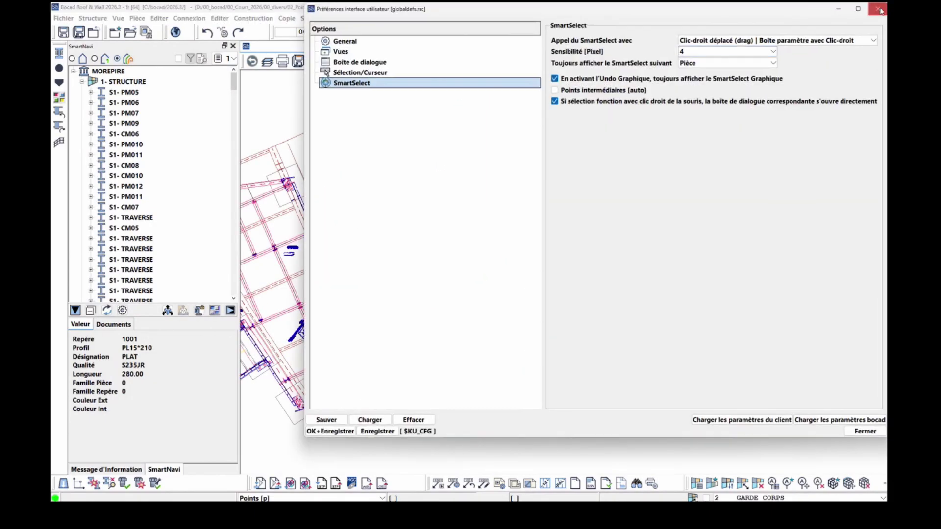
left_click(878, 9)
left_click(452, 61)
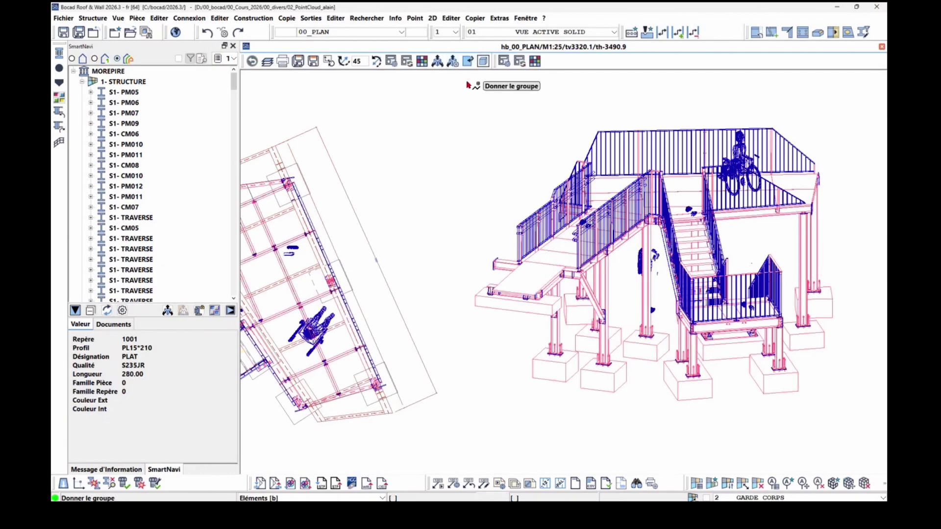
left_click(683, 182)
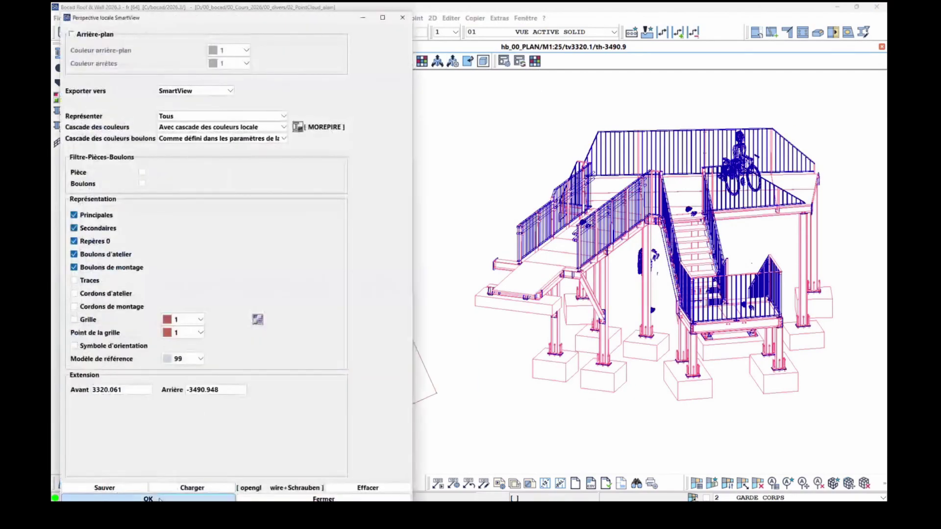
left_click(159, 500)
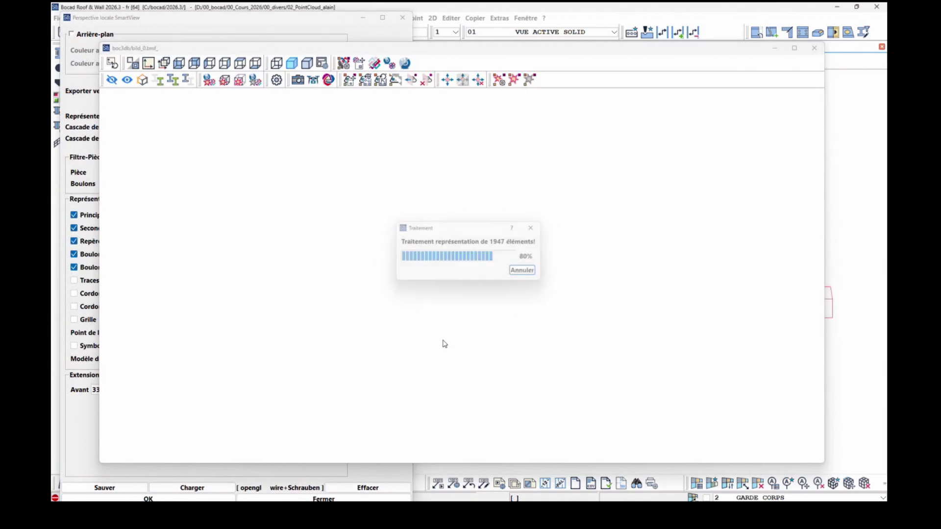
Examine the footbridge platform, railings and stairs inside the cave's point cloud from several distances and angles, and close the perspective.
middle_click_drag(440, 348, 541, 312)
scroll(336, 347, "up", 1)
scroll(337, 346, "up", 4)
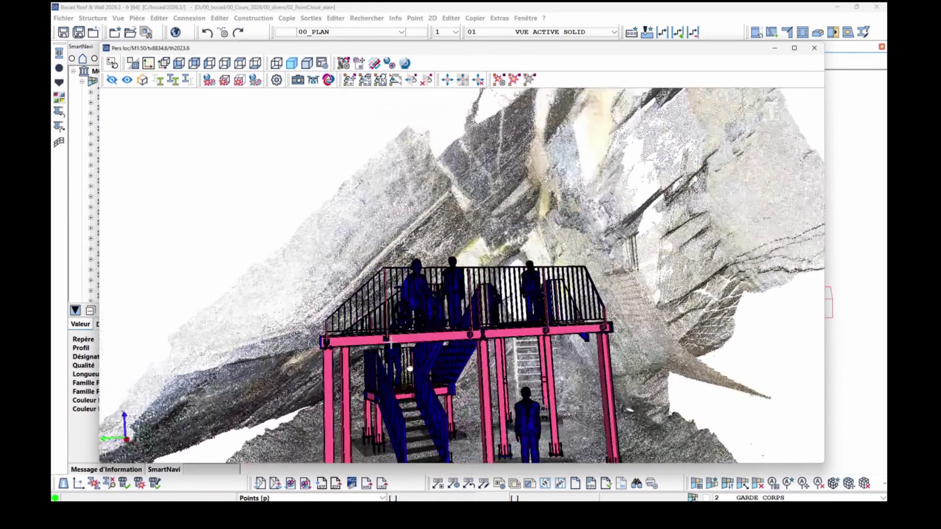
scroll(392, 374, "up", 3)
scroll(342, 374, "up", 3)
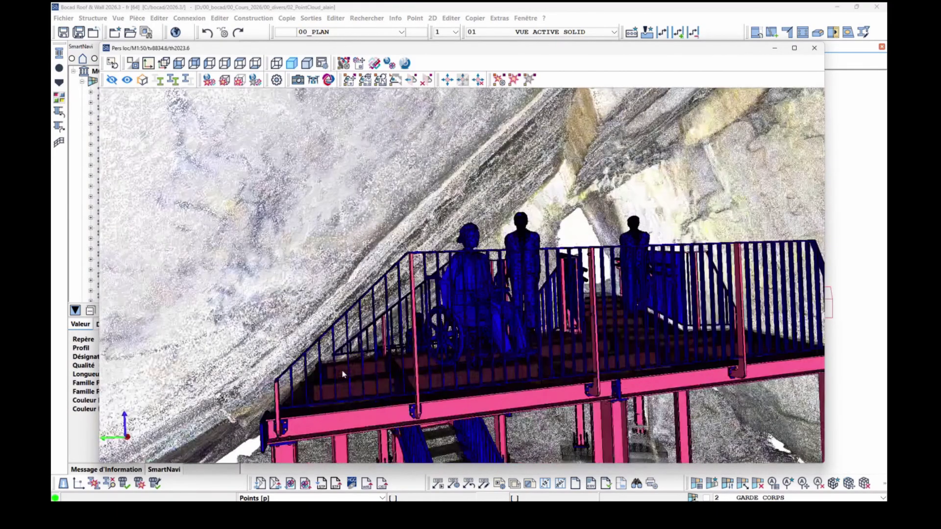
scroll(343, 343, "down", 2)
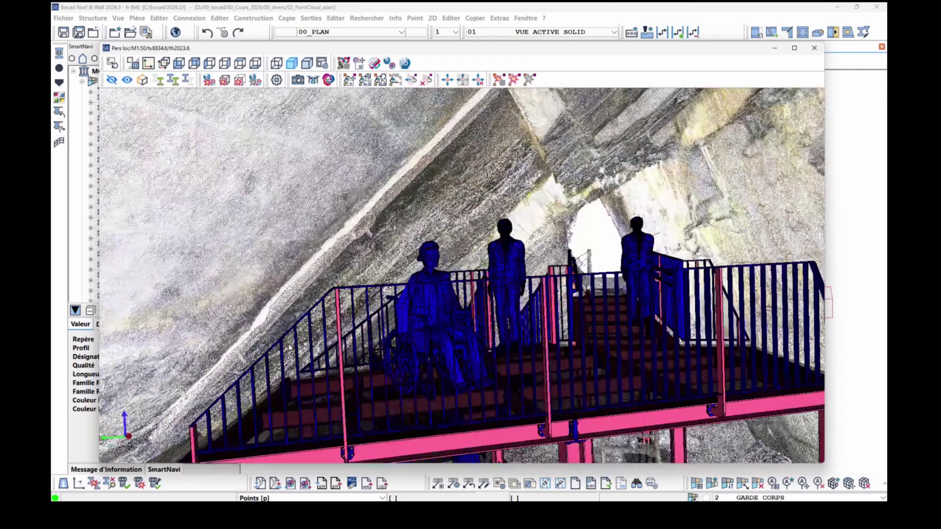
scroll(350, 343, "down", 3)
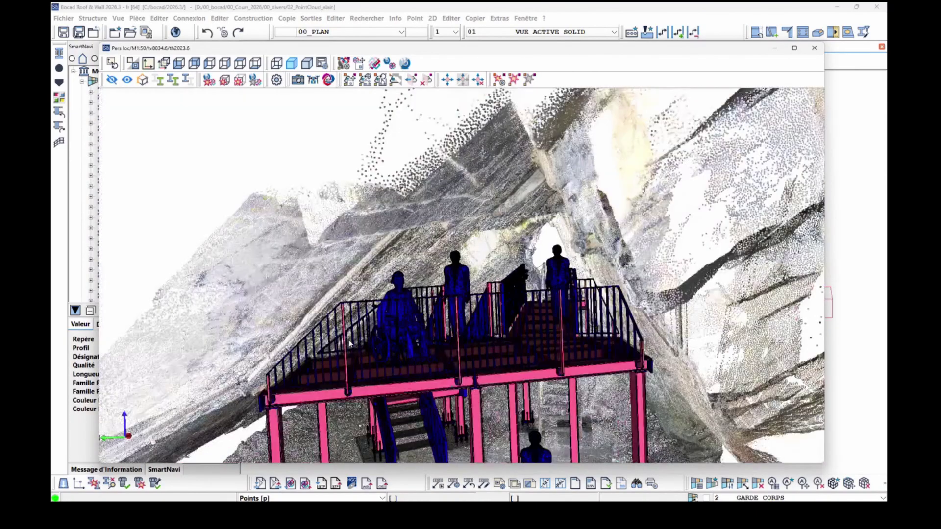
scroll(488, 269, "down", 3)
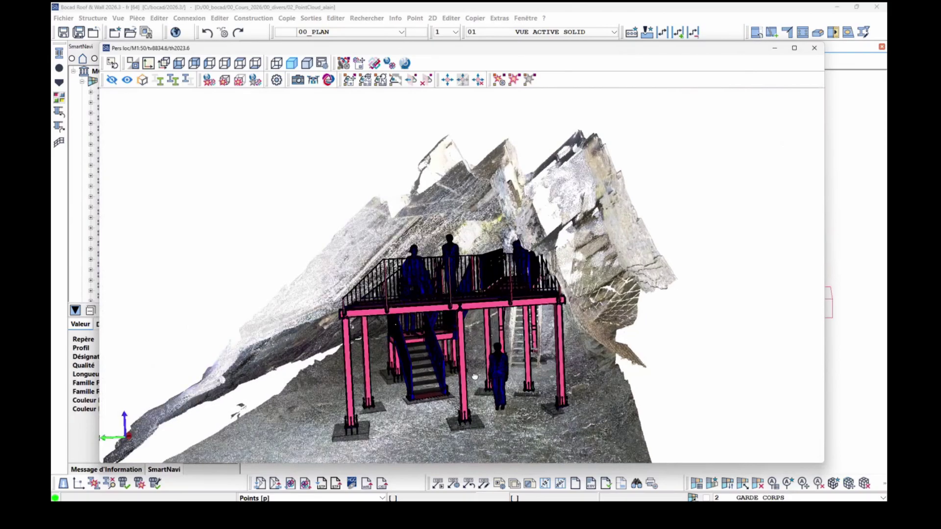
mouse_move(488, 380)
middle_mouse_down()
mouse_move(462, 370)
mouse_move(478, 364)
middle_mouse_up()
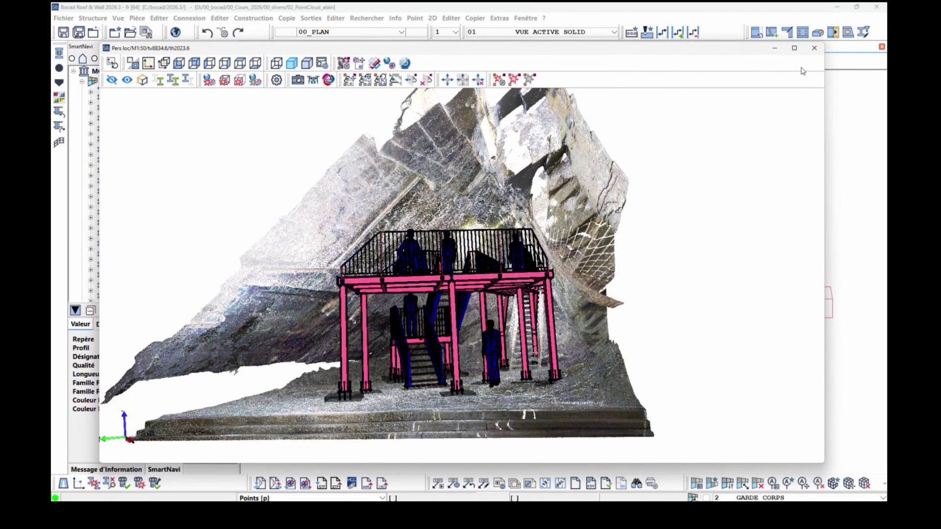
left_click(814, 48)
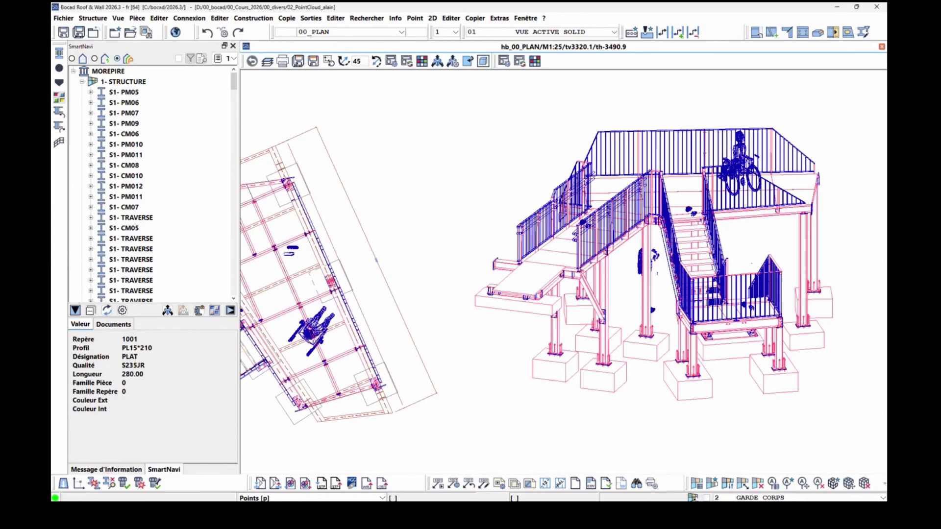
left_click(505, 469)
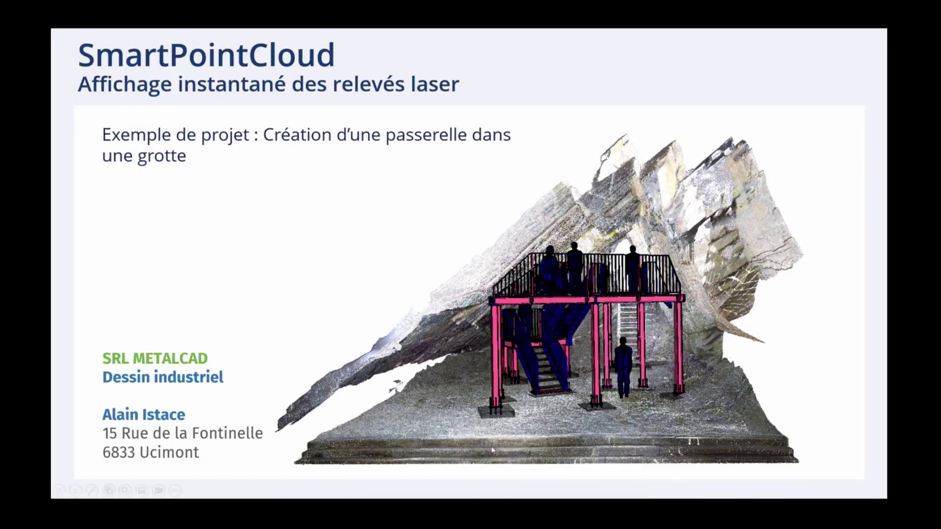
left_click(490, 446)
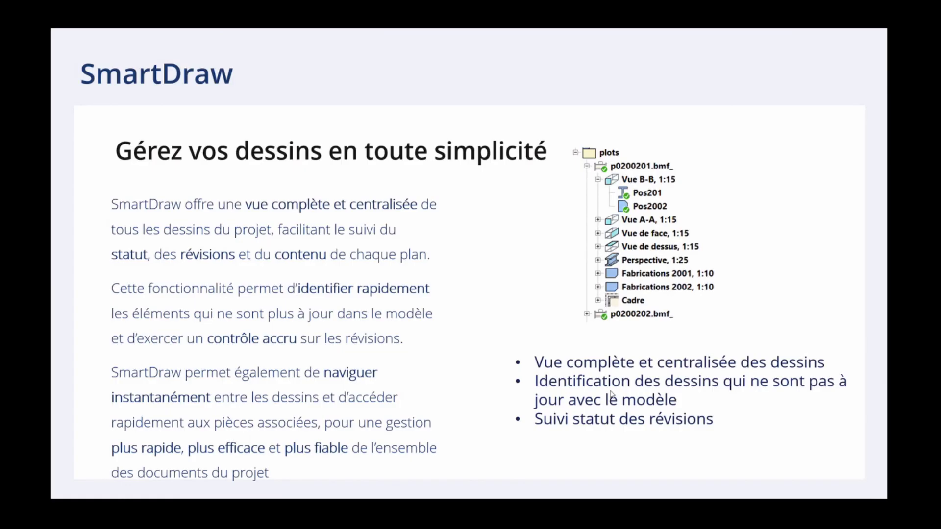
left_click(622, 357)
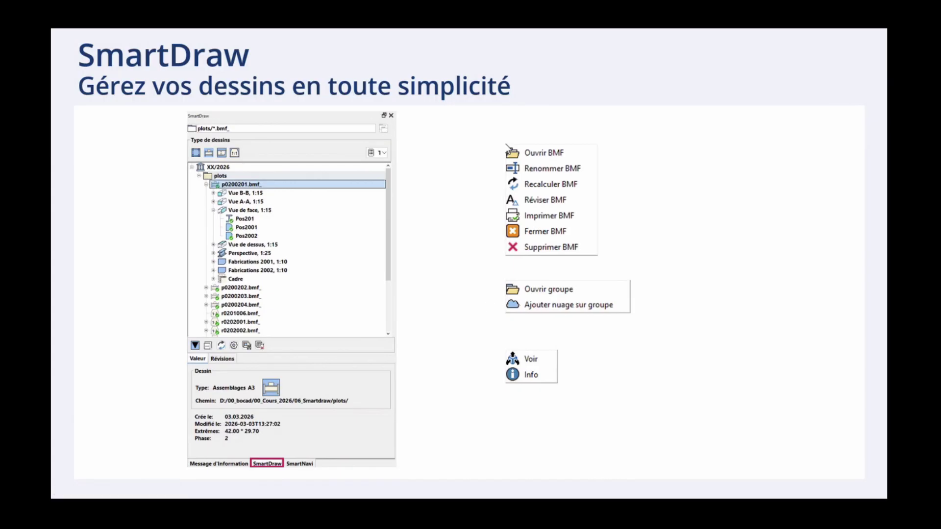
Switch to the 06_Smartdraw project, show the SmartDraw palette and refresh its drawing list for plots/*.bmf_.
mouse_move(662, 510)
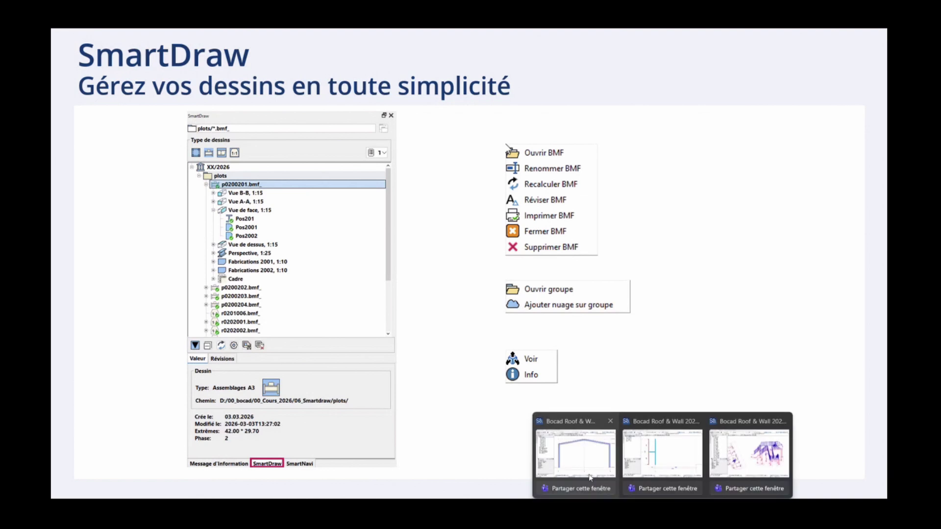
left_click(588, 471)
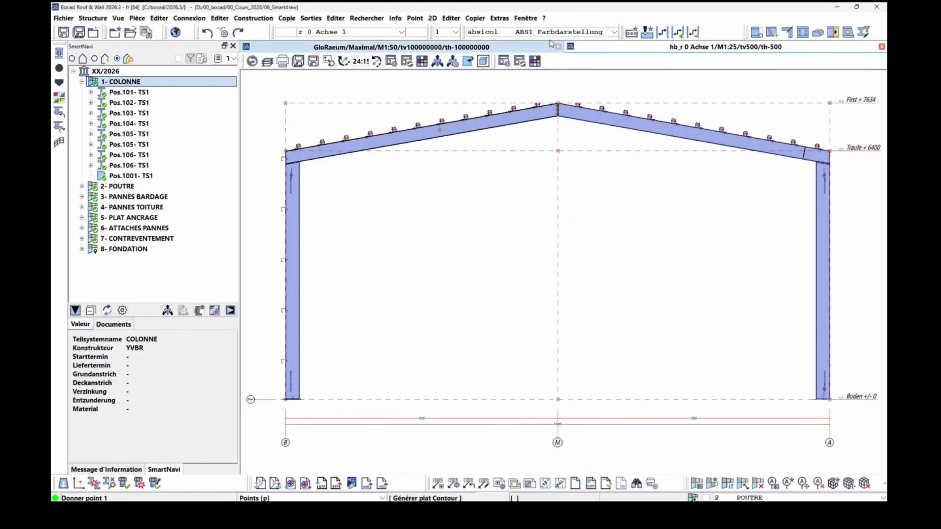
right_click(567, 22)
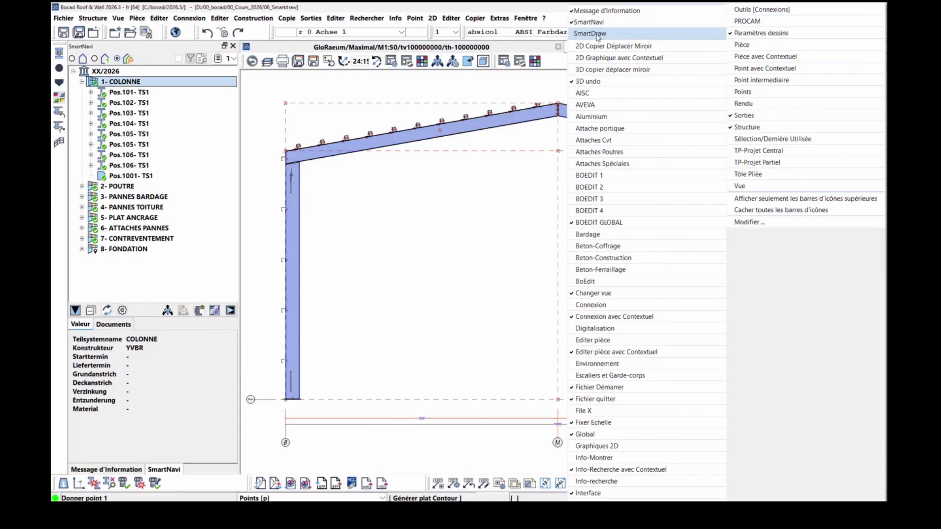
left_click(590, 33)
left_click(165, 469)
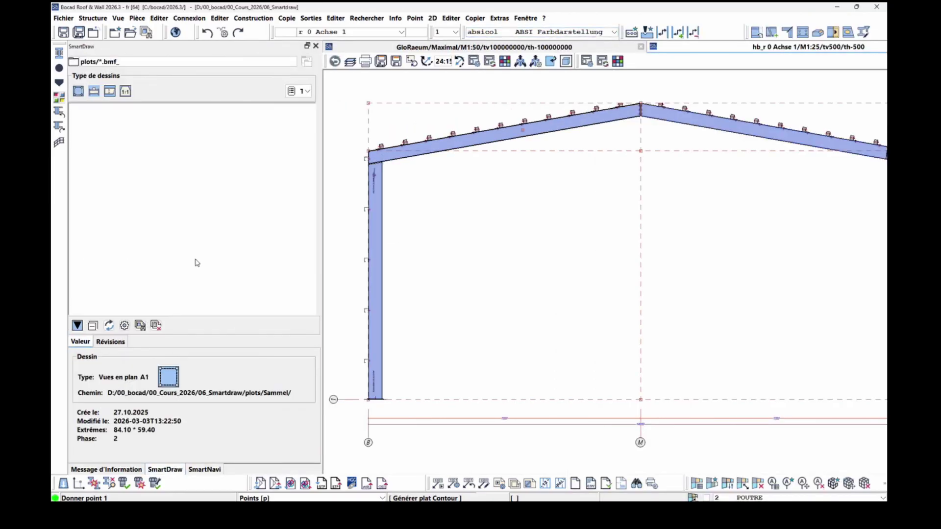
left_click(133, 62)
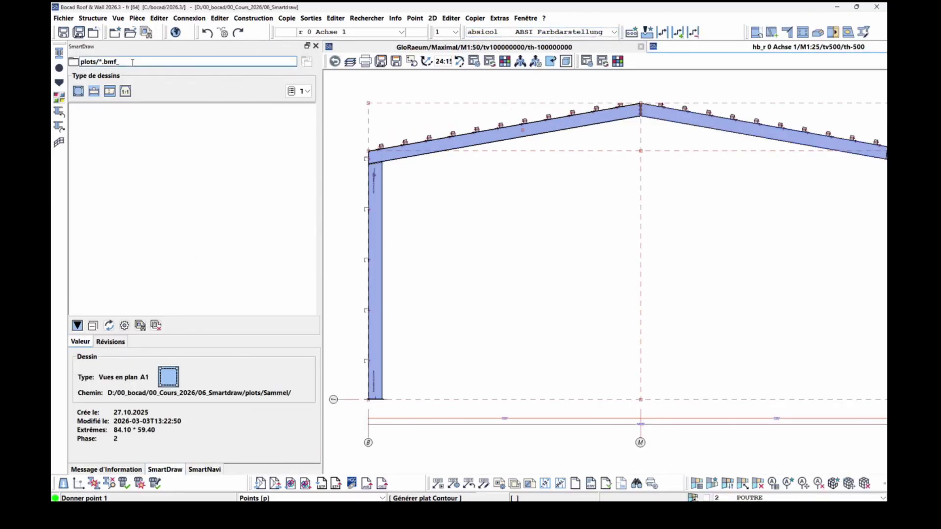
left_click(109, 325)
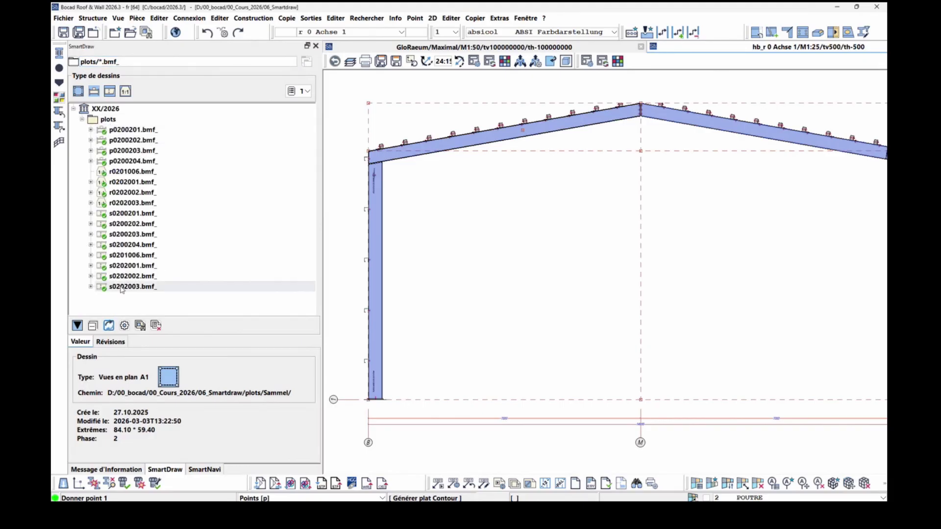
Try the drawing type filters on the SmartDraw list, and temporarily include the drawings in subfolders.
left_click(94, 91)
left_click(95, 93)
left_click(108, 93)
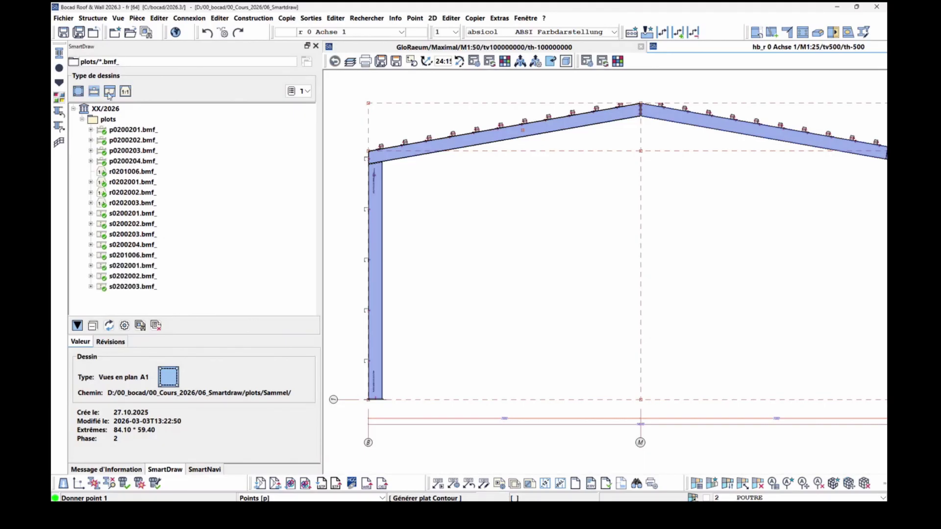
left_click(109, 92)
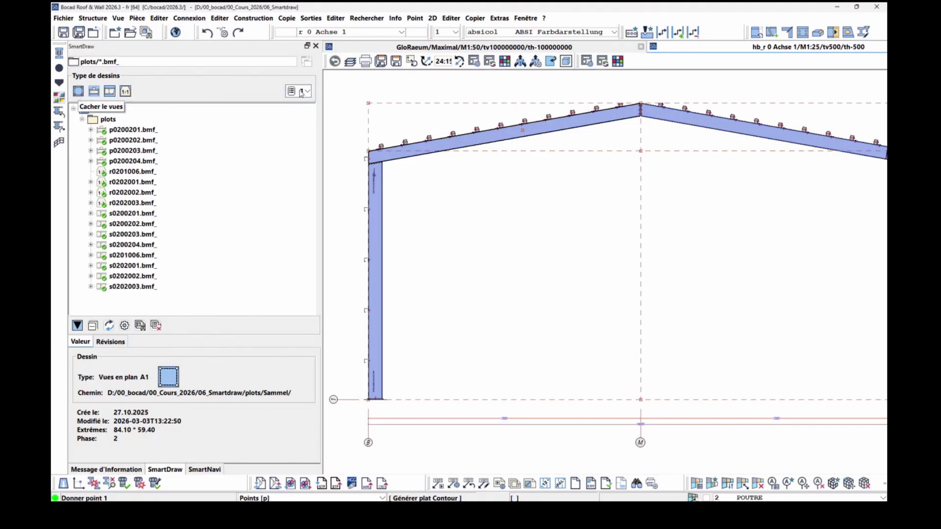
left_click(307, 61)
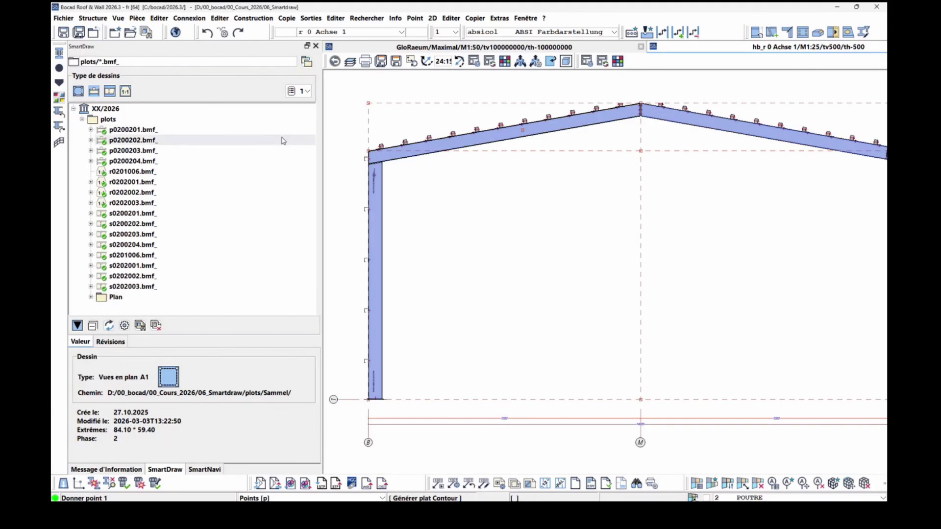
left_click(308, 63)
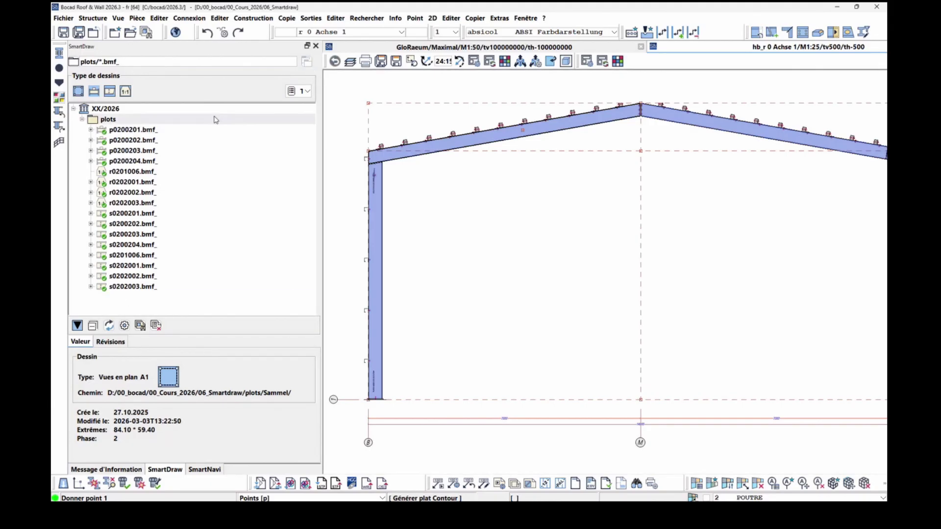
Open the assembly drawing p0200201.bmf_ from SmartDraw and highlight its Vue B-B and Vue de face groups in turn.
double_click(143, 131)
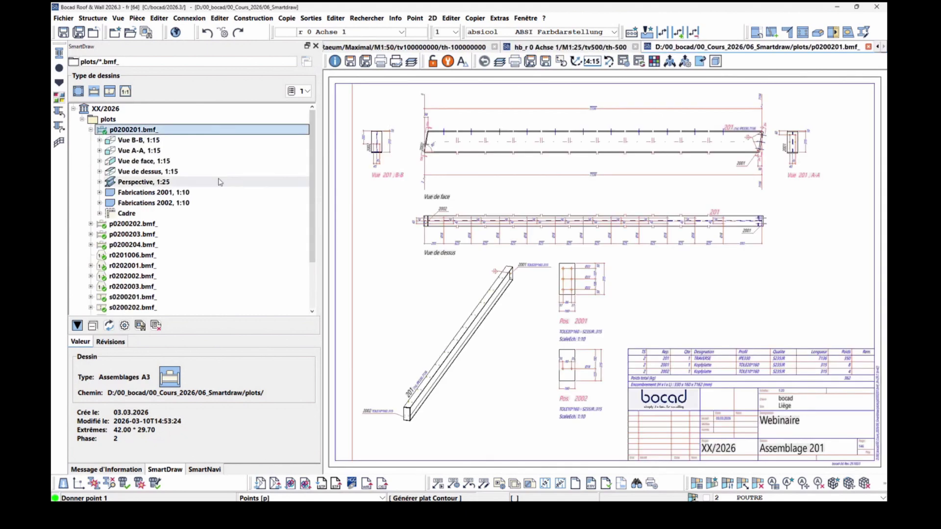
left_click(143, 142)
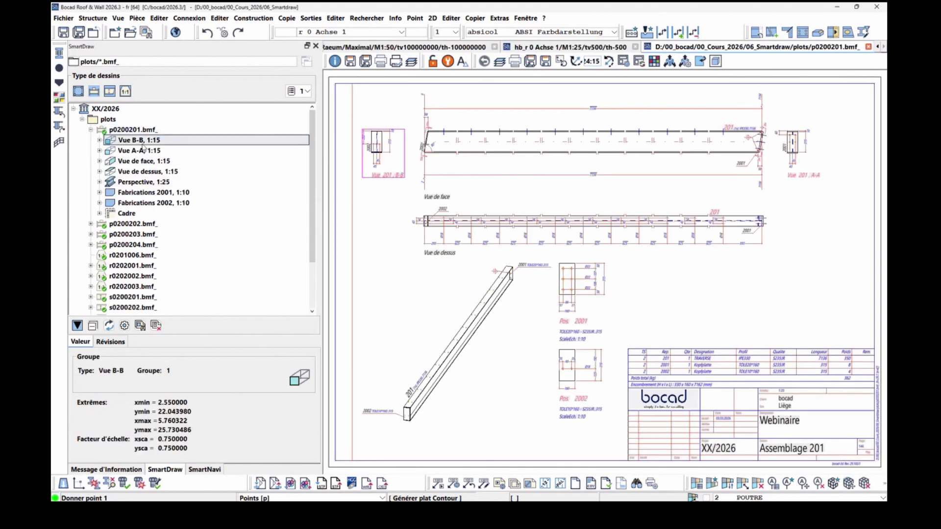
left_click(143, 161)
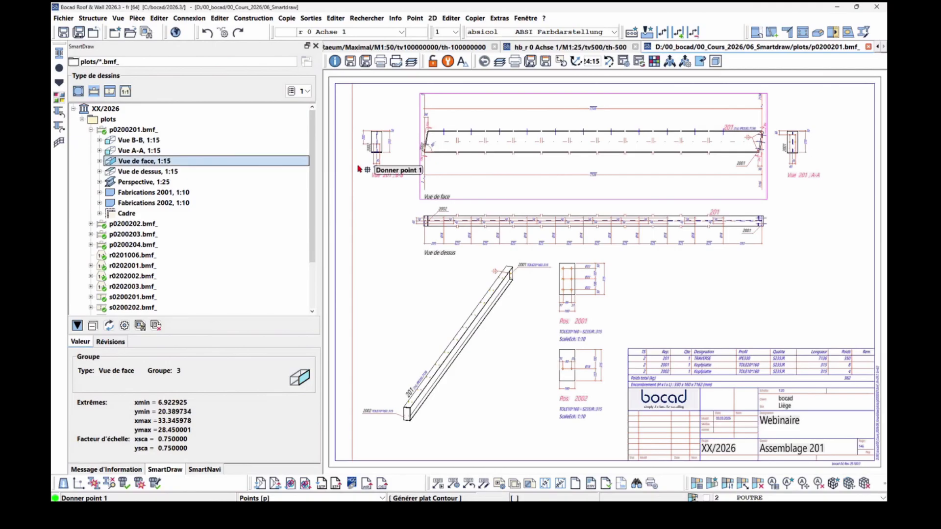
Highlight part Pos201 from the Vue de face group in the drawing and check SmartDraw's group function preferences.
left_click(100, 161)
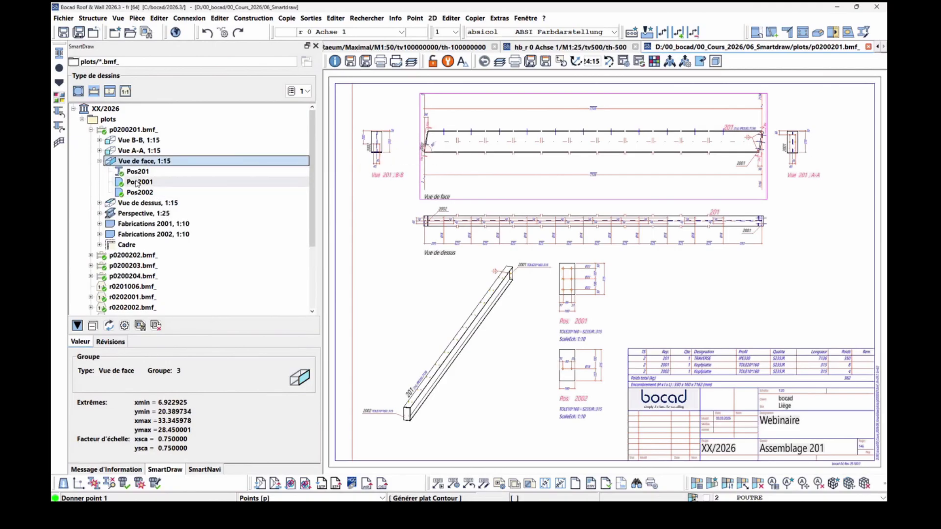
left_click(139, 172)
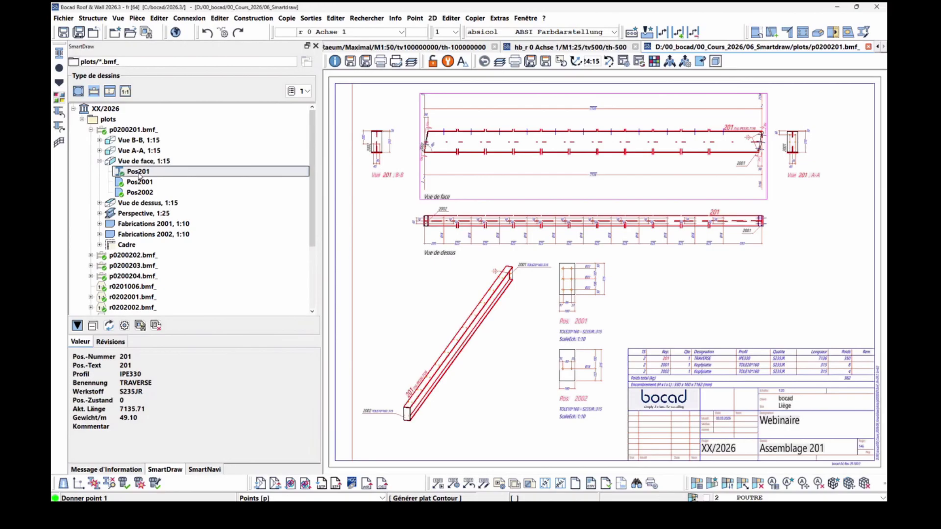
left_click(126, 327)
left_click(124, 56)
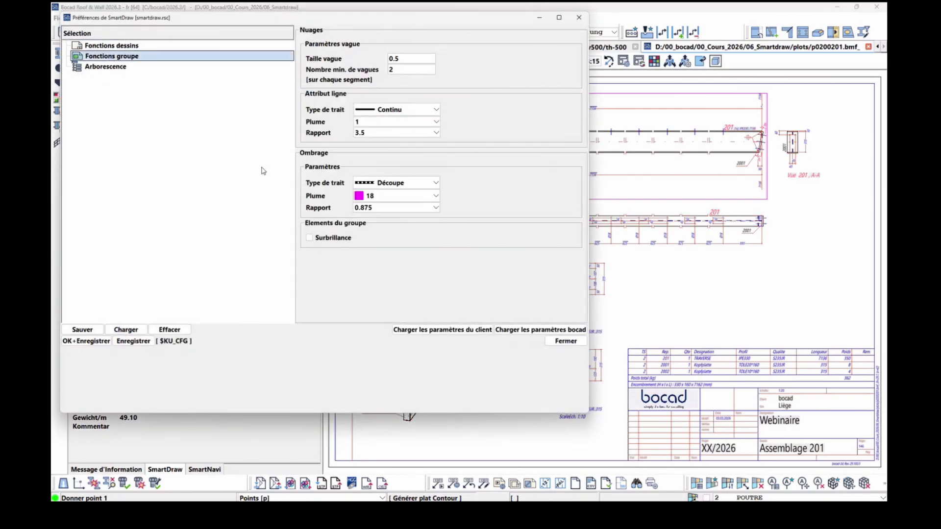
left_click(579, 18)
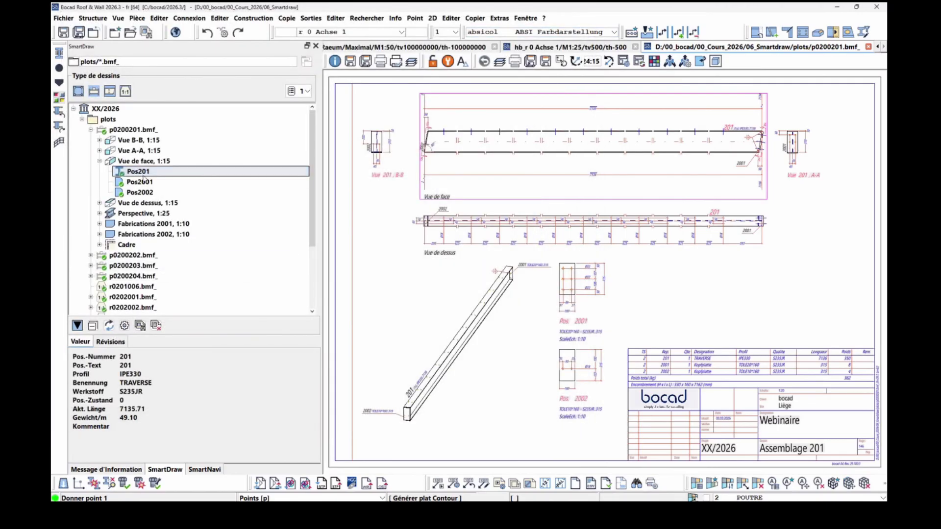
Collapse the Vue de face group and show the operations available for the drawing p0200201.bmf_.
left_click(99, 161)
right_click(119, 130)
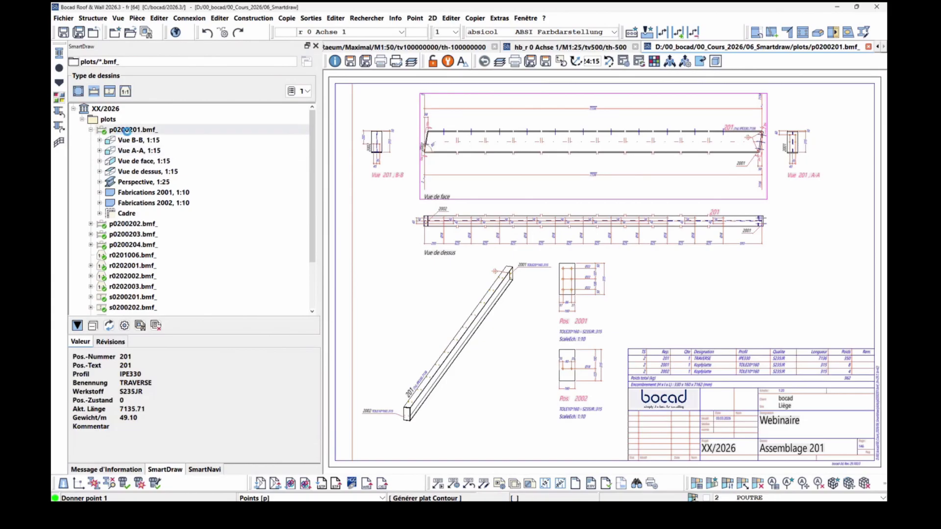
right_click(132, 135)
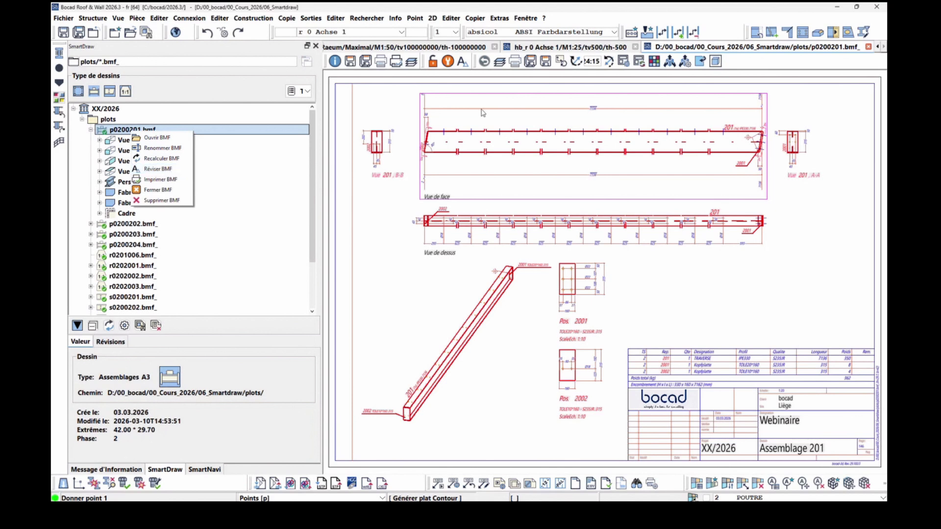
Close the p0200201.bmf_ drawing and add a D16 hole near the middle of the rafter 201 between eave and ridge.
left_click(868, 47)
right_click(534, 210)
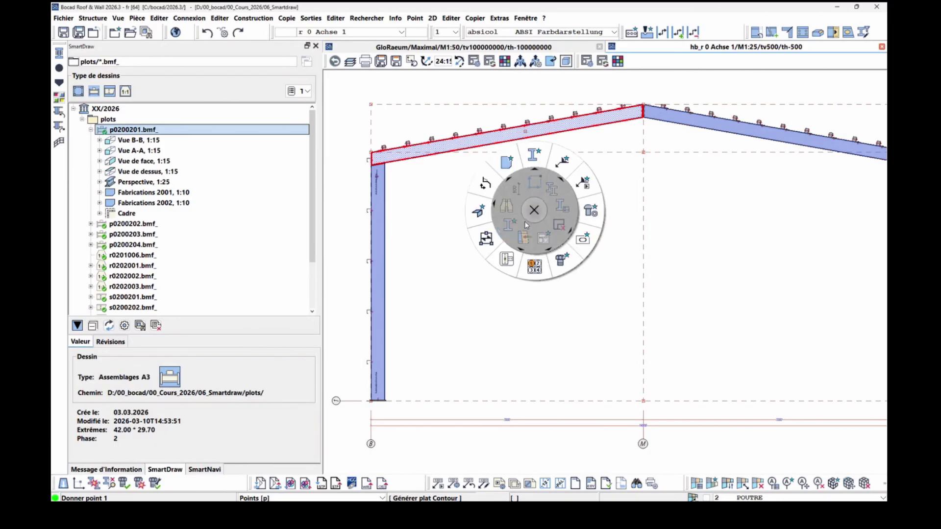
left_click(548, 244)
scroll(544, 147, "up", 3)
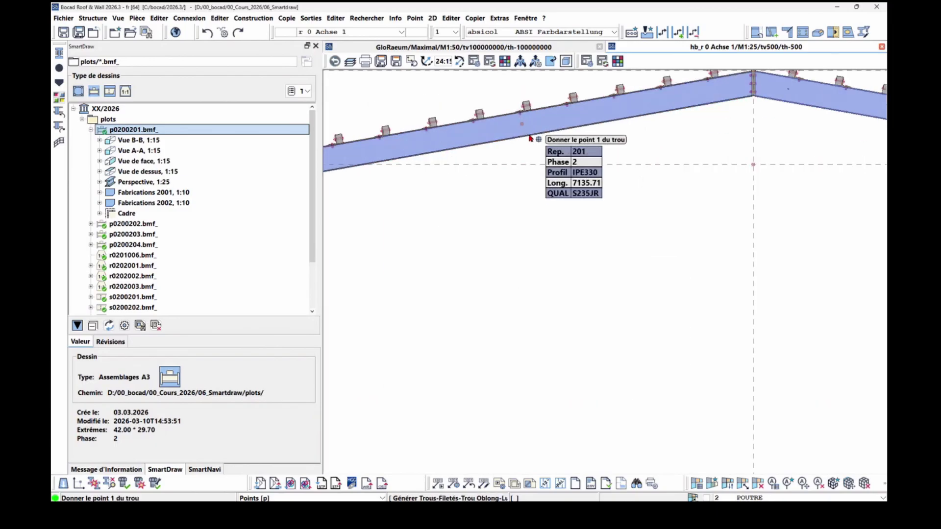
left_click(520, 121)
middle_click(523, 125)
left_click(541, 135)
middle_click(542, 137)
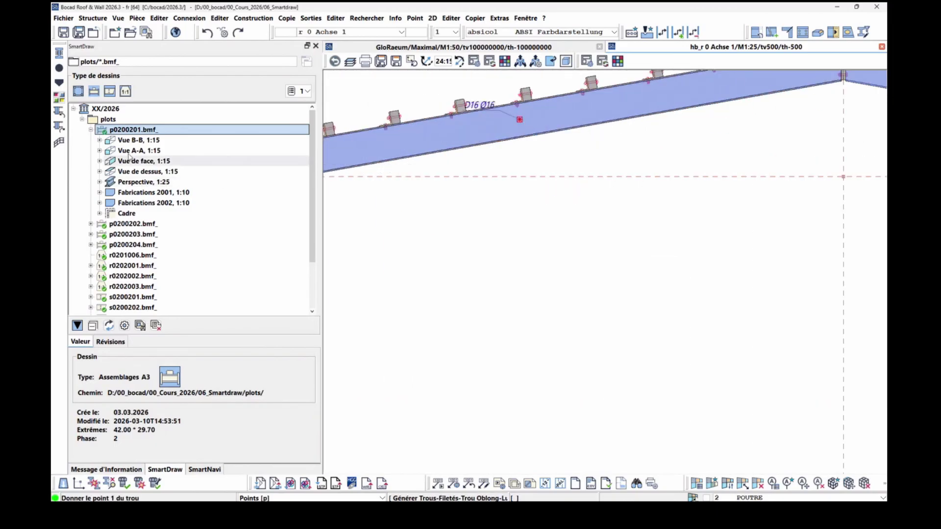
Collapse p0200201.bmf_, refresh the drawing statuses, include the subfolders and expand the Plan folder.
left_click(91, 129)
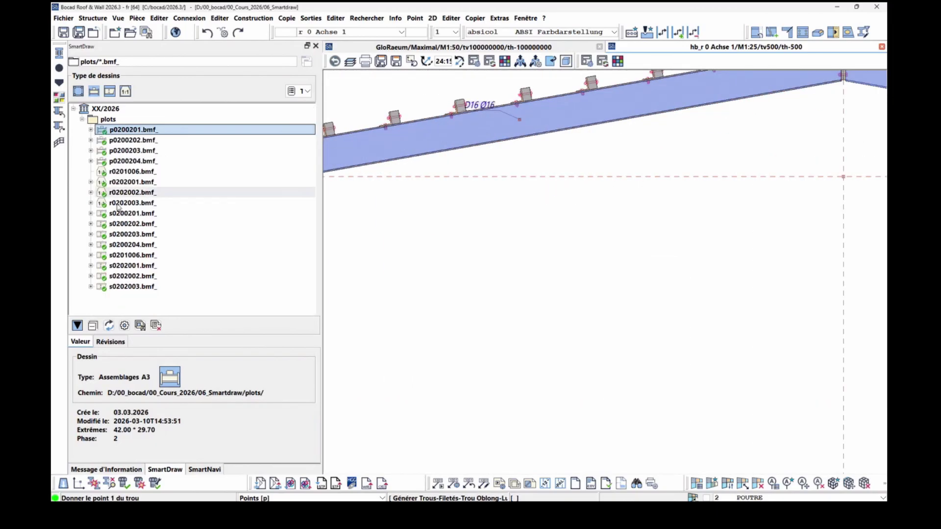
left_click(109, 326)
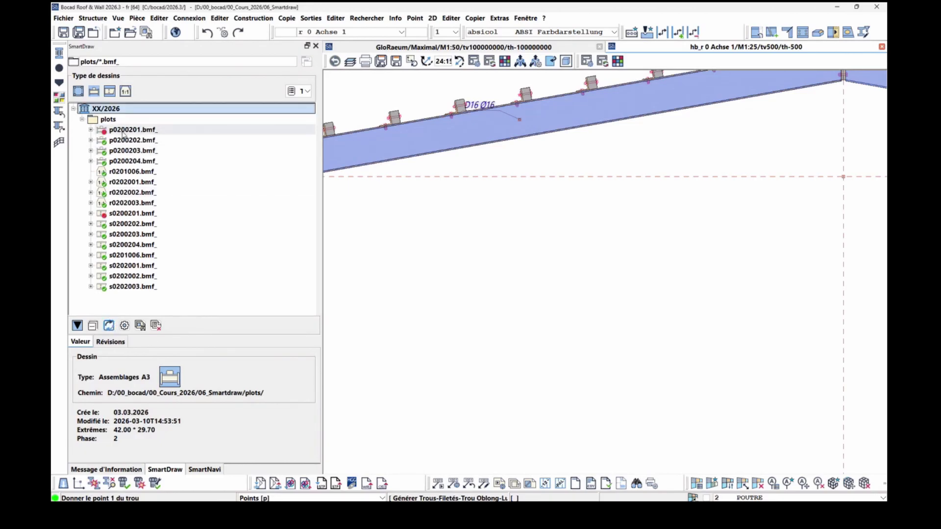
left_click(308, 64)
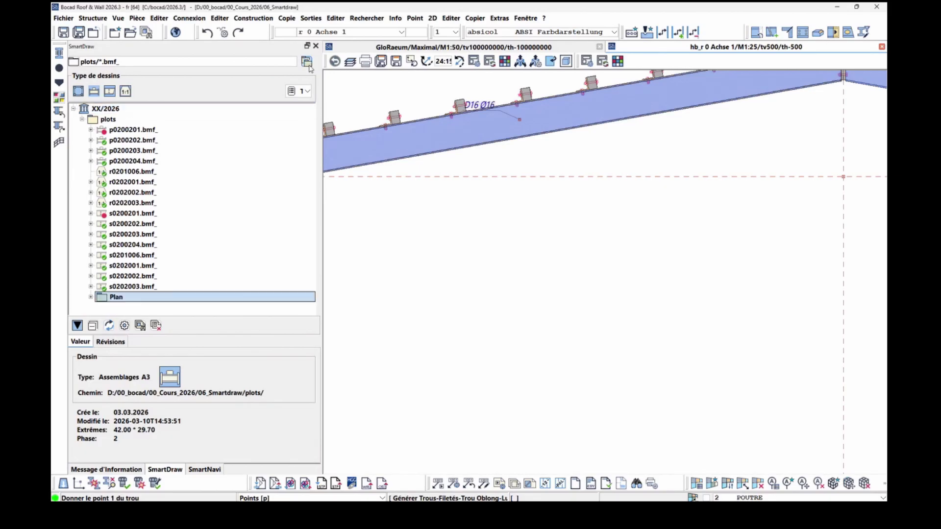
left_click(90, 297)
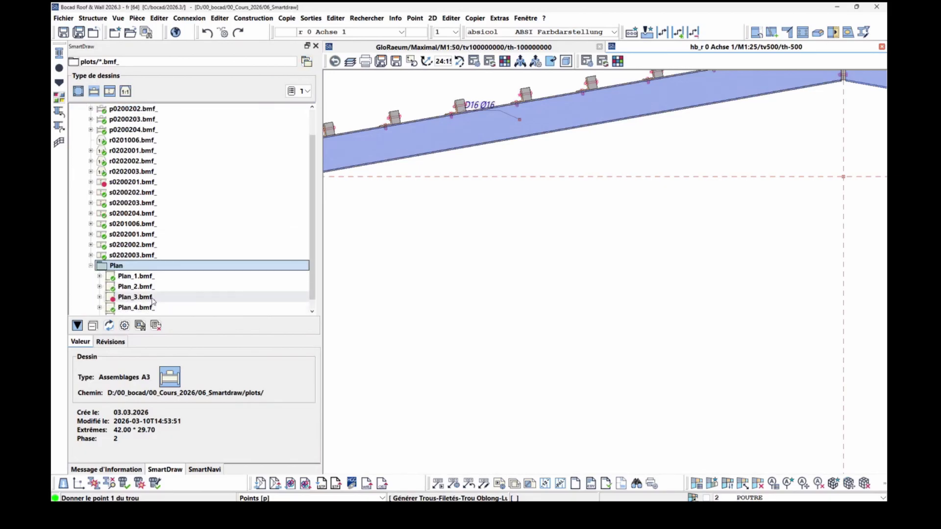
Open Plan_3.bmf_, update it with the model changes and inspect the views of beam 201.
double_click(145, 297)
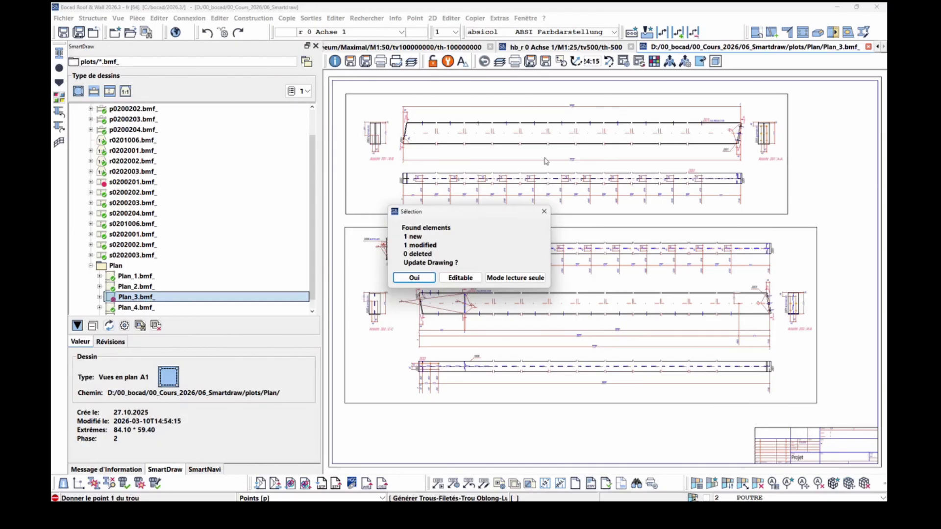
left_click(414, 278)
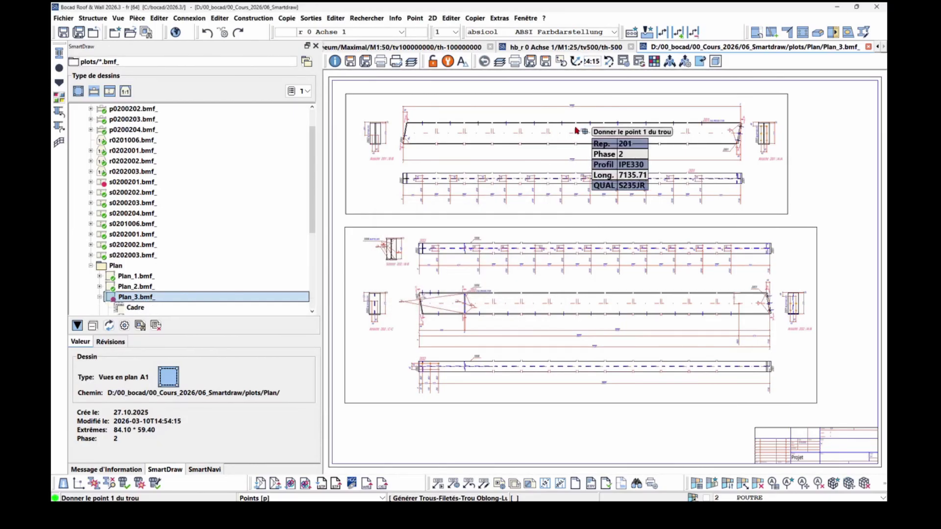
scroll(596, 134, "up", 3)
scroll(596, 134, "down", 5)
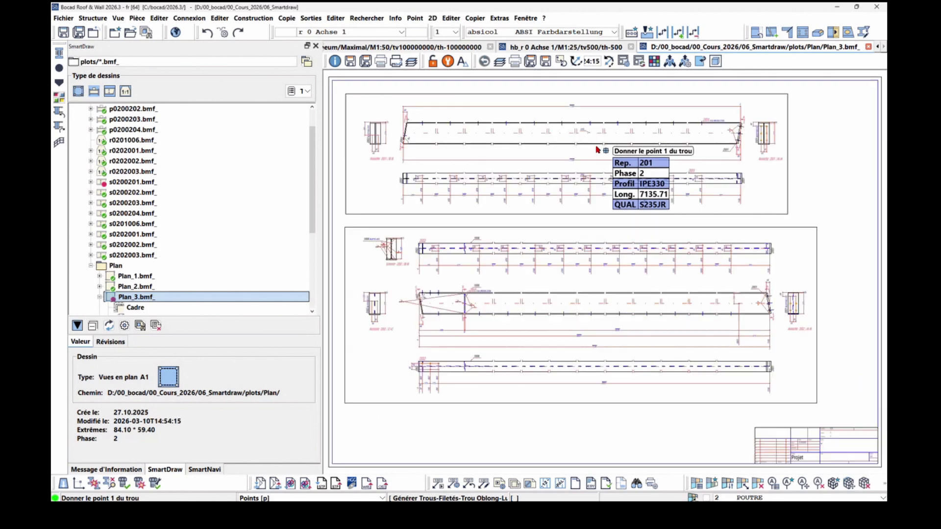
scroll(364, 202, "up", 1)
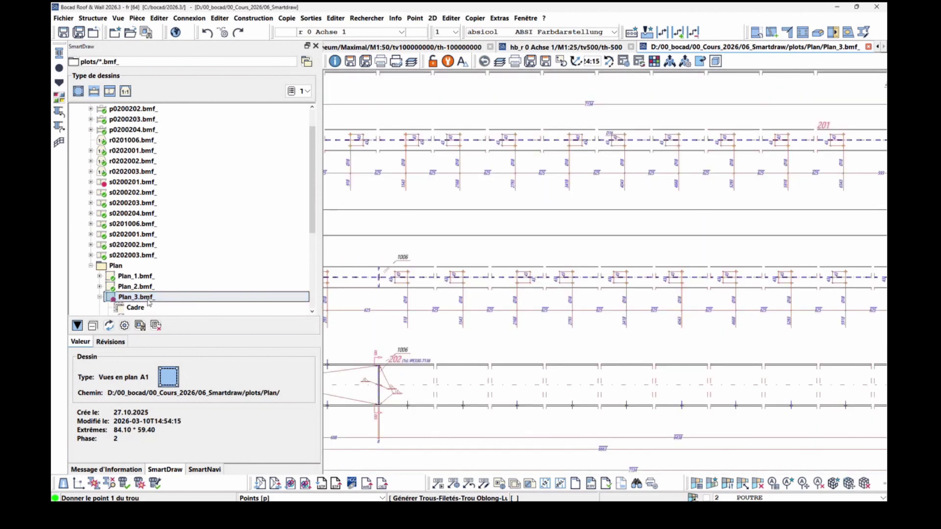
scroll(167, 297, "down", 2)
Add a revision cloud around the Vue de face, 1:10 group of beam 201 in Plan_3.bmf_.
left_click(165, 277)
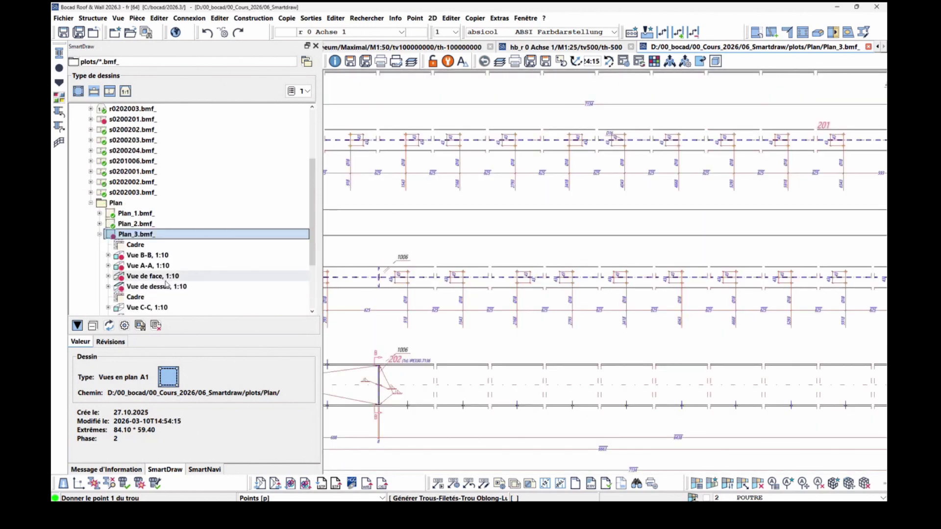
right_click(165, 282)
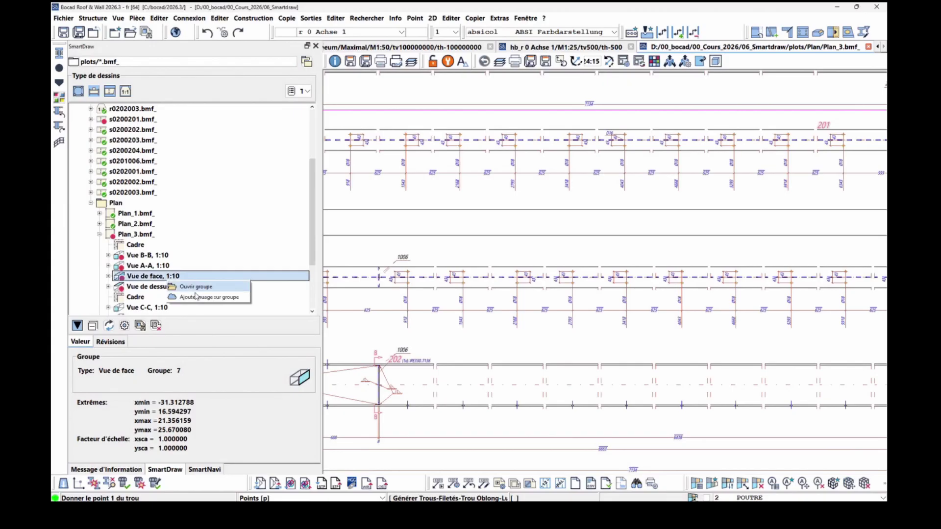
left_click(223, 298)
scroll(551, 238, "down", 3)
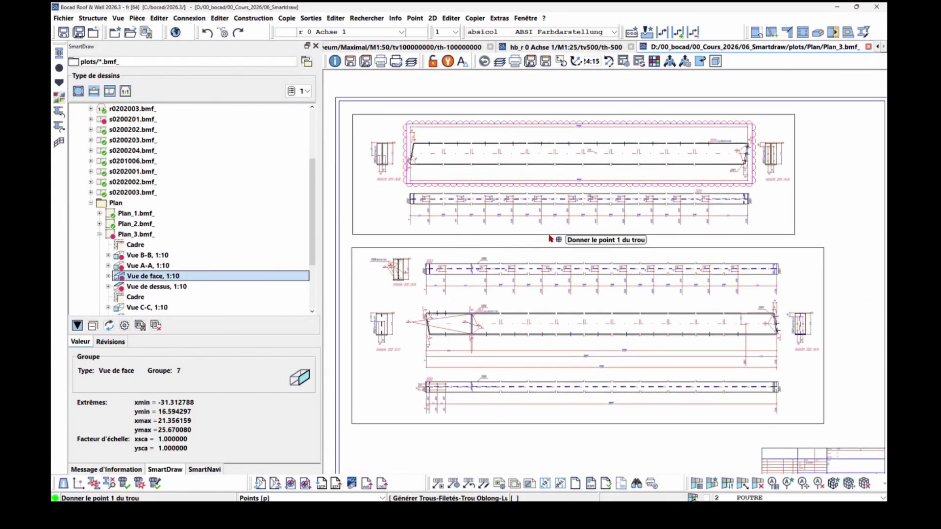
scroll(551, 238, "up", 2)
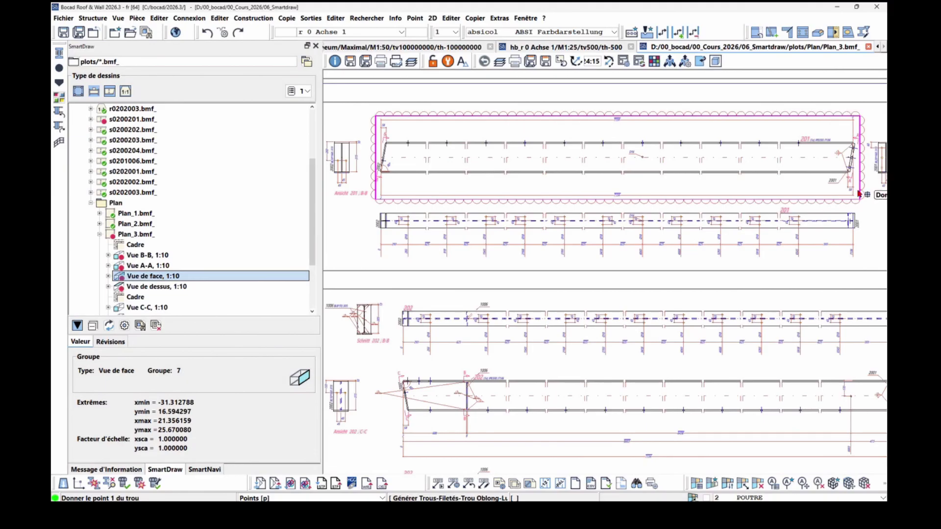
Revise Plan_3.bmf_ as revision 1 with the description Trou, and place the revision text inside the cloud above beam 201.
left_click(151, 235)
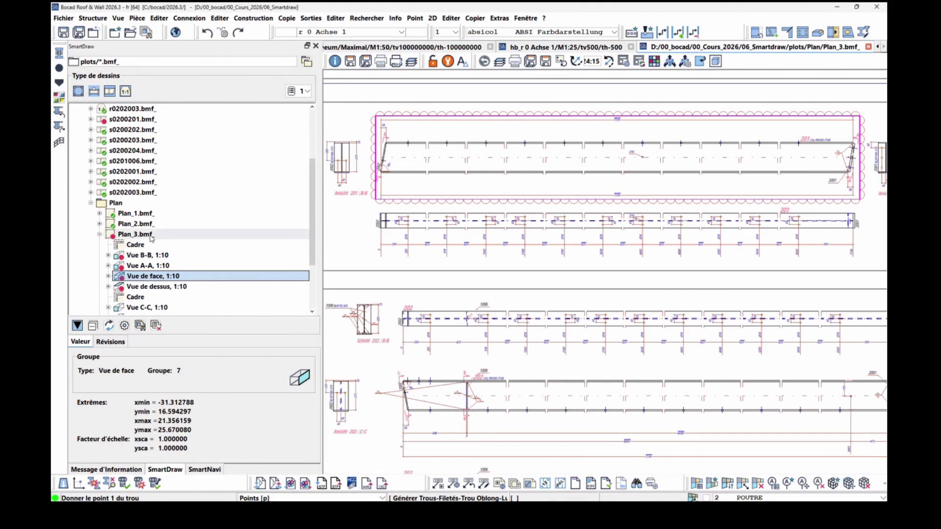
right_click(152, 236)
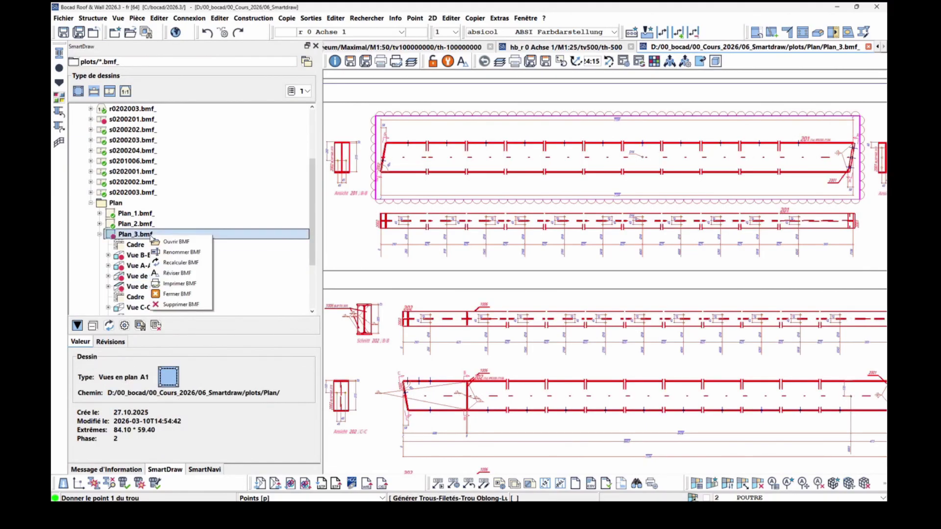
left_click(184, 275)
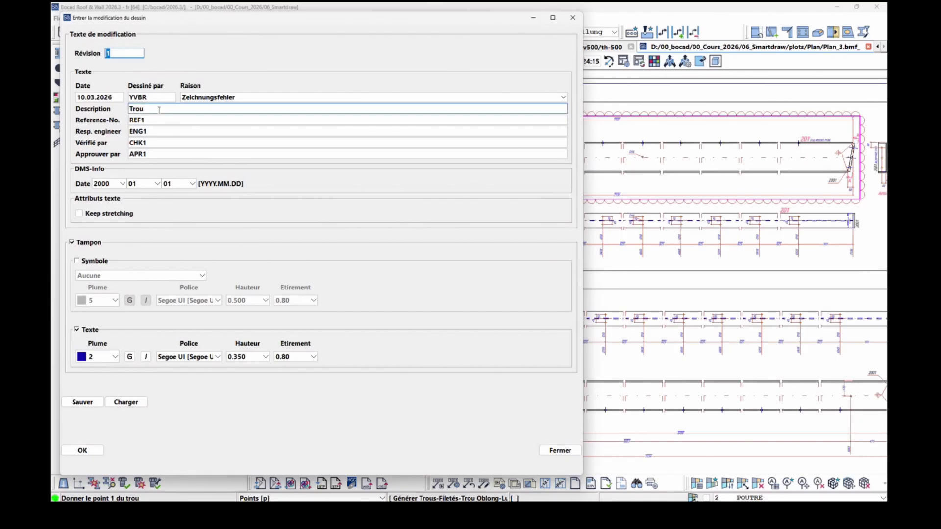
double_click(127, 109)
left_click(98, 451)
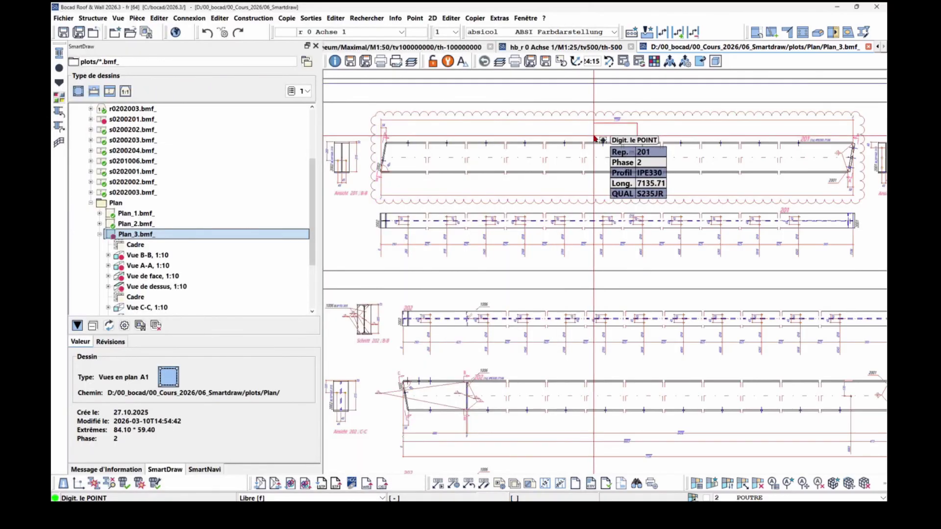
scroll(635, 148, "up", 2)
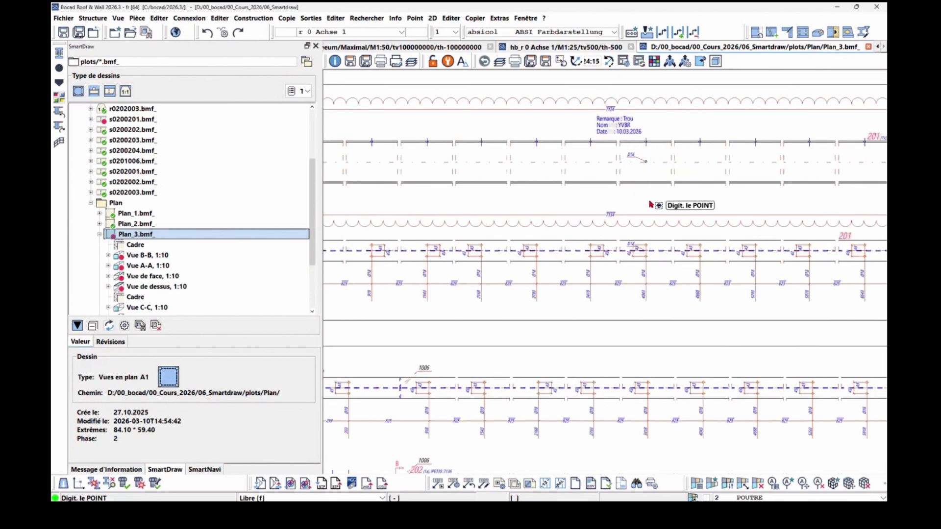
Check the revision entry in the title block of Plan_3.bmf_ and return to the whole sheet.
scroll(652, 204, "down", 4)
scroll(567, 285, "up", 3)
scroll(626, 349, "up", 5)
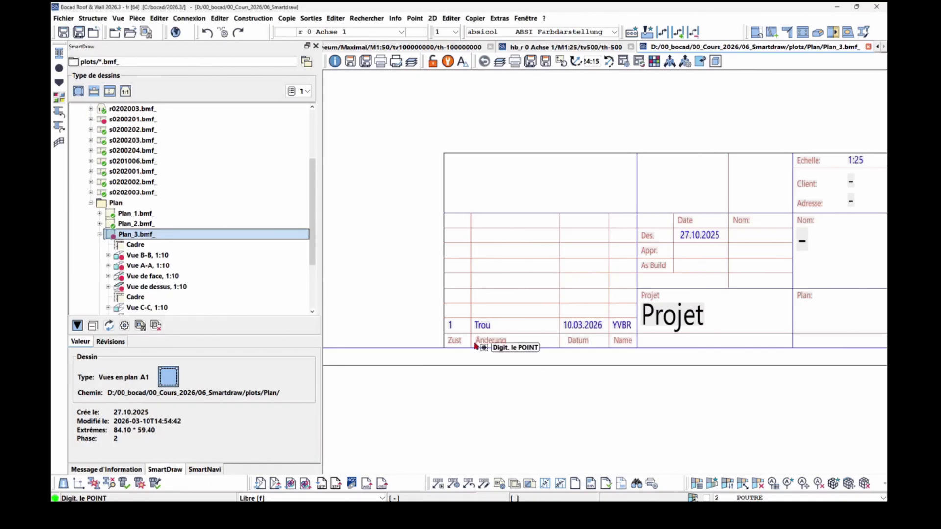
scroll(490, 347, "up", 2)
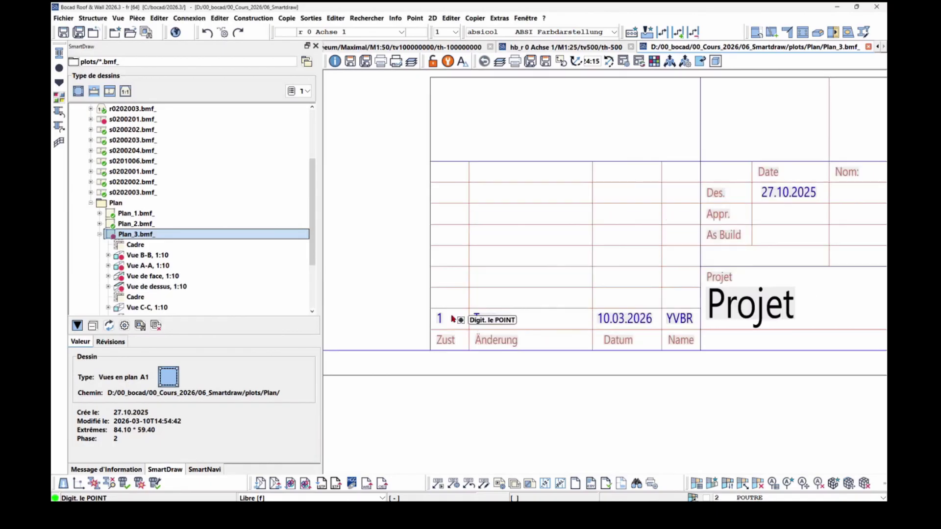
middle_click(591, 310)
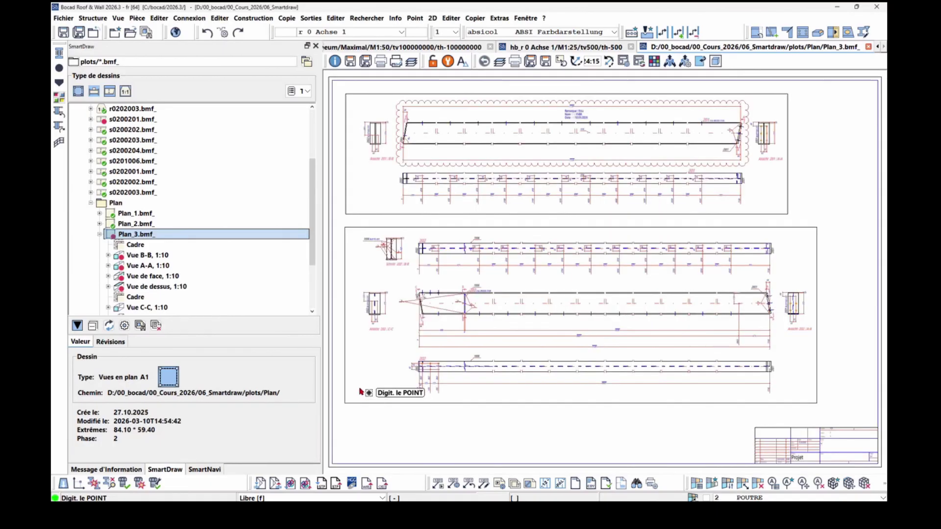
Close Plan_3.bmf_ and refresh the drawing statuses in the SmartDraw list.
left_click(867, 47)
left_click(422, 274)
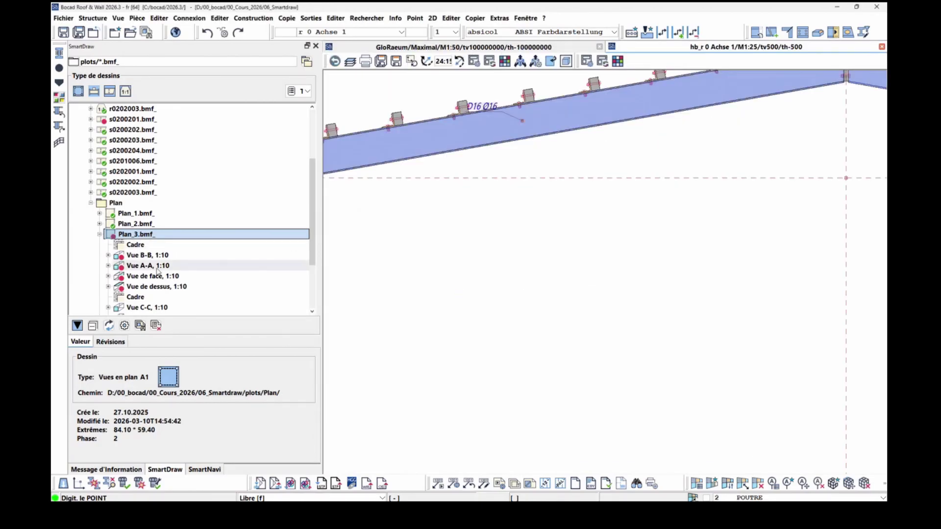
left_click(109, 326)
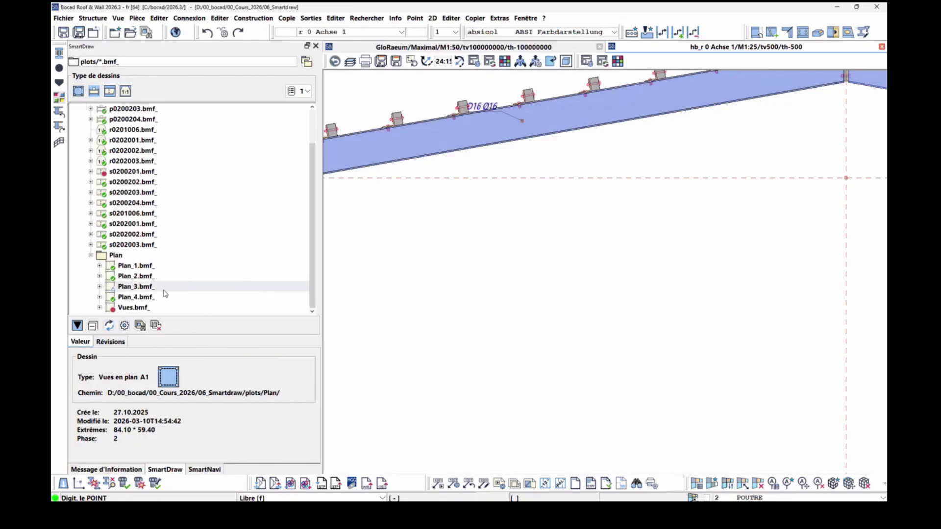
Show the revision history of Plan_3.bmf_ in SmartDraw and display the entire portal frame in the model view.
left_click(118, 288)
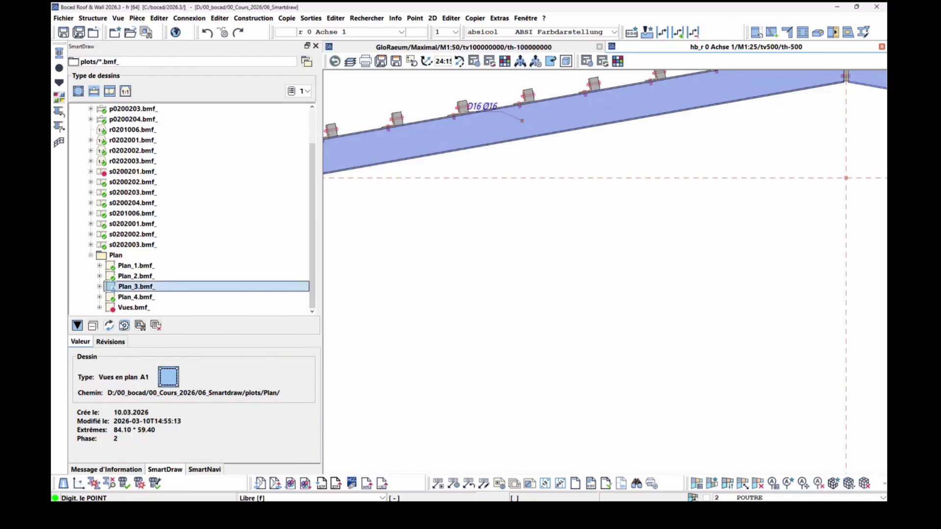
left_click(111, 342)
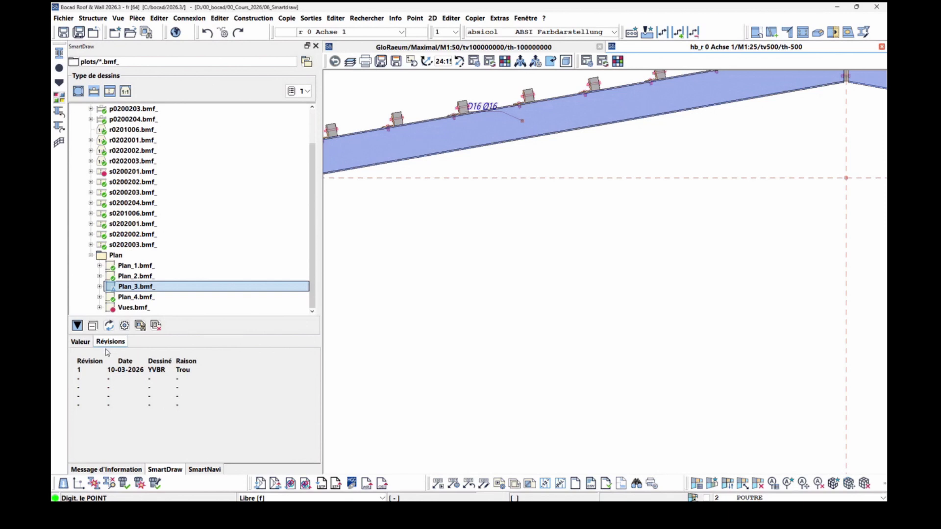
scroll(136, 290, "up", 2)
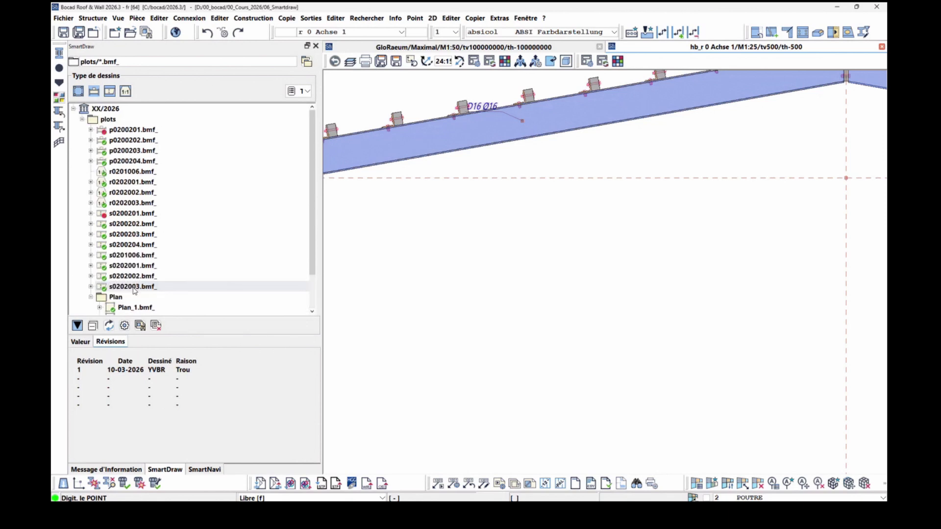
middle_click(643, 201)
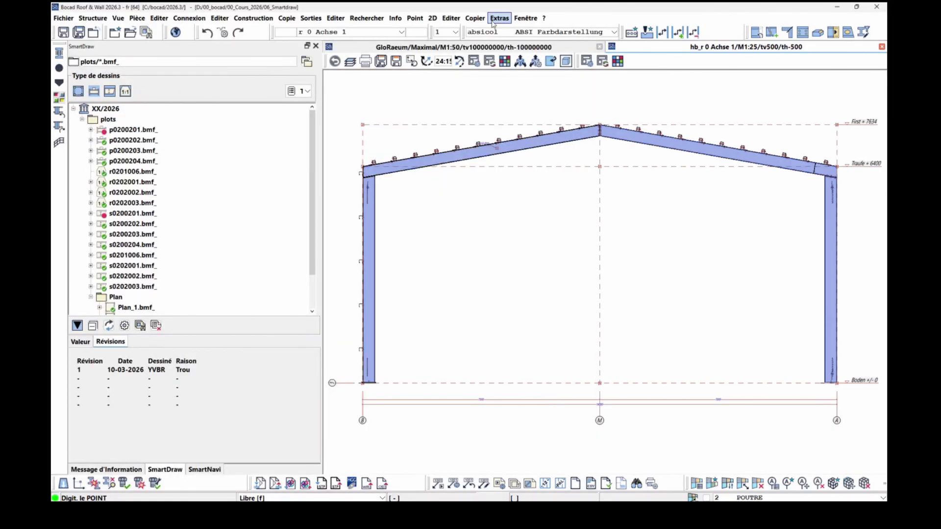
Insert a double-line sheet frame with the carbsi title block and the $z3templates/kv_revision.bmf_ graphic around the portal frame view.
left_click(433, 19)
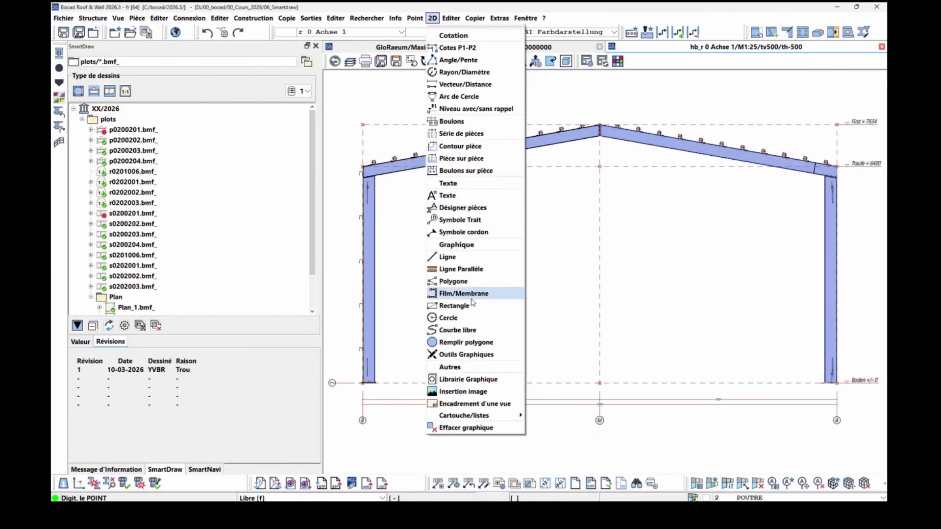
left_click(476, 403)
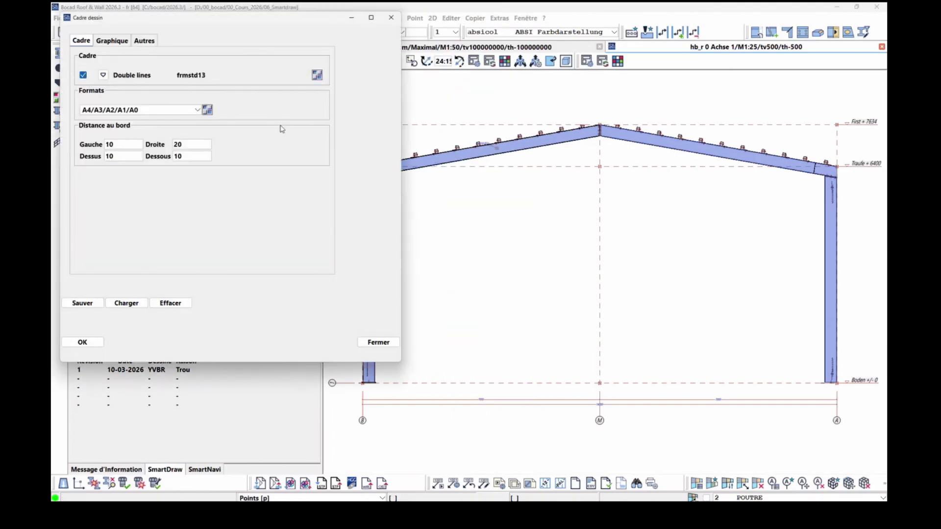
left_click(112, 40)
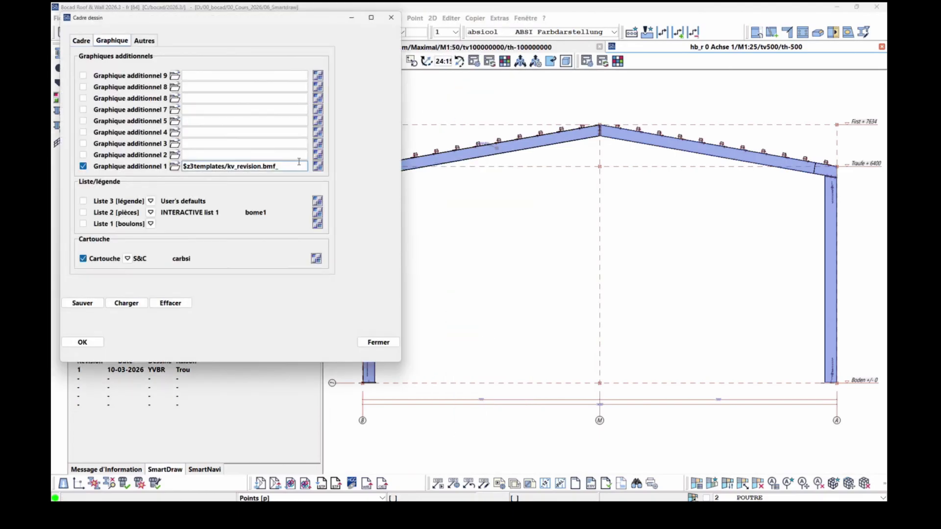
mouse_move(299, 166)
left_mouse_down()
mouse_move(141, 173)
mouse_move(292, 164)
left_mouse_up()
left_click(205, 167)
left_click(195, 168)
left_click(82, 343)
left_click(393, 177)
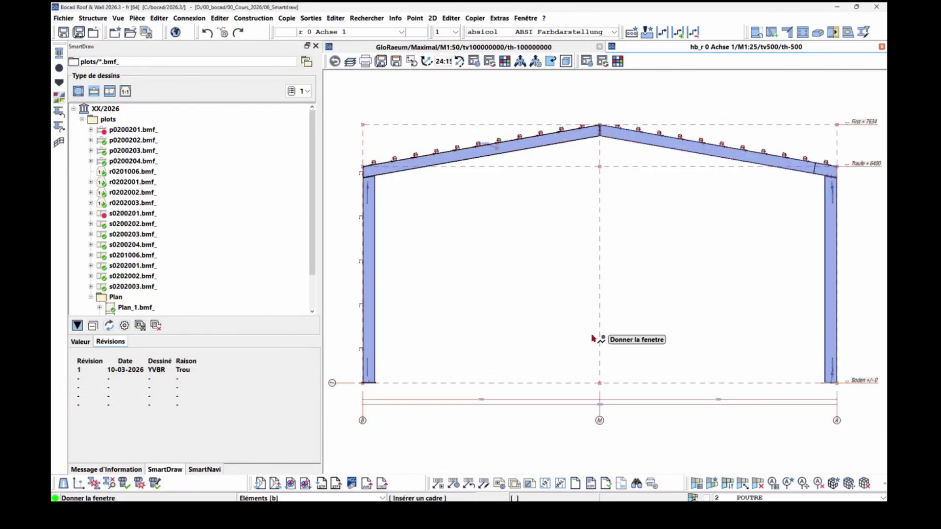
middle_click_drag(592, 336, 343, 180)
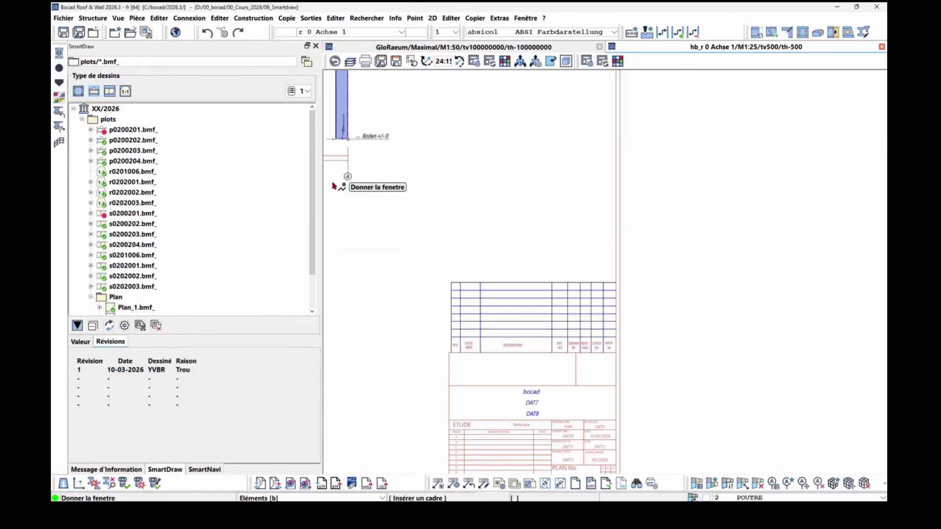
left_click(552, 354)
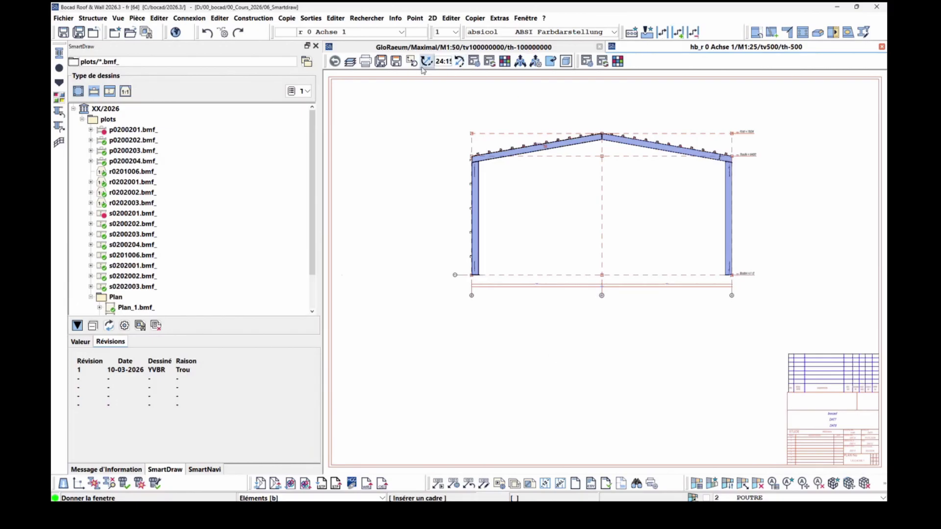
Save the framed drawing as plan in the plots folder.
left_click(382, 61)
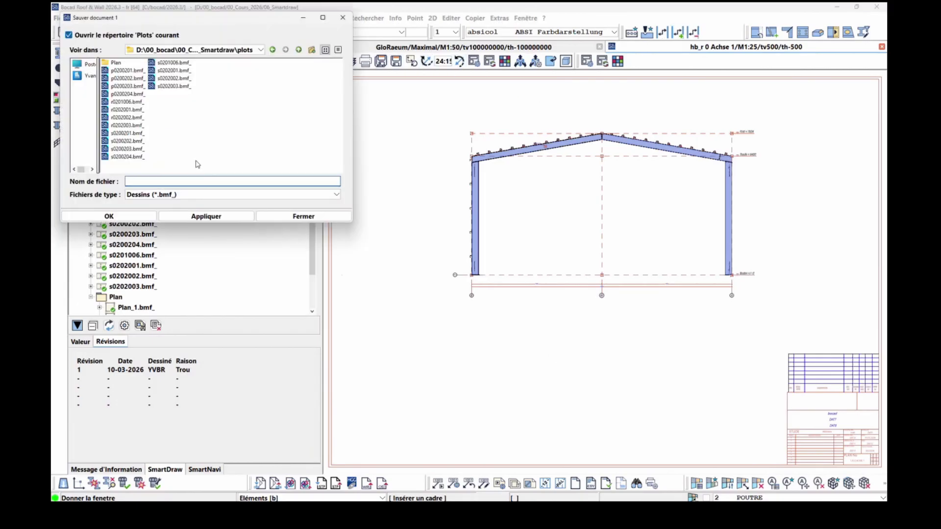
left_click(187, 180)
type("plan")
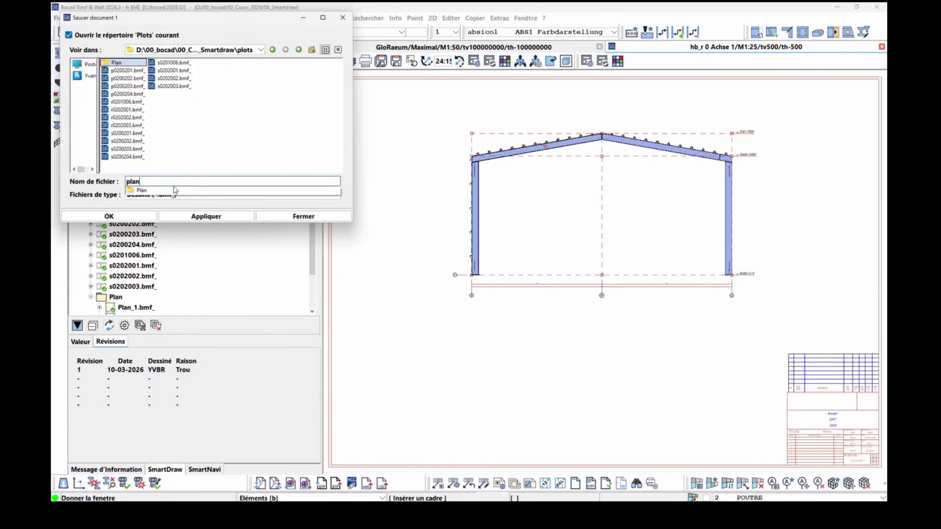
left_click(150, 220)
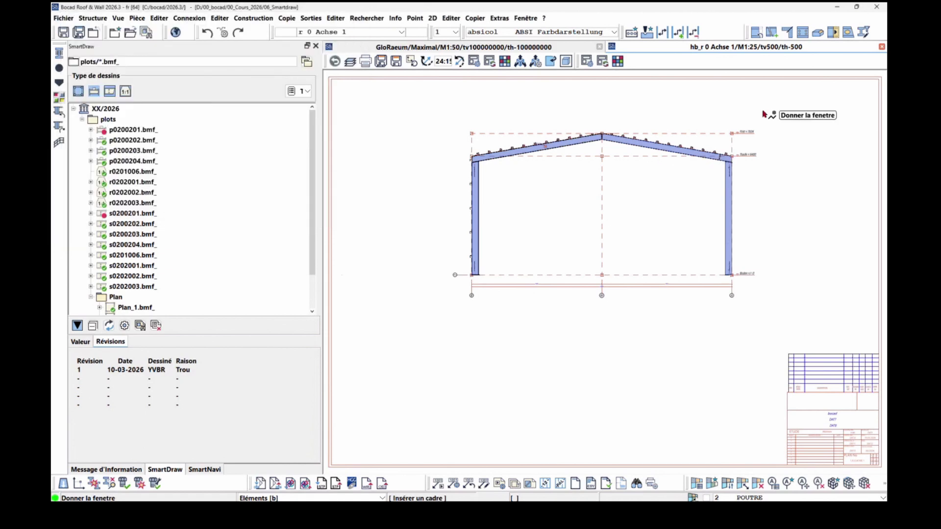
Delete the sheet frame and title block from the model view and confirm the deletion.
right_click(727, 134)
left_click(728, 80)
left_click(727, 79)
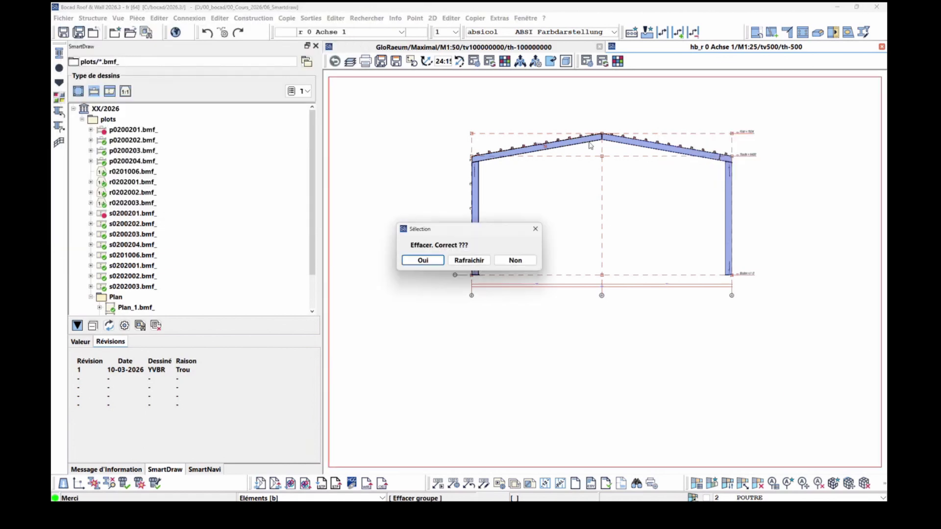
left_click(423, 260)
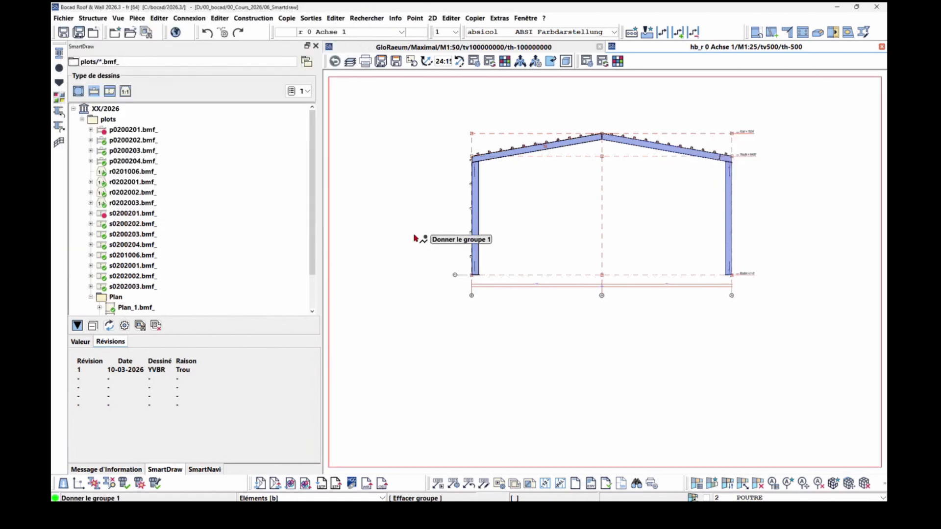
Create a standard profile column on axis M from the Boden level up to the Traufe level.
scroll(420, 246, "up", 2)
right_click(614, 231)
left_click(613, 189)
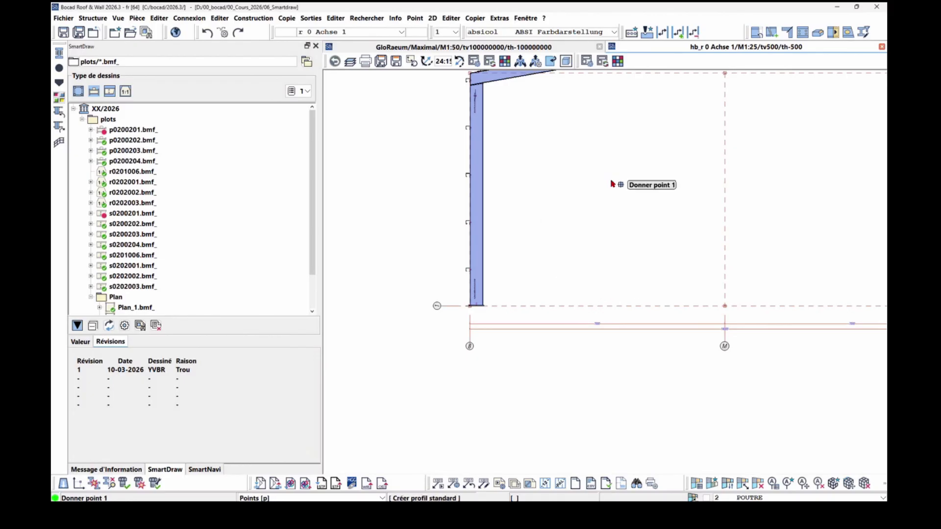
left_click(608, 383)
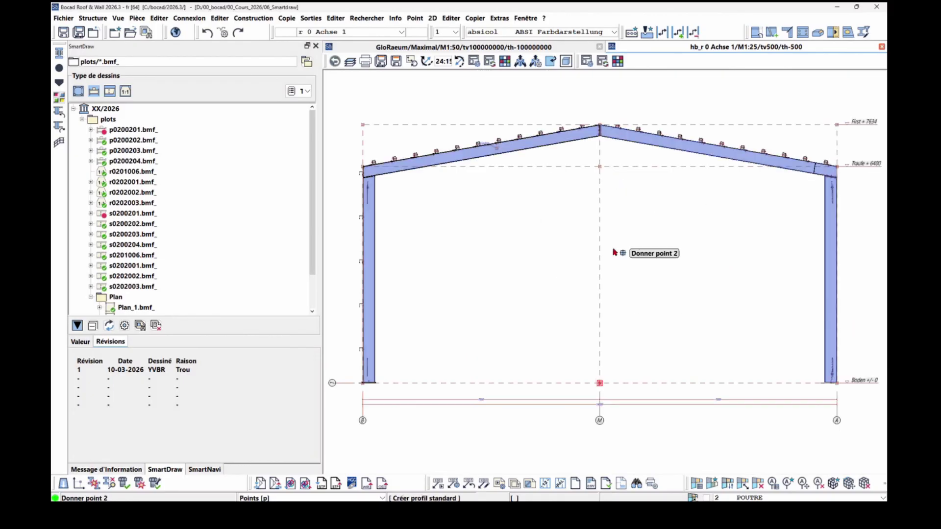
left_click(613, 172)
Delete one plate from beam 202 near the eaves on axis A directly in the model.
right_click(732, 227)
left_click(755, 244)
scroll(818, 179, "up", 2)
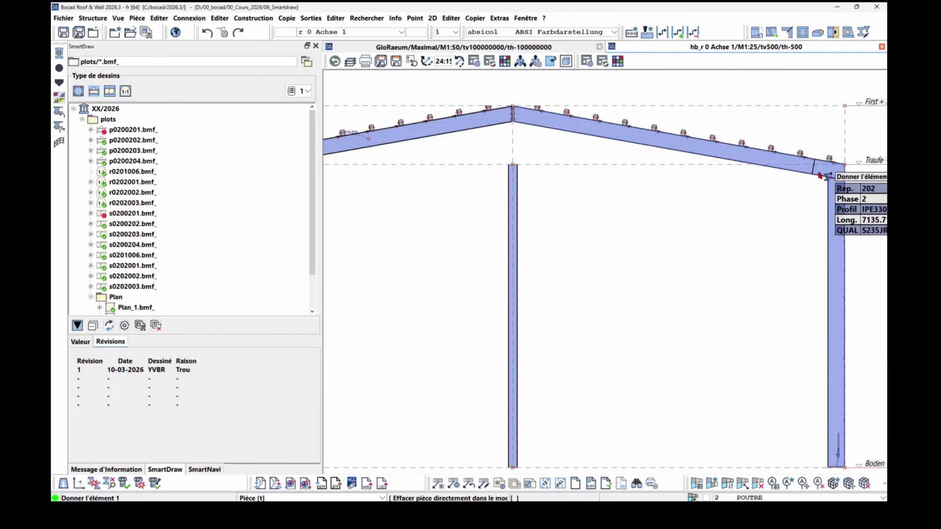
Refresh the drawing statuses in SmartDraw, and open Plan.bmf_ with its content updated from the model.
left_click(91, 297)
left_click(108, 325)
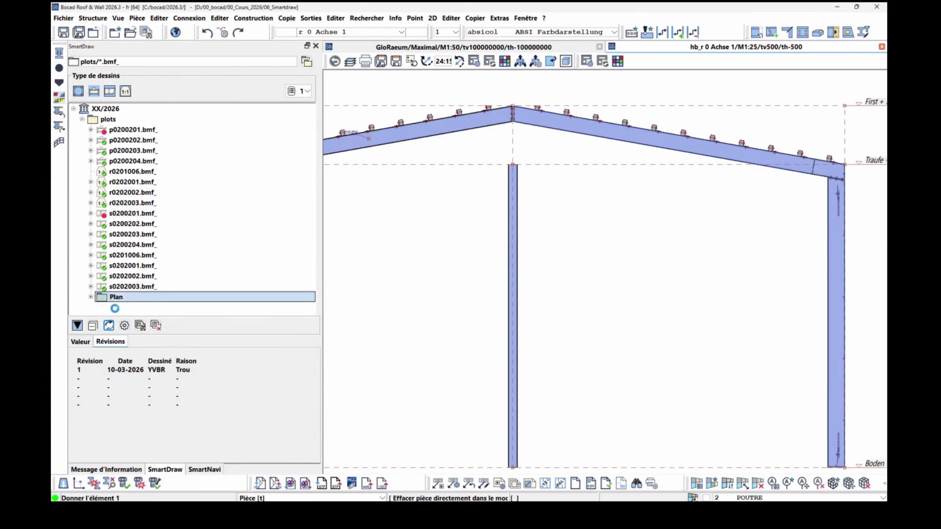
left_click(117, 172)
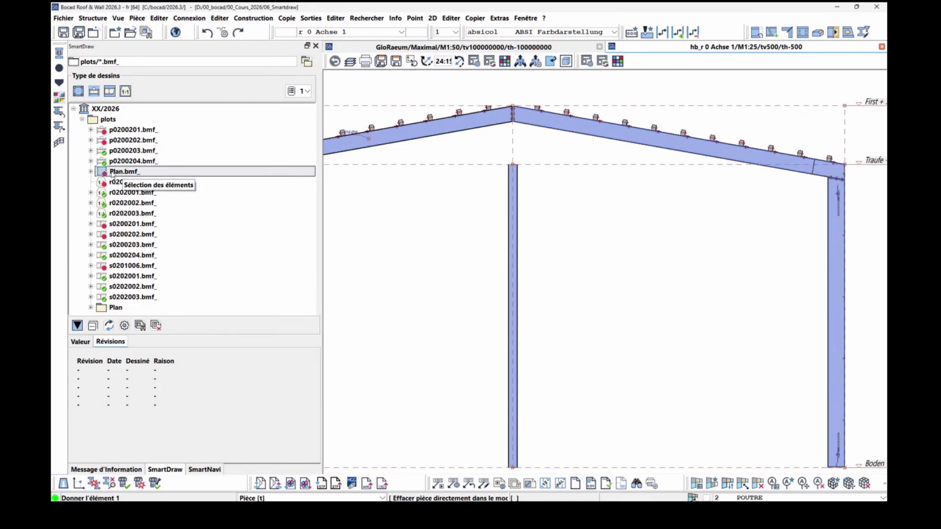
double_click(118, 173)
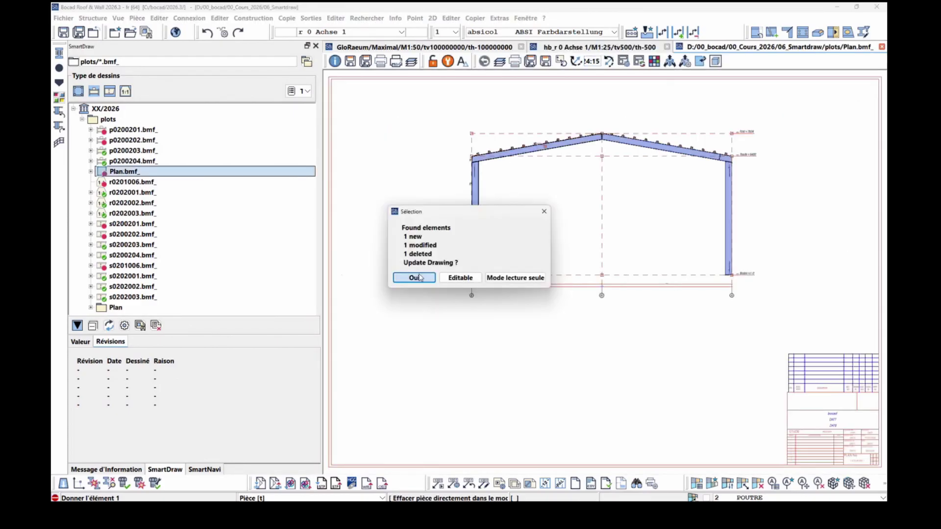
left_click(414, 278)
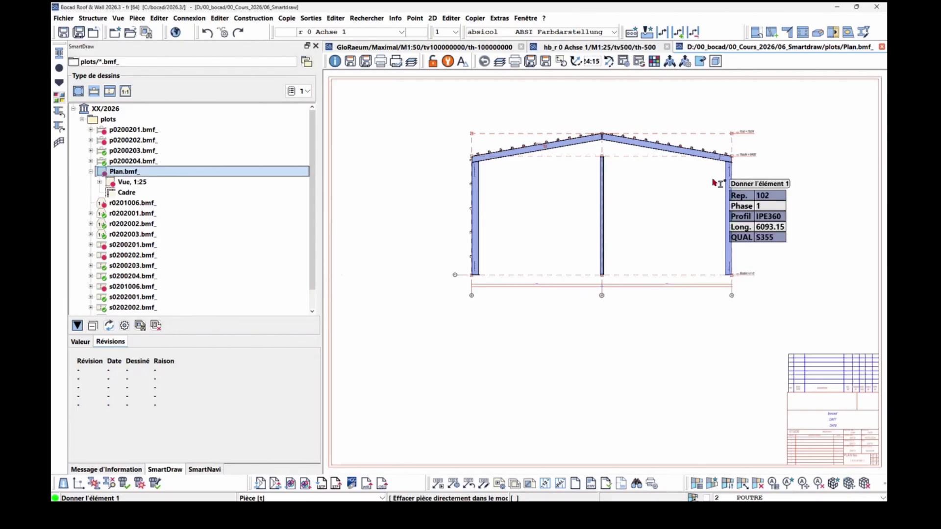
Expand the 1:25 view of Plan.bmf_ in SmartDraw and locate the added profile S1 and the deleted Pos1006 in the drawing.
double_click(129, 183)
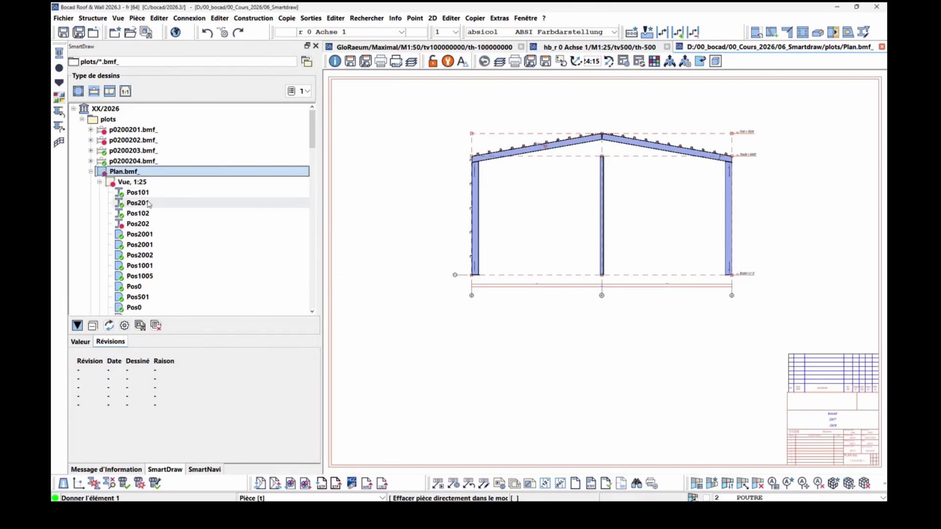
scroll(158, 212, "down", 15)
scroll(162, 224, "down", 5)
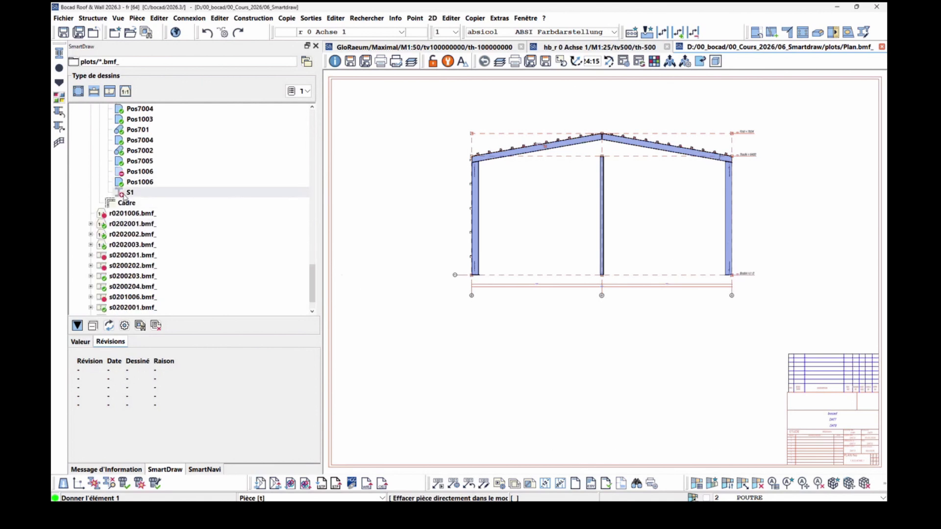
left_click(123, 194)
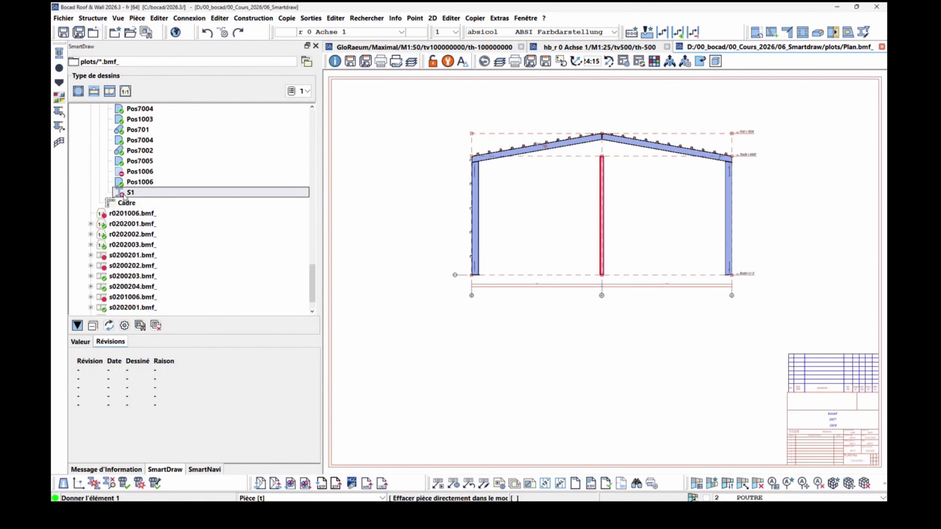
left_click(124, 194)
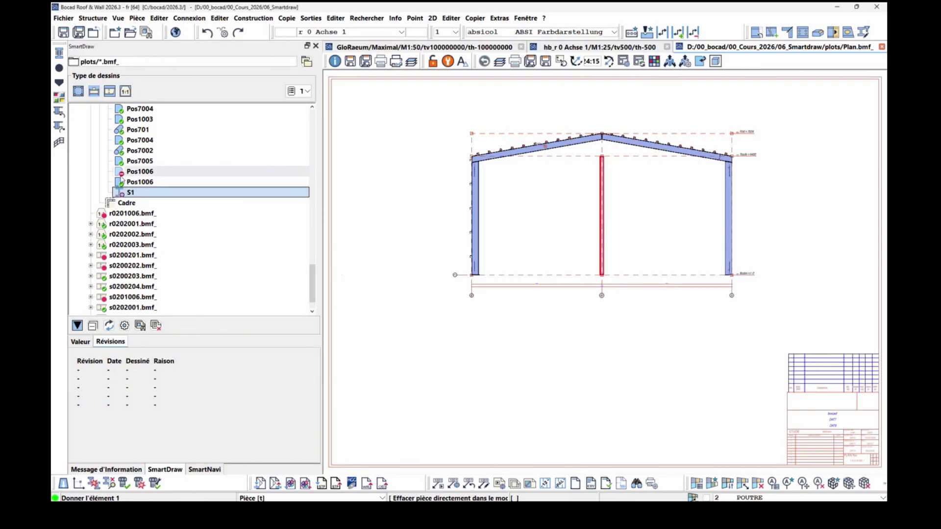
left_click(134, 173)
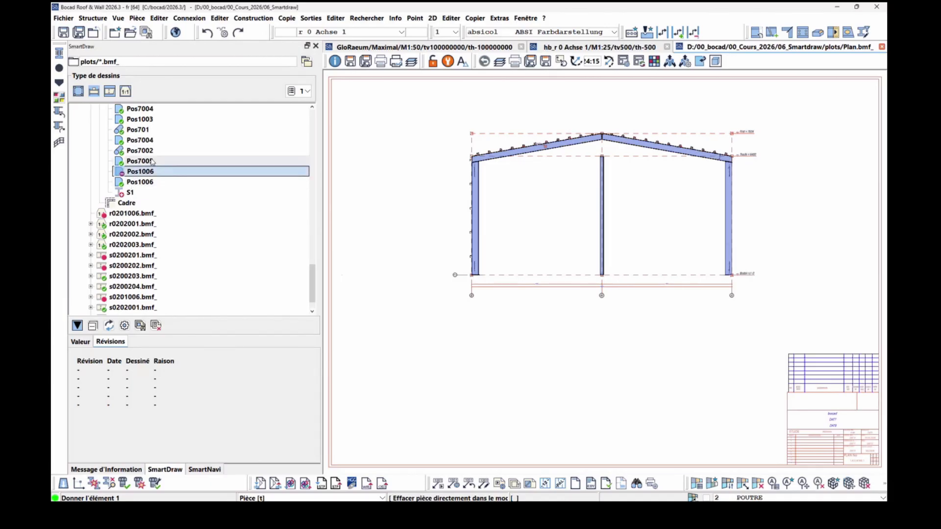
Open the control file for deleted elements from the SmartDraw preferences, inspect the removed plate, and close the file.
left_click(125, 326)
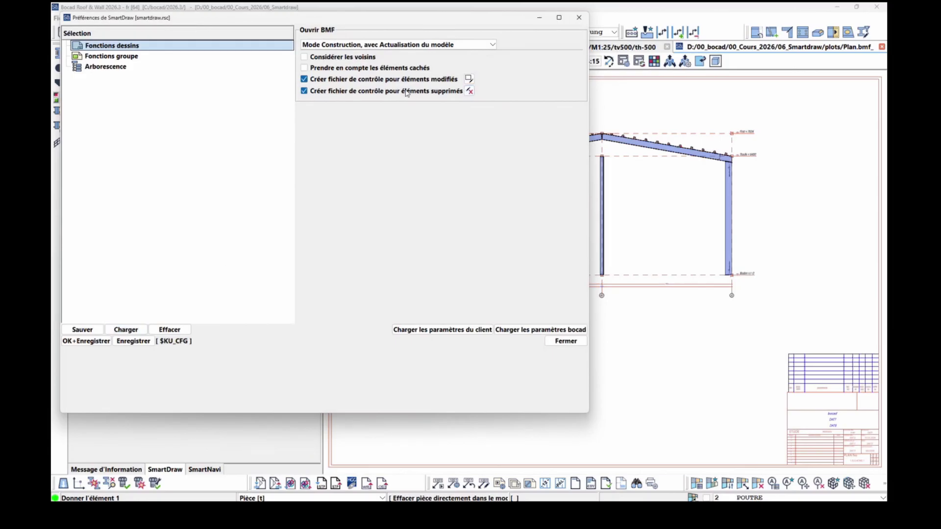
left_click(469, 91)
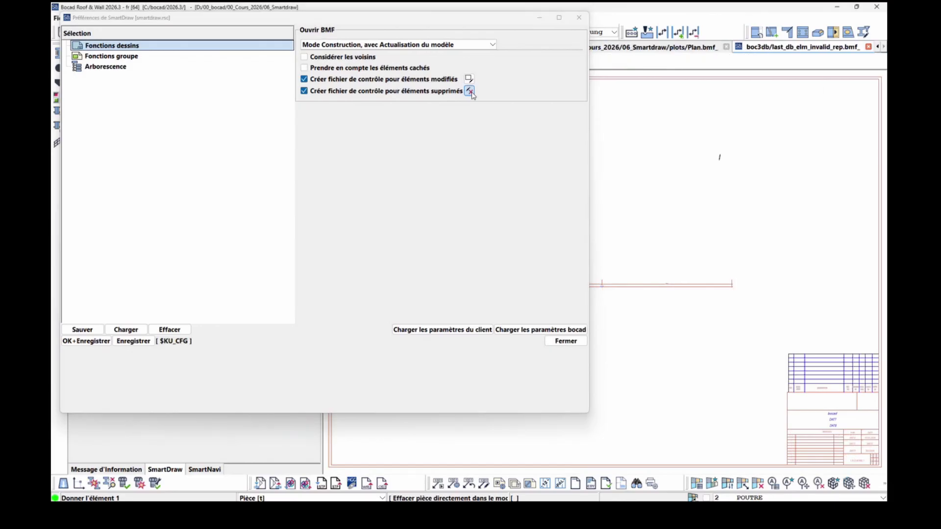
middle_click_drag(716, 208, 790, 231)
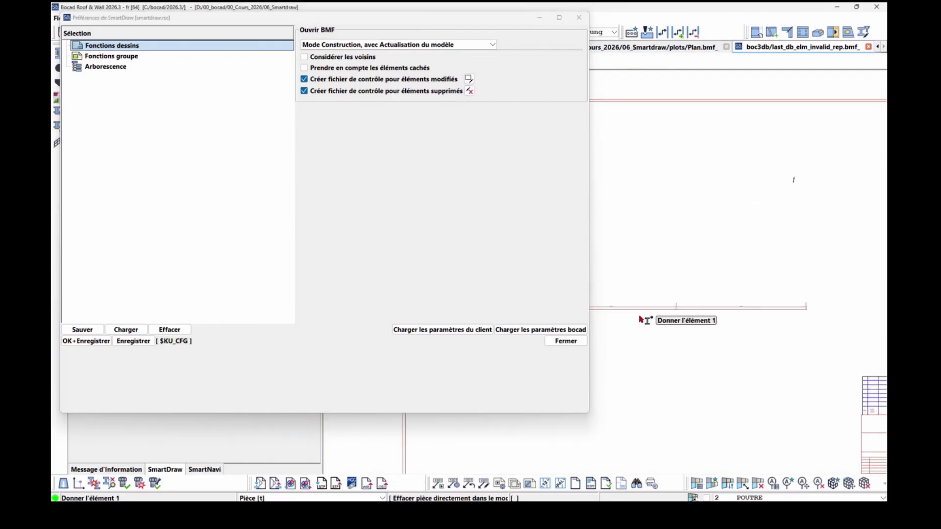
left_click(566, 342)
scroll(588, 199, "up", 2)
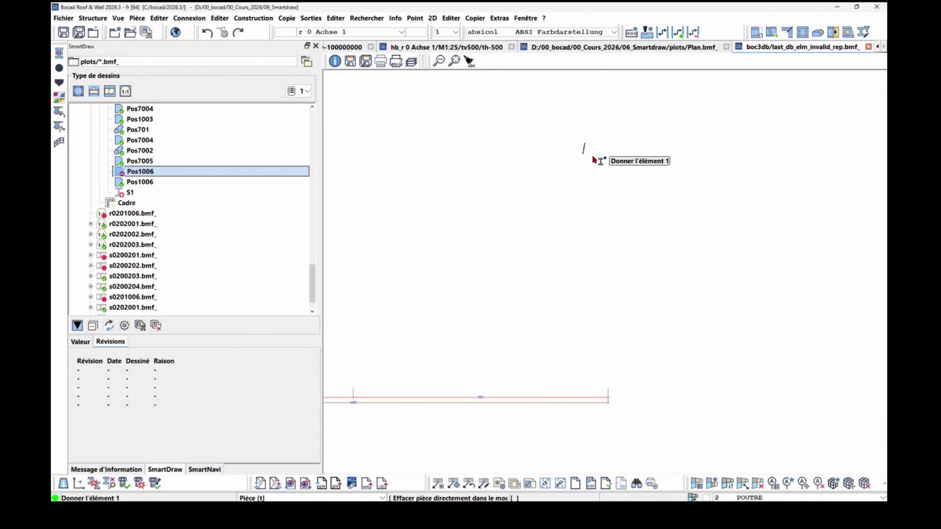
scroll(625, 159, "down", 2)
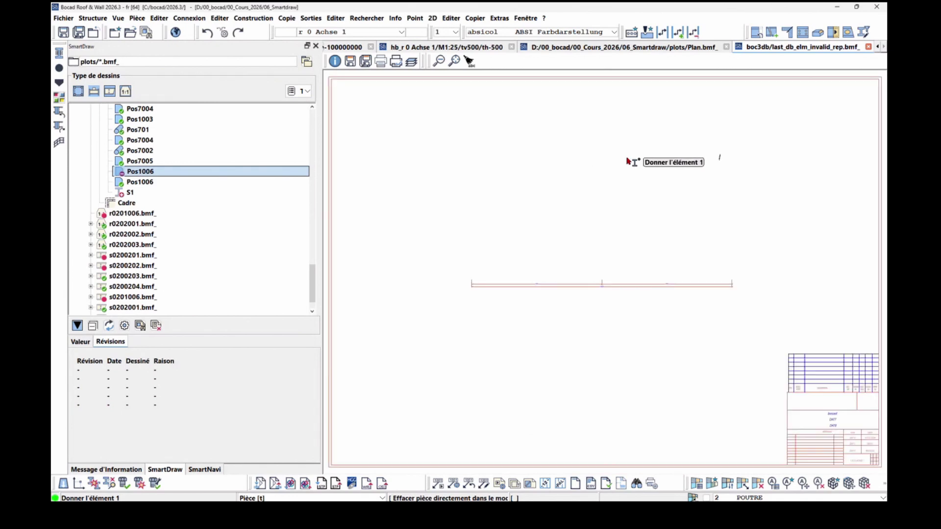
left_click(868, 47)
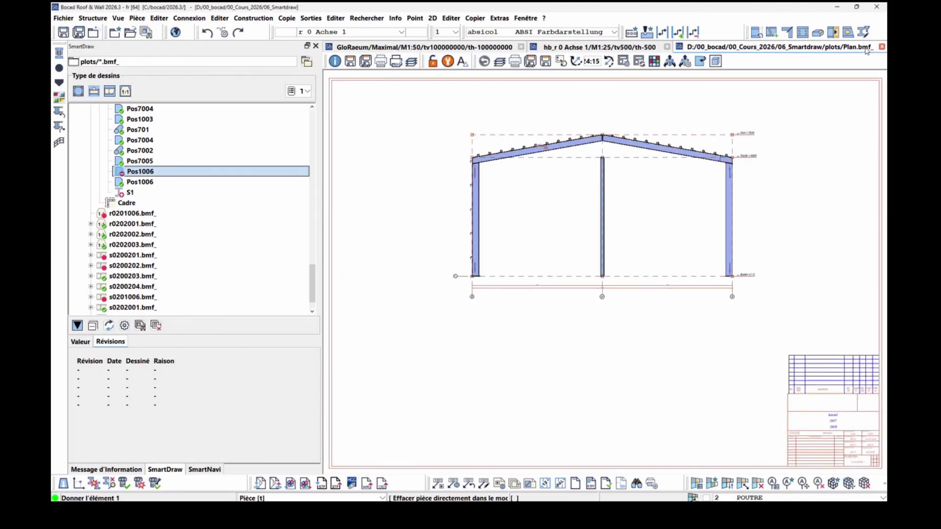
scroll(191, 197, "up", 3)
scroll(191, 196, "down", 4)
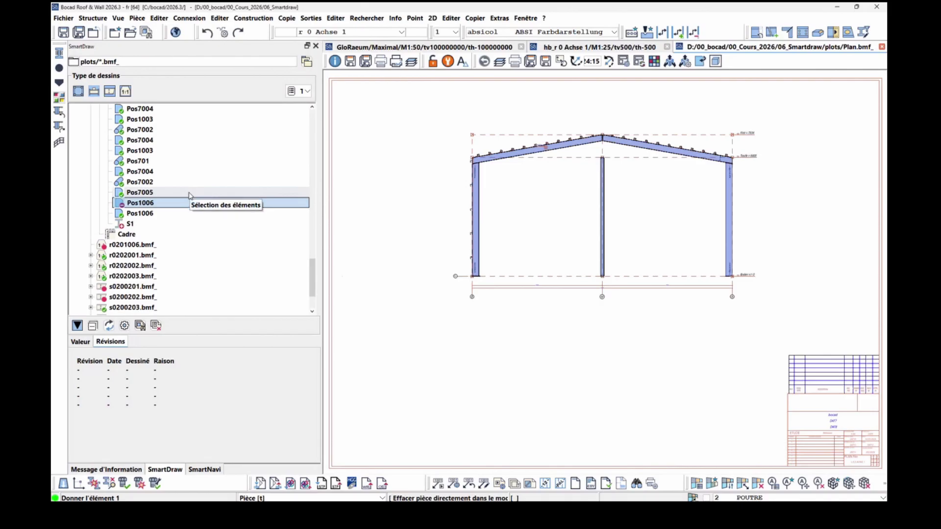
scroll(198, 195, "down", 1)
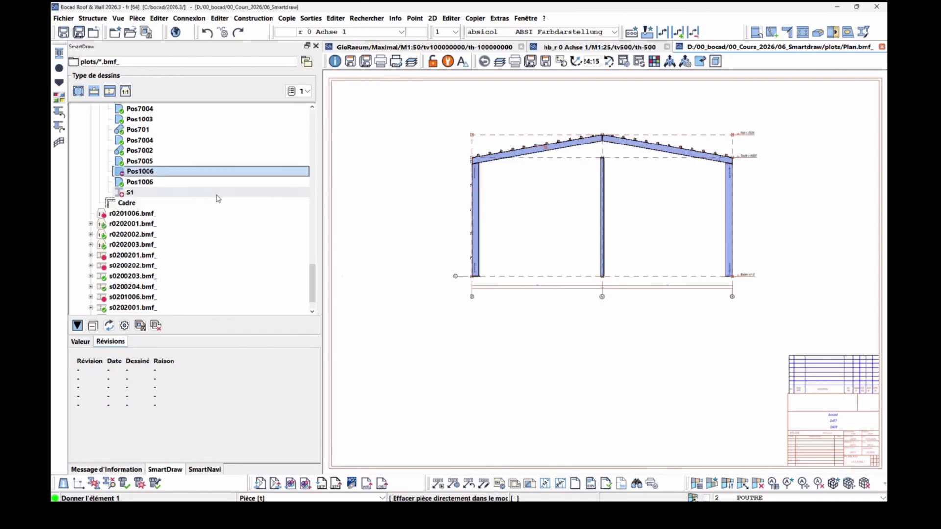